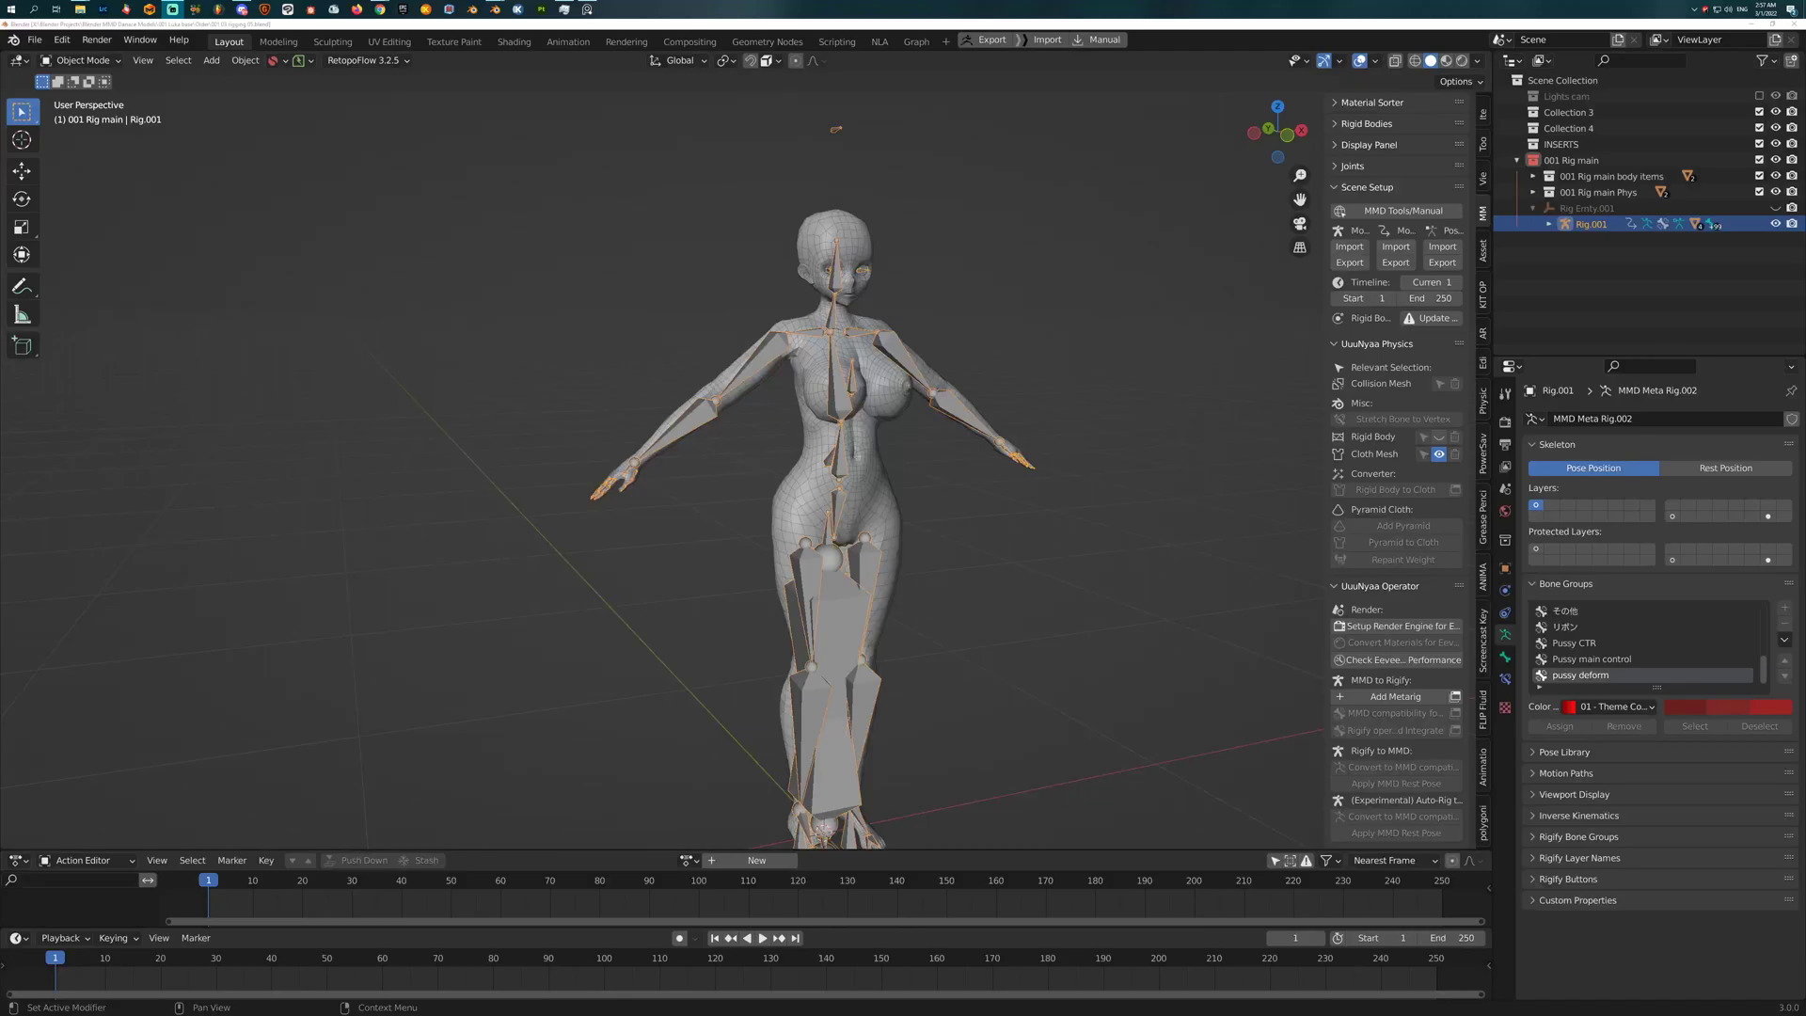
Inspect the rigged character, reselect the MMD rig and cycle through its visible bone layers
middle_click_drag(1156, 503, 1177, 500)
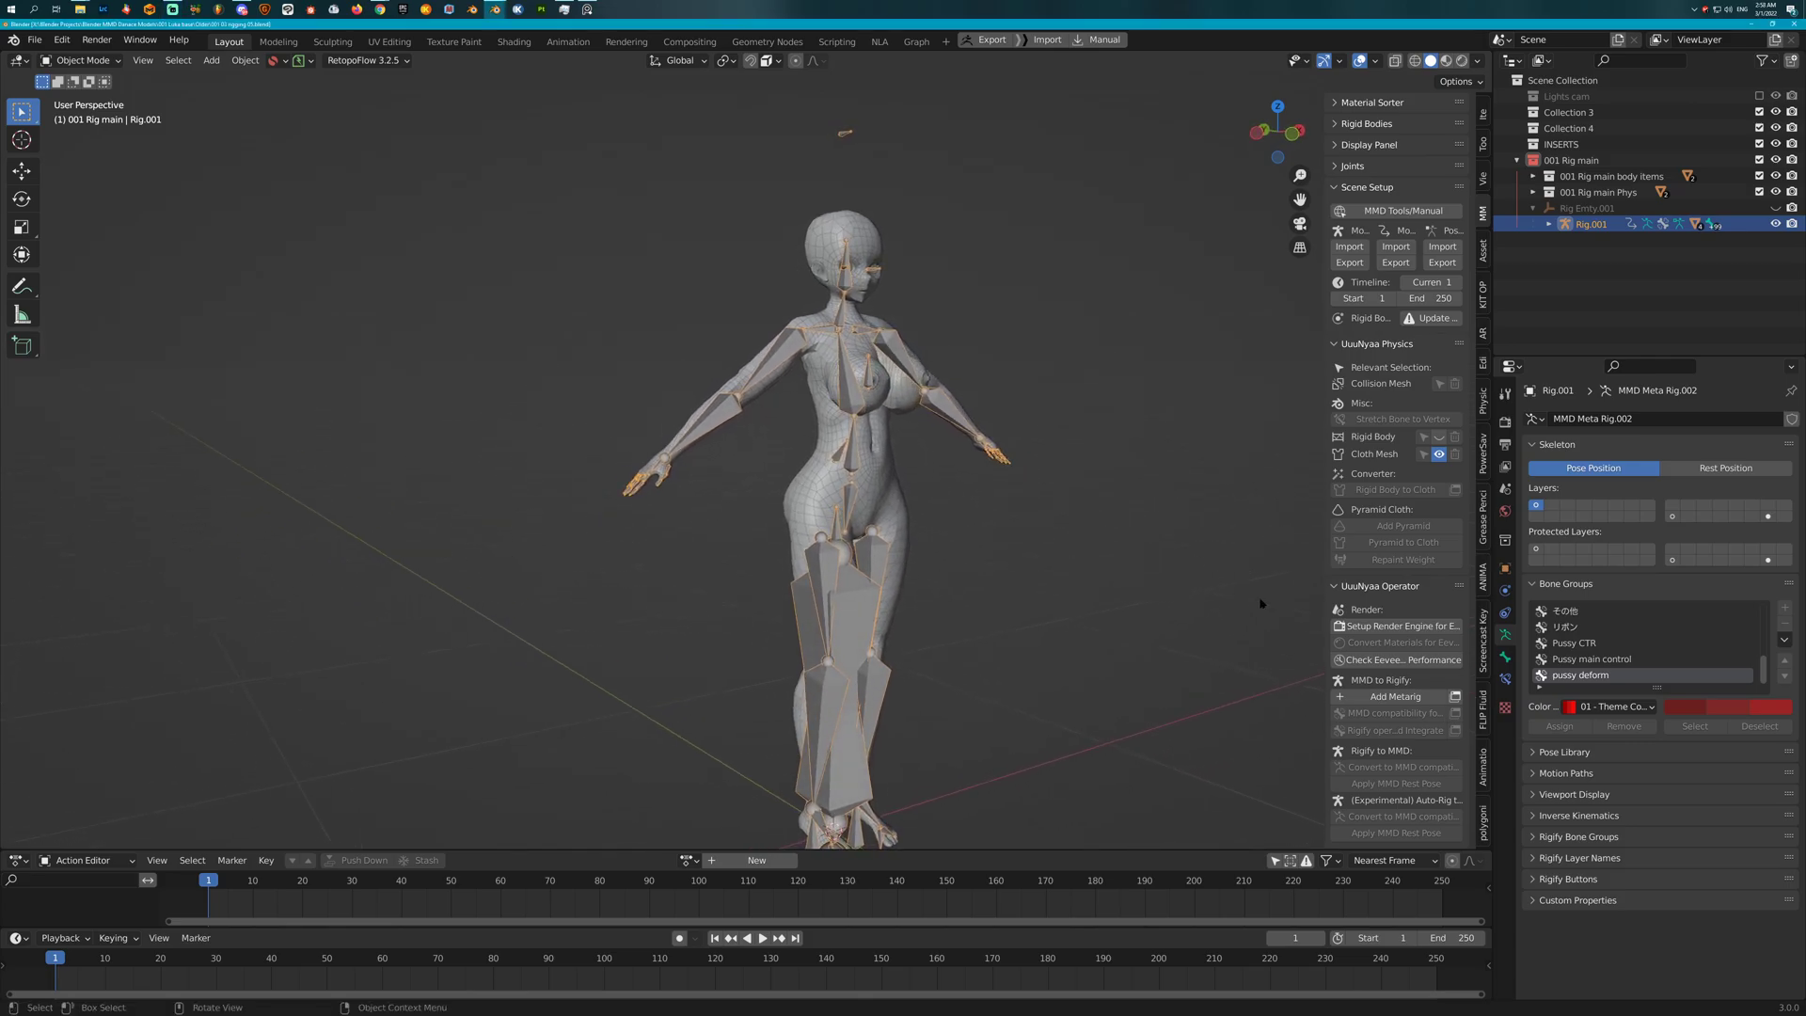
mouse_move(964, 532)
middle_mouse_down()
mouse_move(1089, 520)
mouse_move(939, 518)
middle_mouse_up()
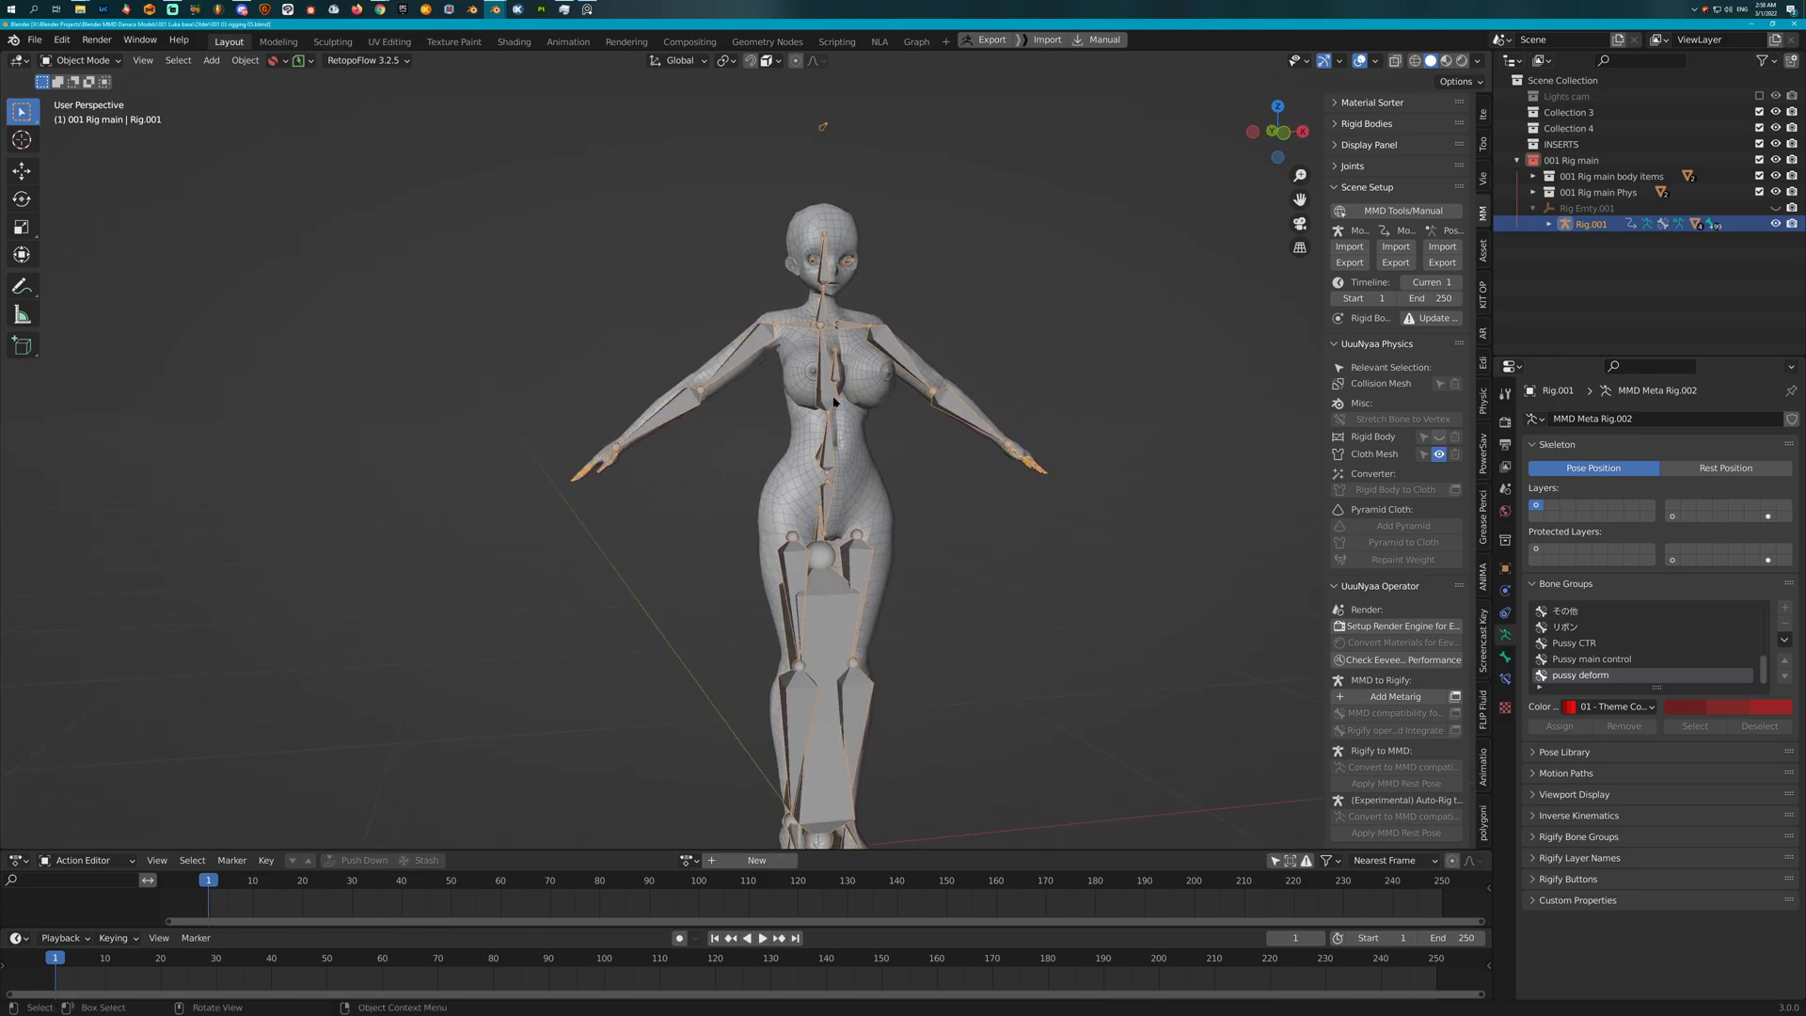
middle_click_drag(810, 664, 928, 620)
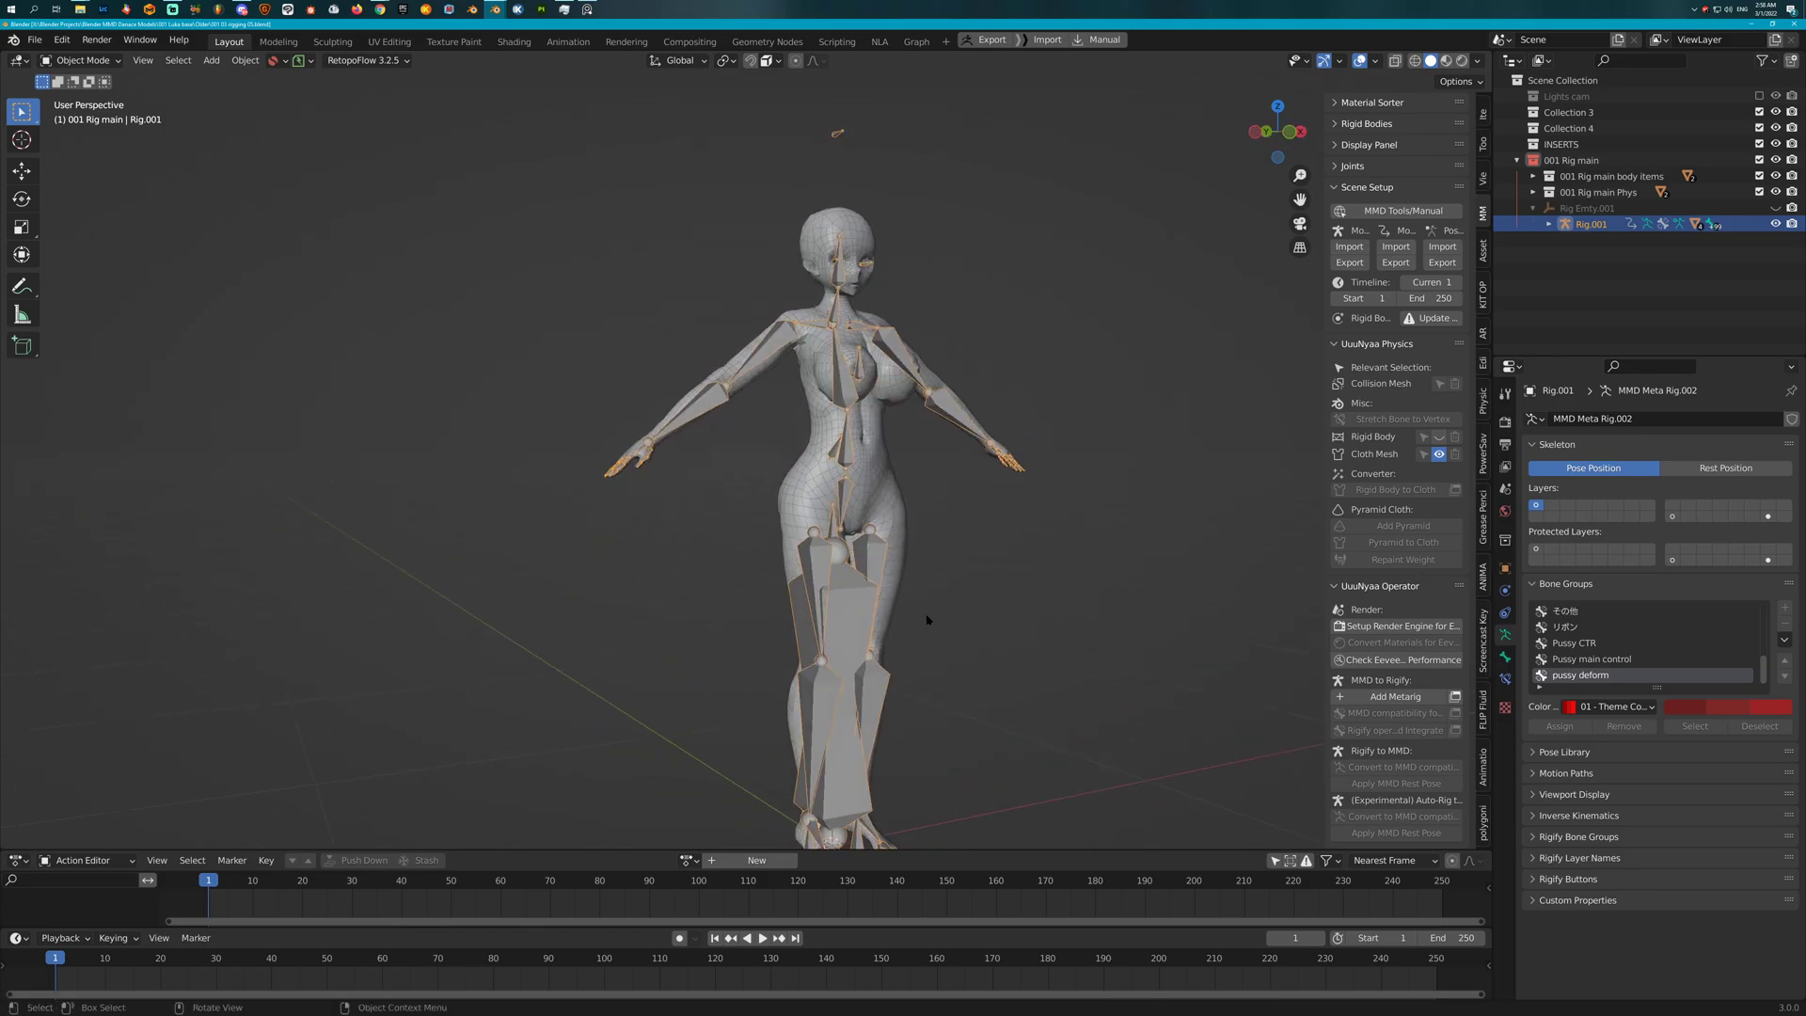
left_click(1054, 606)
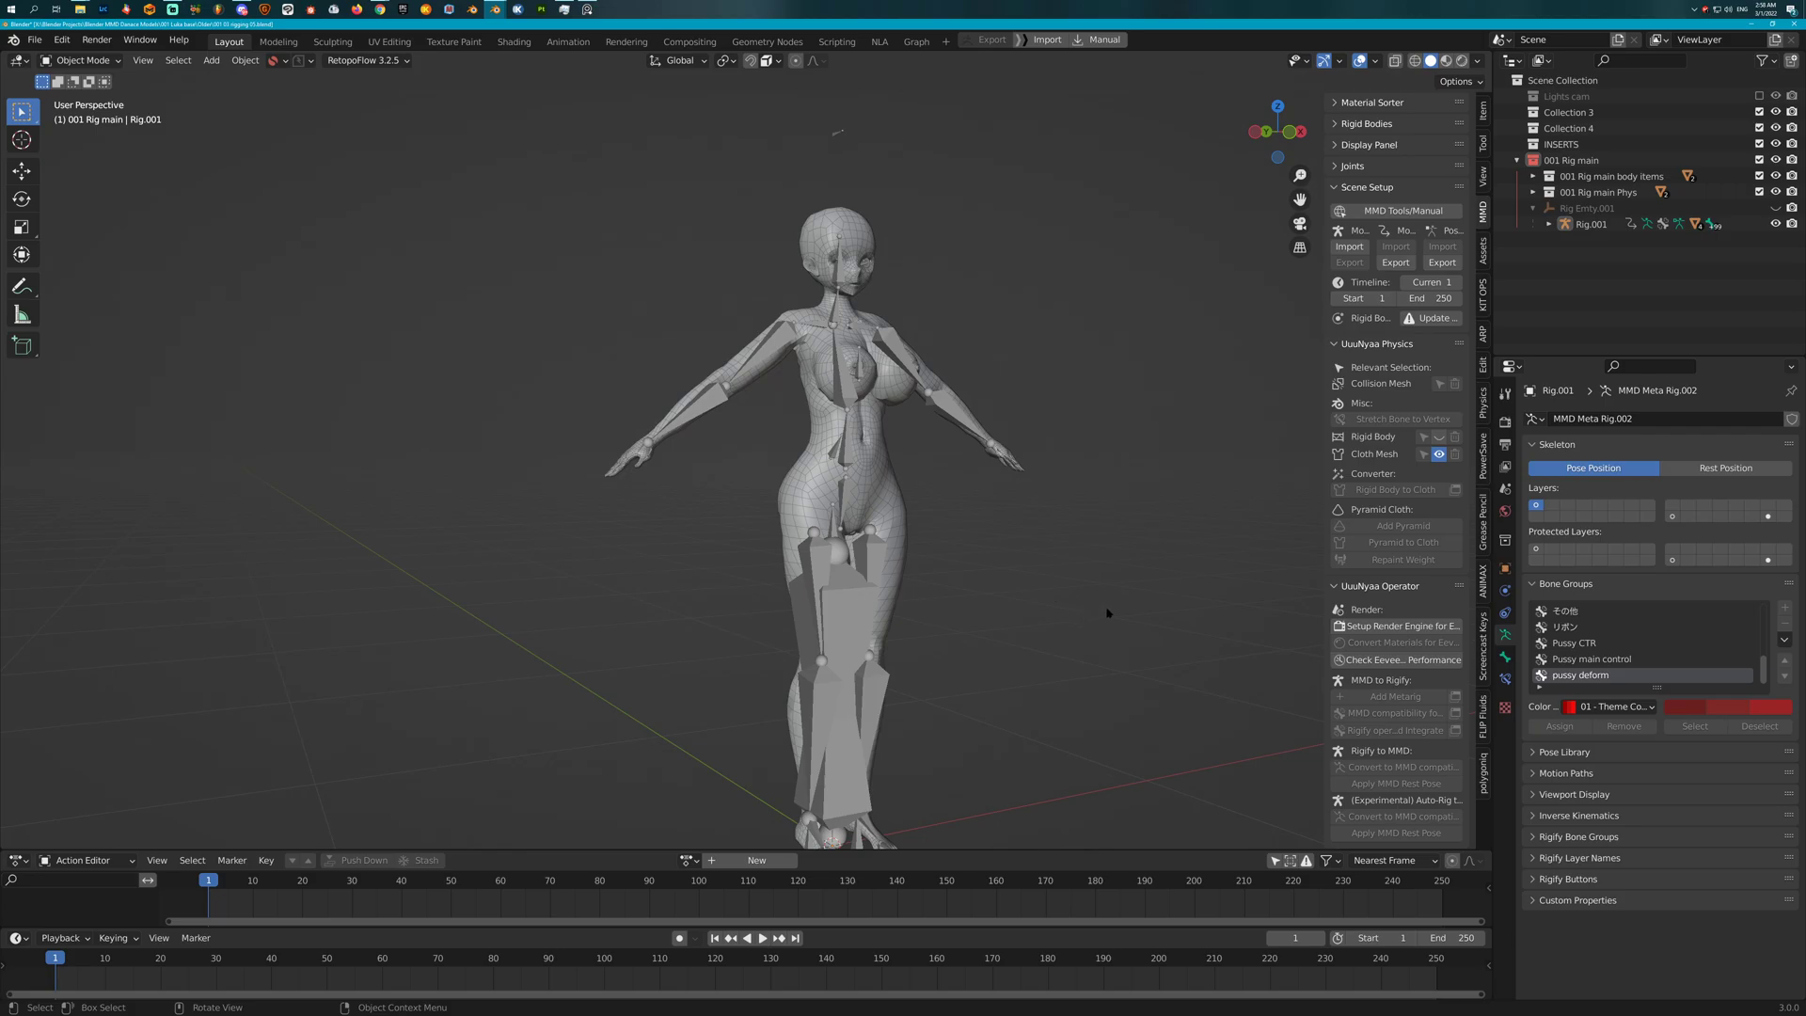
left_click(862, 595)
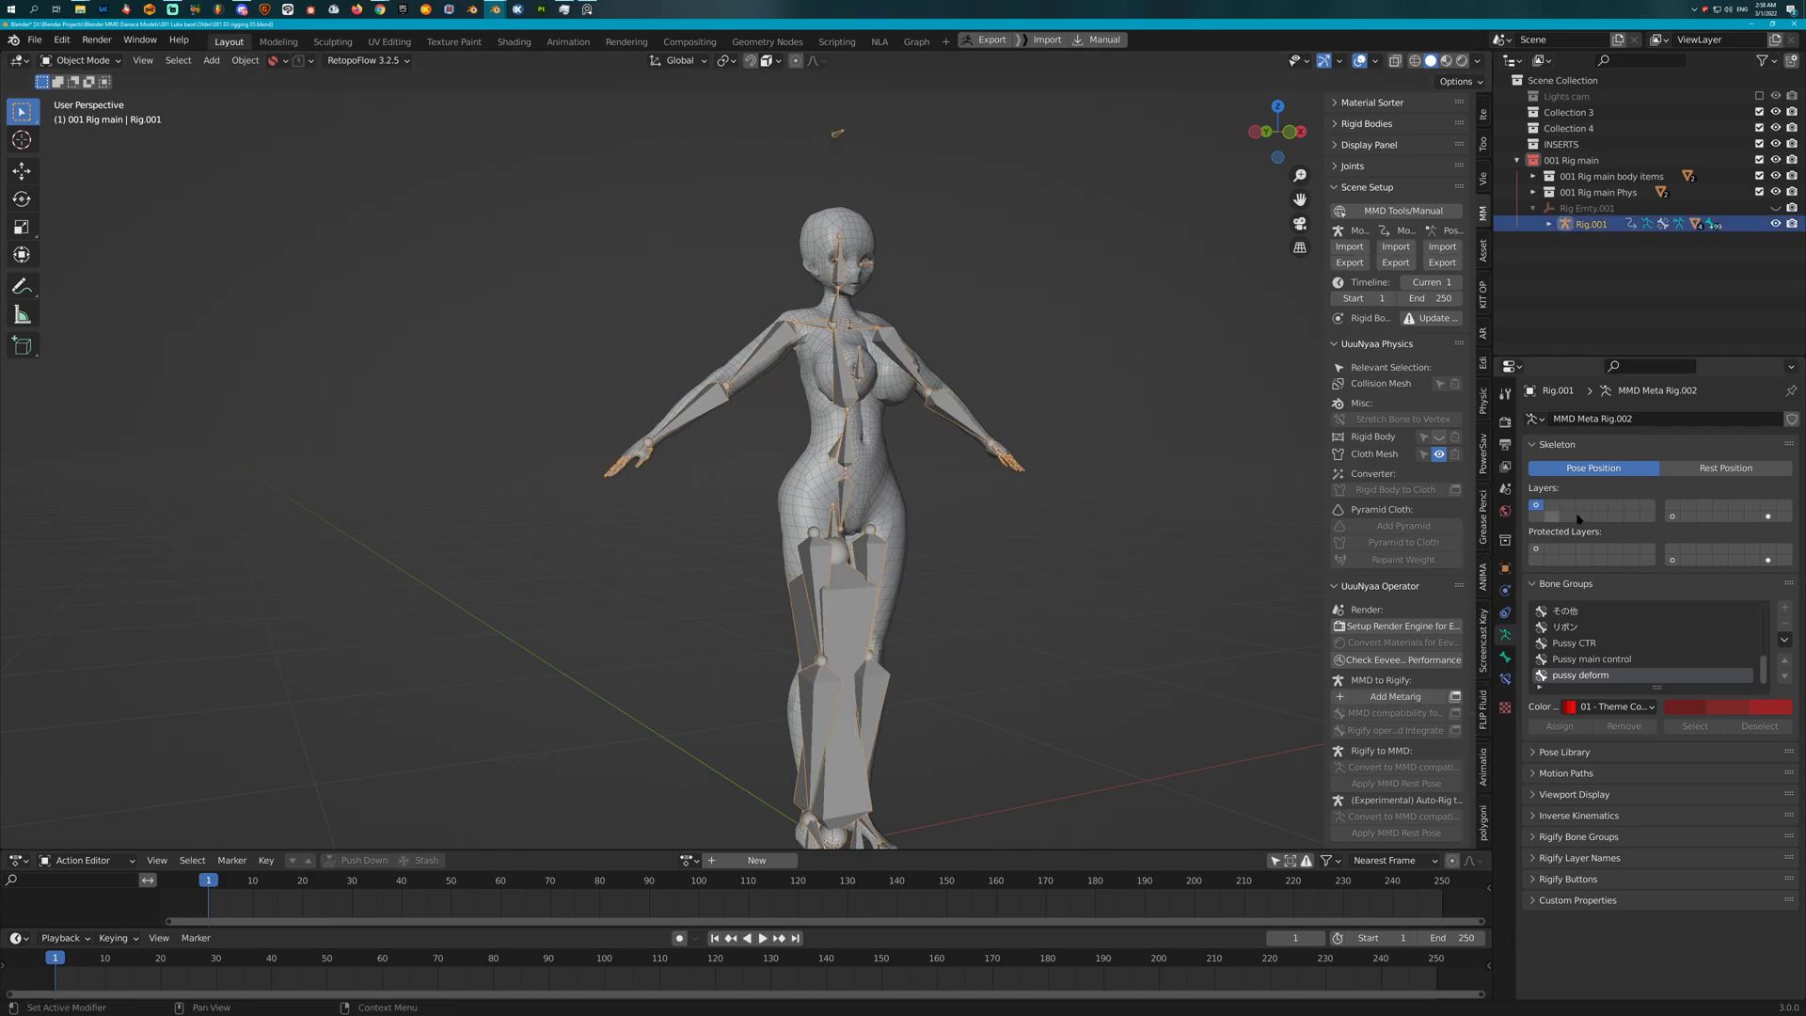
left_click(1673, 515)
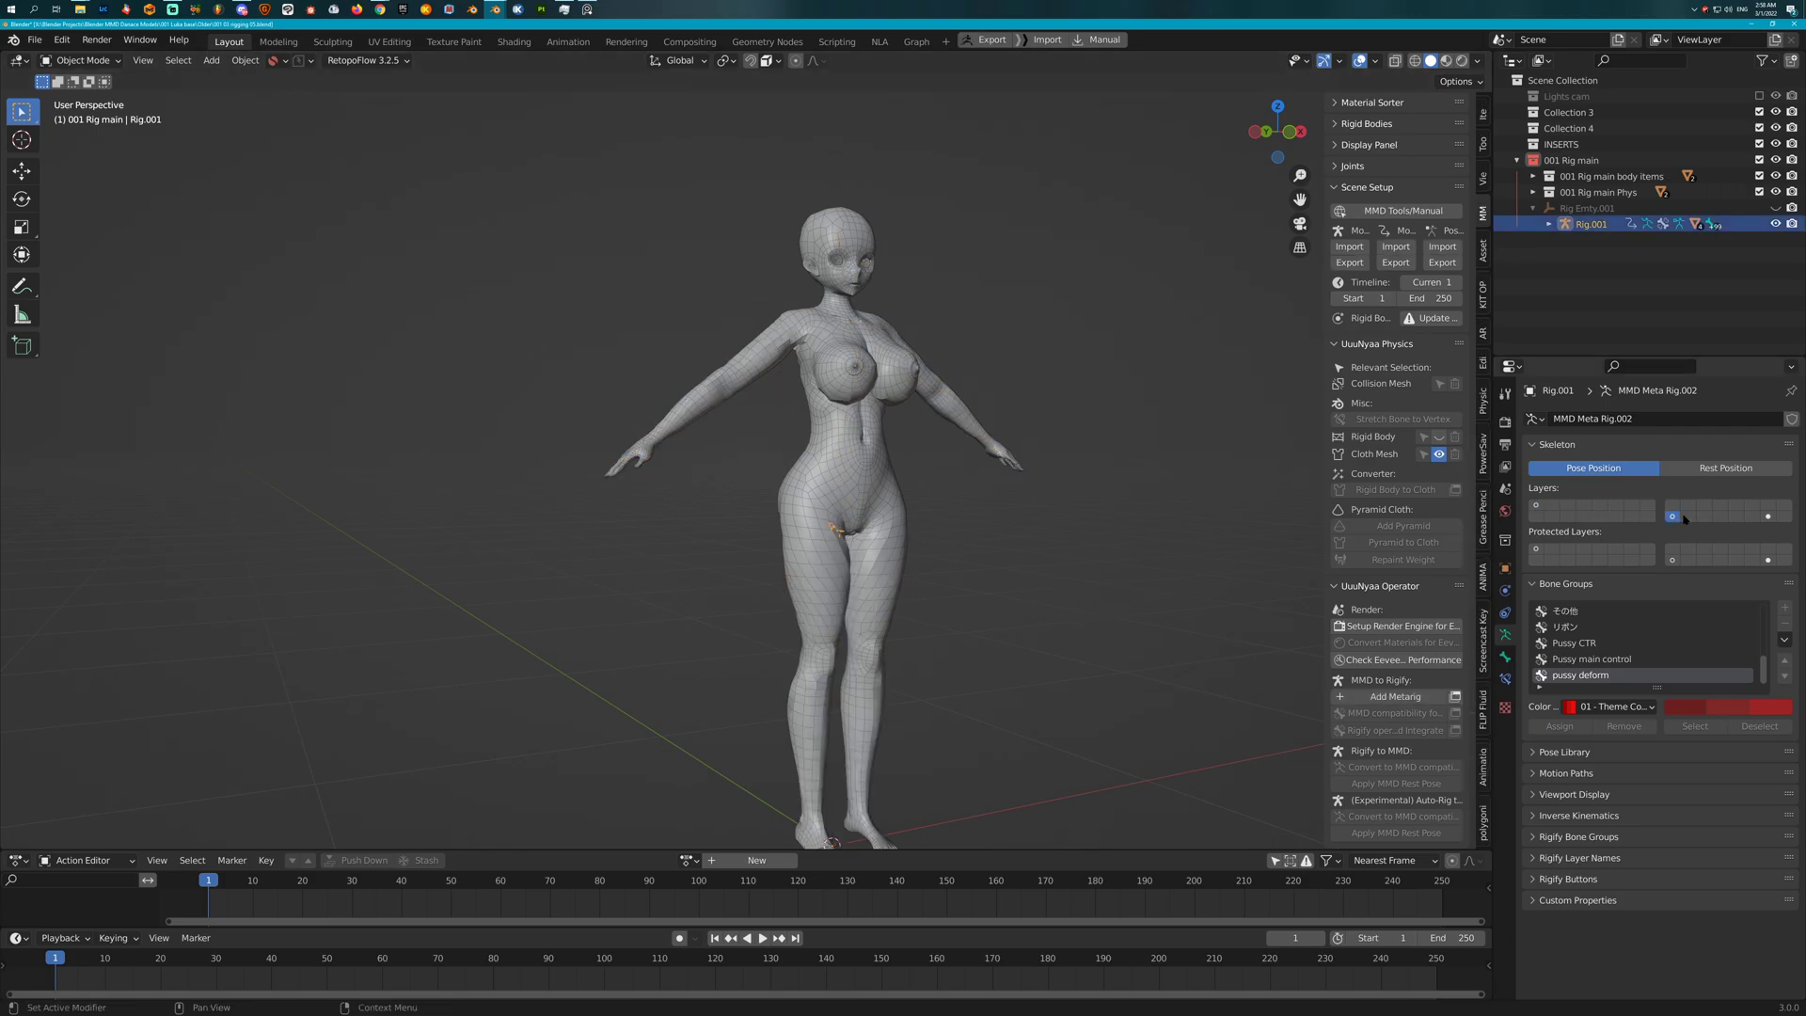
left_click(1769, 516)
left_click(1536, 505)
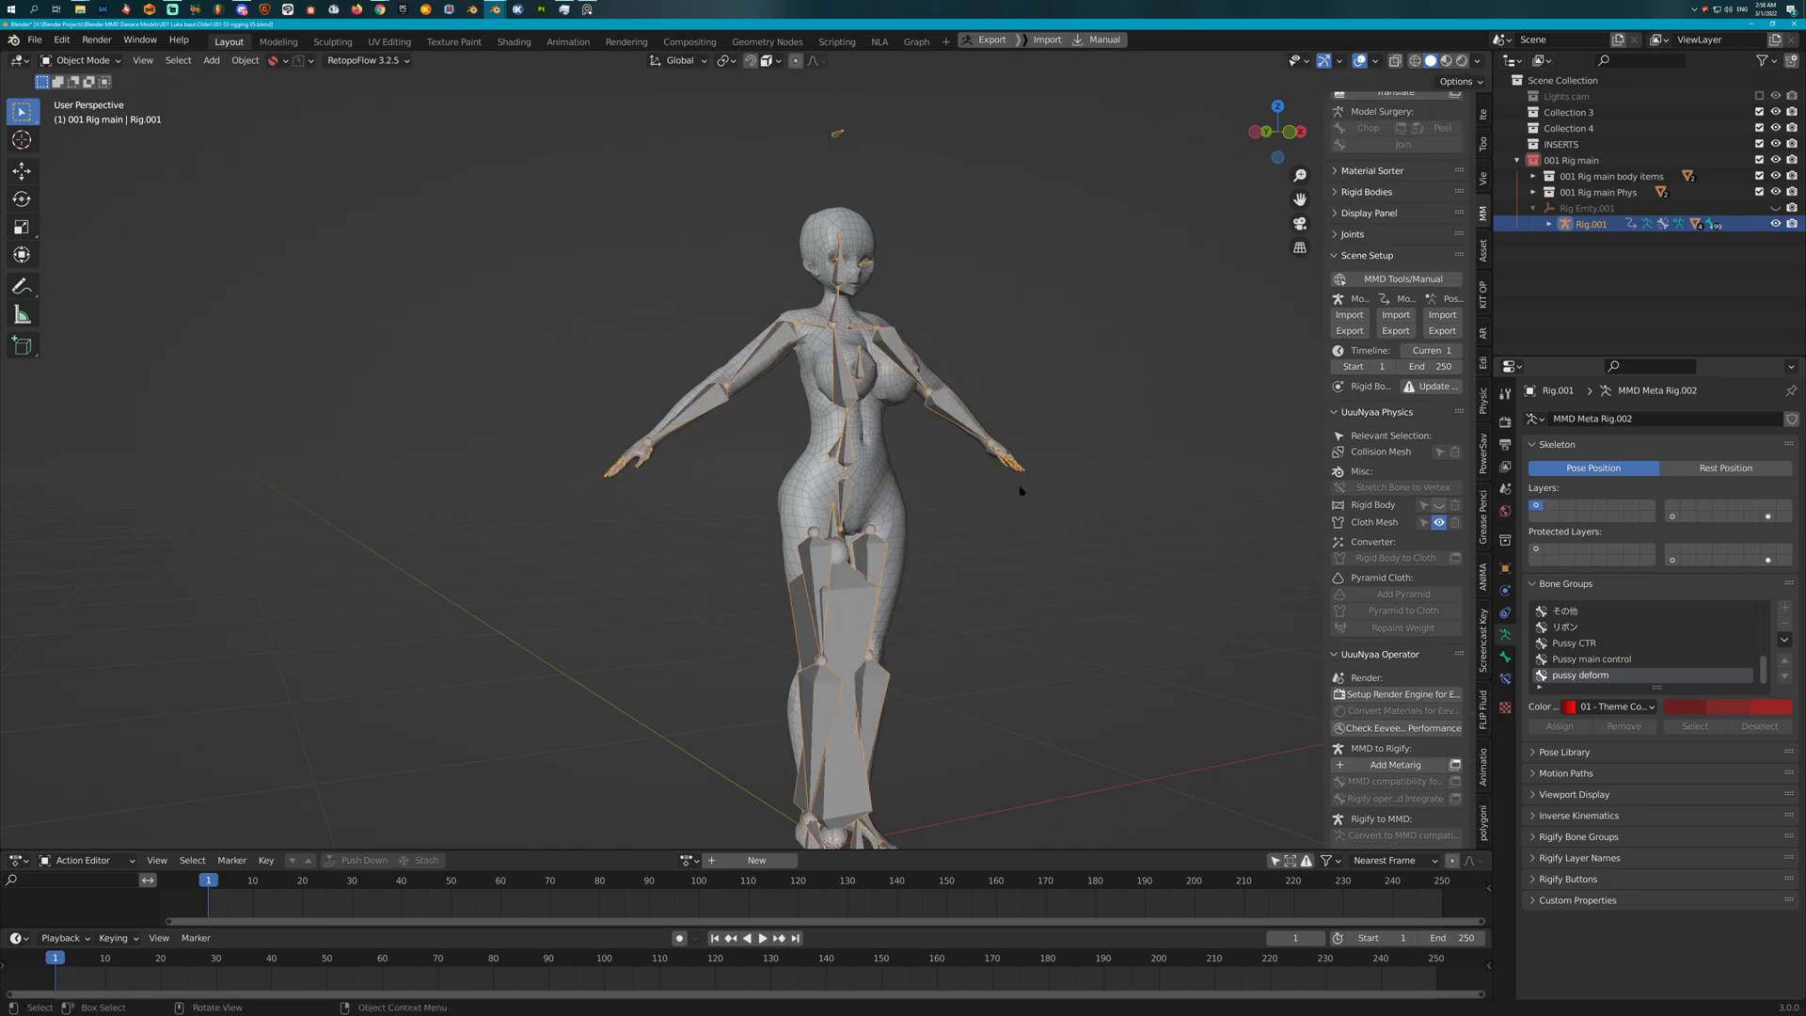
middle_click_drag(1063, 508, 1013, 496)
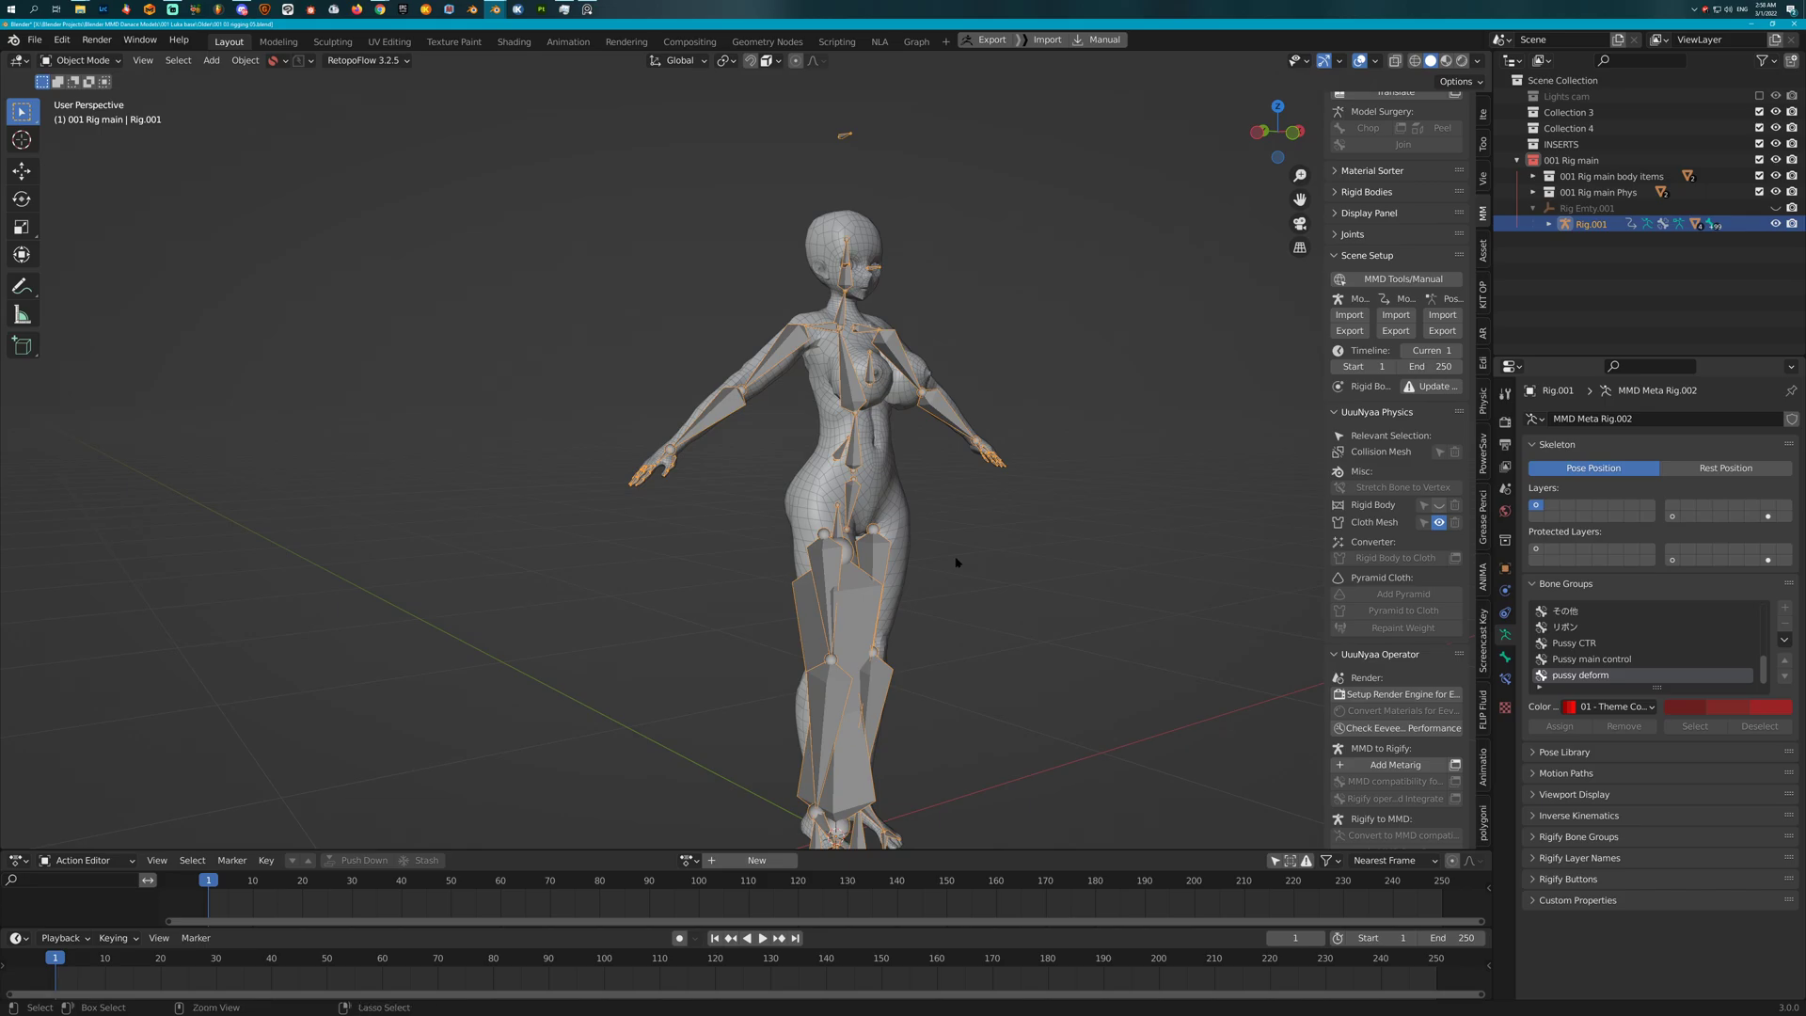
Enter Pose Mode and show bone layer 17, another layer, then the first layer
key("ctrl+Tab")
left_click(876, 540)
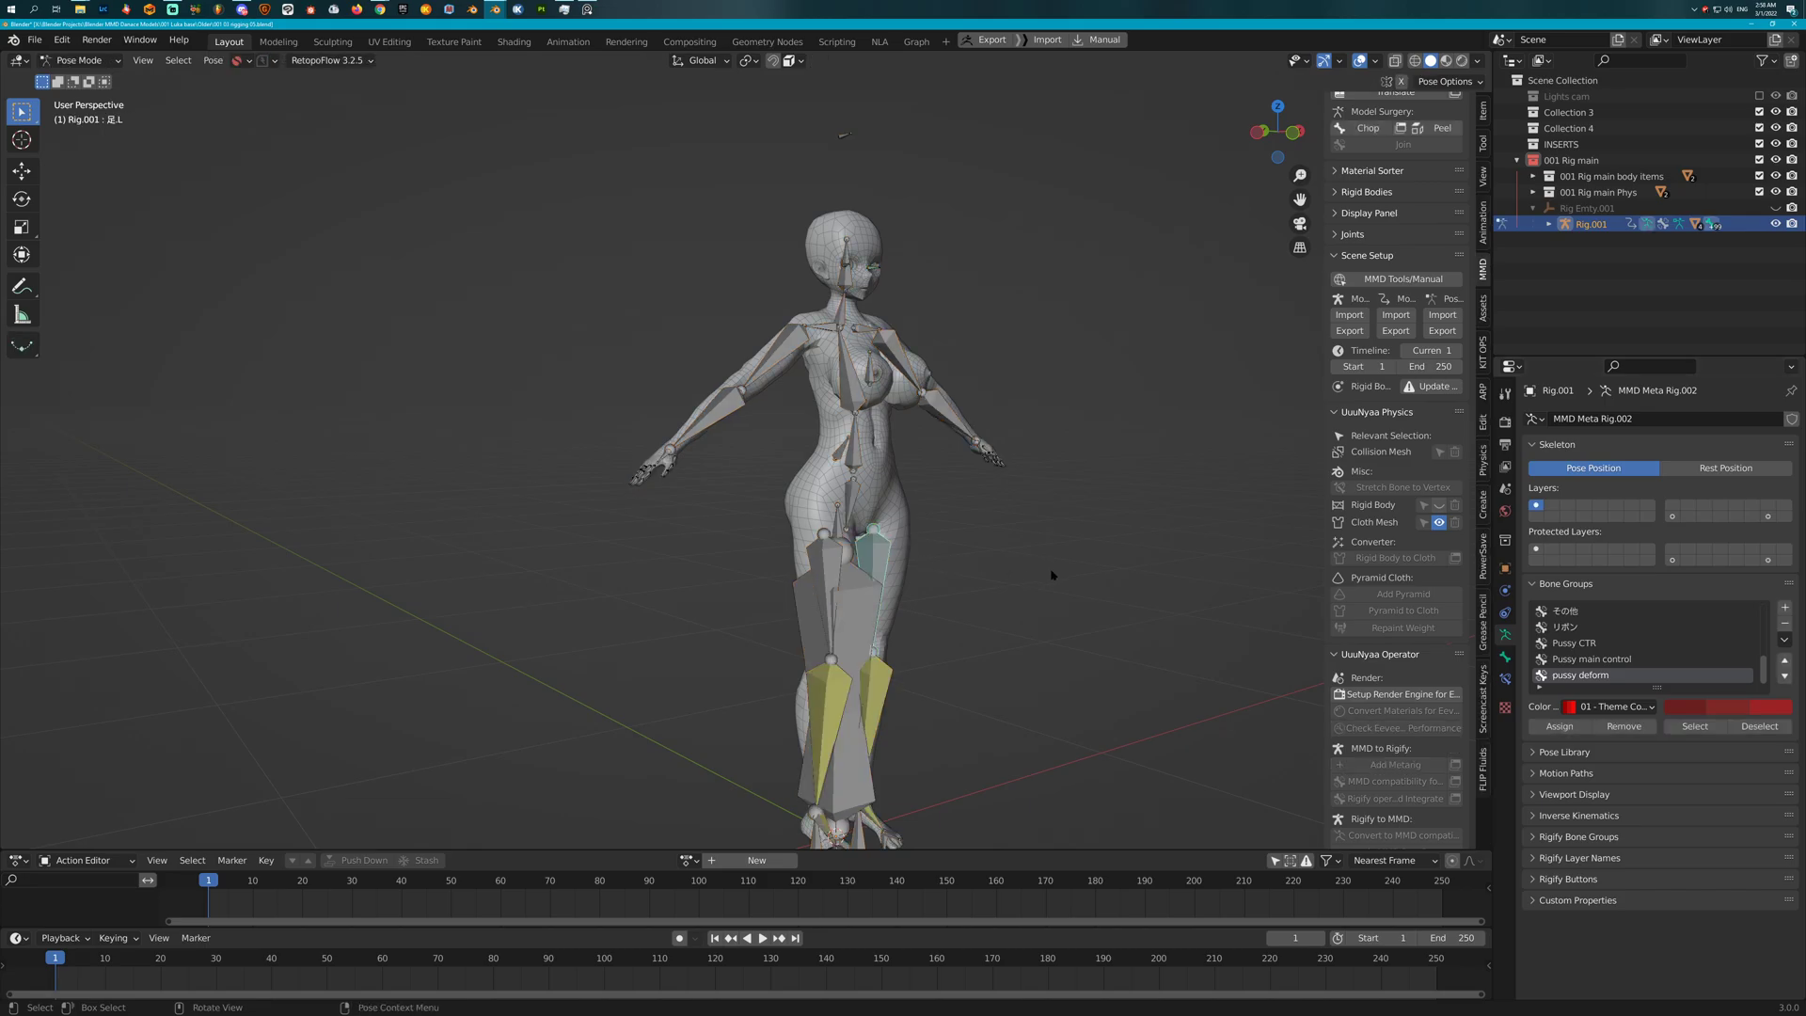
left_click(1672, 516)
left_click(1767, 516, "shift")
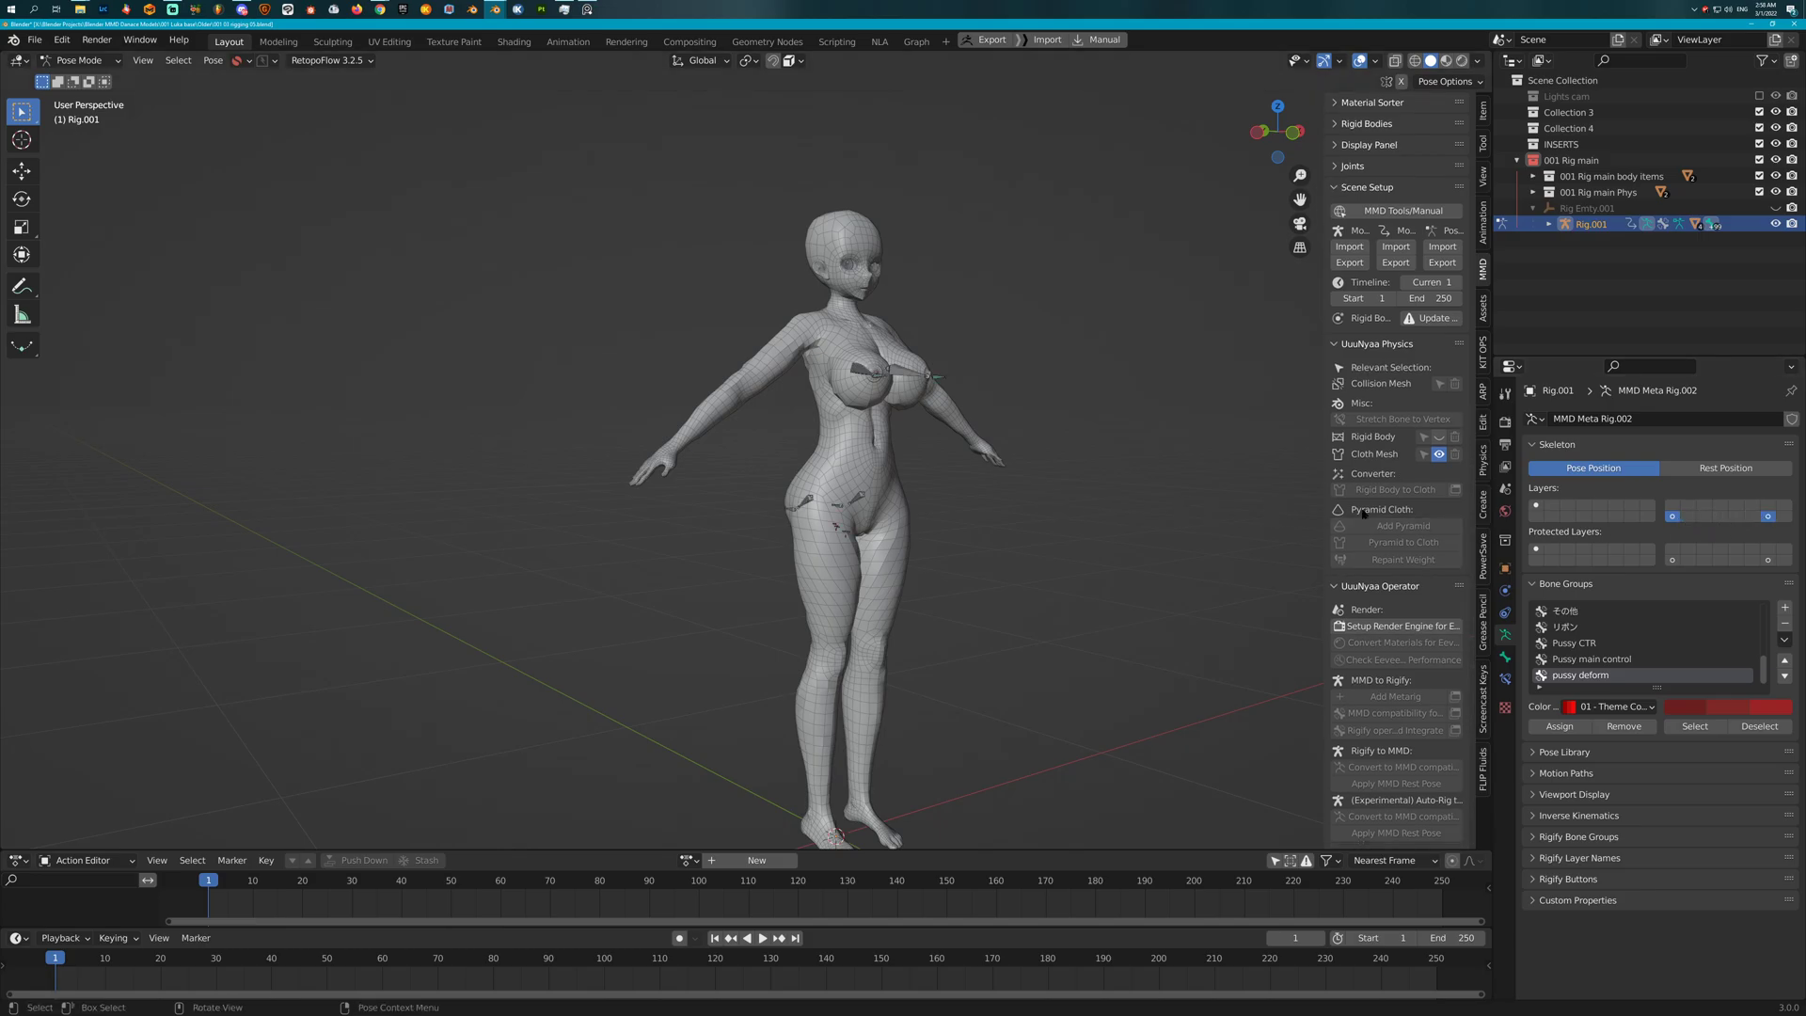
left_click(1536, 506, "shift")
Select all bones and move them to another bone layer
key("a")
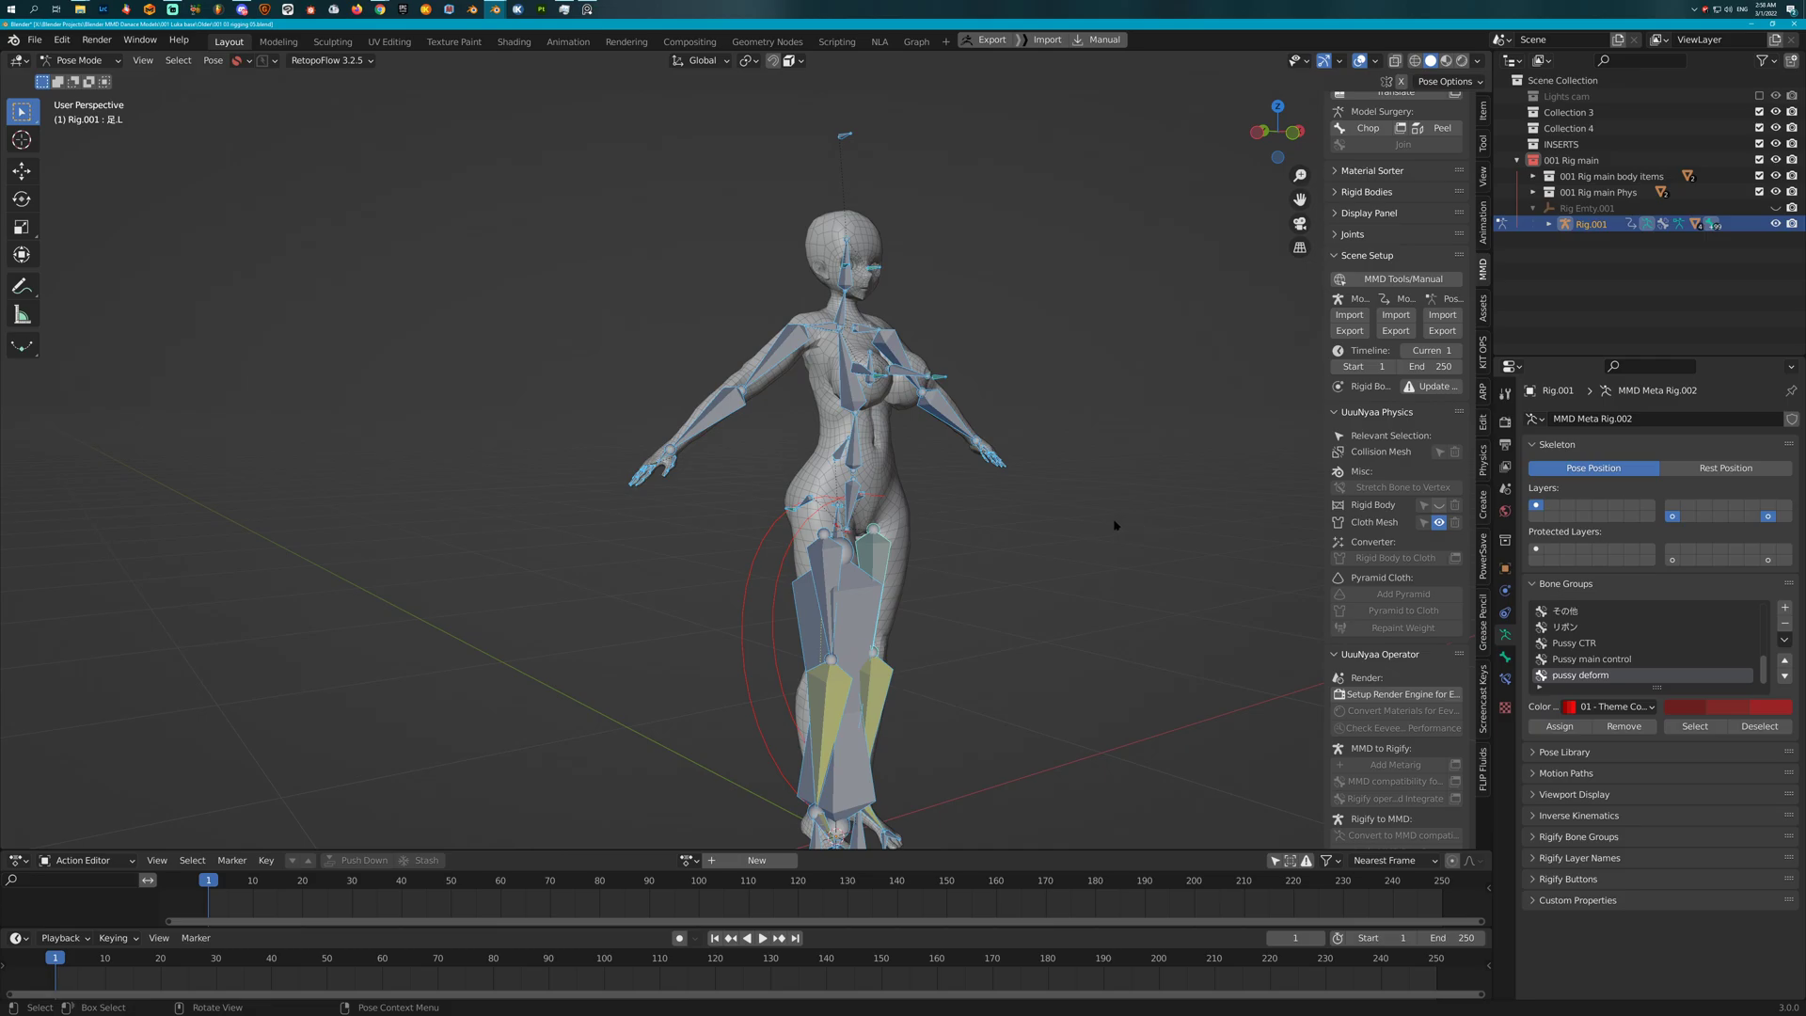
key("m")
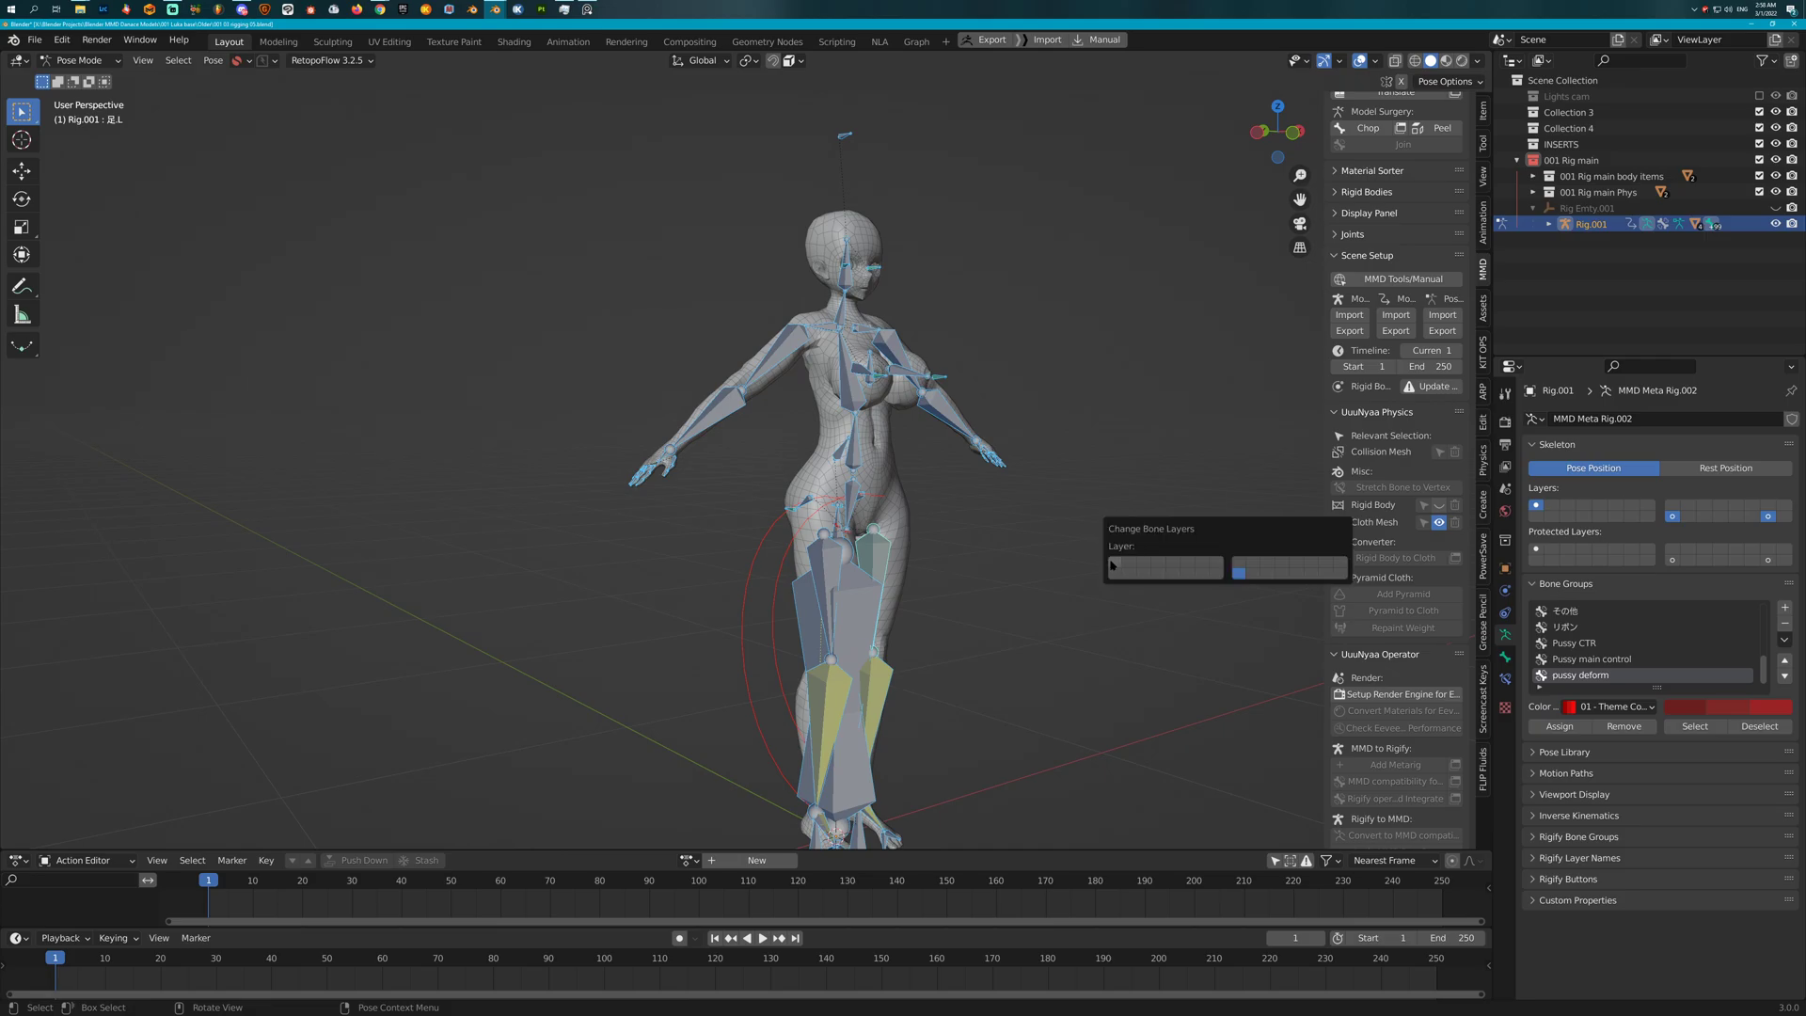
left_click(1113, 565)
mouse_move(968, 544)
middle_mouse_down()
mouse_move(1183, 534)
mouse_move(981, 528)
middle_mouse_up()
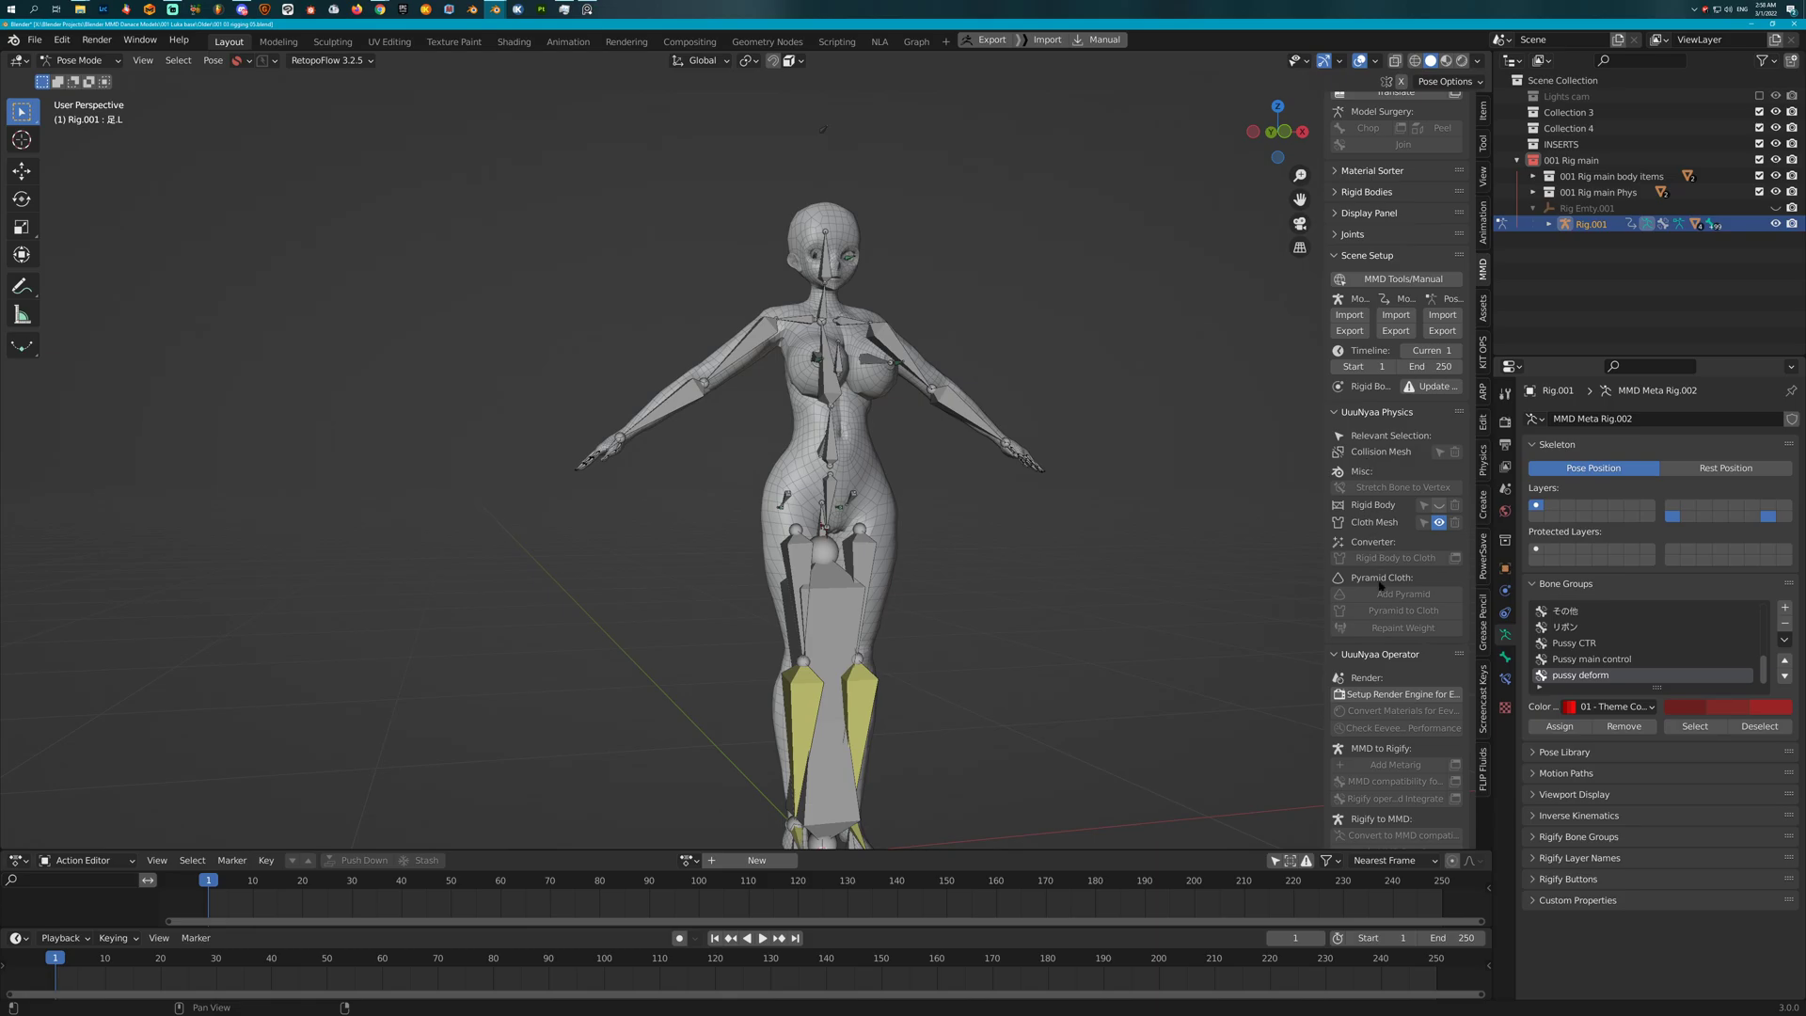
Switch the MMD rig from Pose Mode back to Object Mode with Ctrl+Tab
scroll(1380, 586, "down", 2)
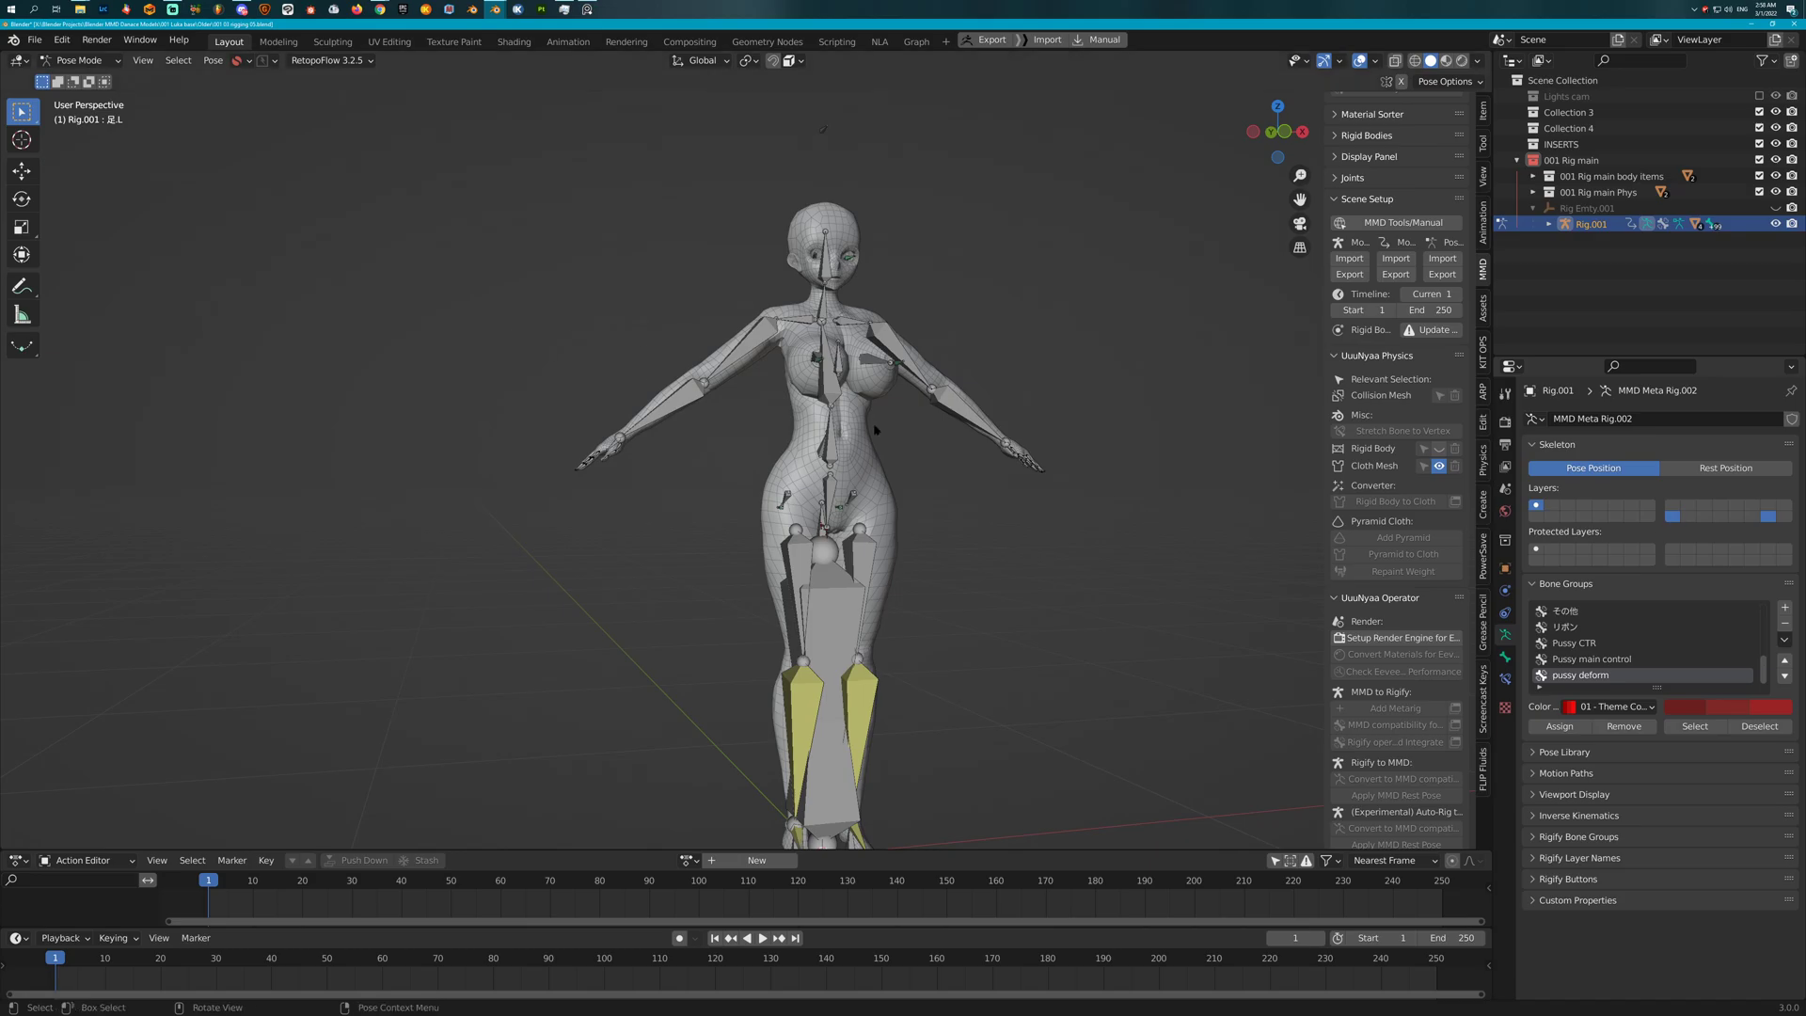
mouse_move(994, 442)
middle_mouse_down()
mouse_move(1040, 444)
mouse_move(1008, 450)
middle_mouse_up()
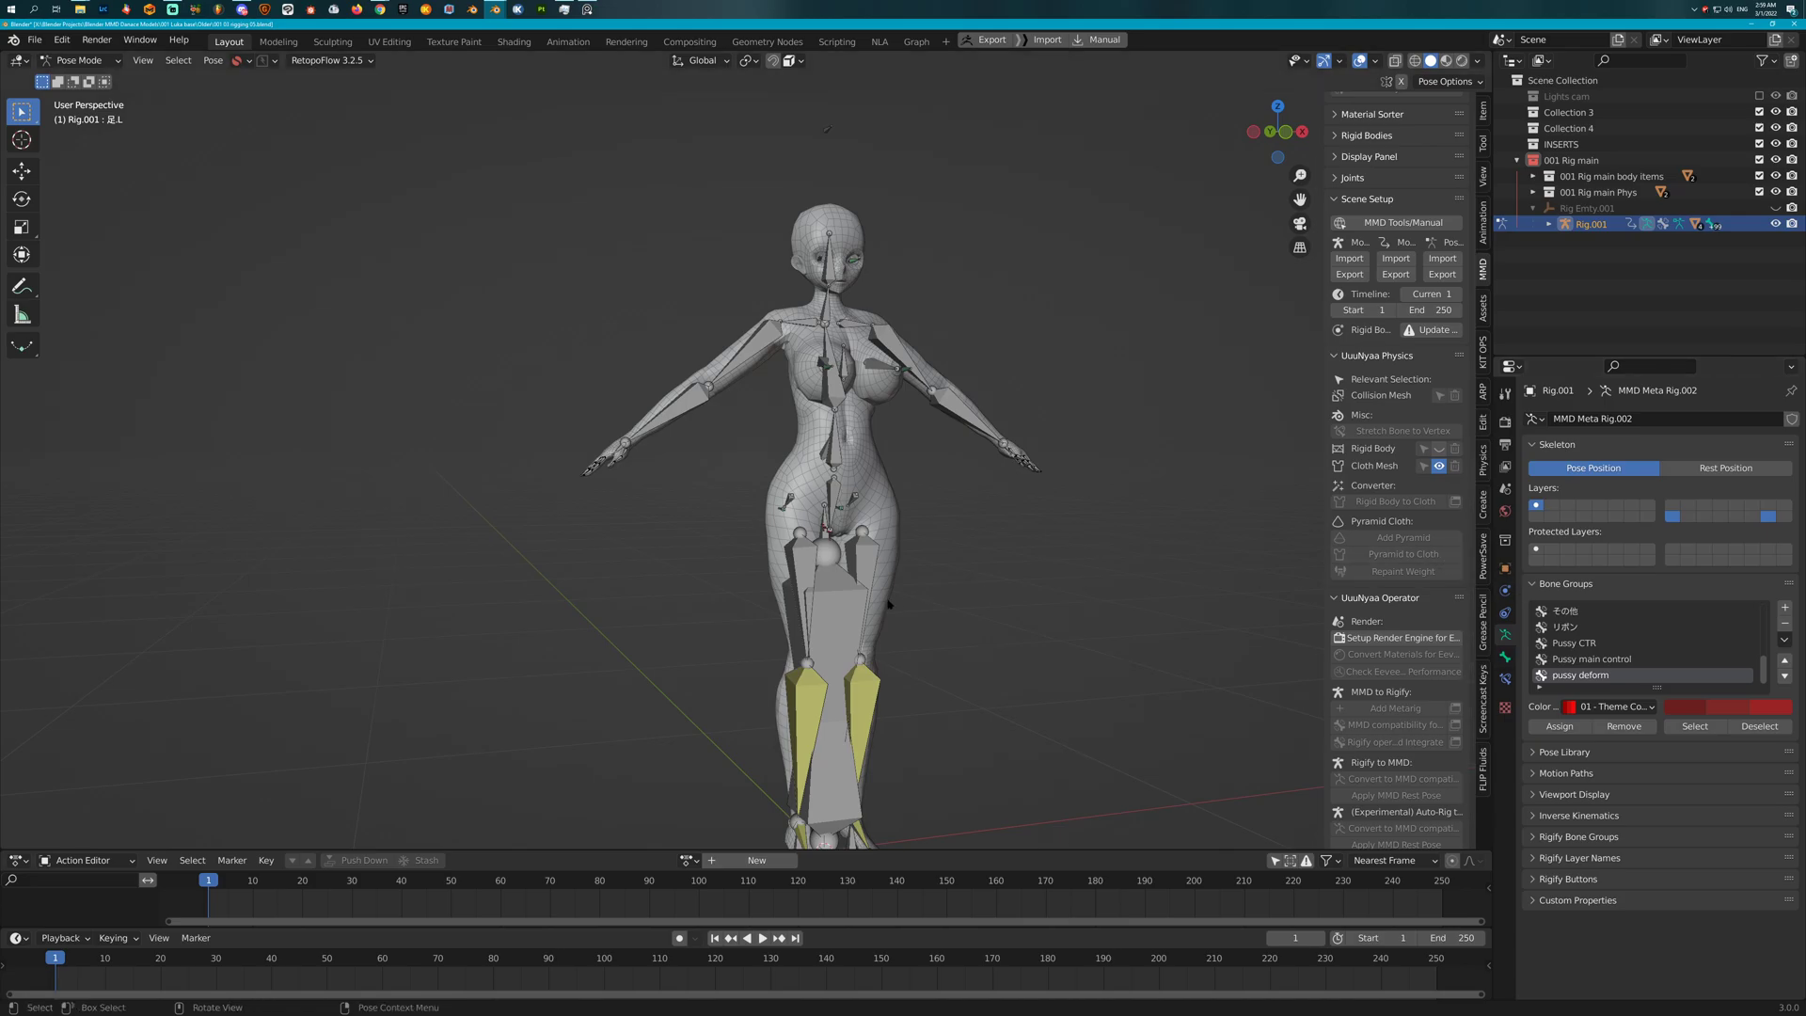
key("ctrl+Tab")
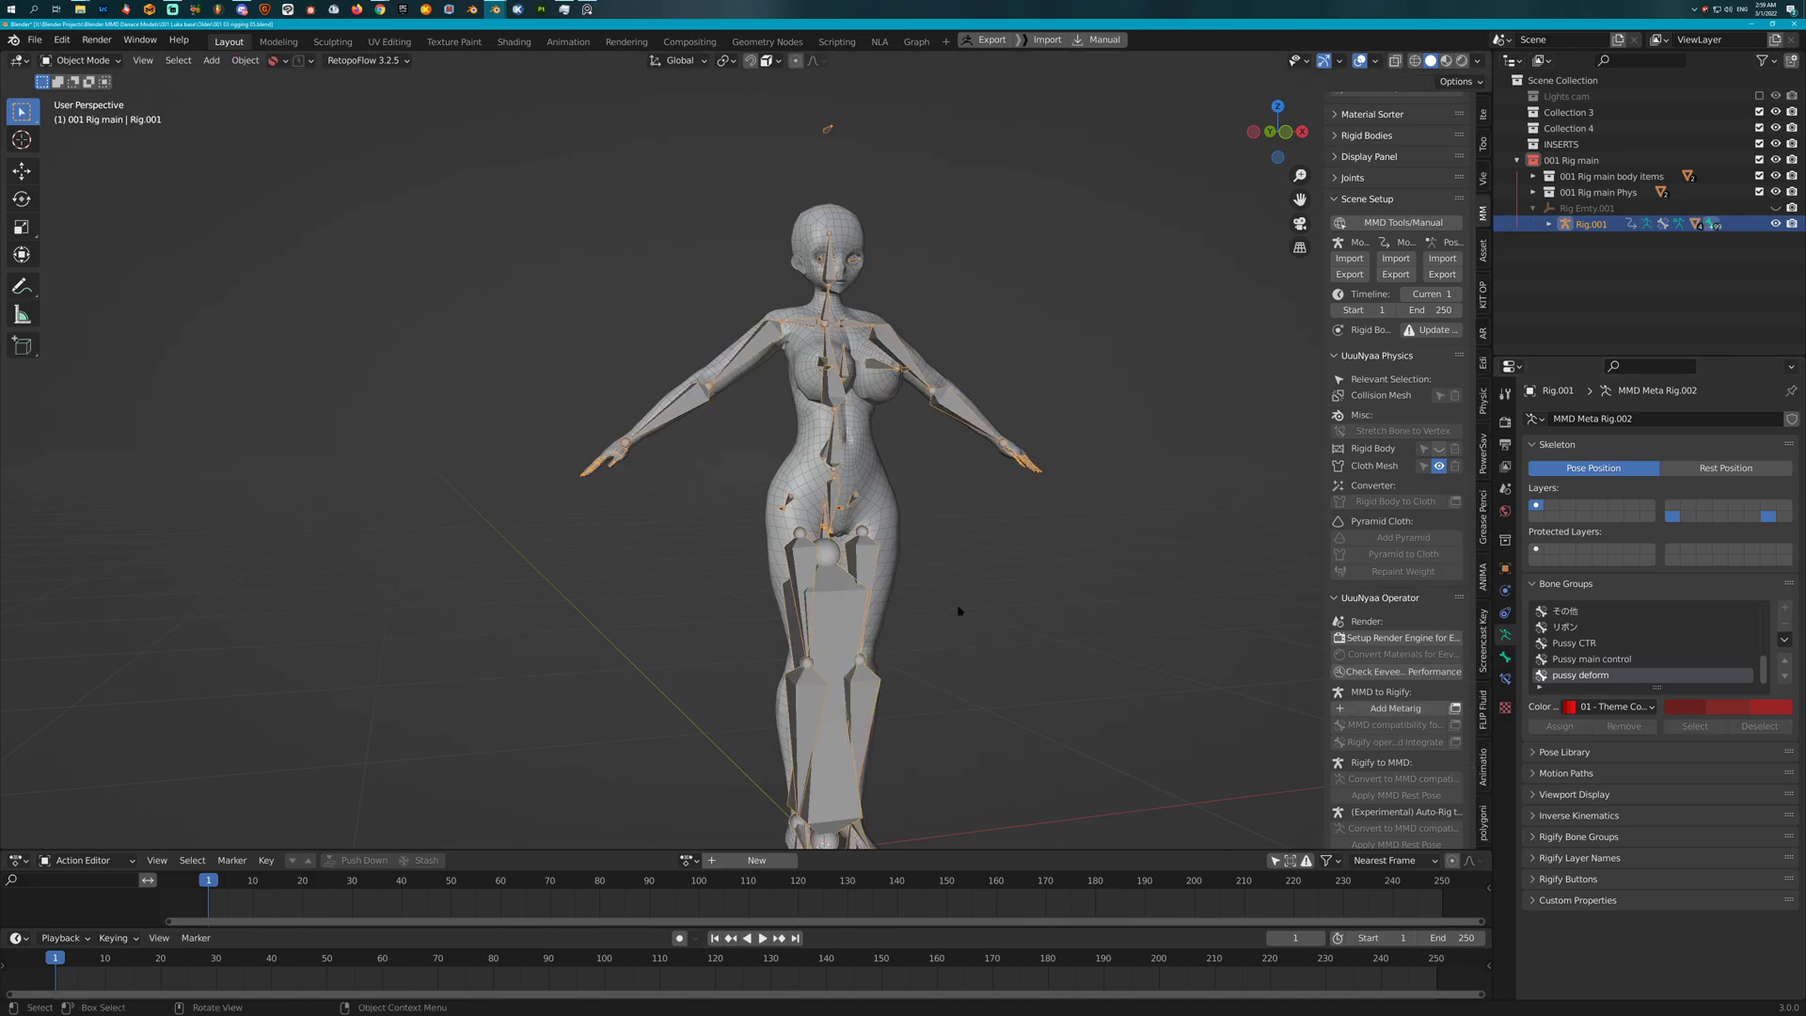
middle_click_drag(956, 621, 997, 613)
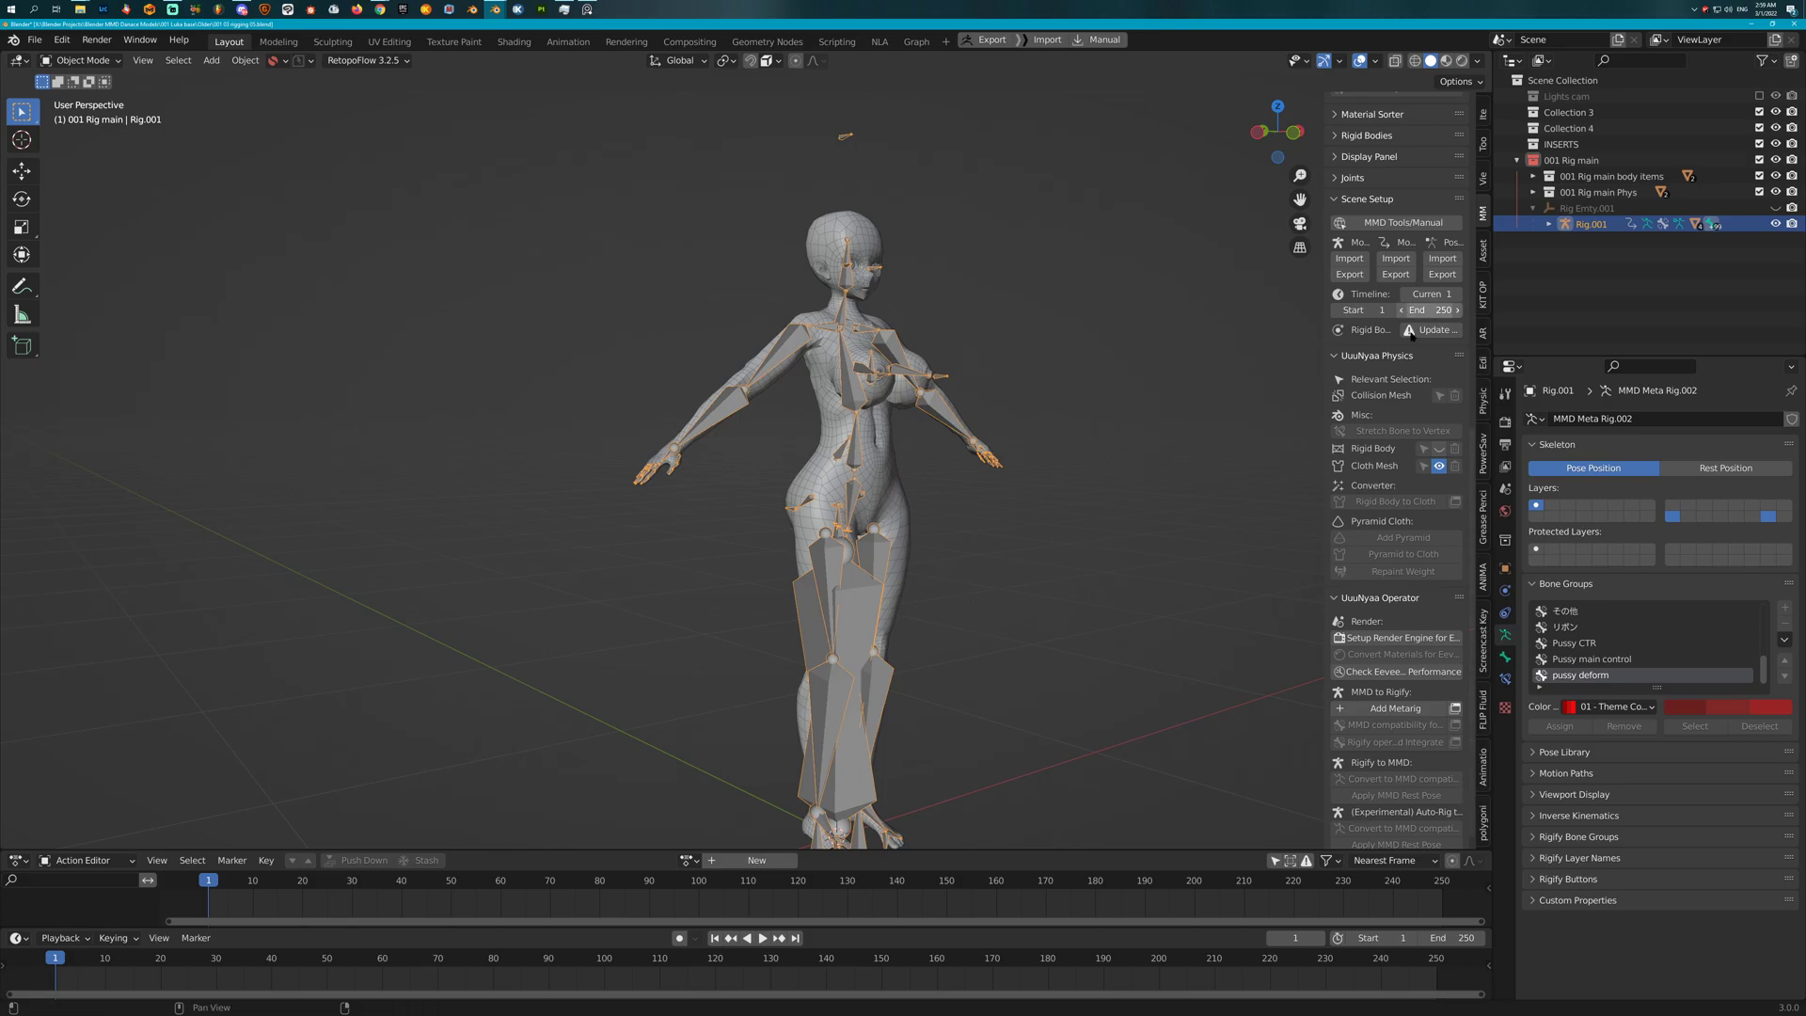
scroll(1393, 301, "down", 1)
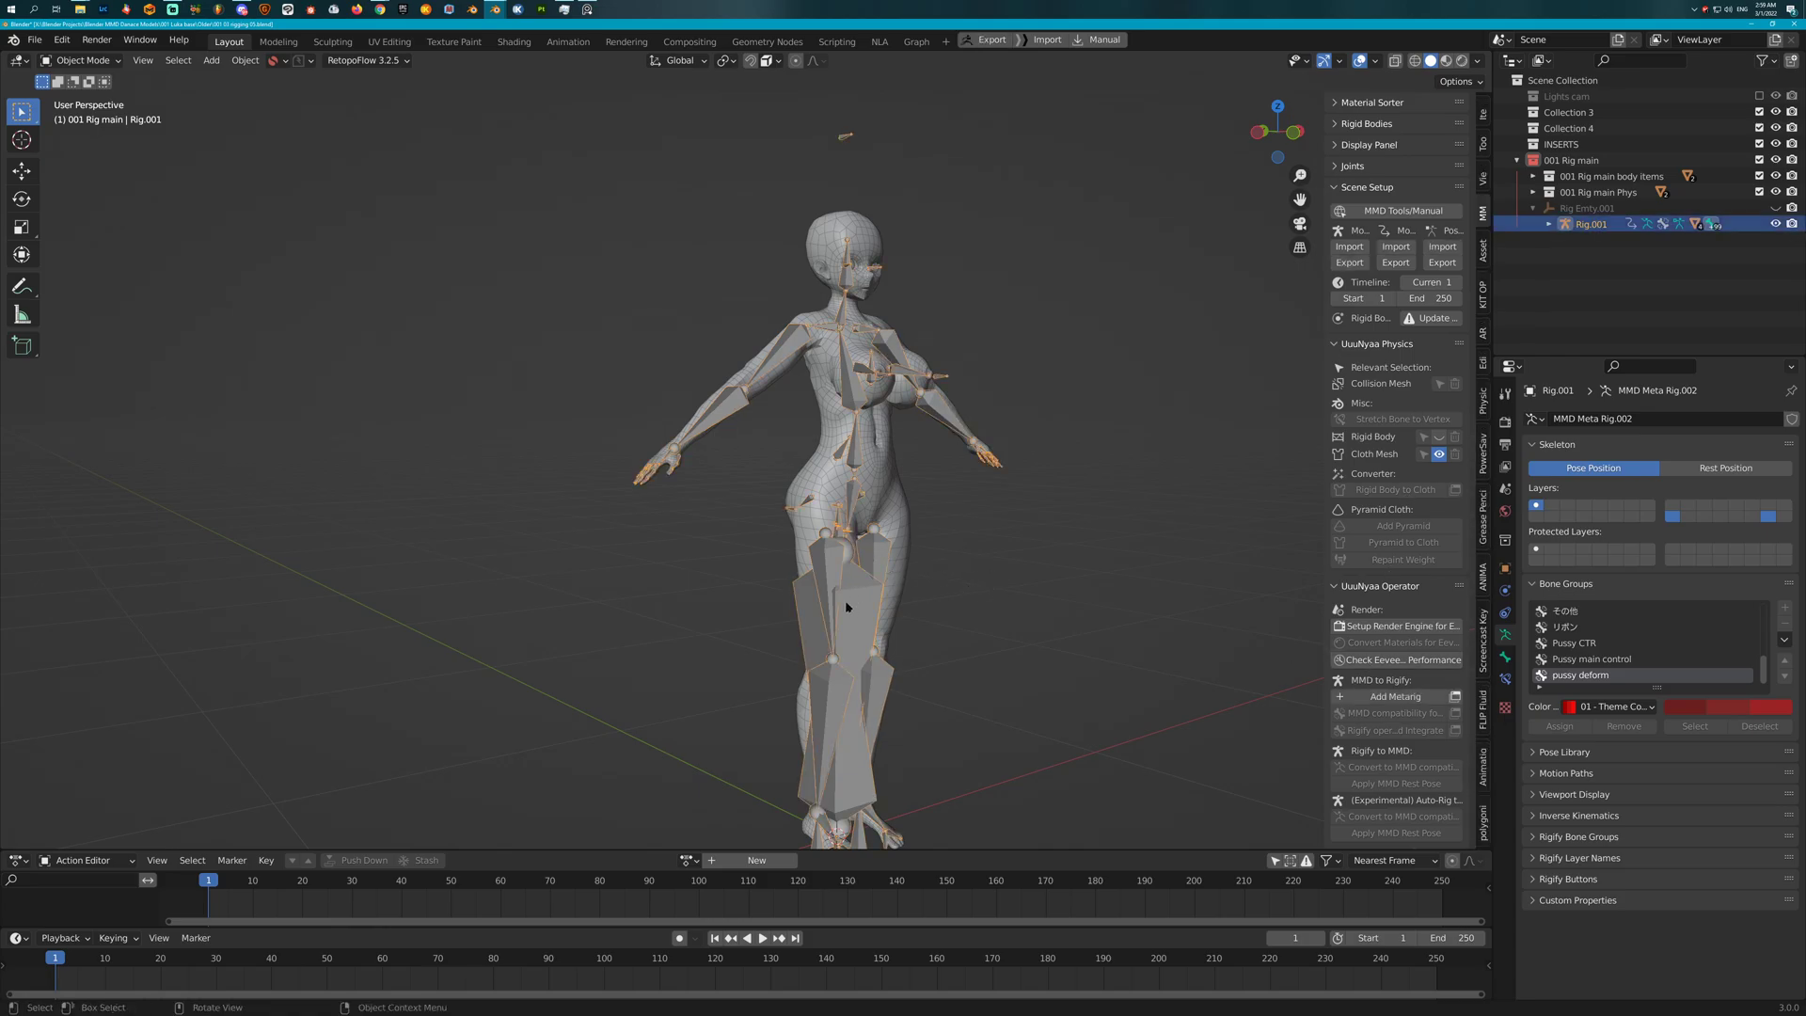
Add a Rigify metarig matching the MMD skeleton and check its fit with cancelled moves
left_click(1394, 697)
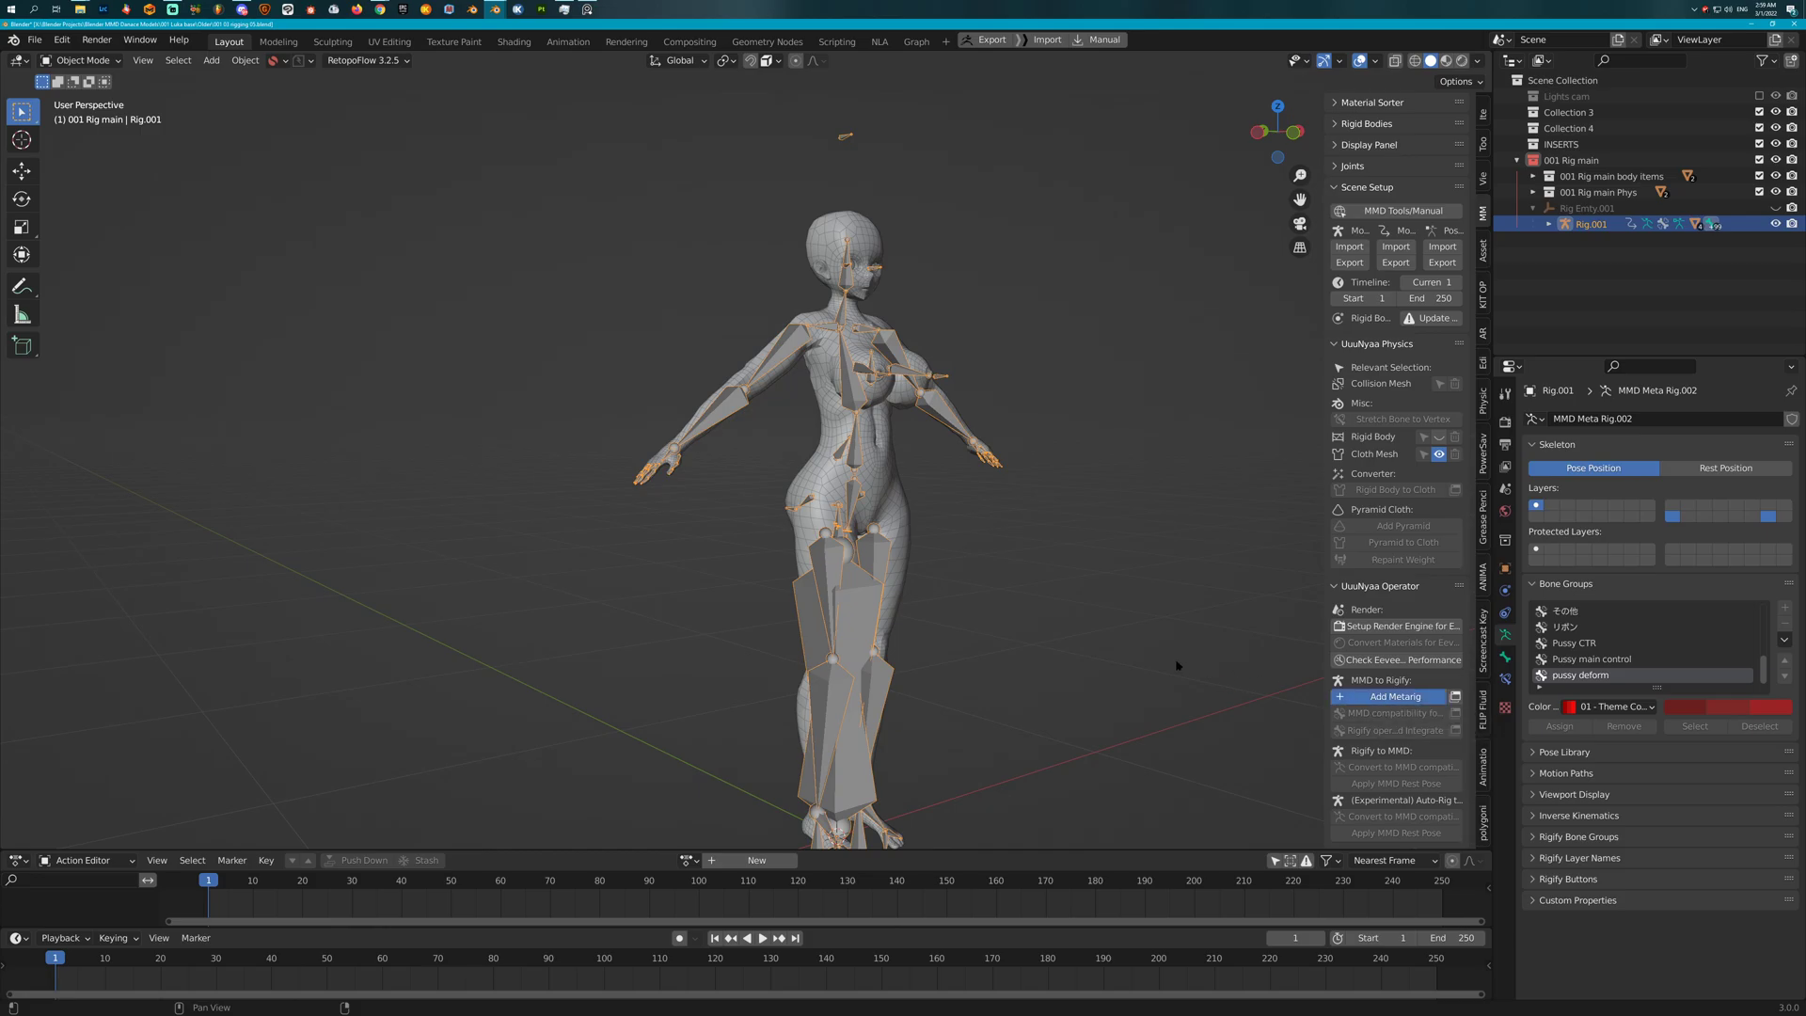
middle_click_drag(1049, 571, 1011, 558)
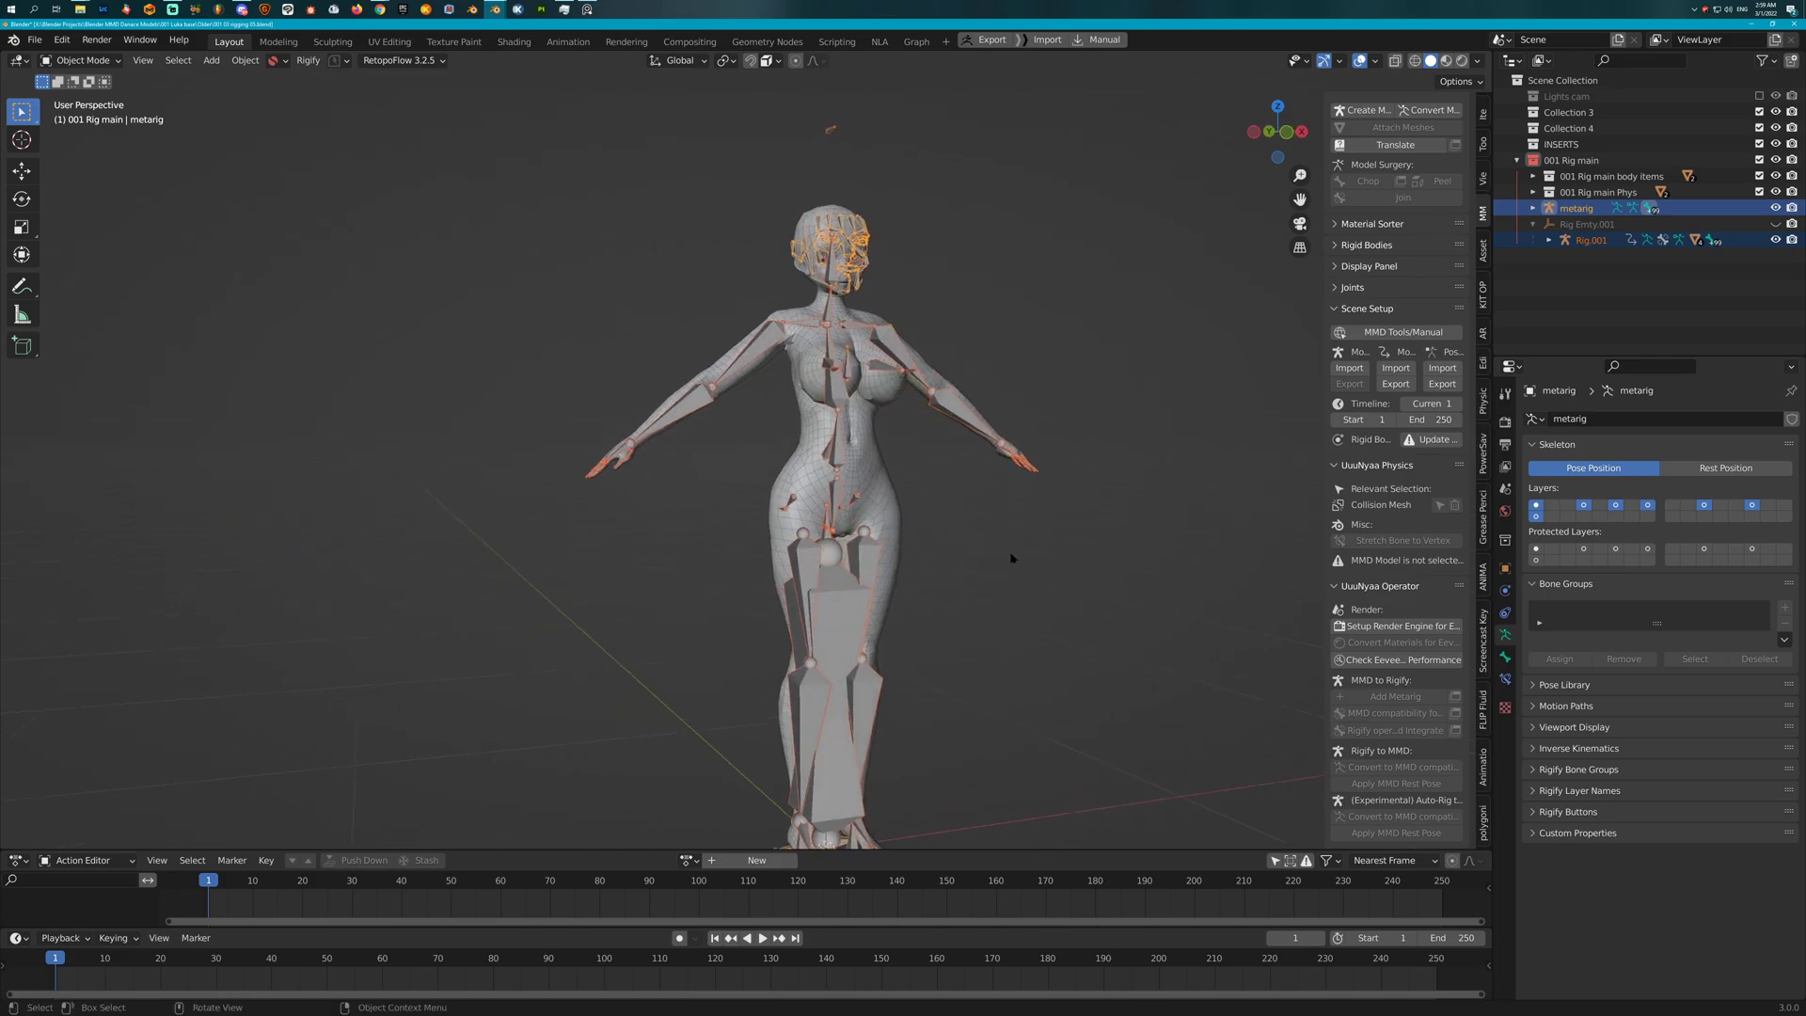
key("g")
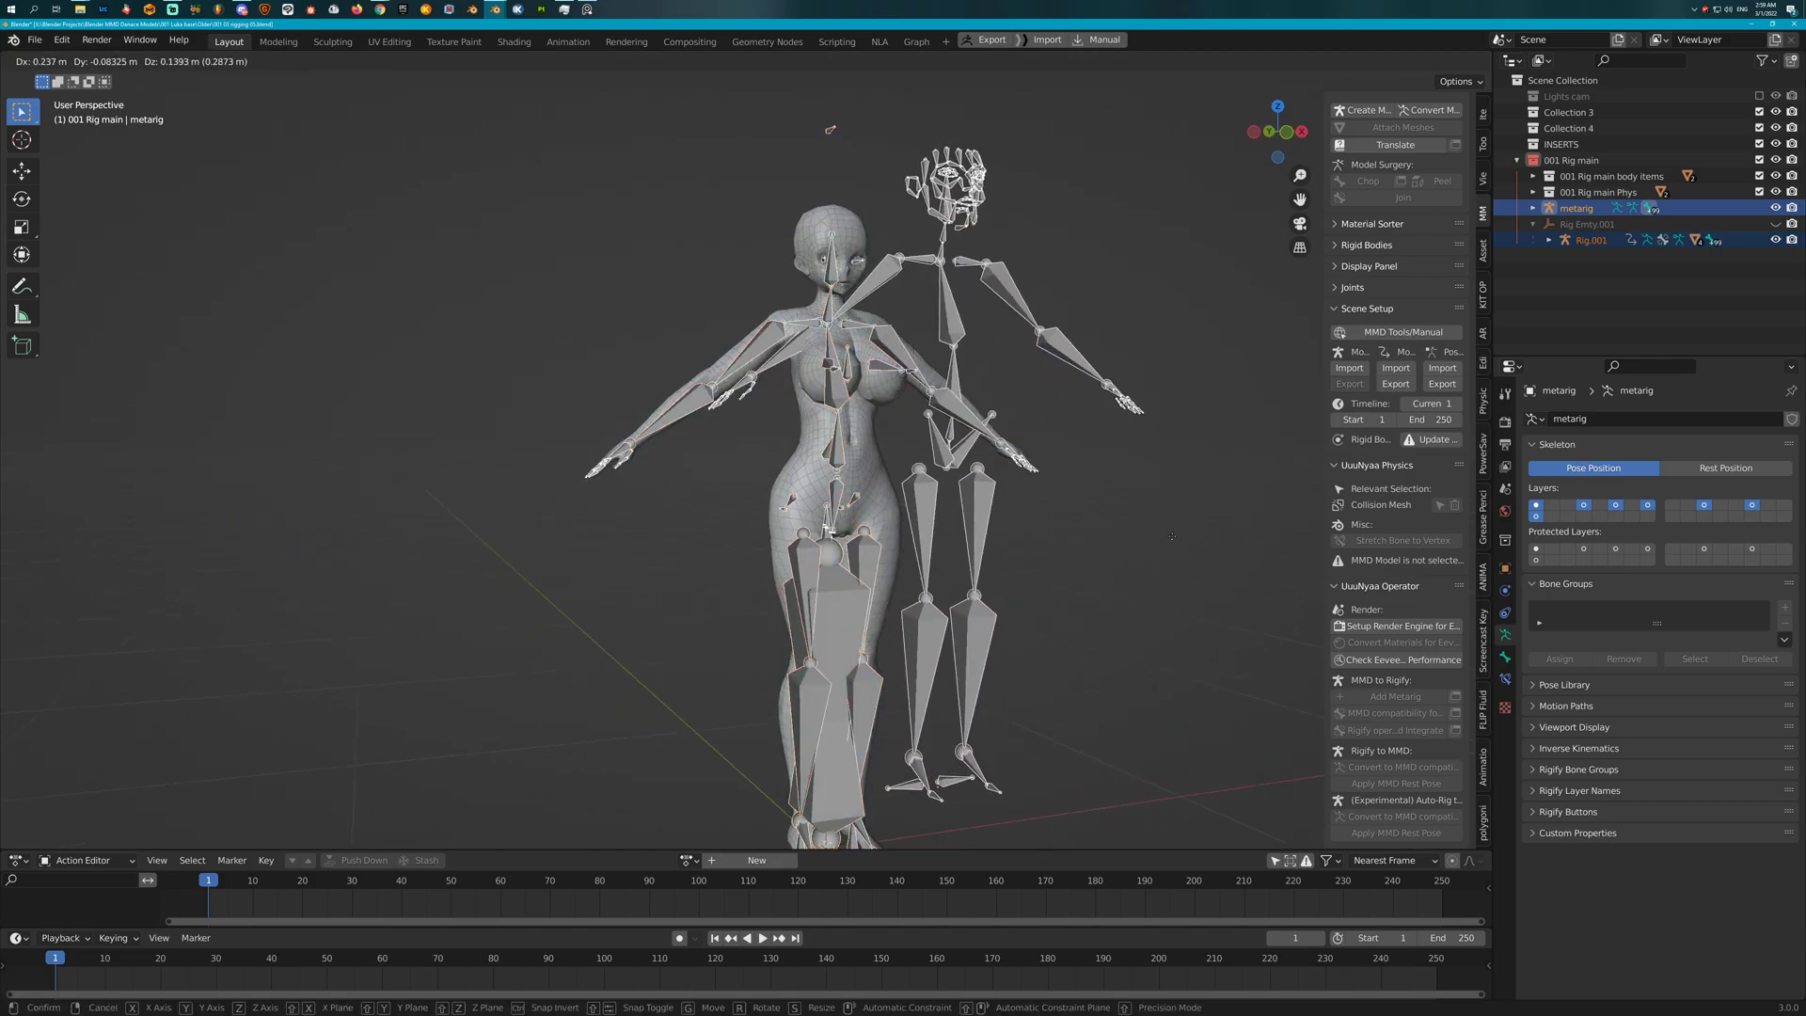
key("Escape")
middle_click_drag(1082, 573, 1051, 553)
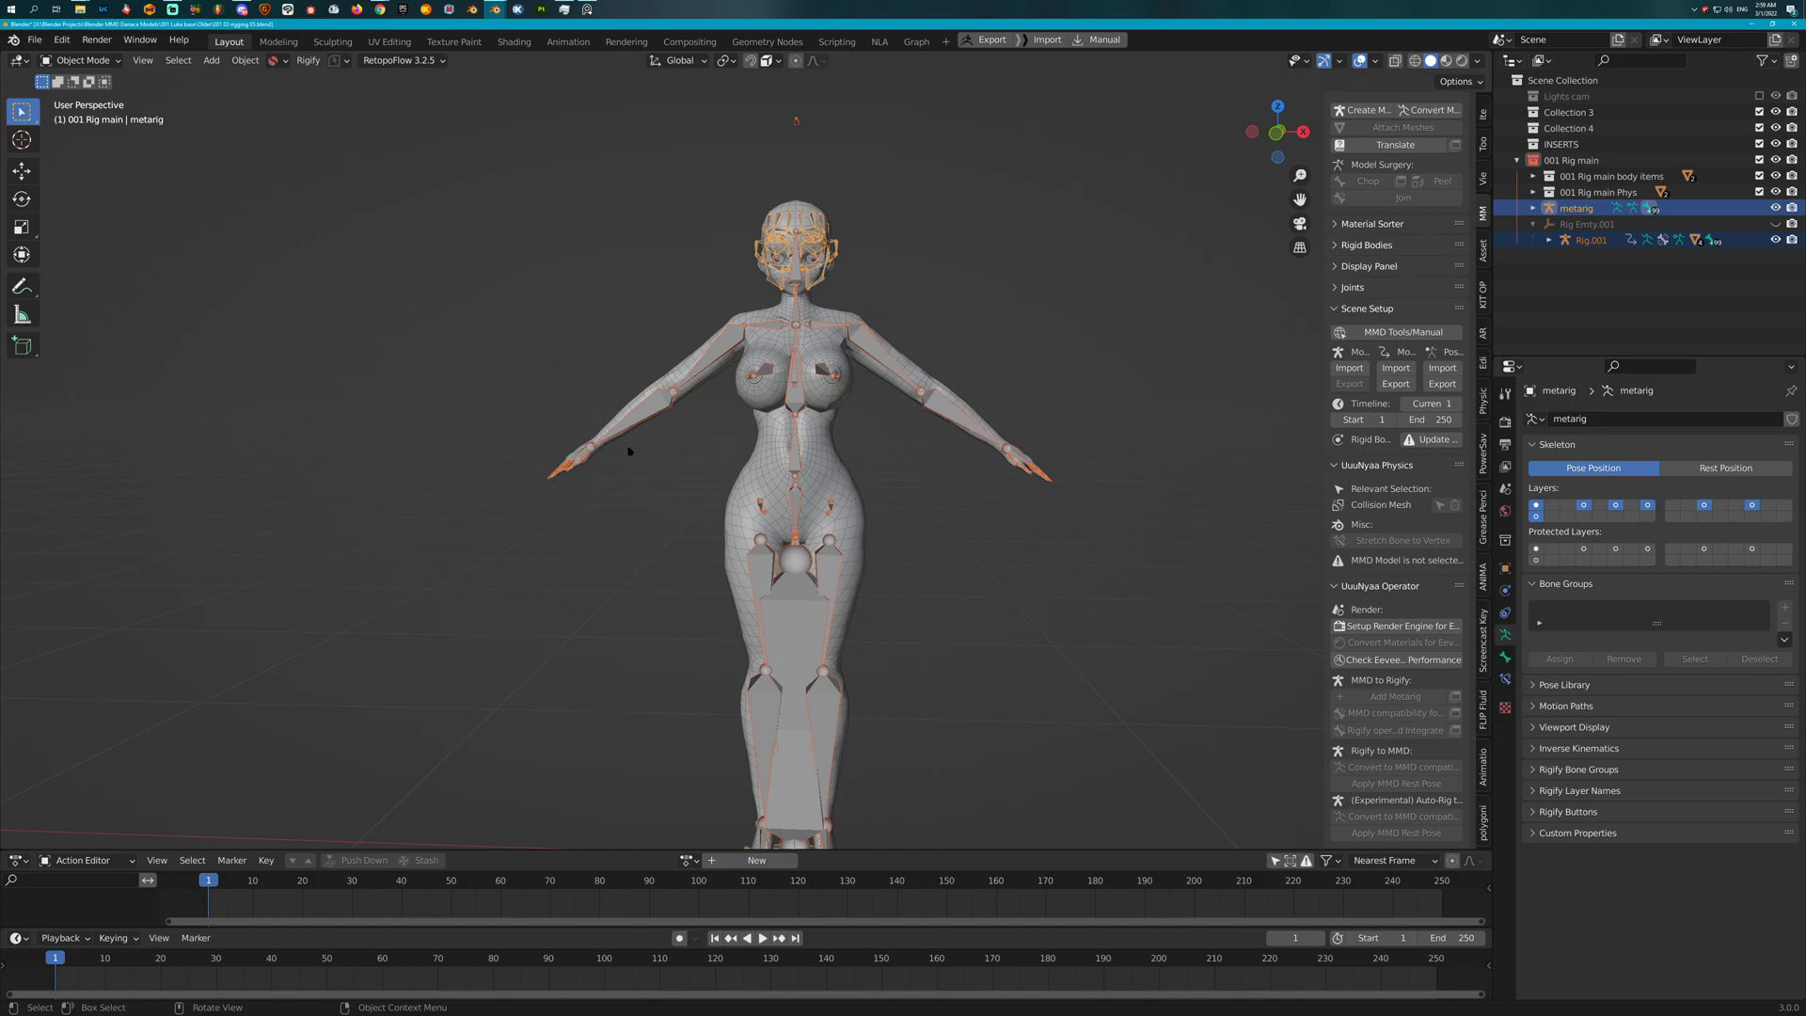
scroll(786, 719, "down", 2)
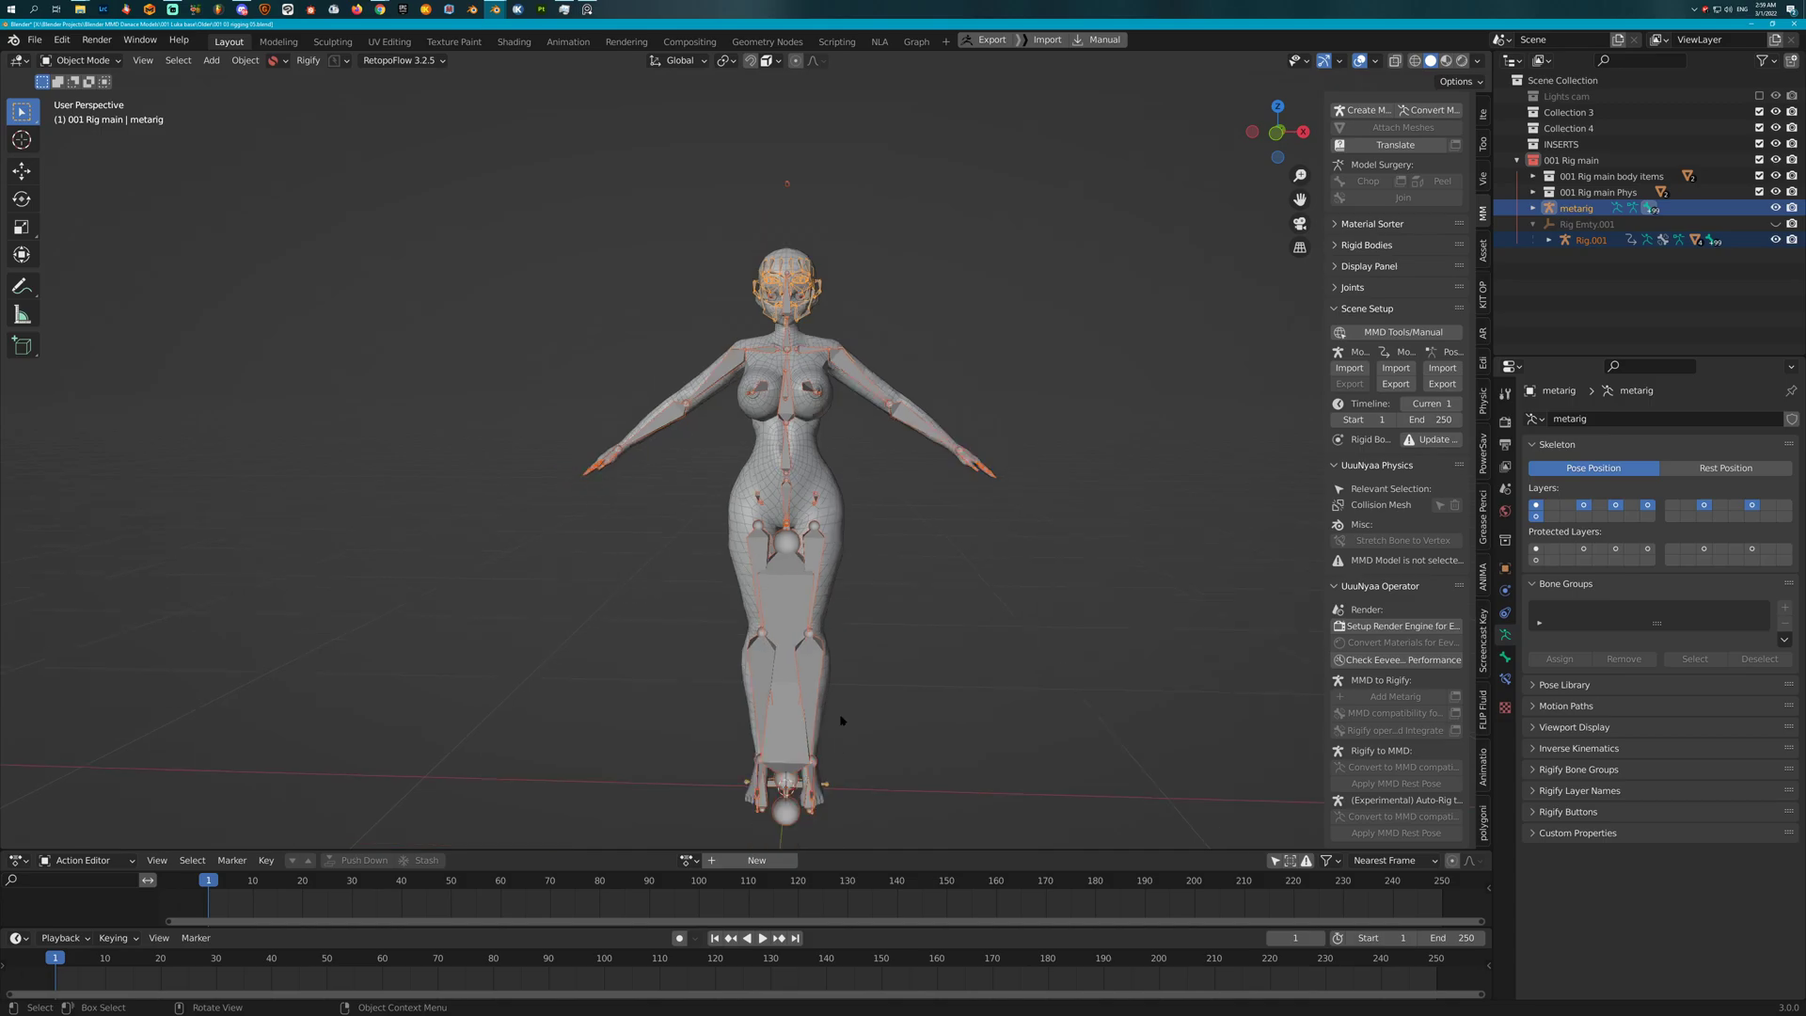
middle_click_drag(927, 674, 957, 669)
key("g")
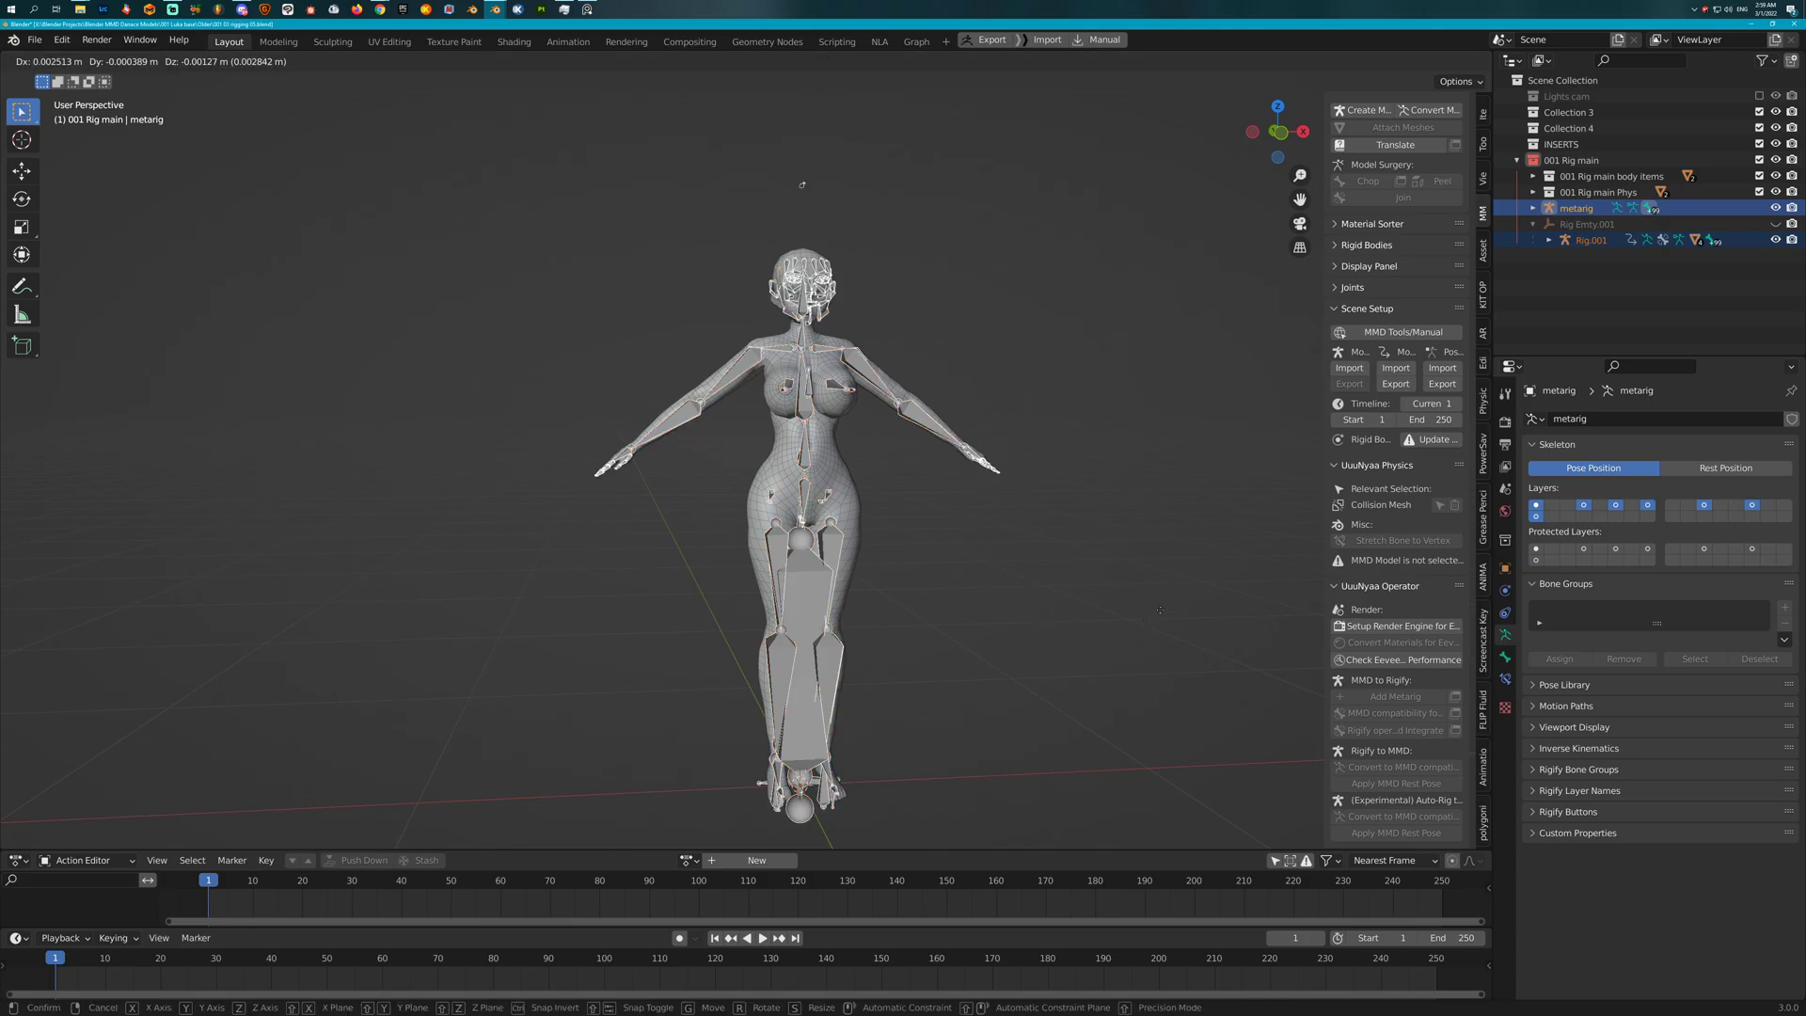
key("Escape")
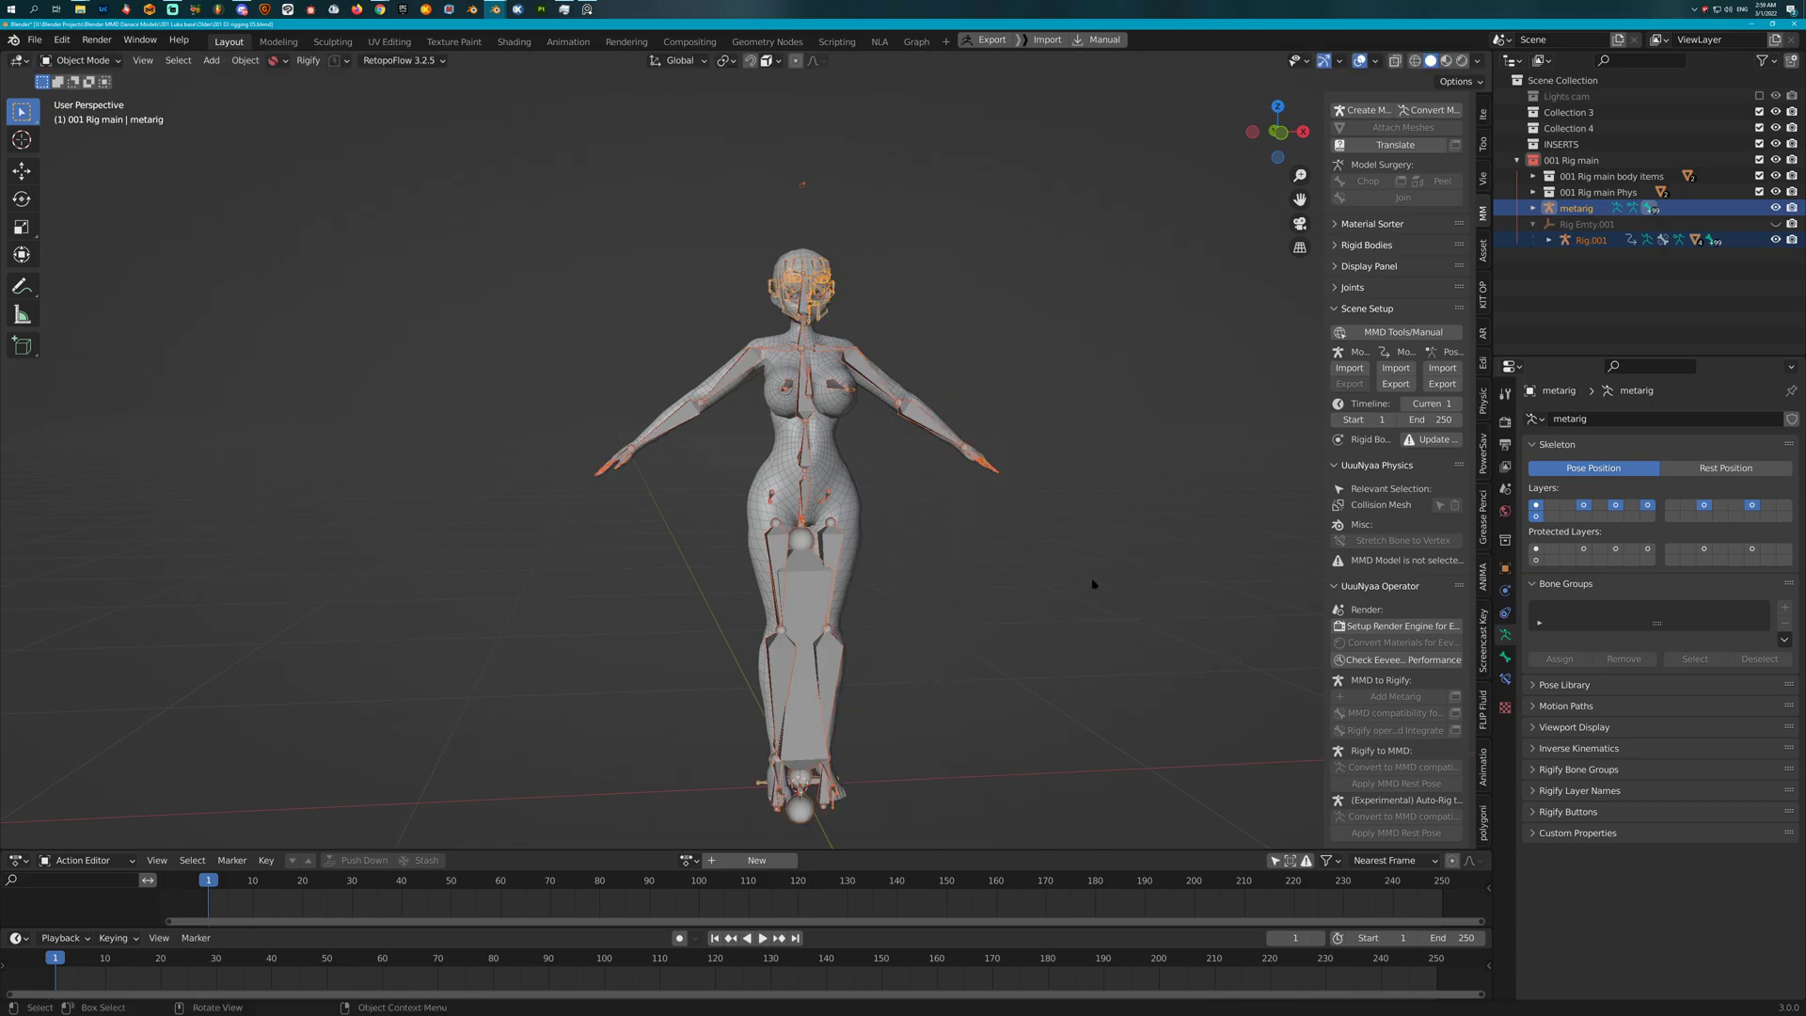
Generate the Rigify control rig 'rig' from the metarig via Rigify Buttons > Generate Rig
left_click(1537, 813)
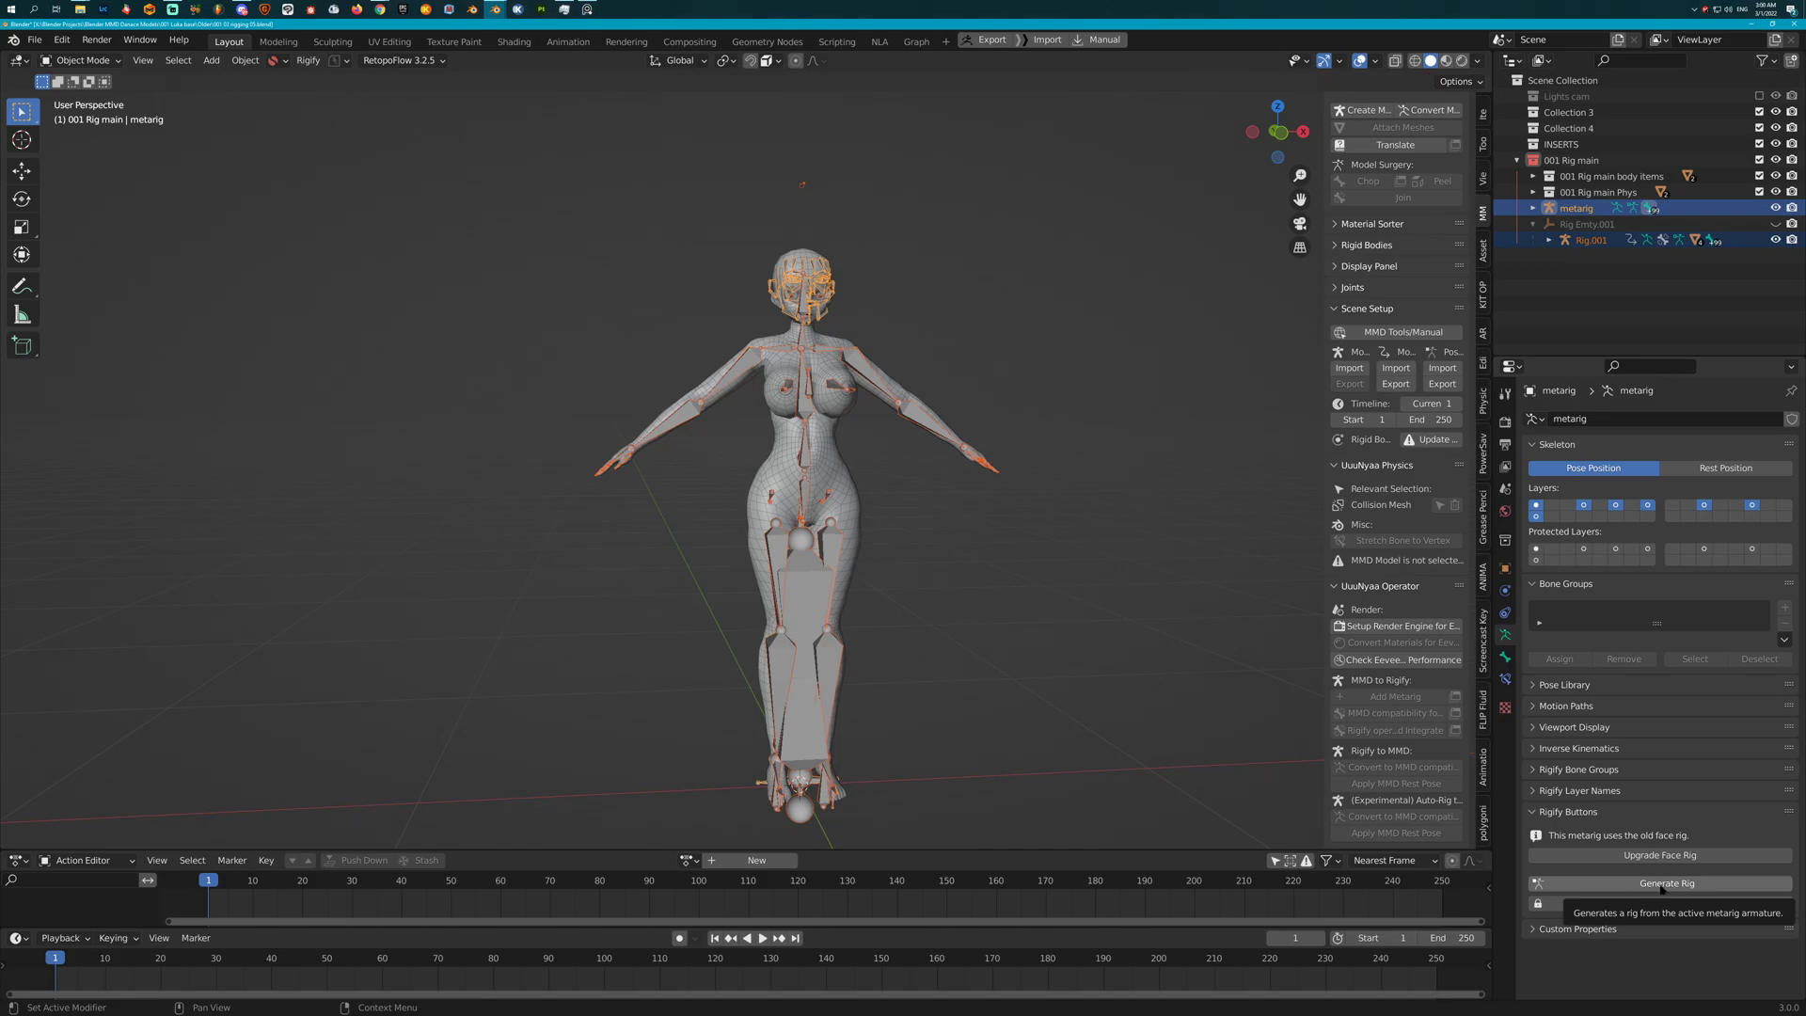
left_click(1662, 884)
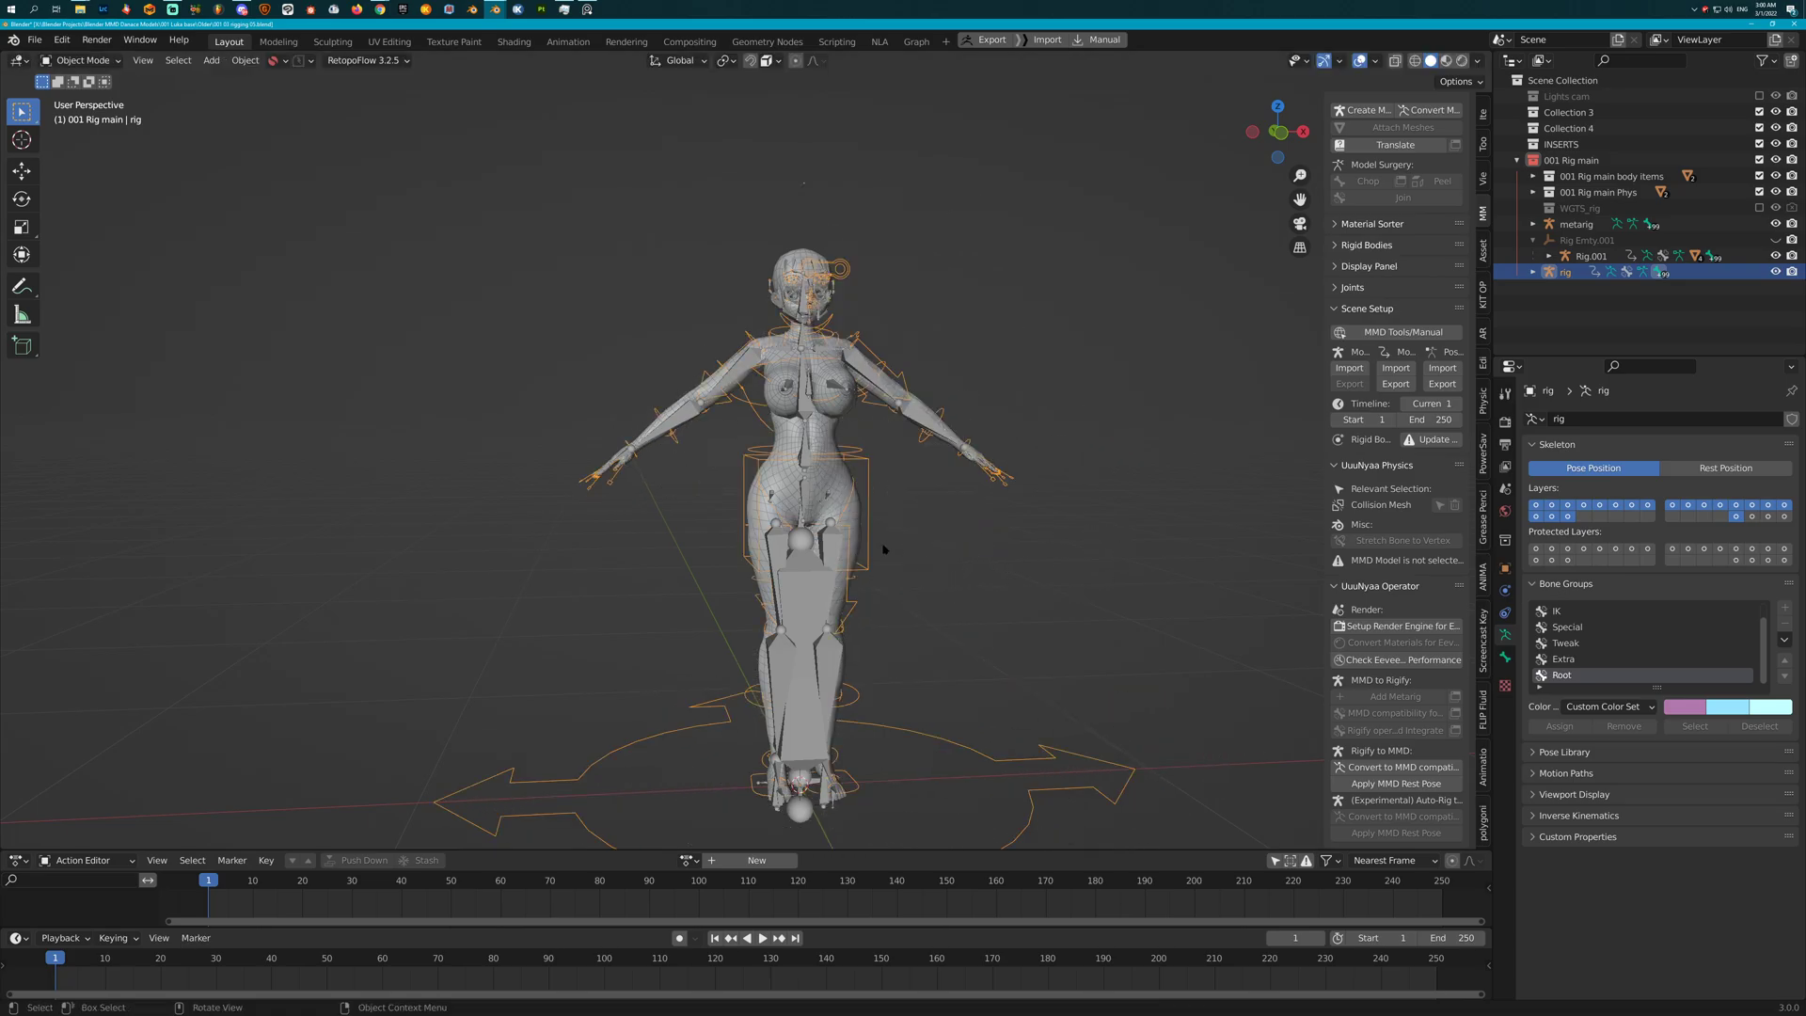
mouse_move(968, 602)
middle_mouse_down()
mouse_move(1036, 605)
mouse_move(993, 608)
middle_mouse_up()
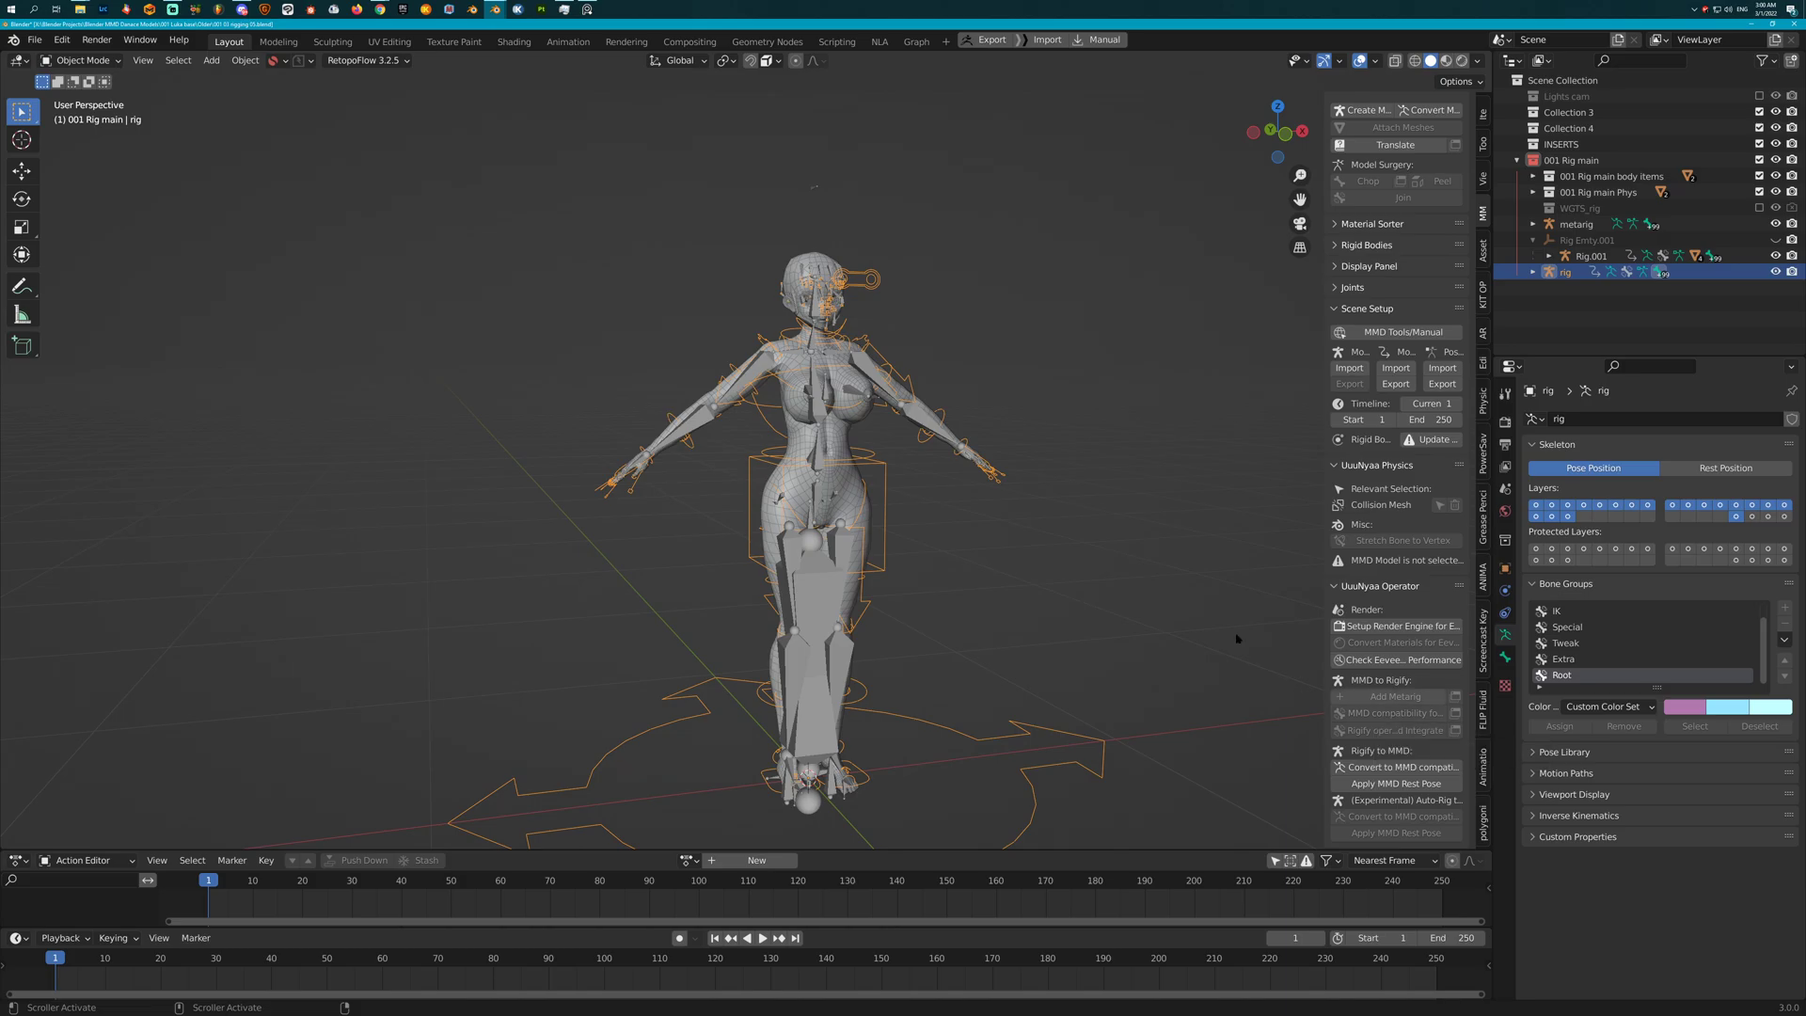
middle_click_drag(1009, 527, 1047, 550)
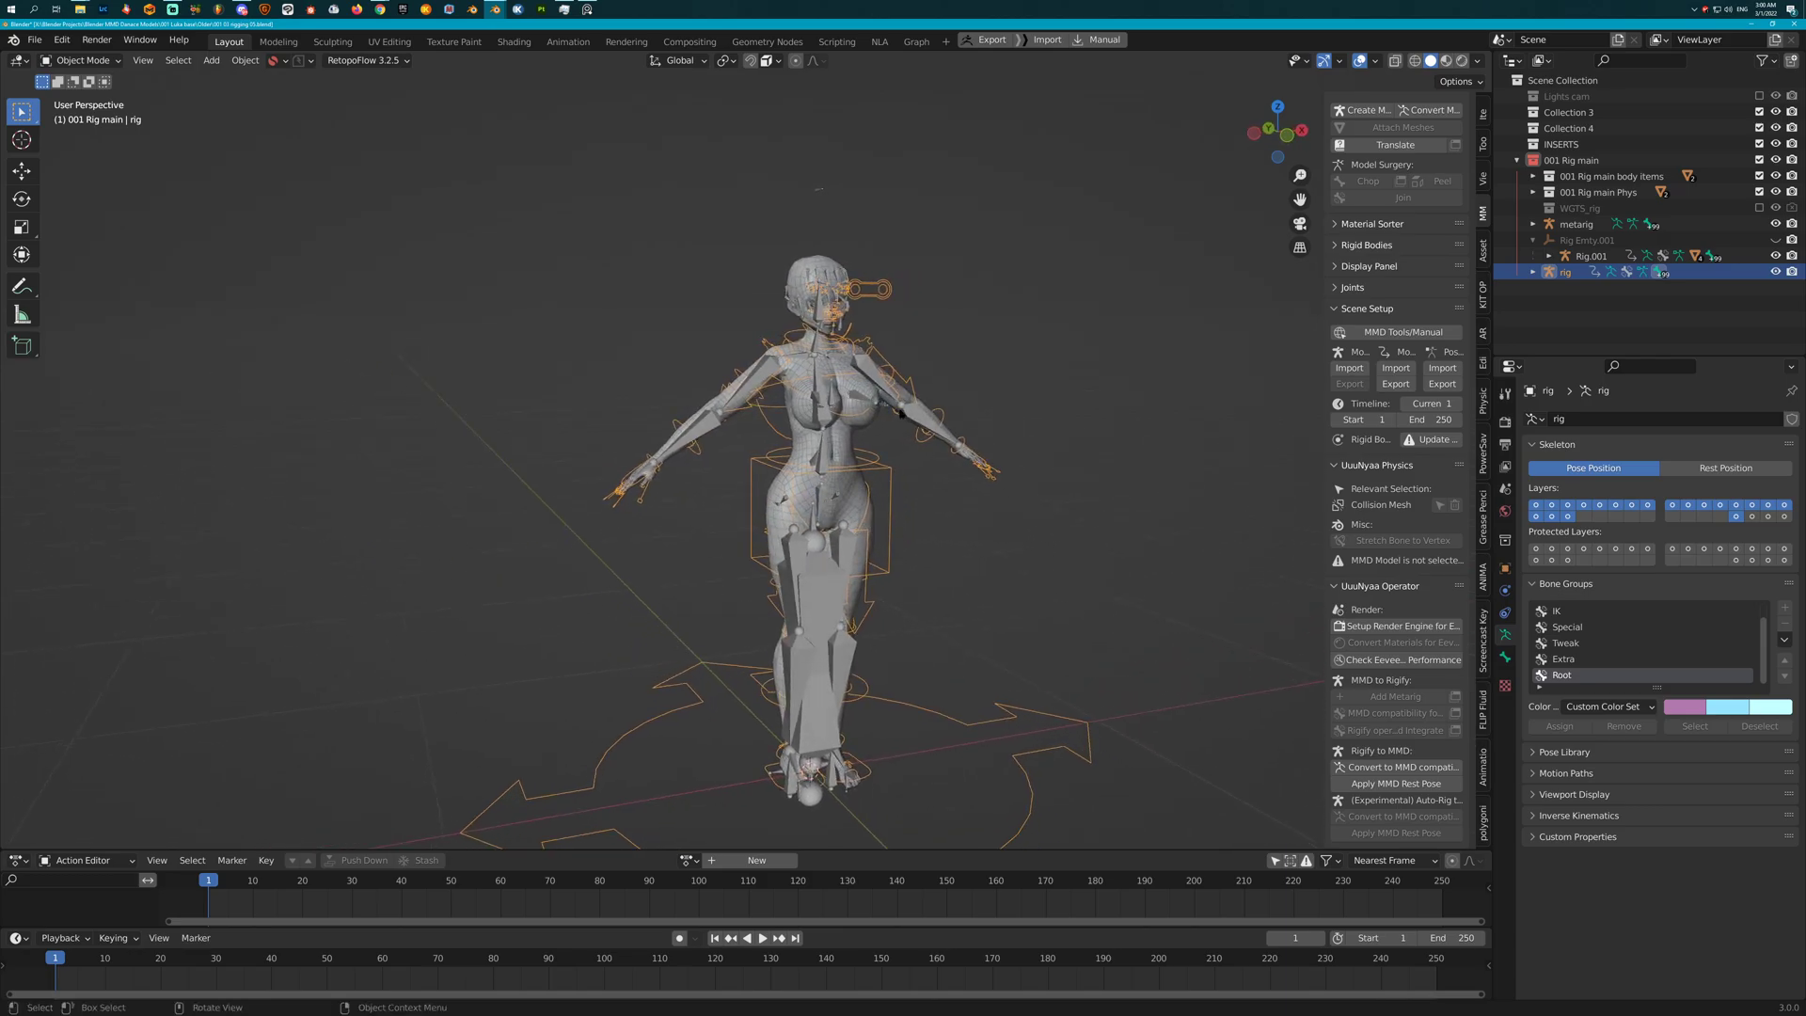
Hide the metarig in the viewport using its eye icon in the Outliner
left_click(824, 282)
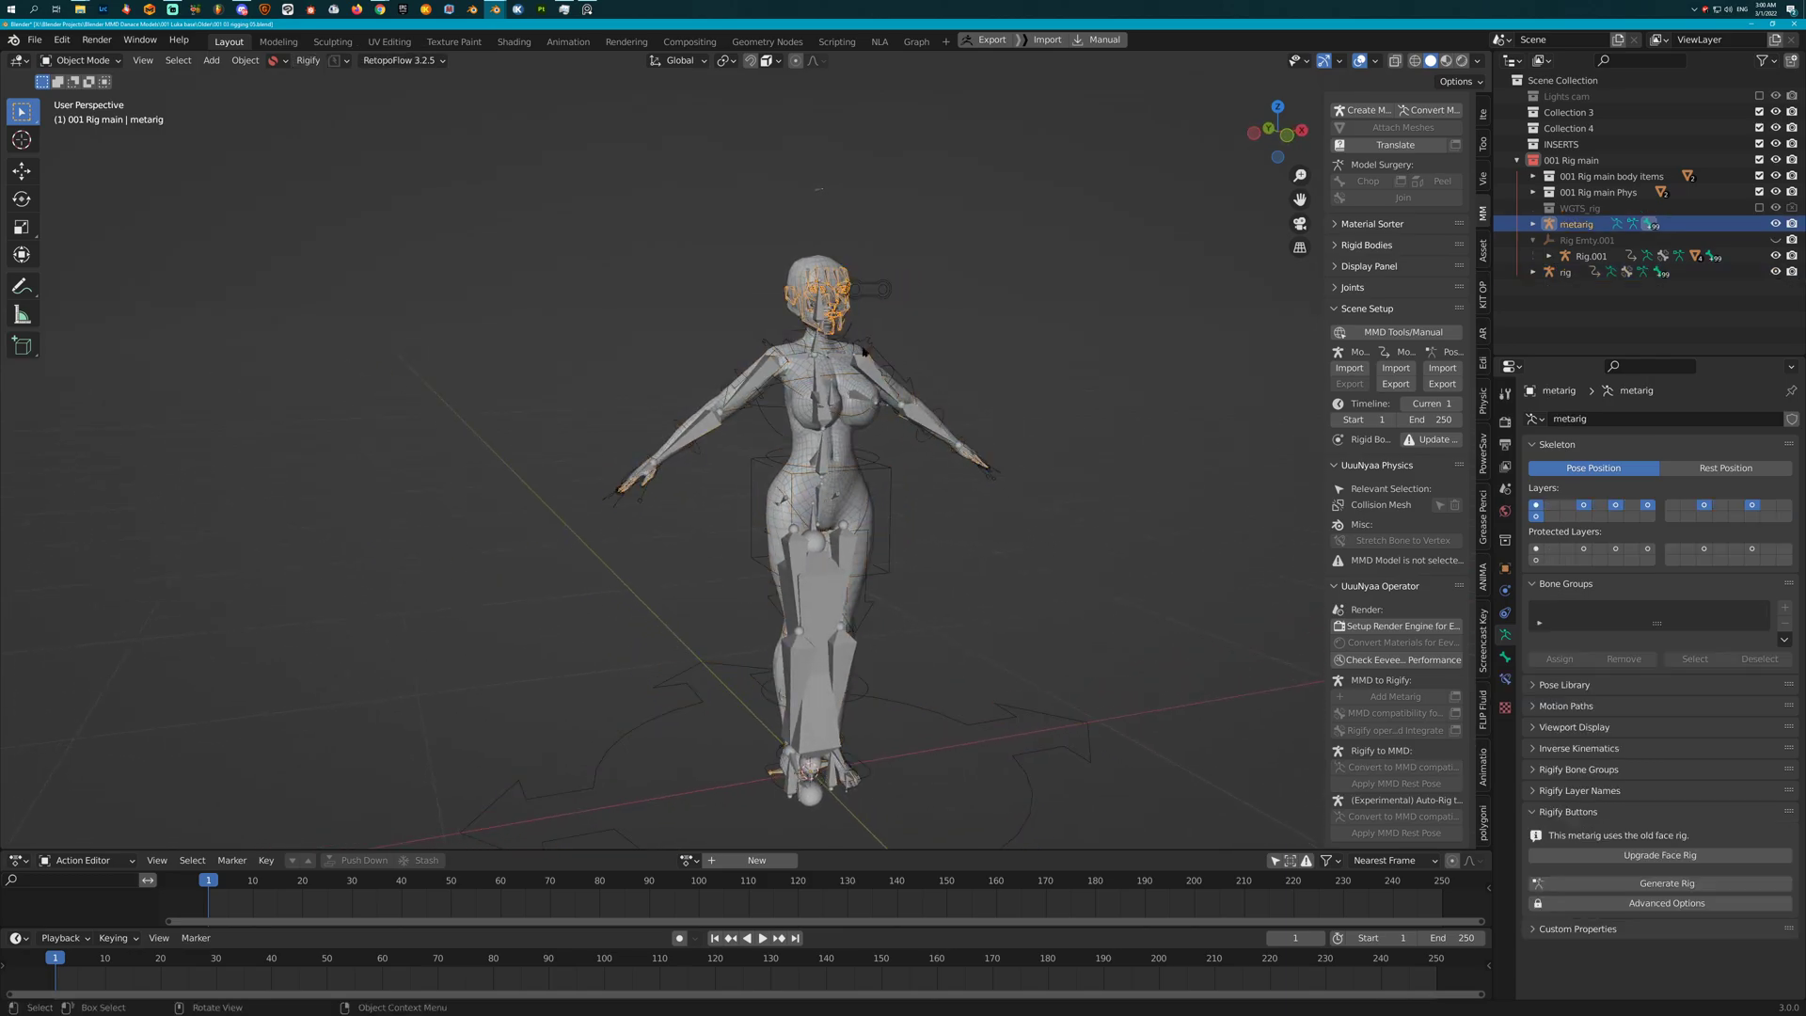
key("g")
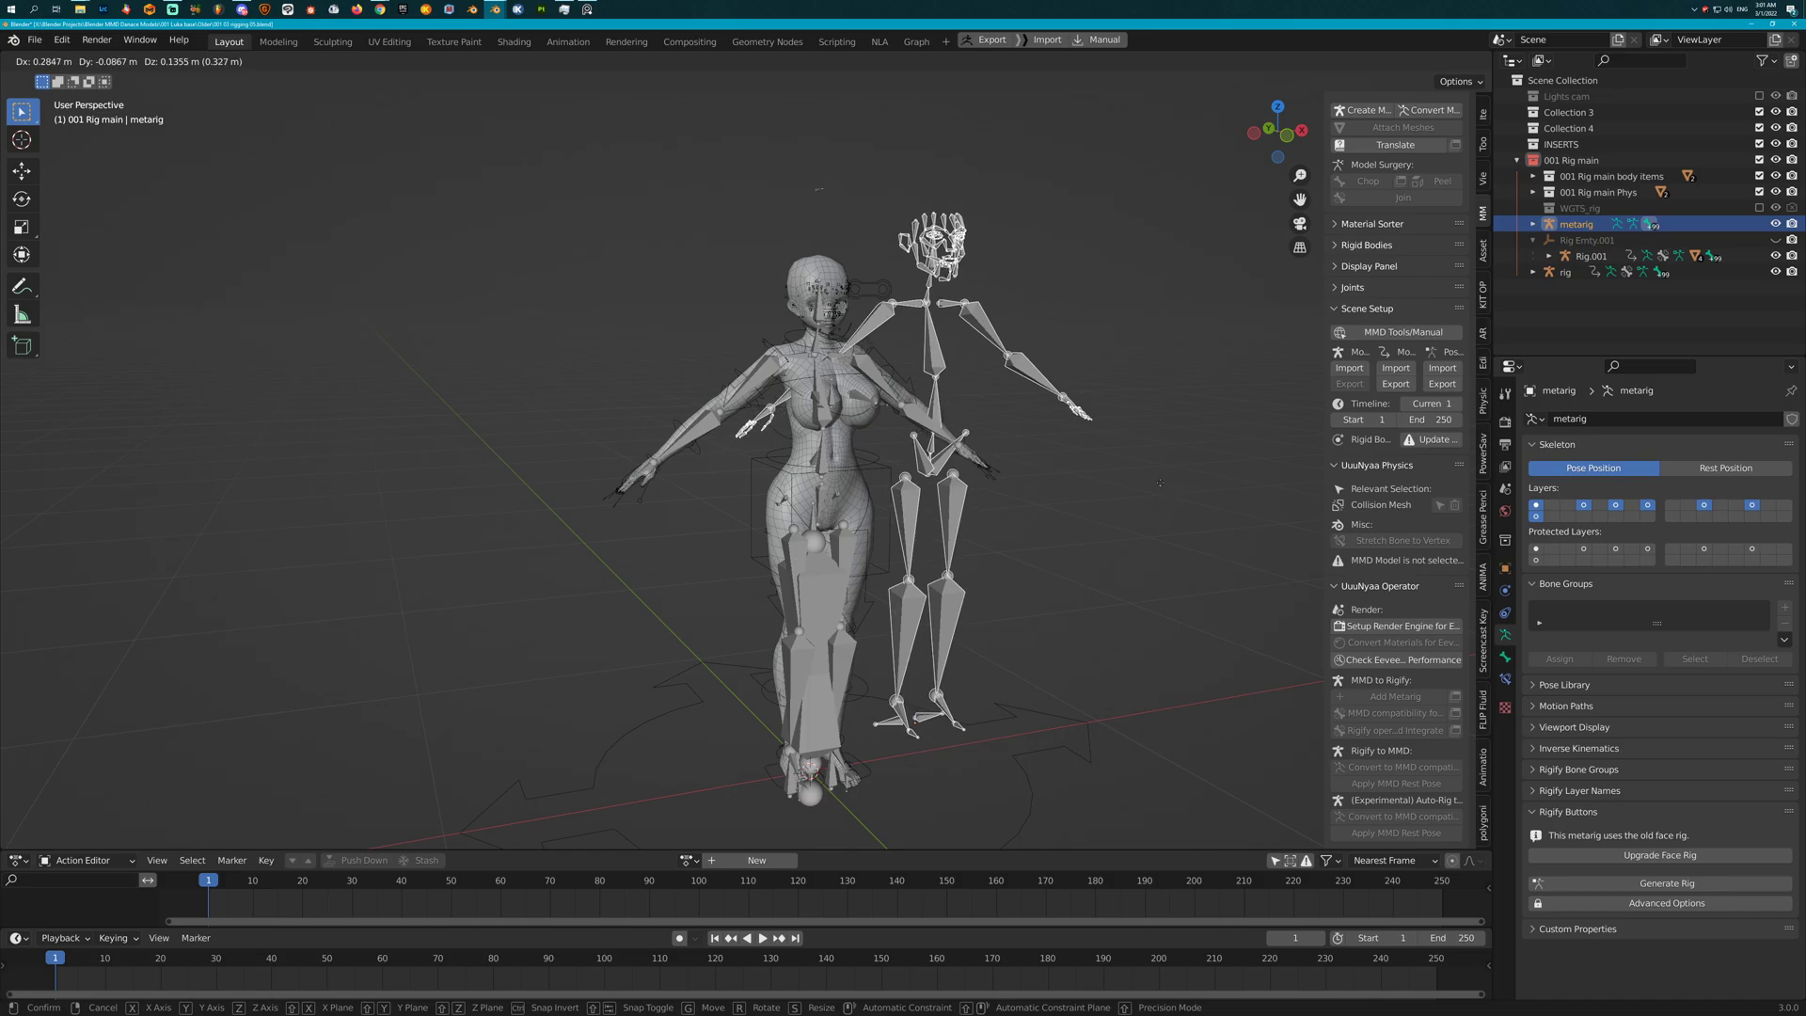
key("Escape")
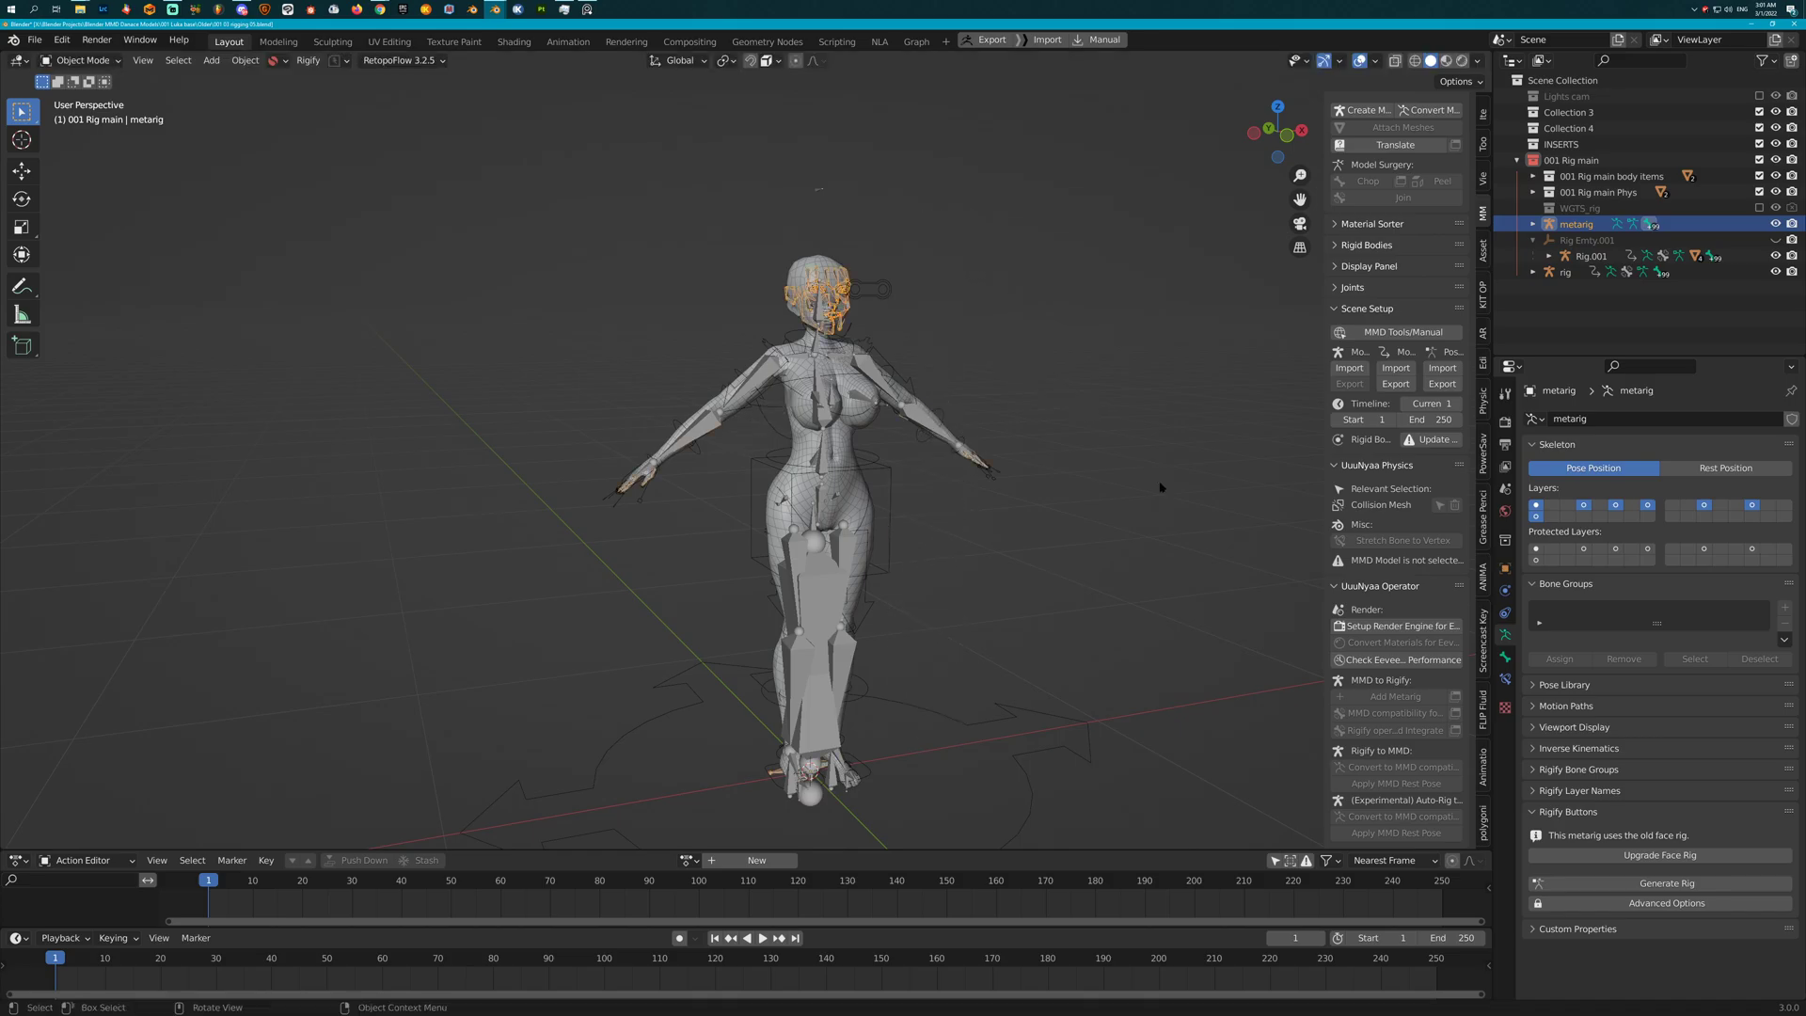
left_click(1775, 226)
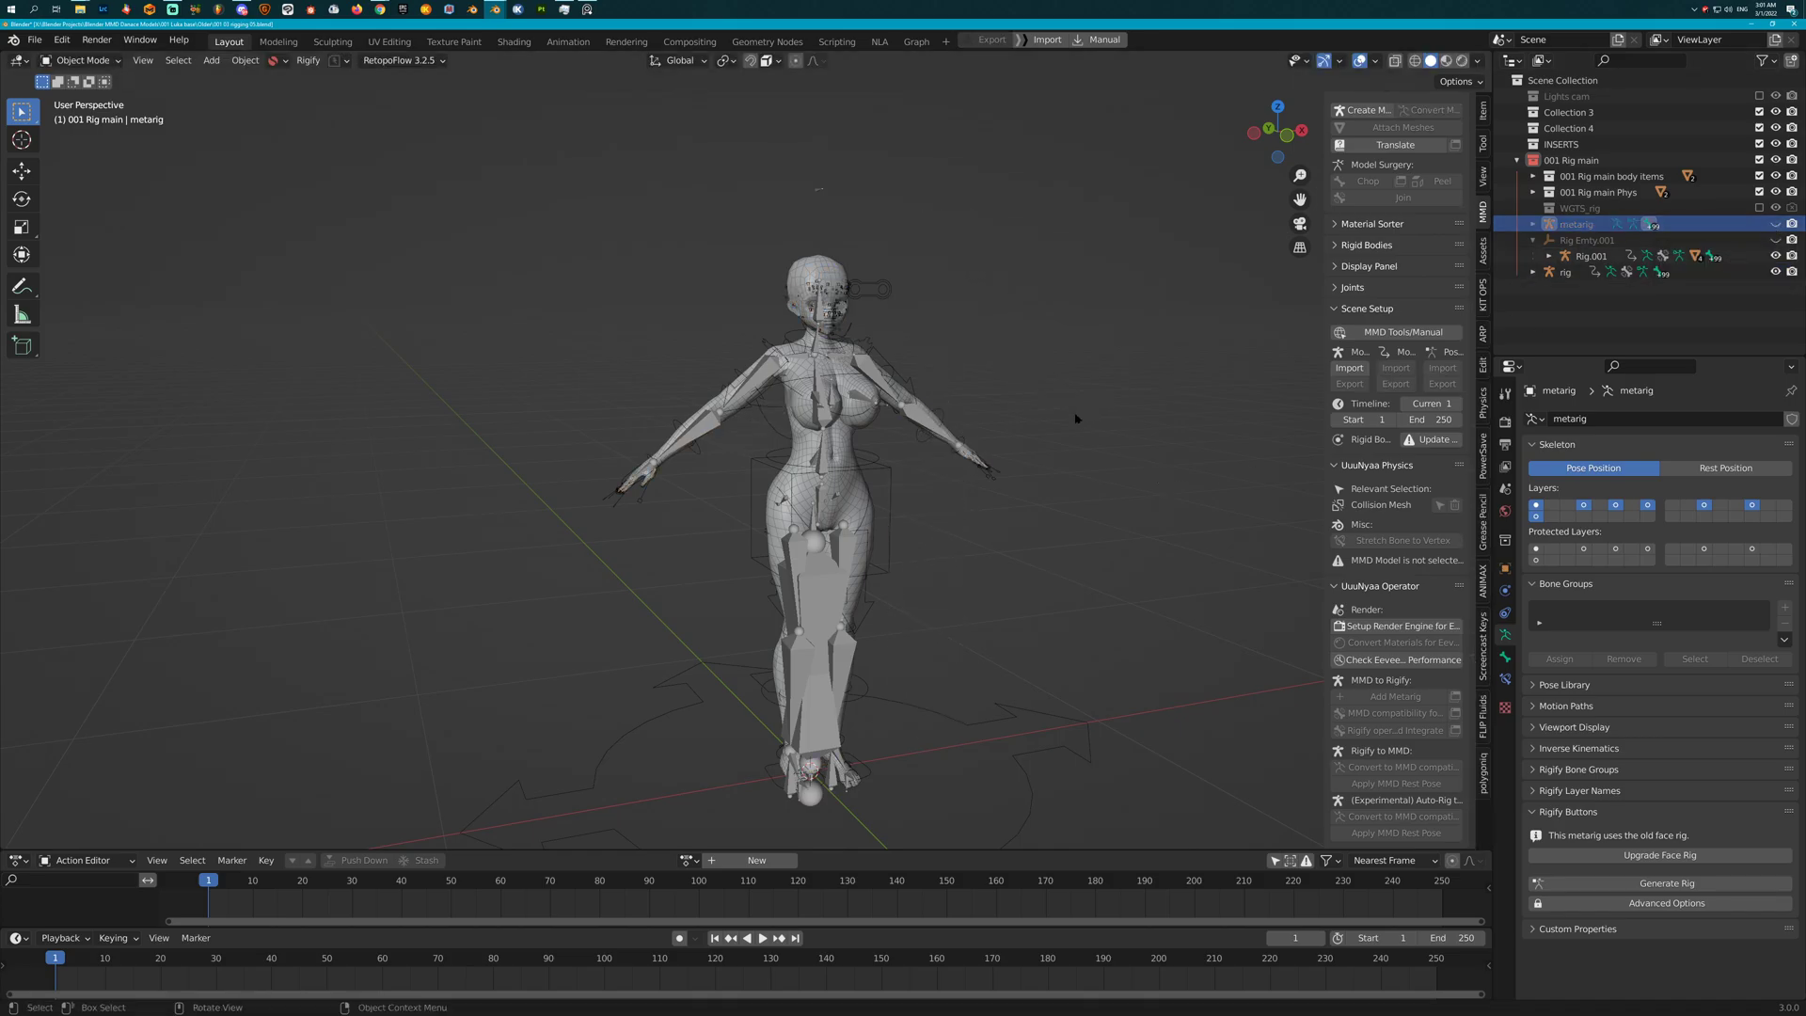
middle_click_drag(975, 511, 523, 219)
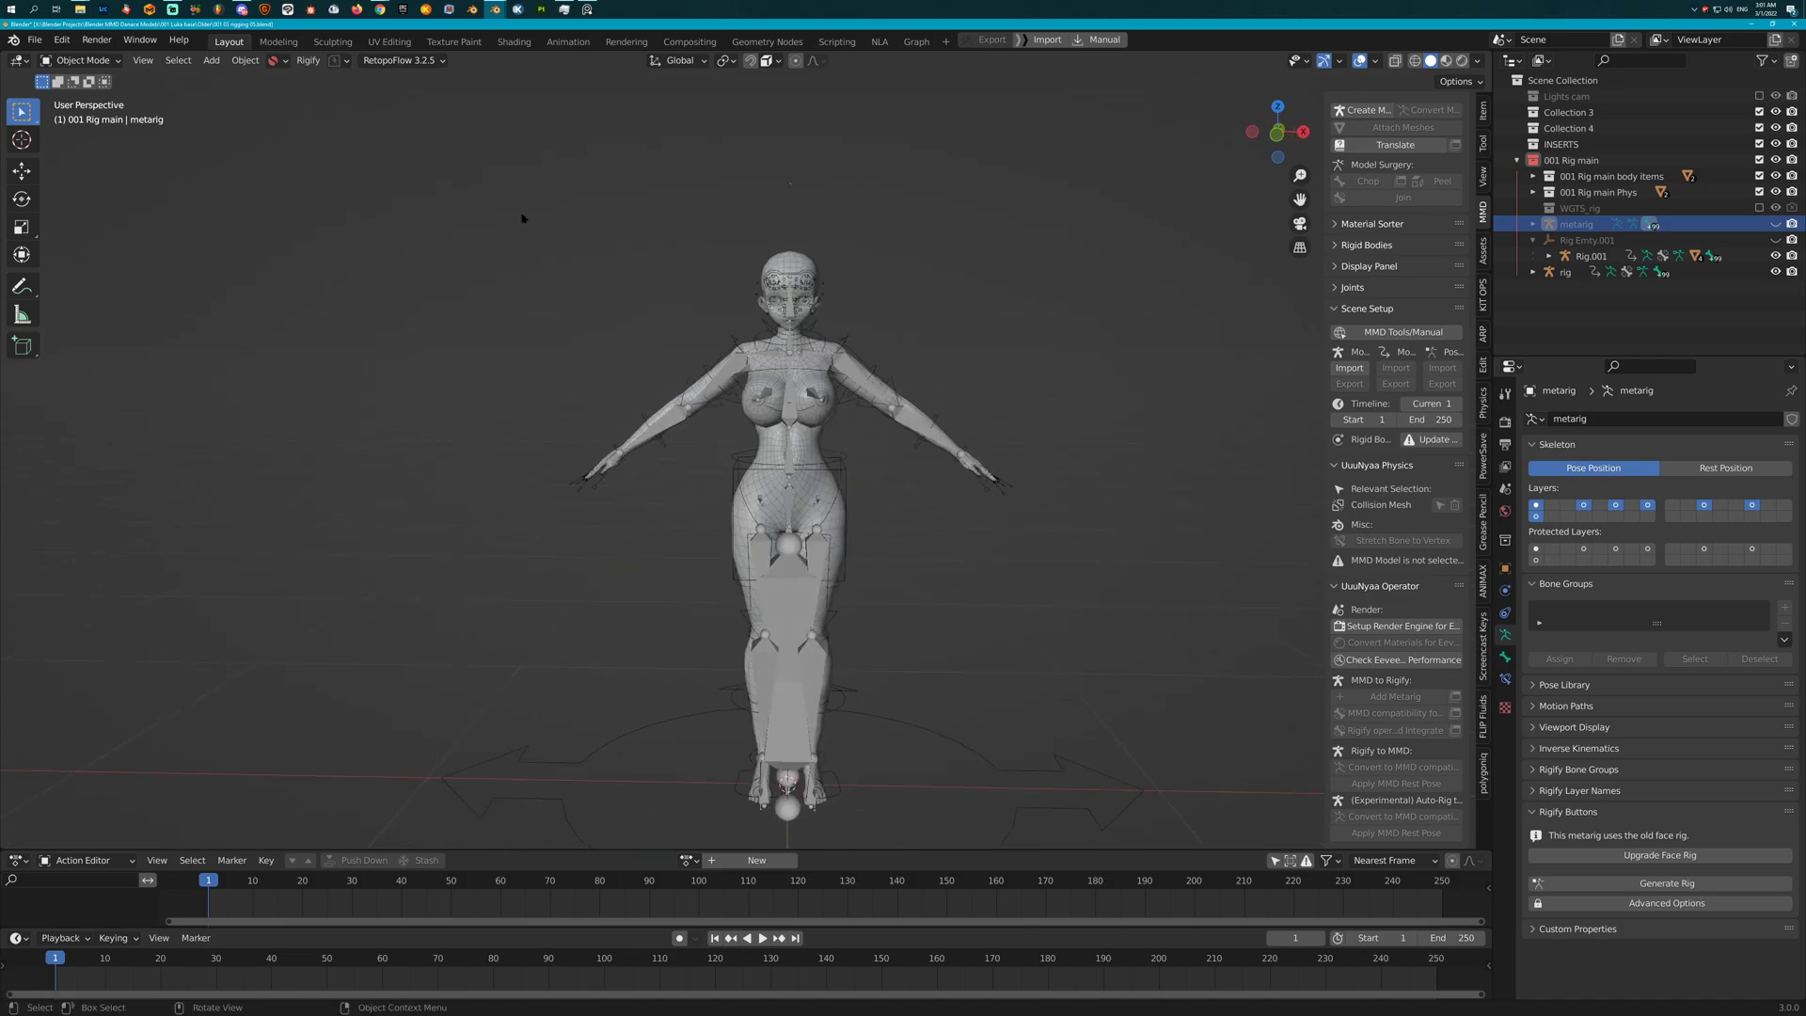
Save a new version named '001 03 rigging 05 metarig.blend' with PowerSave
left_click(337, 61)
left_click(367, 139)
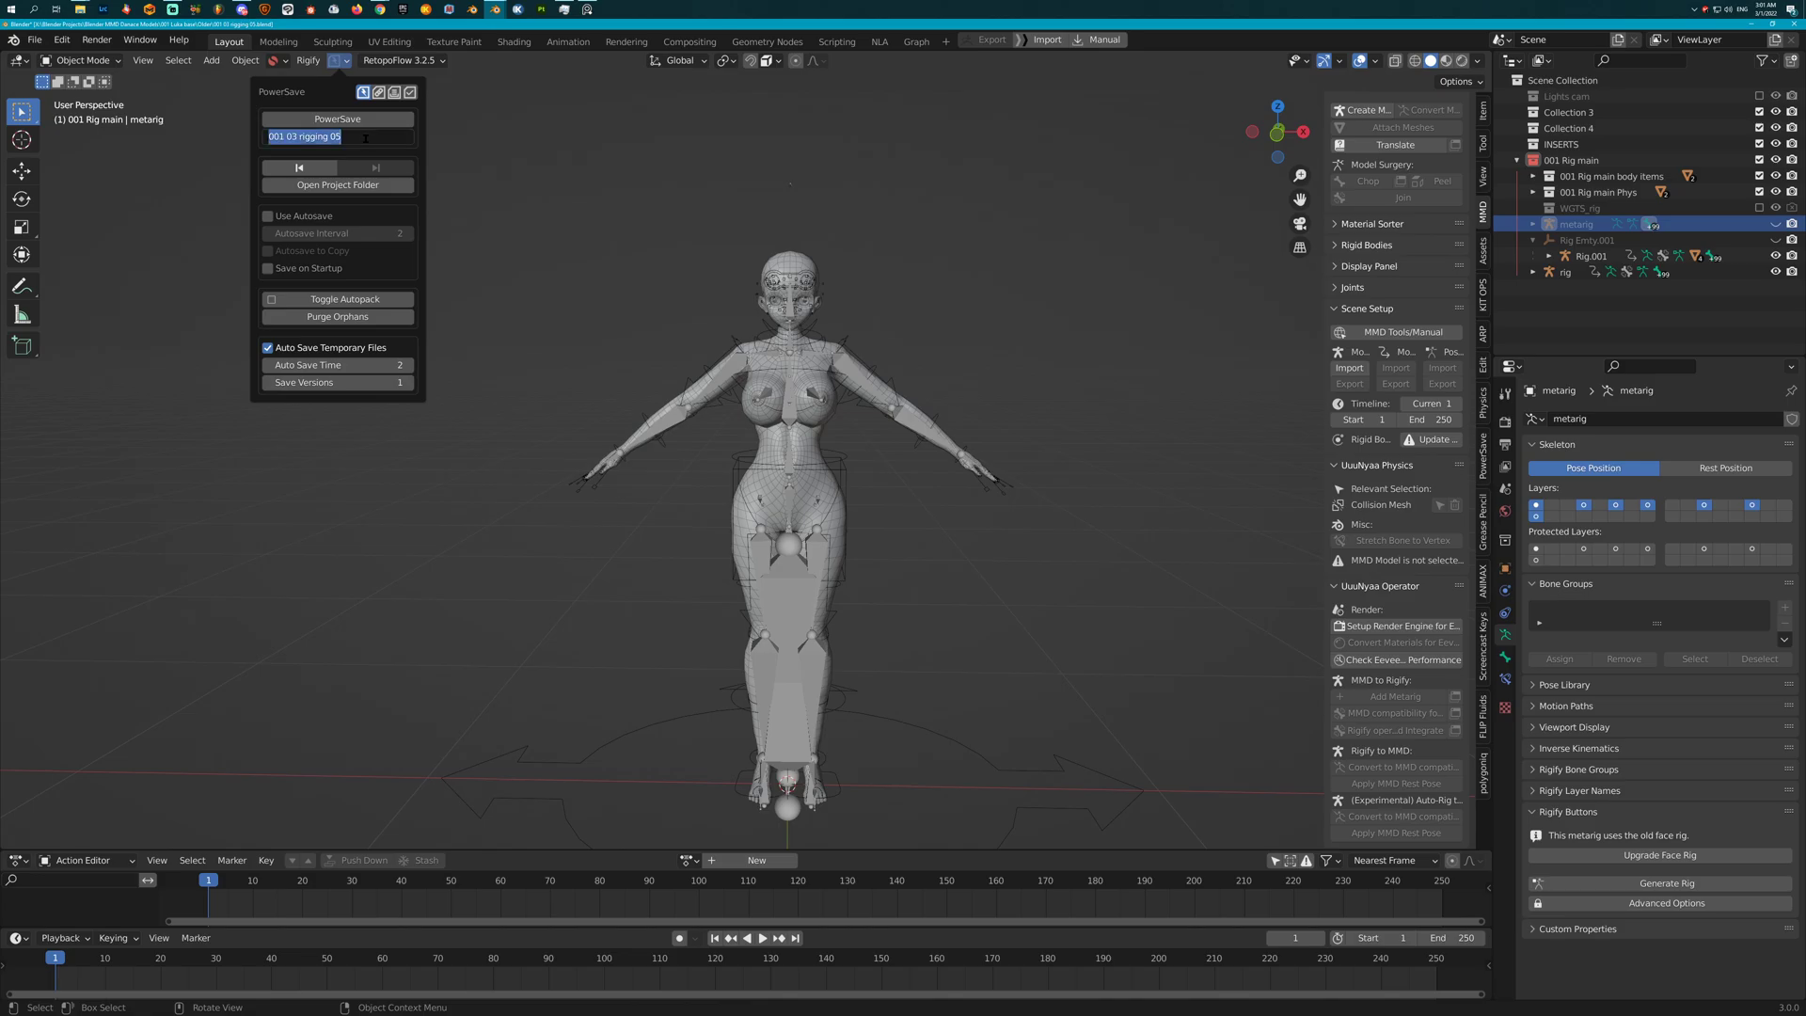
left_click(367, 137)
left_click(374, 120)
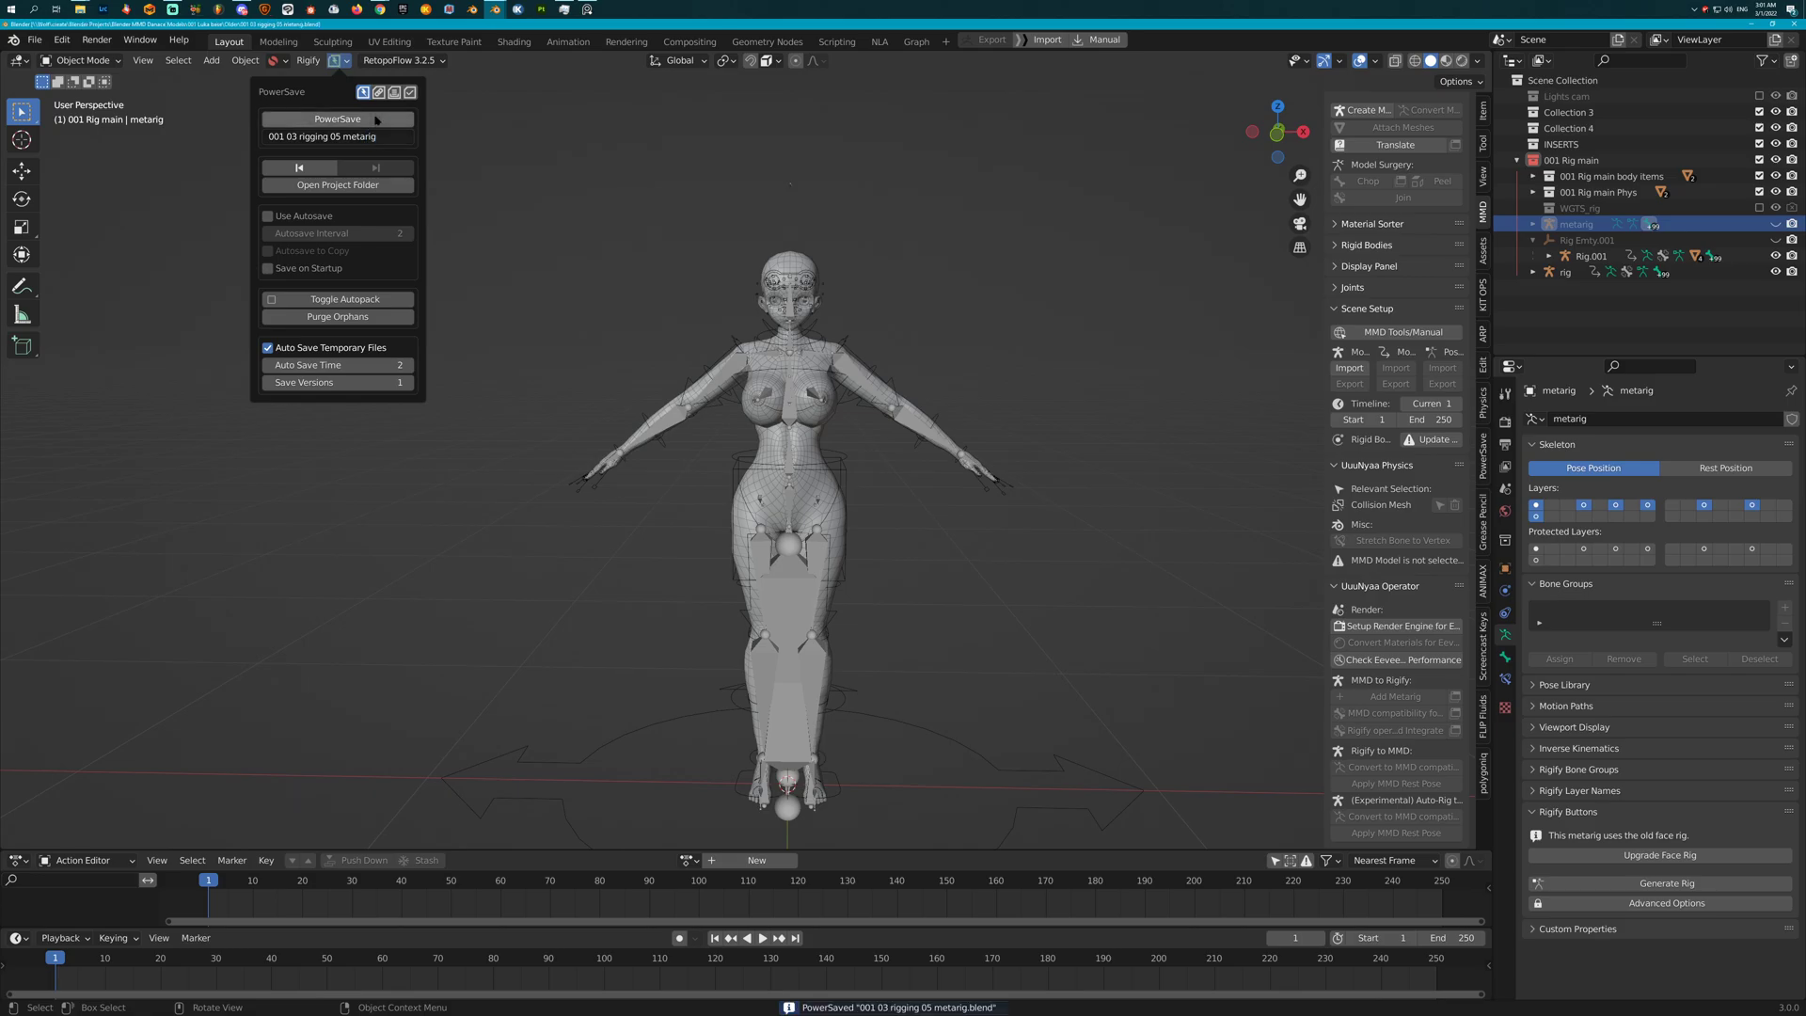
middle_click_drag(951, 291, 1035, 416)
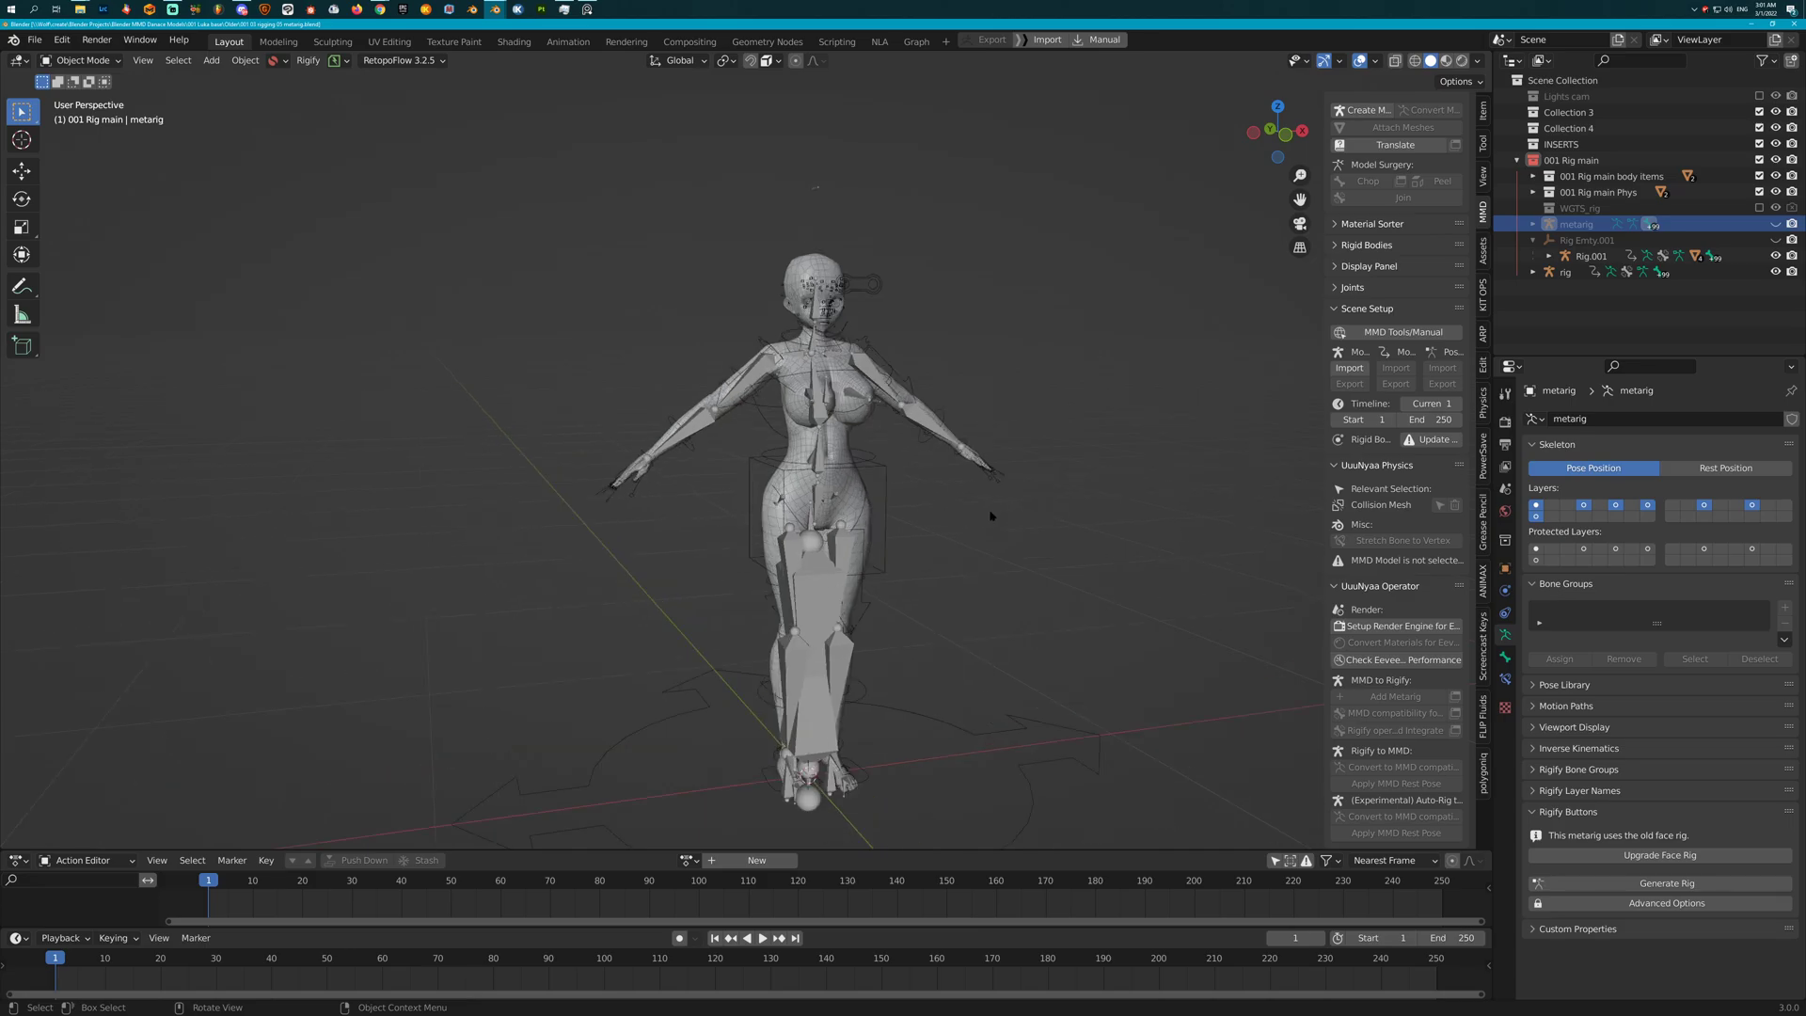
Select the generated Rigify rig in the viewport
left_click(903, 378)
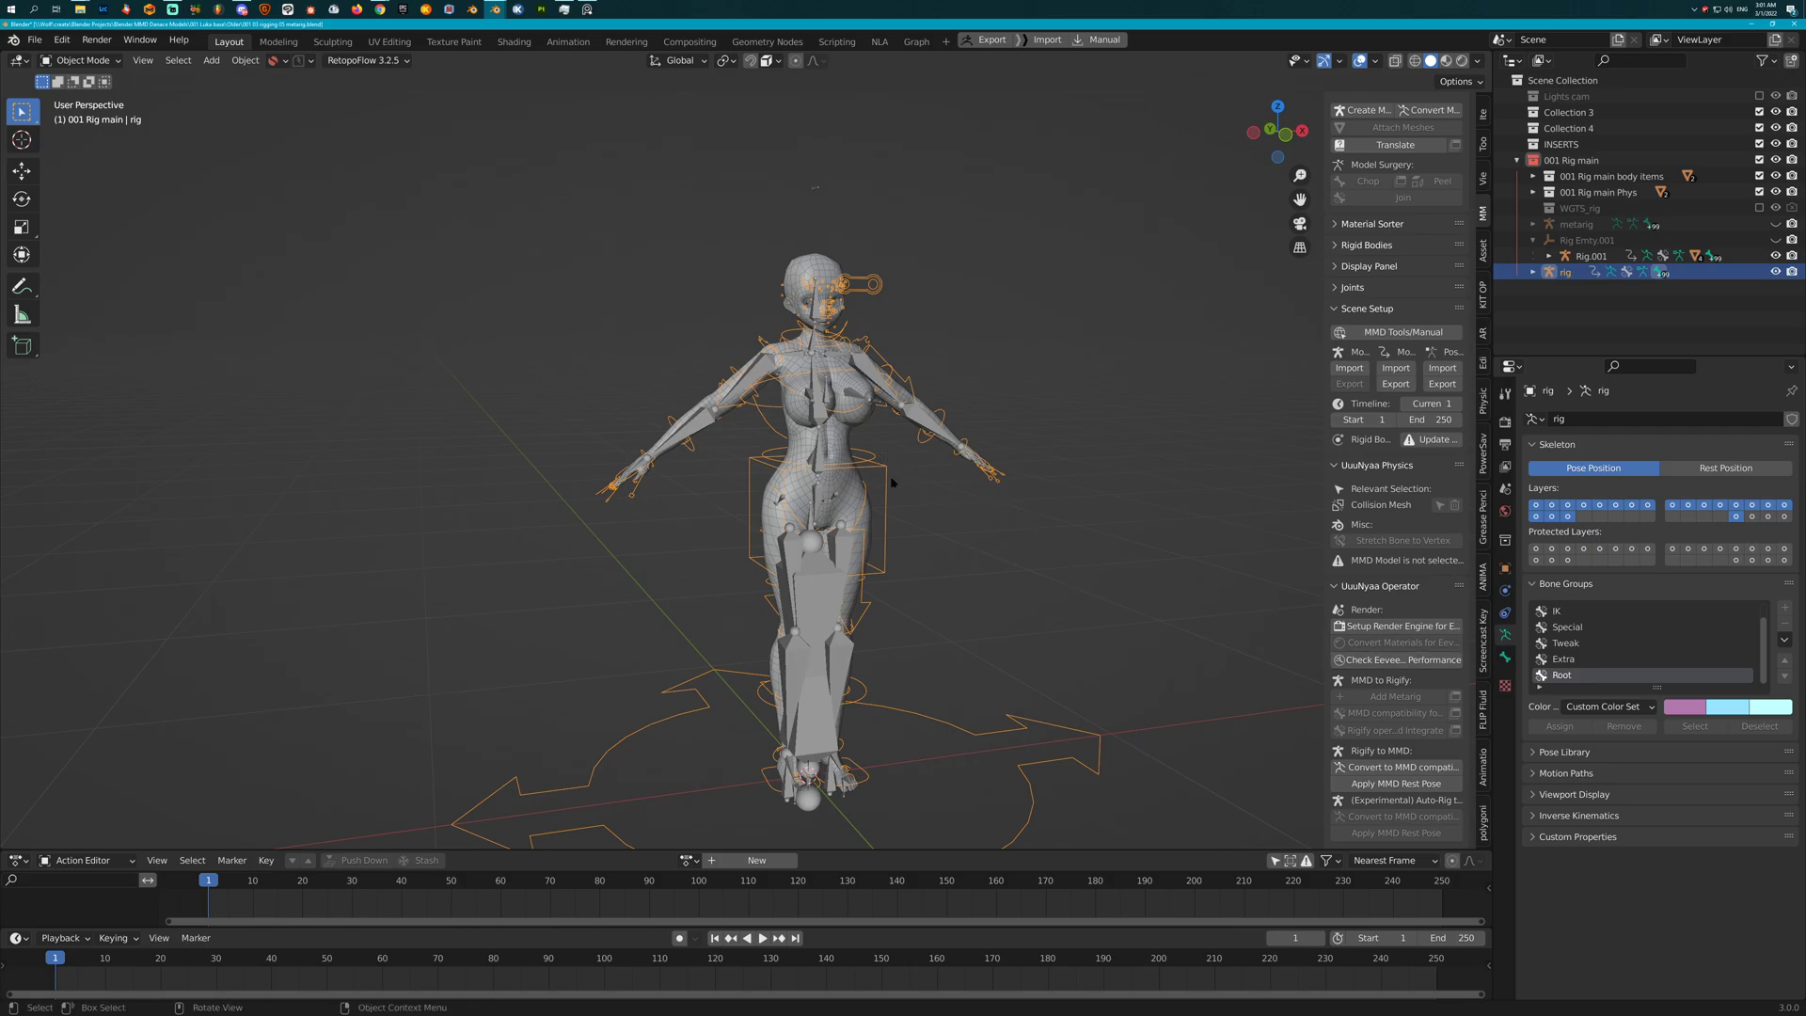
key("g")
key("Escape")
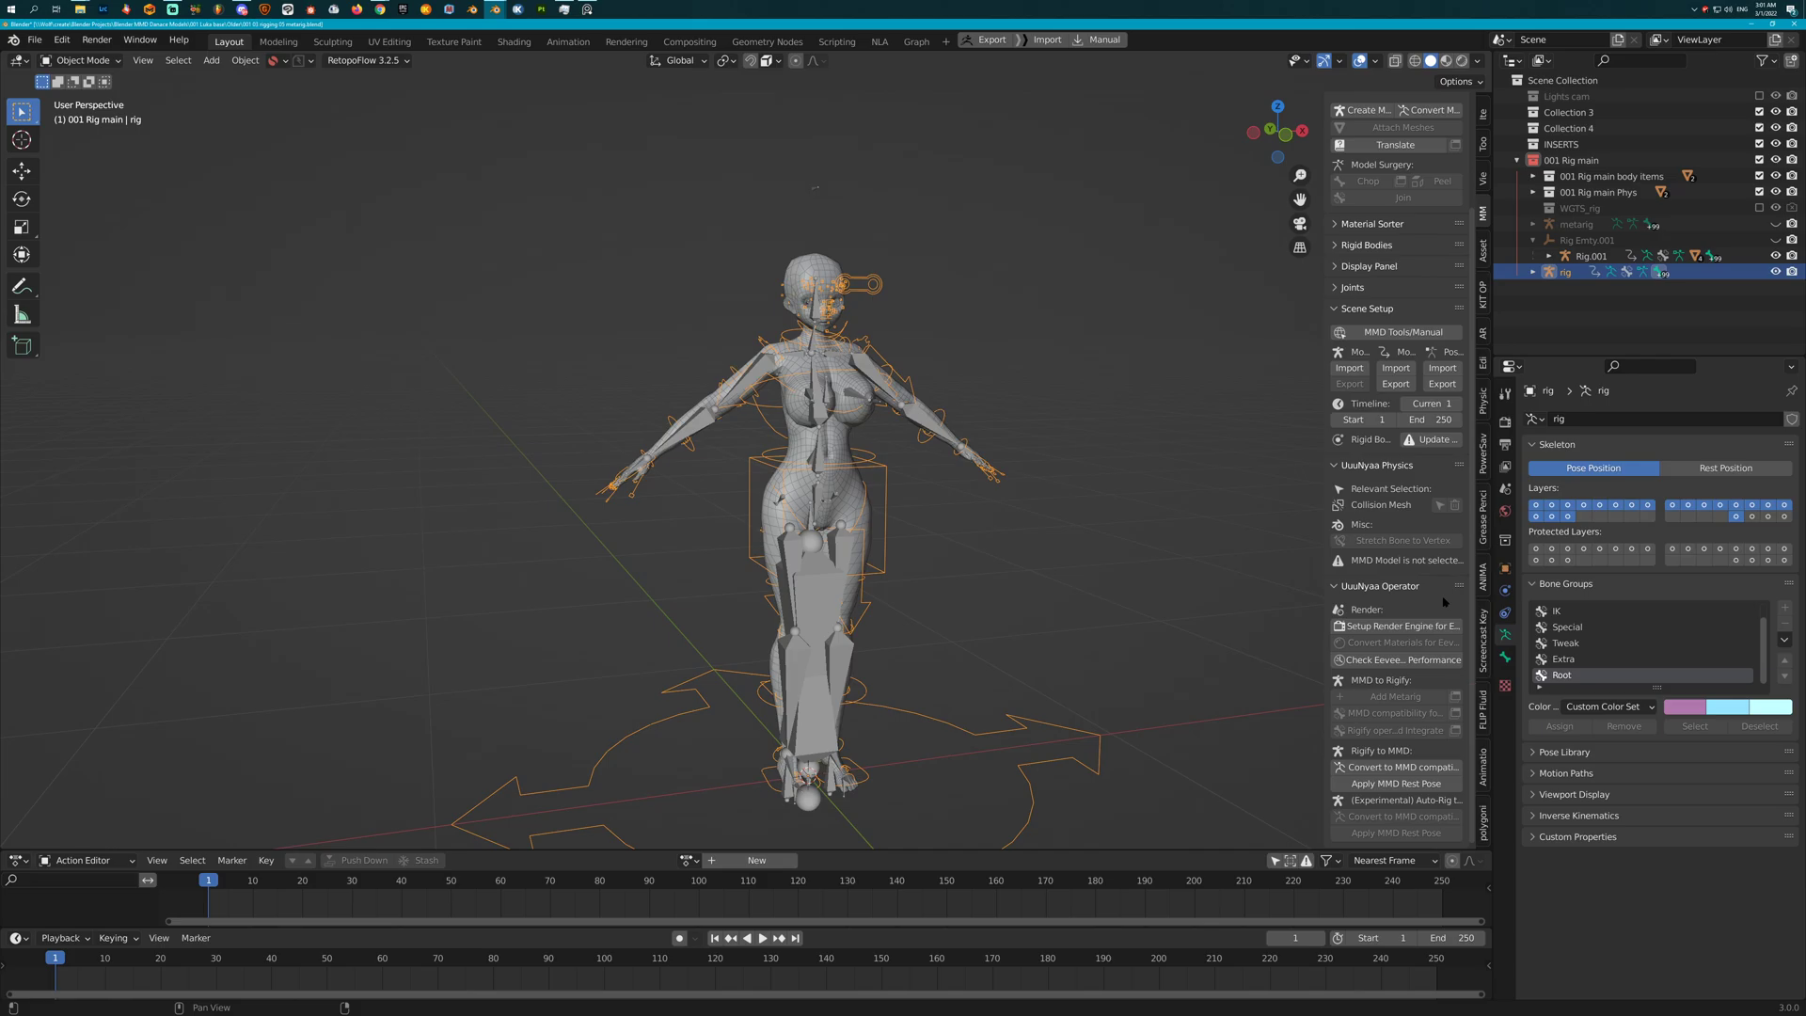
left_click(1484, 640)
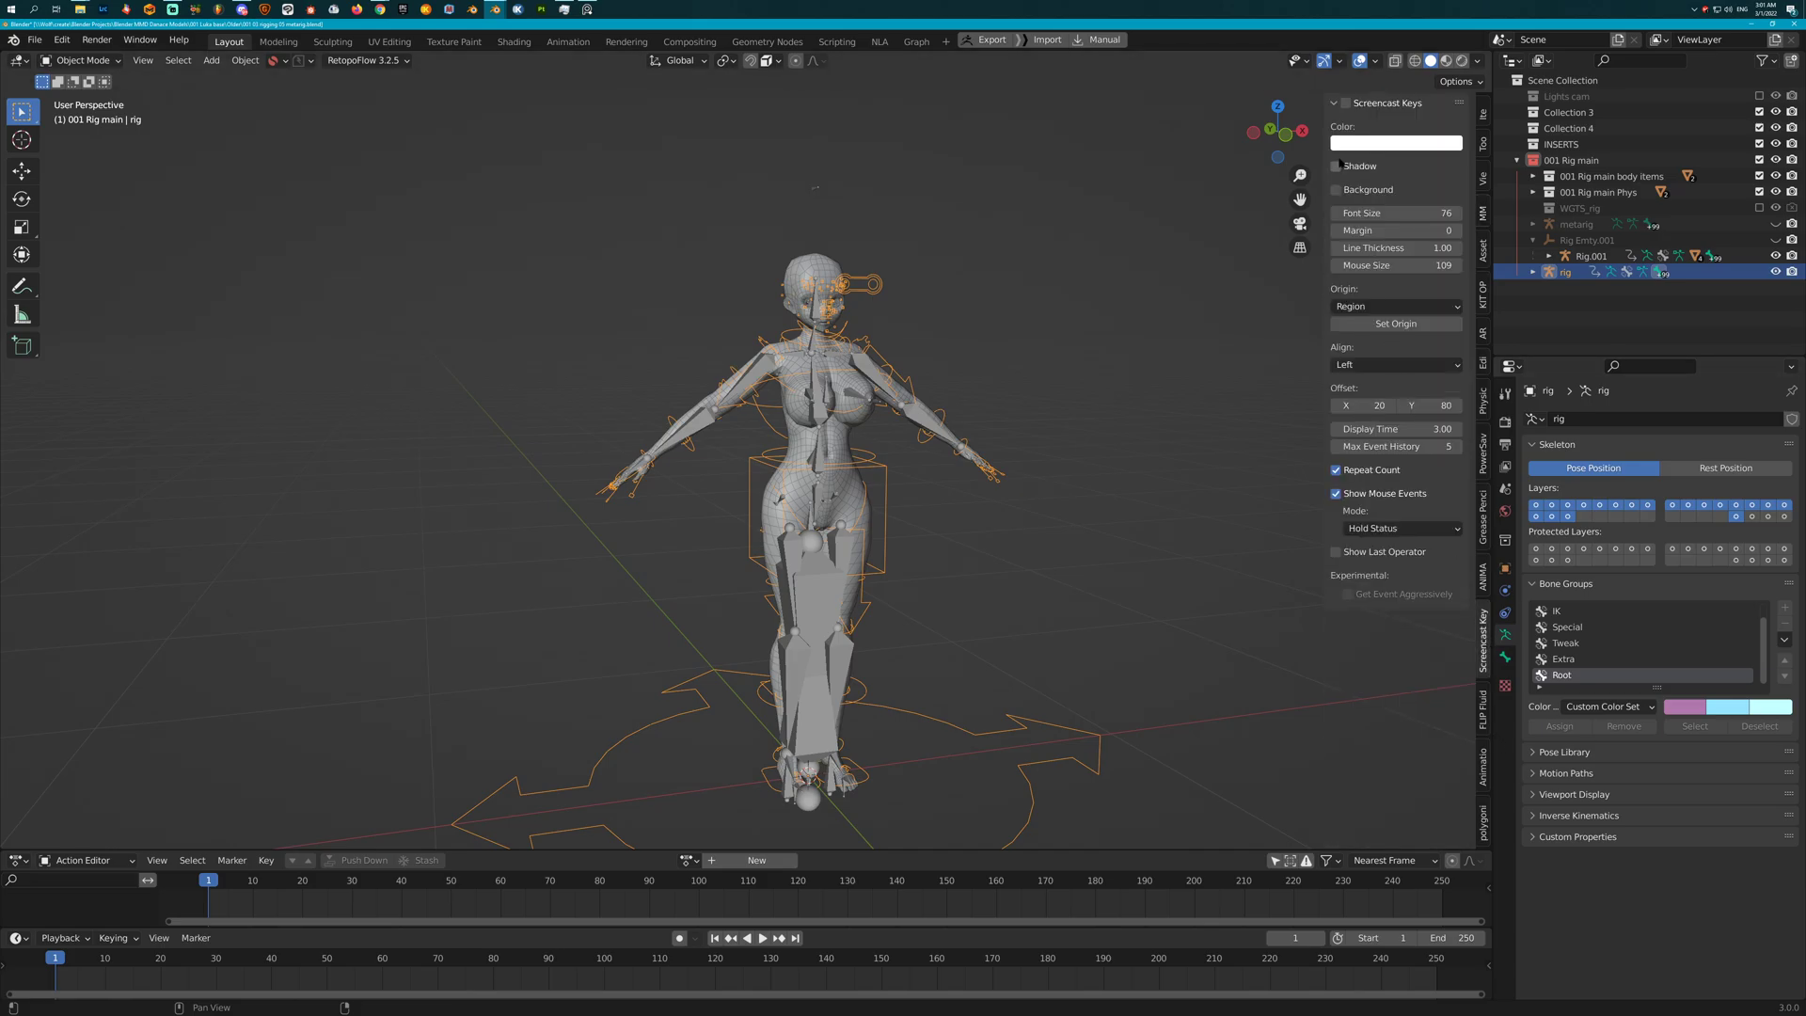
left_click(1235, 242)
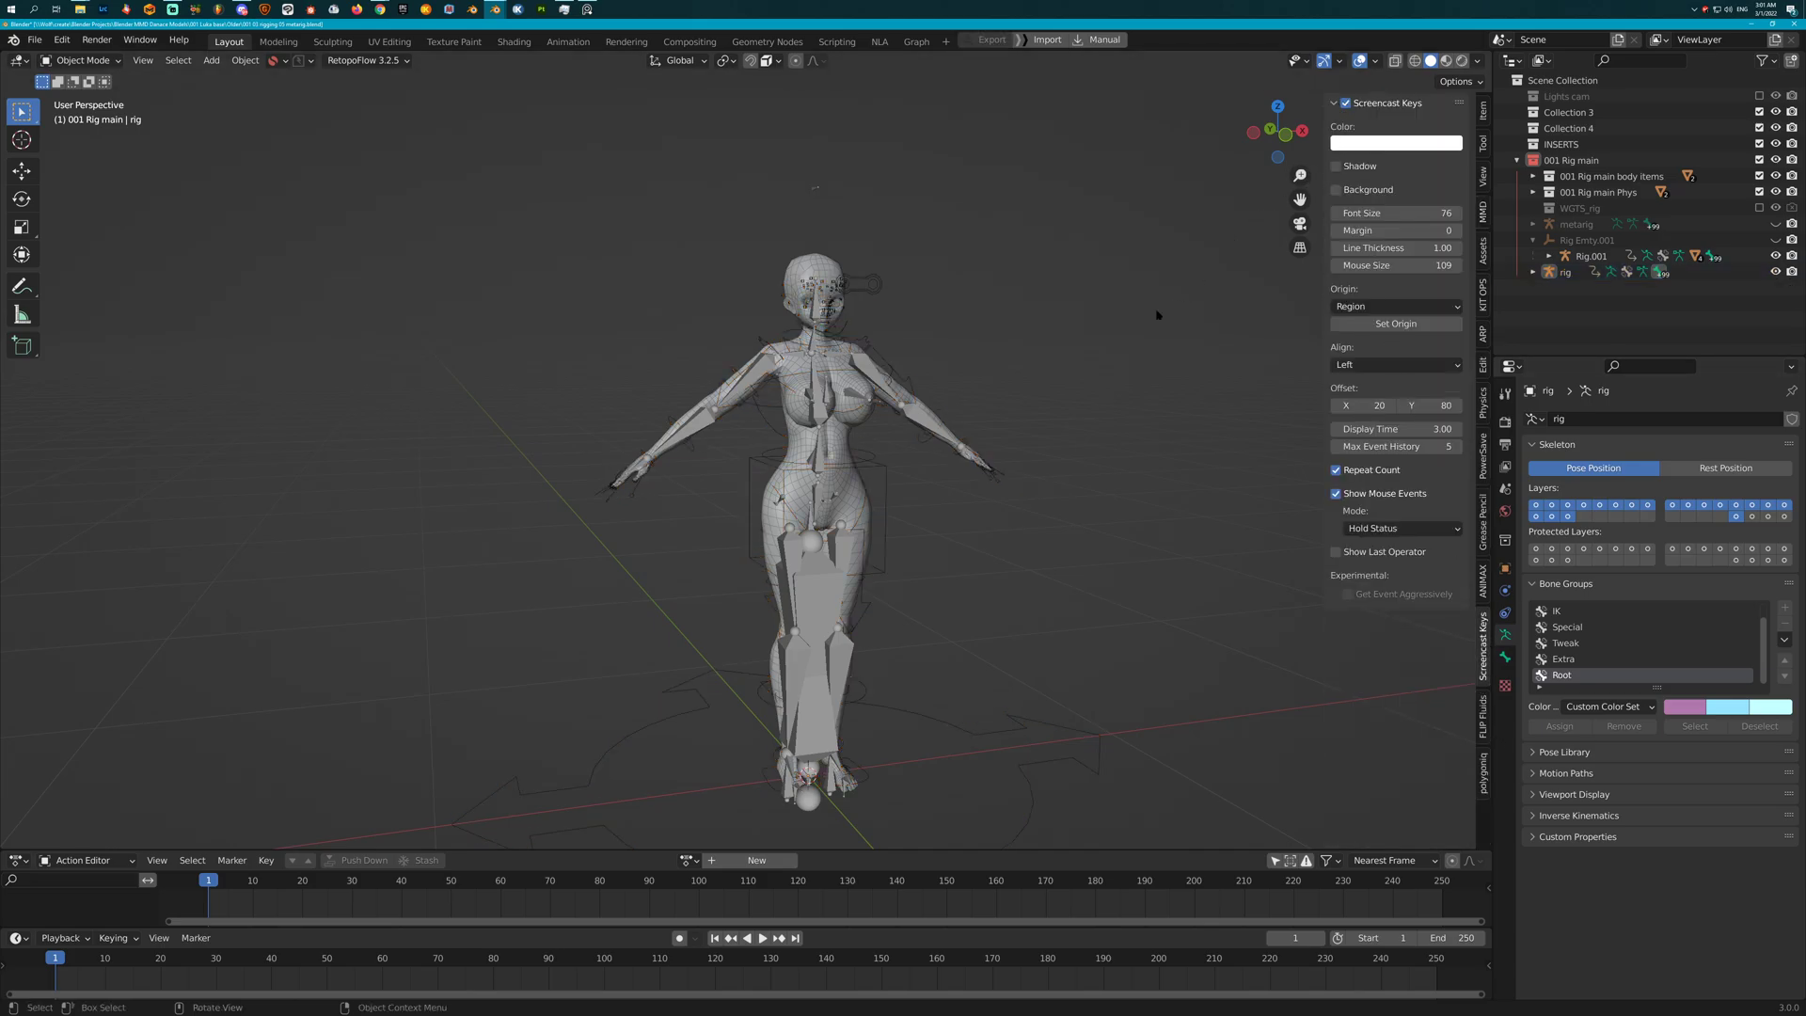
key("Tab")
key("Tab")
left_click(885, 471)
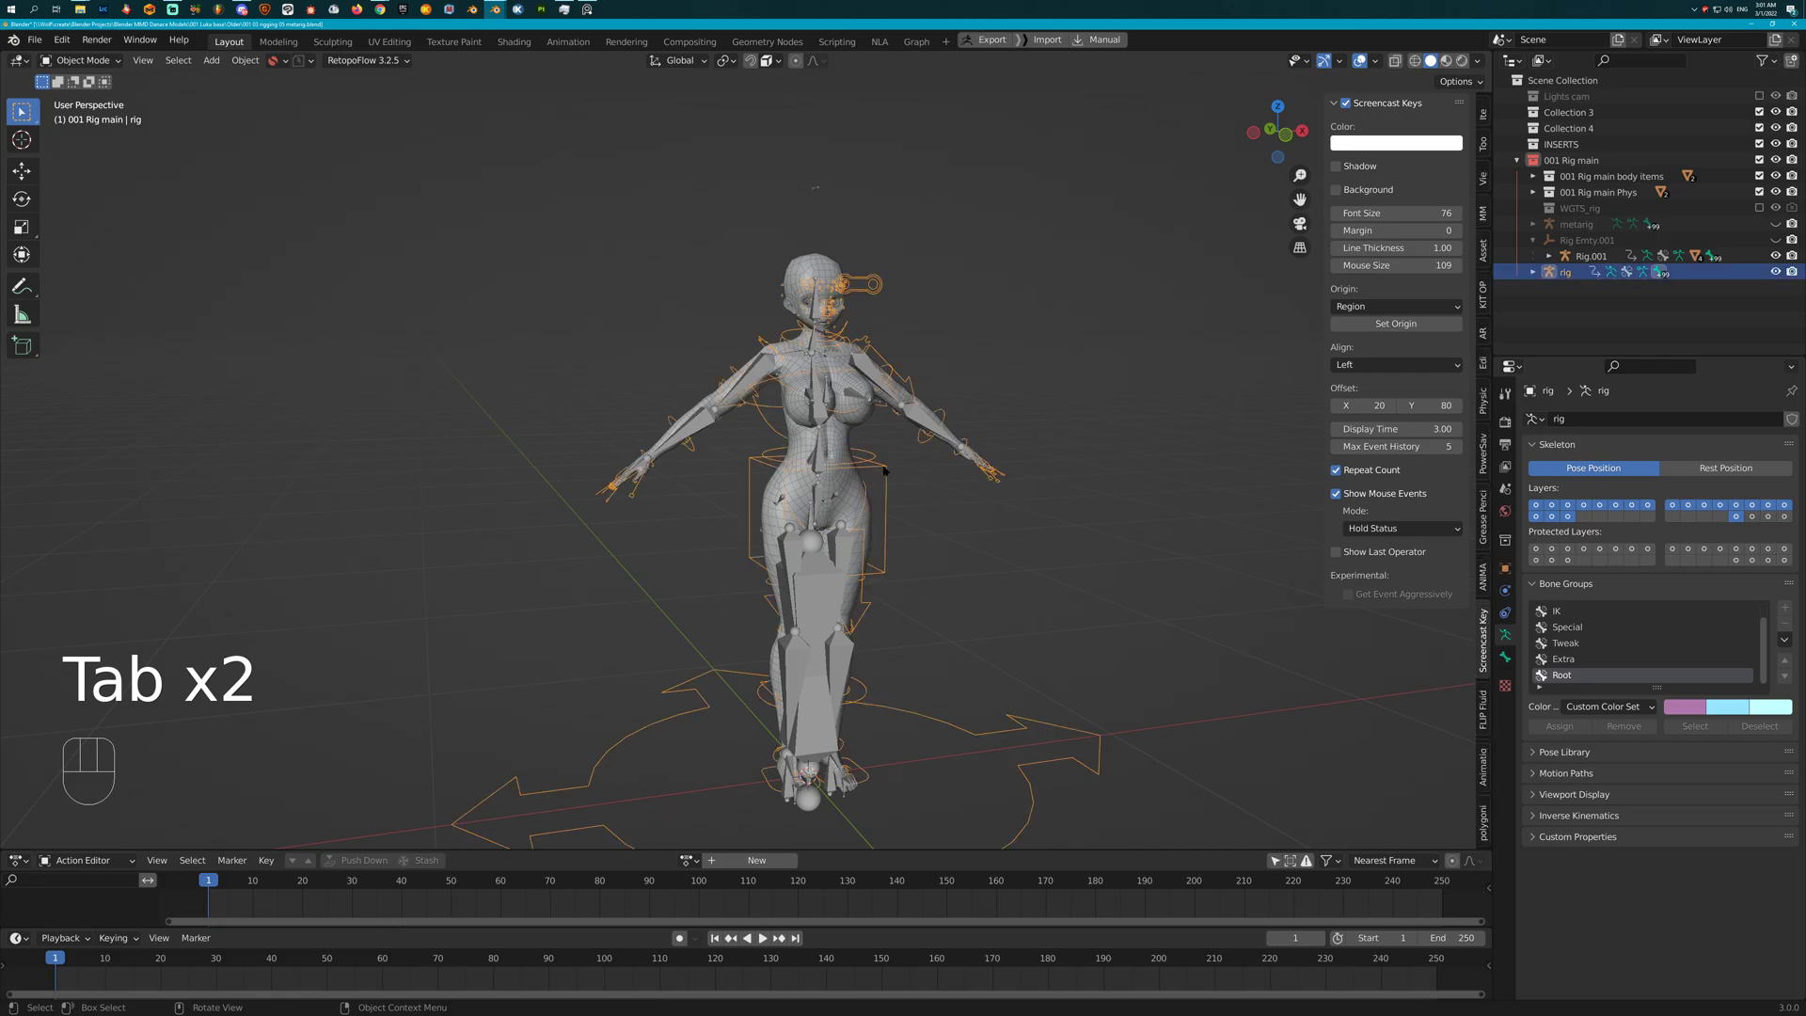
Switch the sidebar to MMD and Shift-add Rig.001 as the active object
left_click(1484, 213)
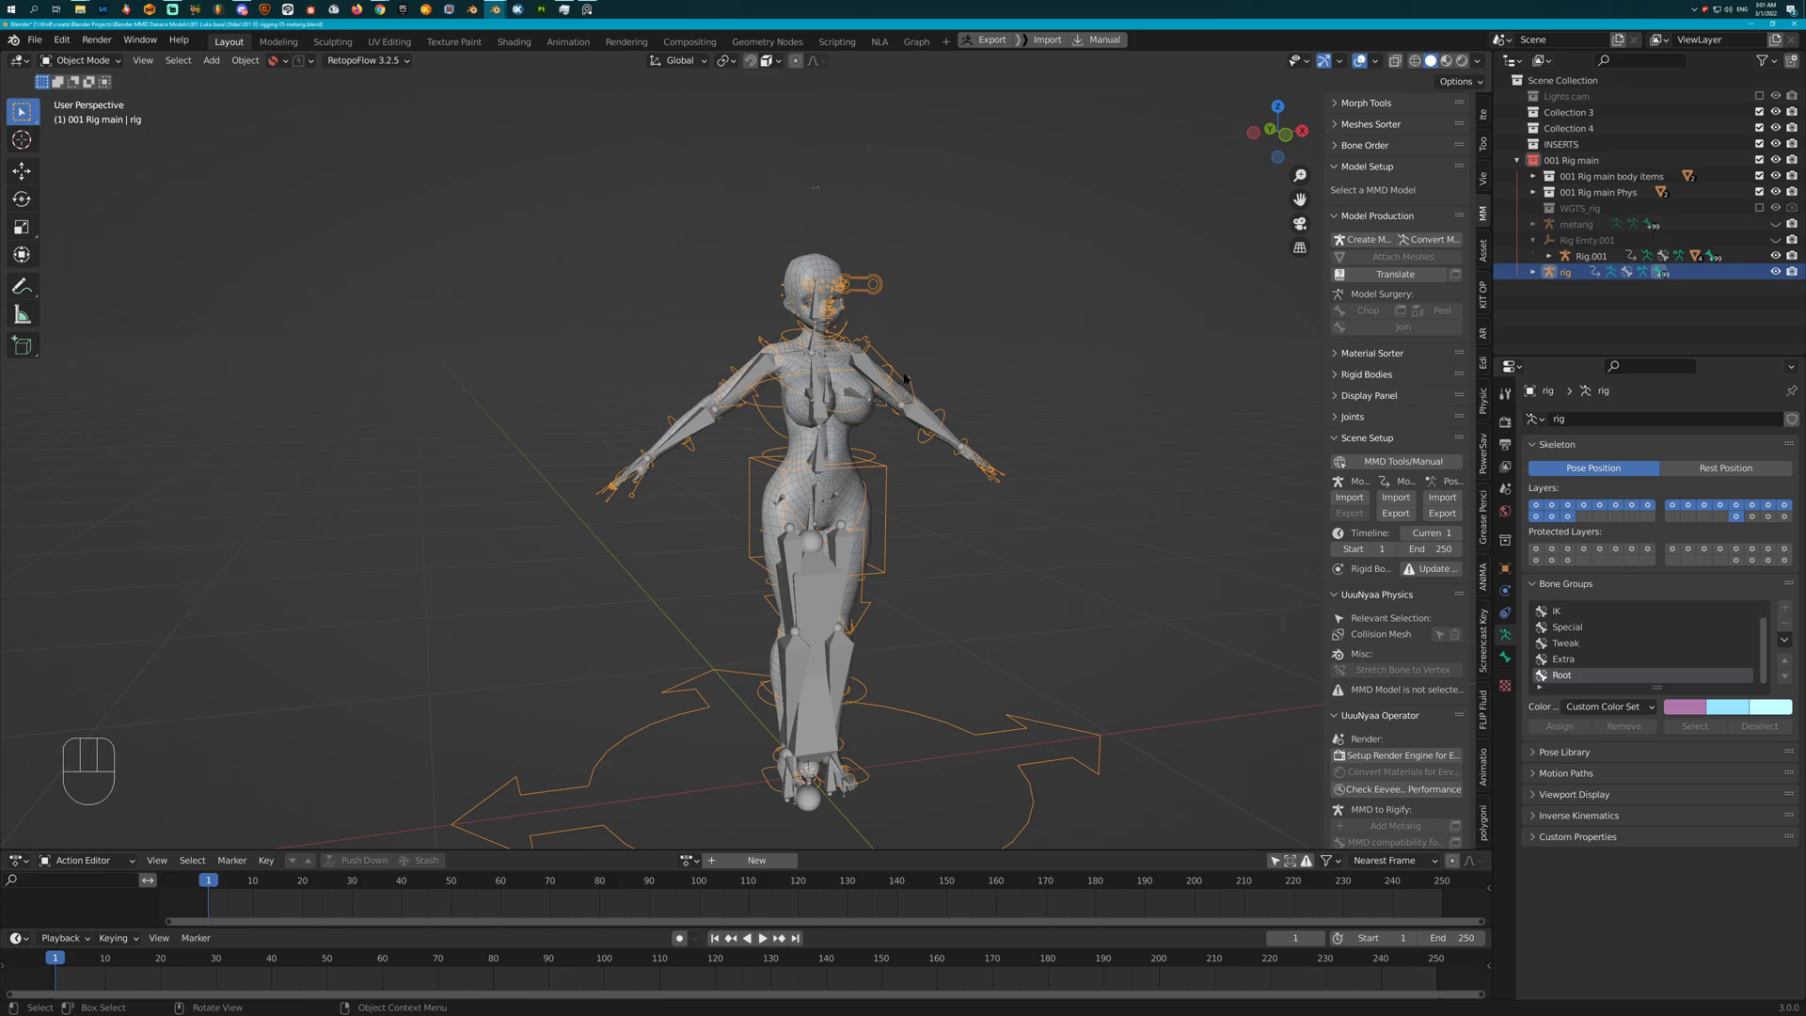
key("g")
right_click(840, 459)
left_click(823, 457, "shift")
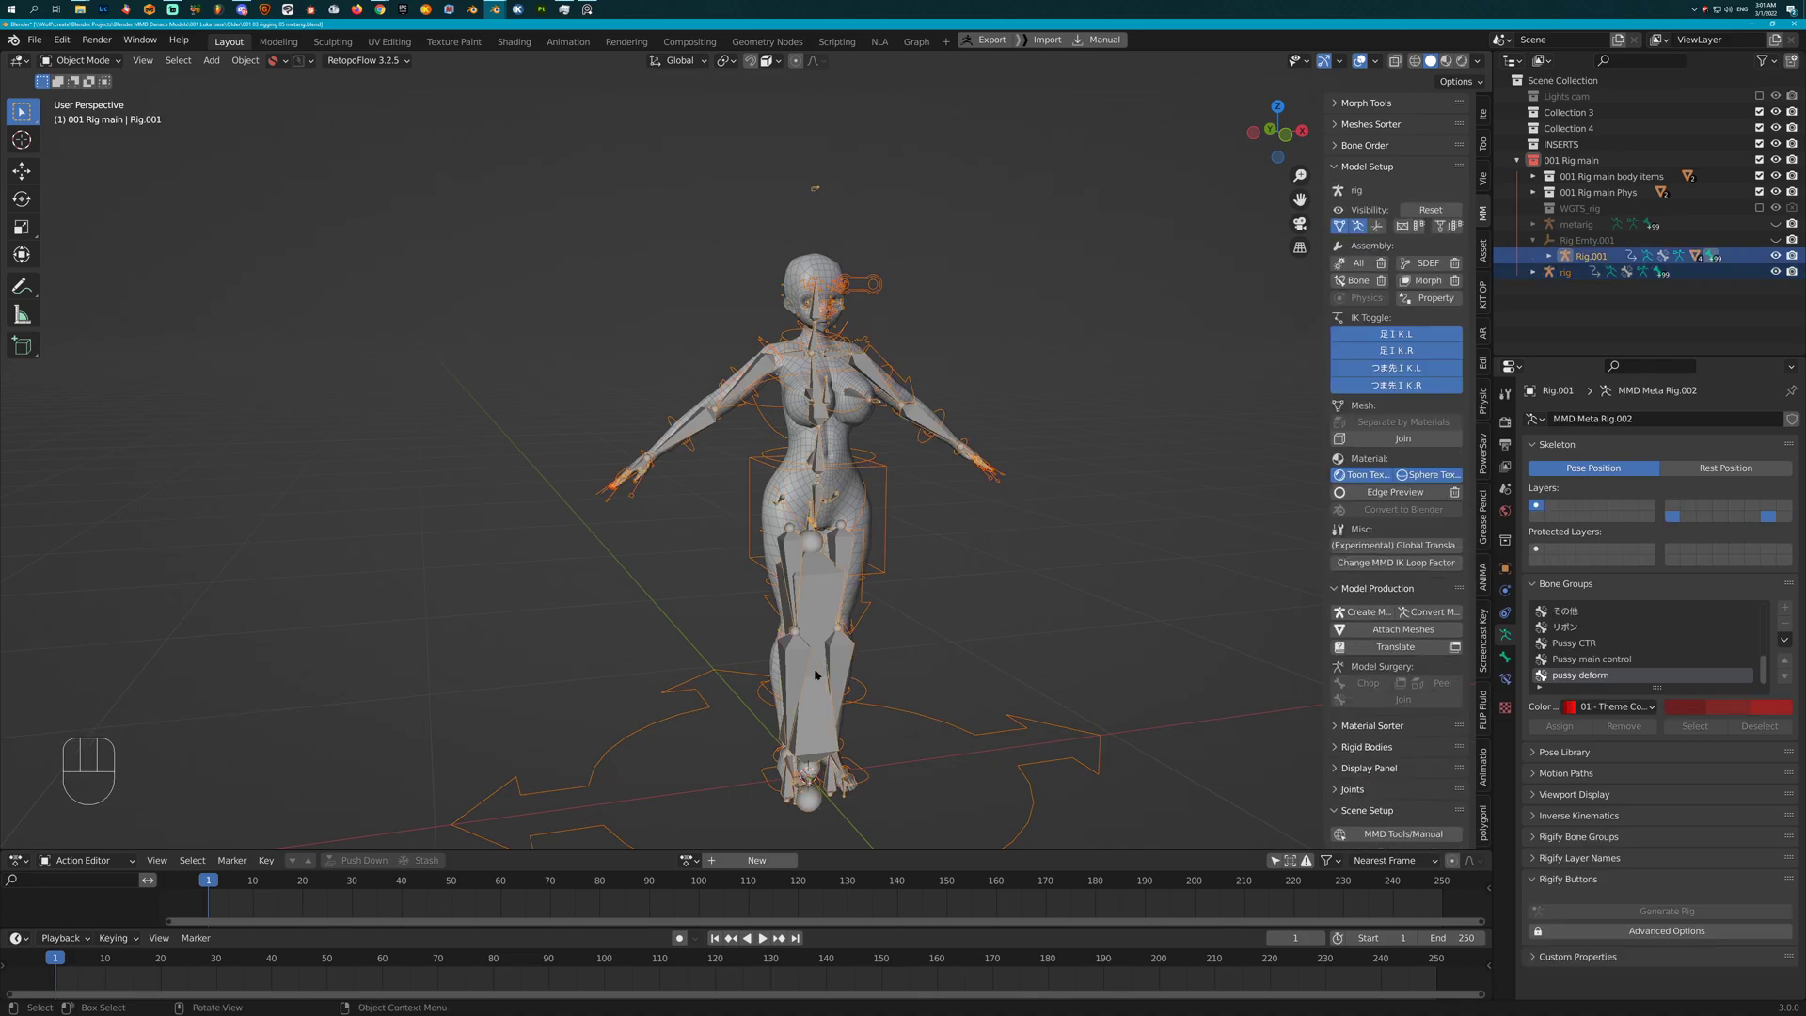
Run 'MMD compatibility focused Integrate' to merge the Rigify rig into Rig.001
scroll(1393, 630, "down", 8)
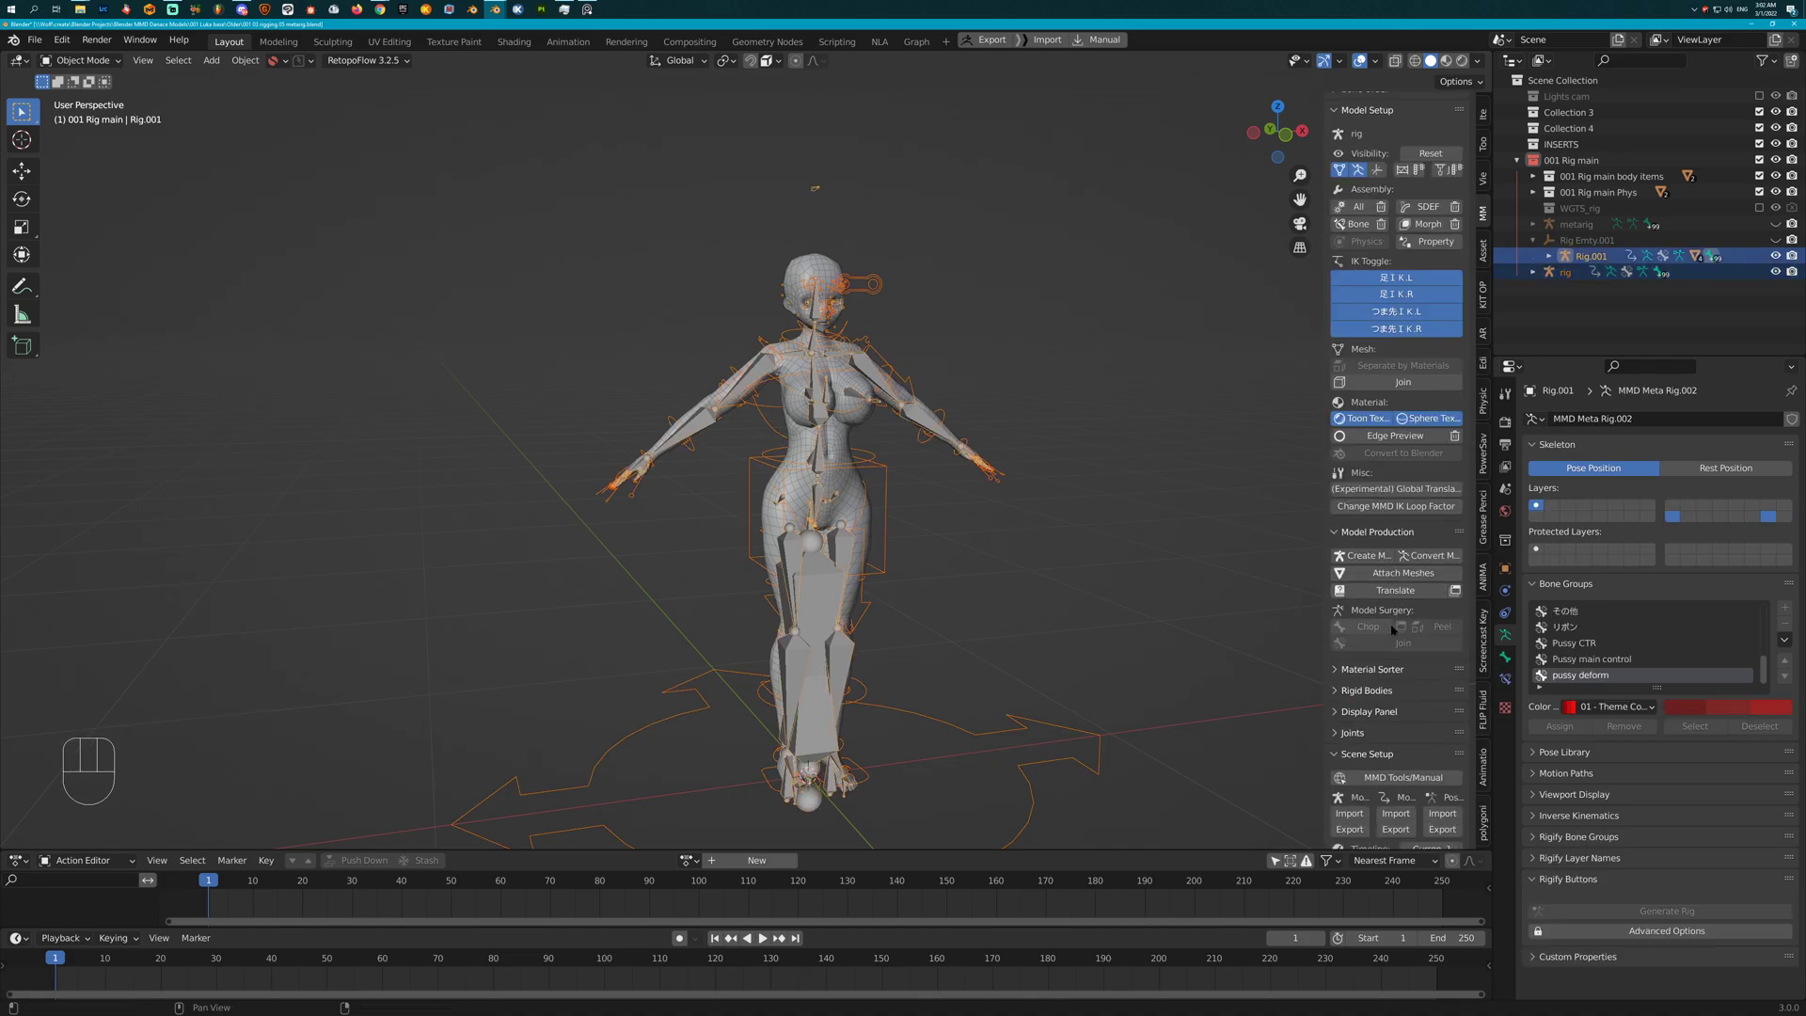
scroll(1393, 630, "down", 8)
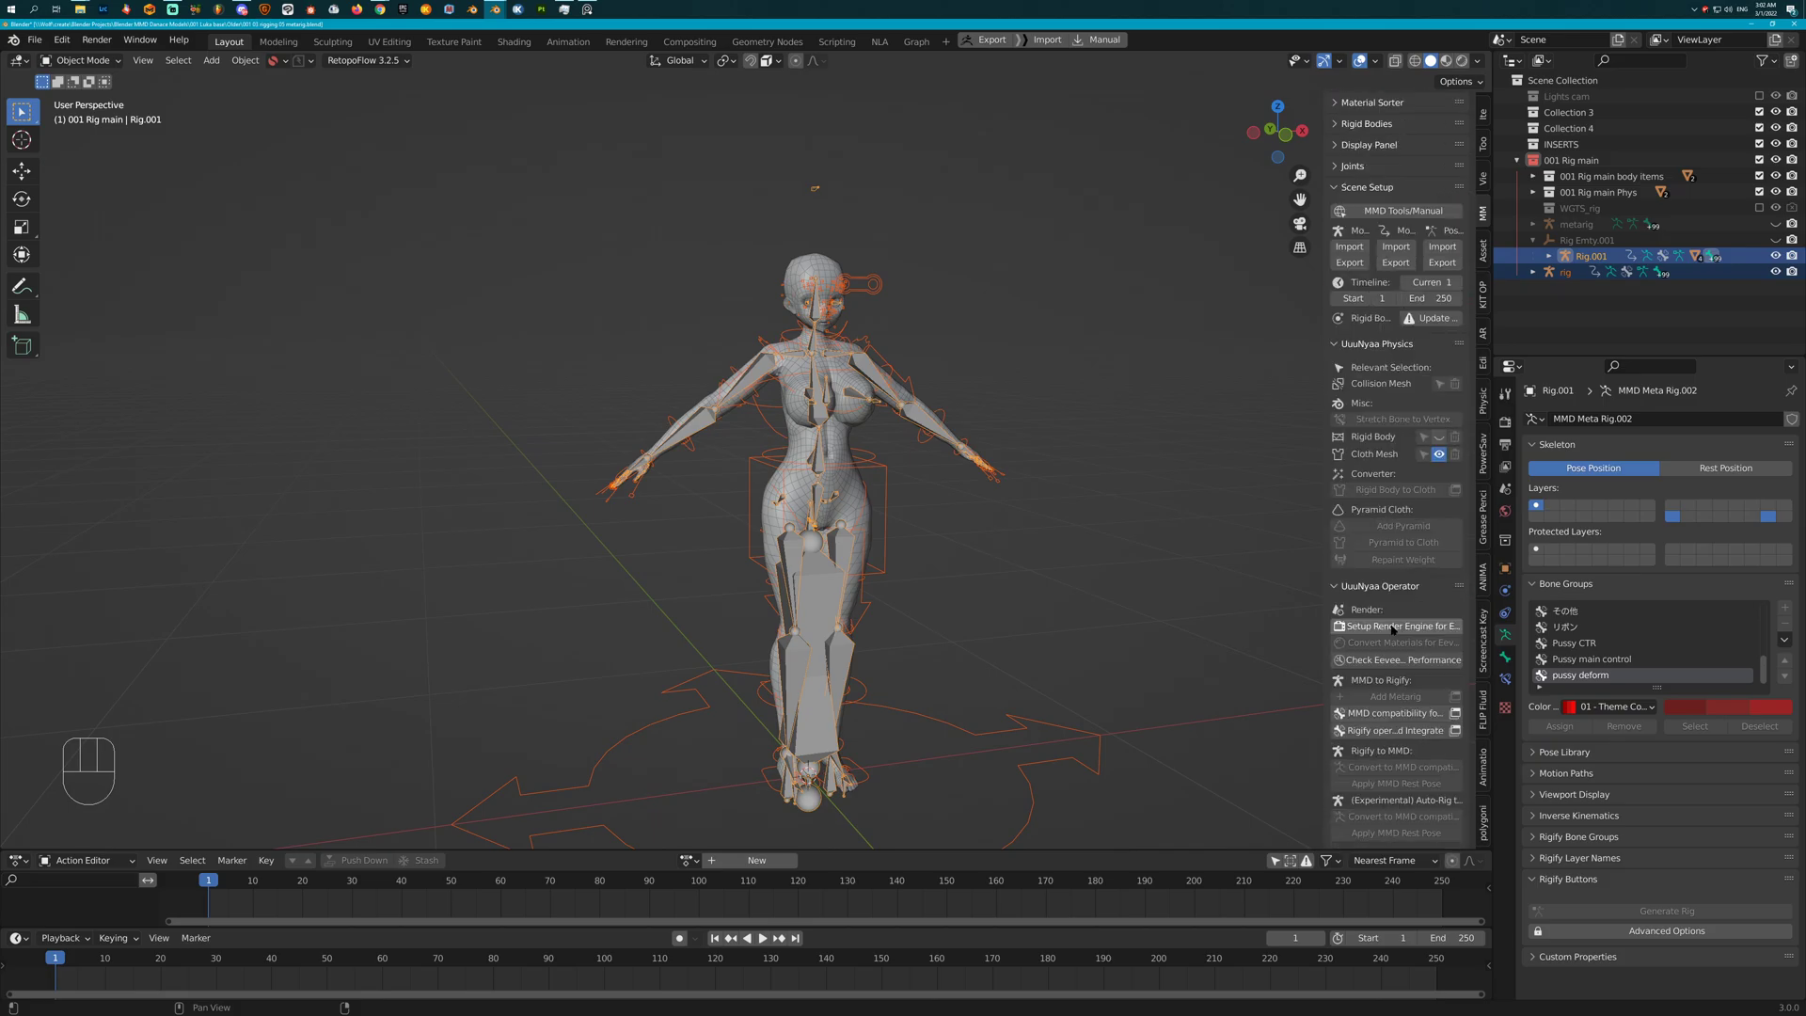
left_click(1388, 715)
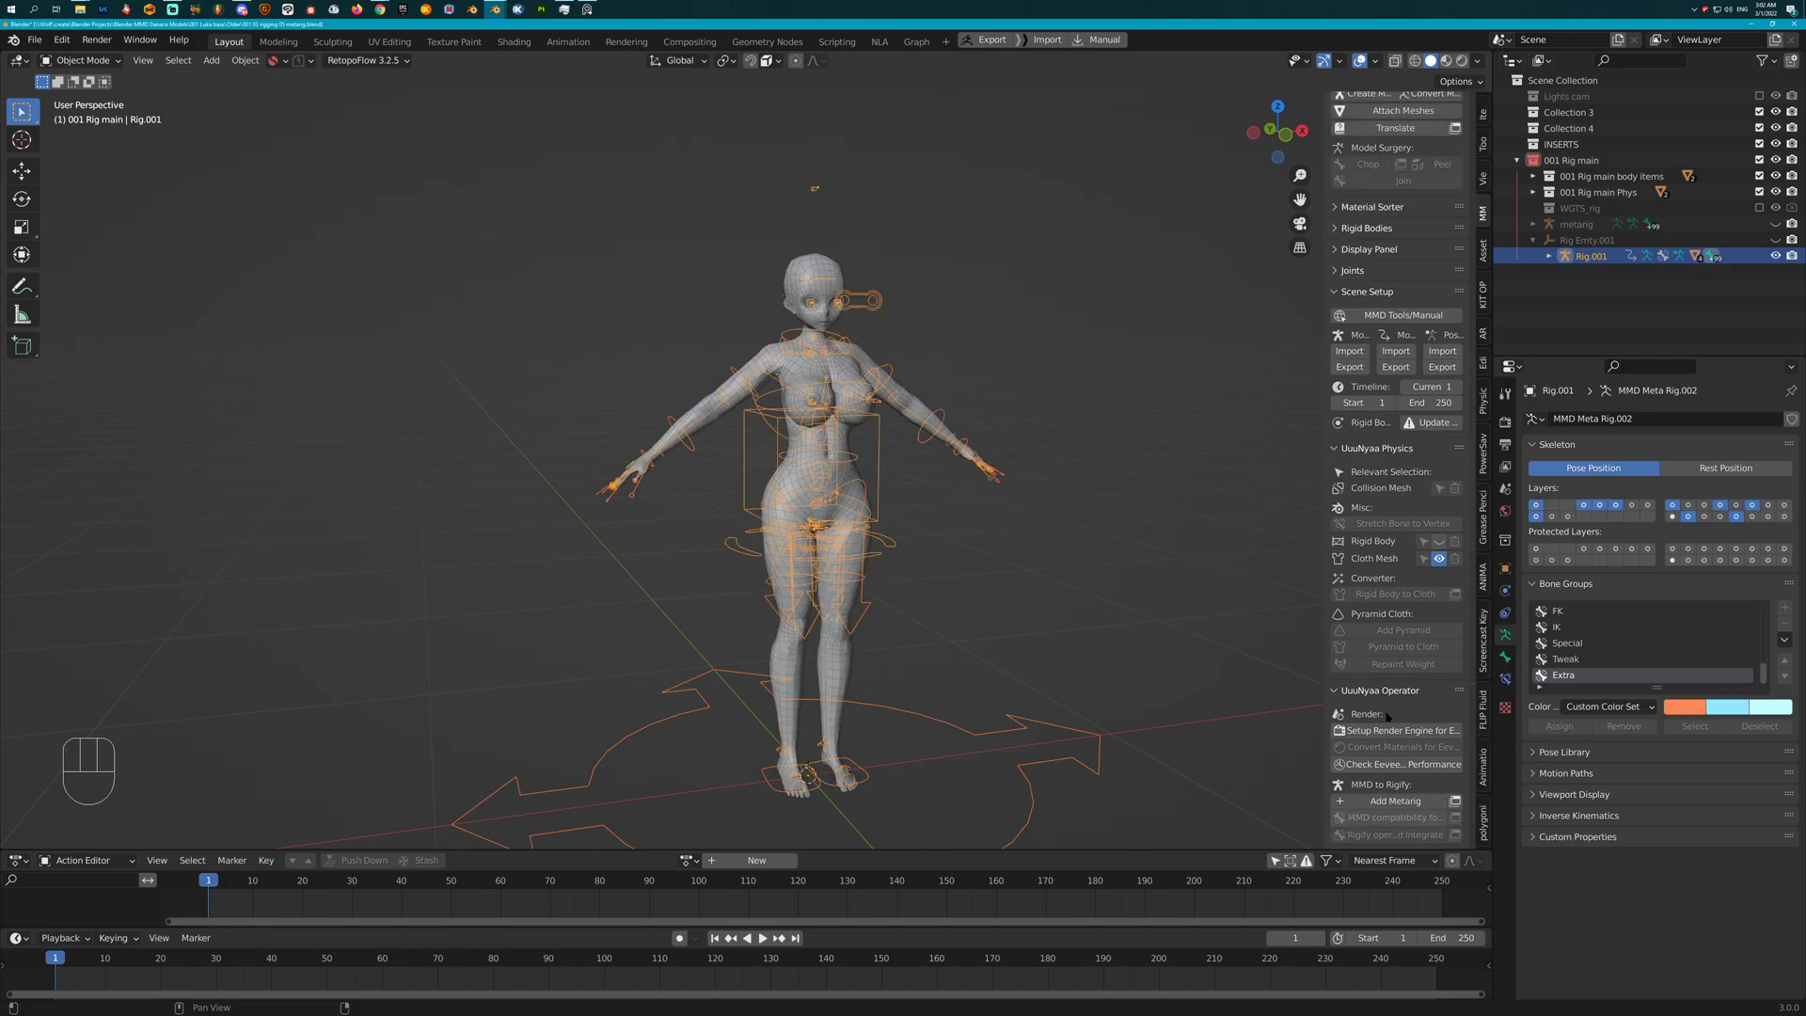
middle_click_drag(1025, 603, 923, 565)
scroll(918, 565, "up", 3)
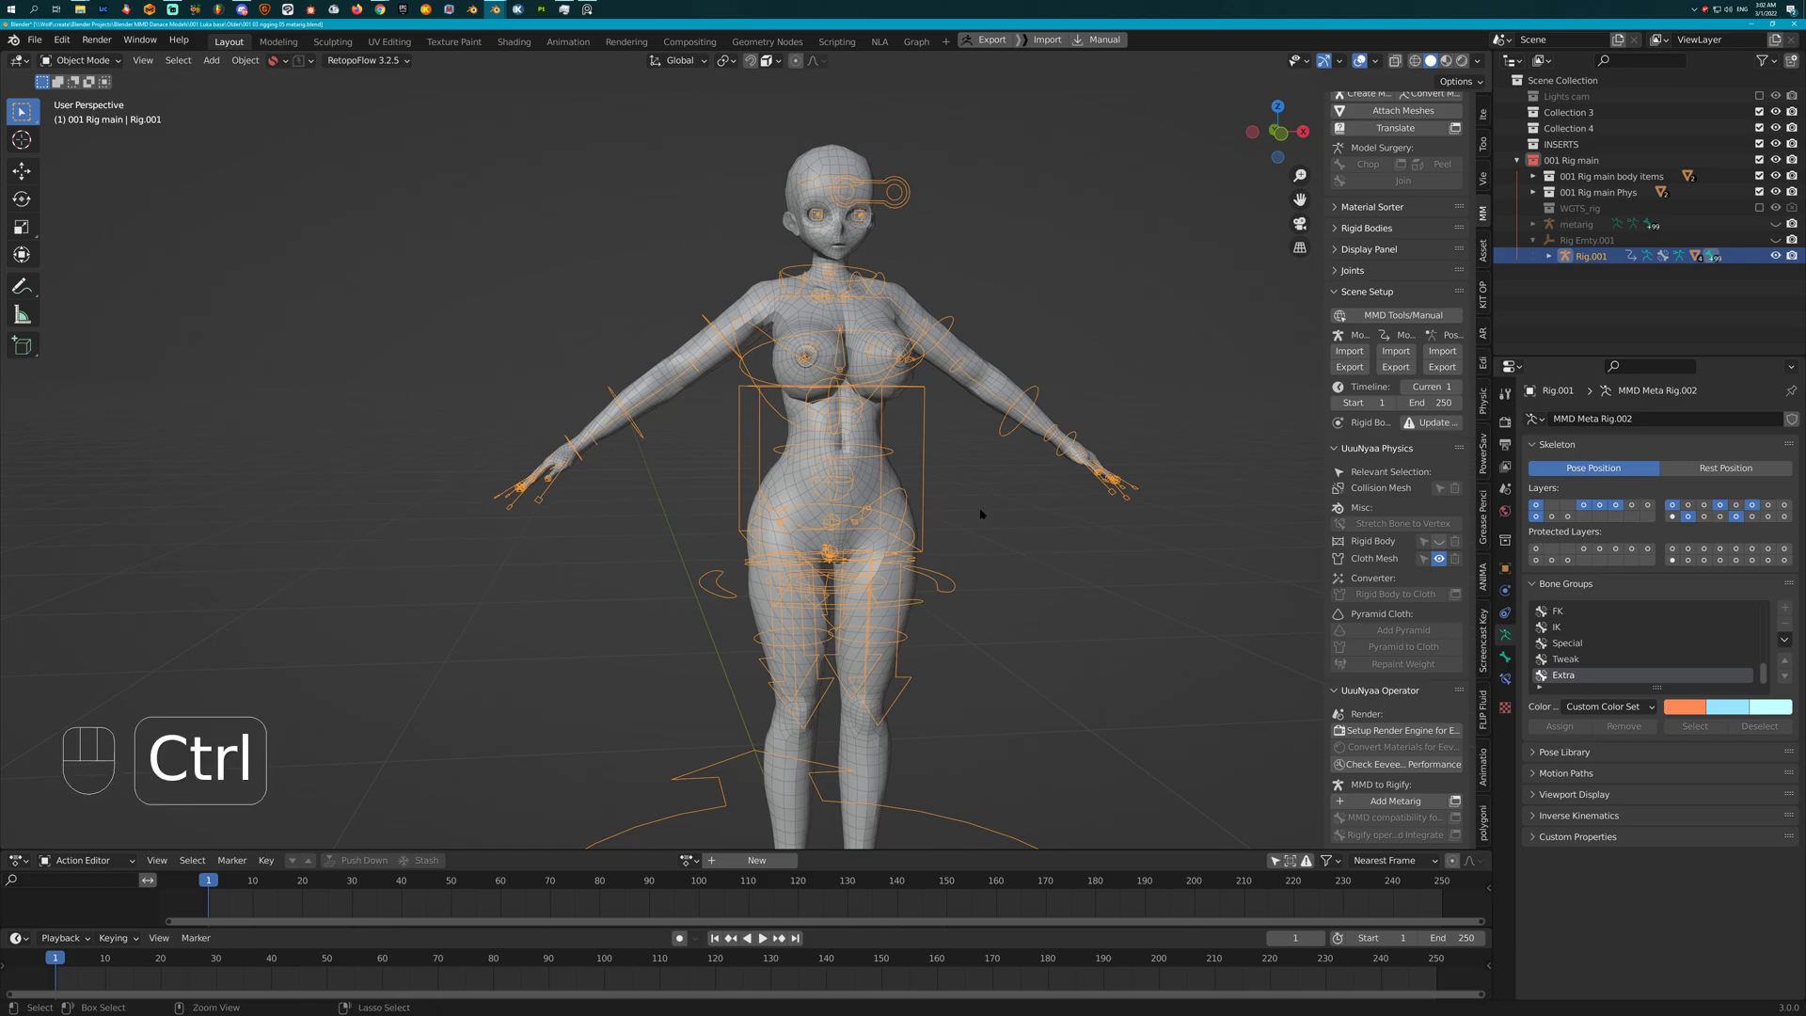
Enter Pose Mode and test-rotate upper_arm_fk.L, cancelling the rotation
key("ctrl+Tab")
left_click(963, 358)
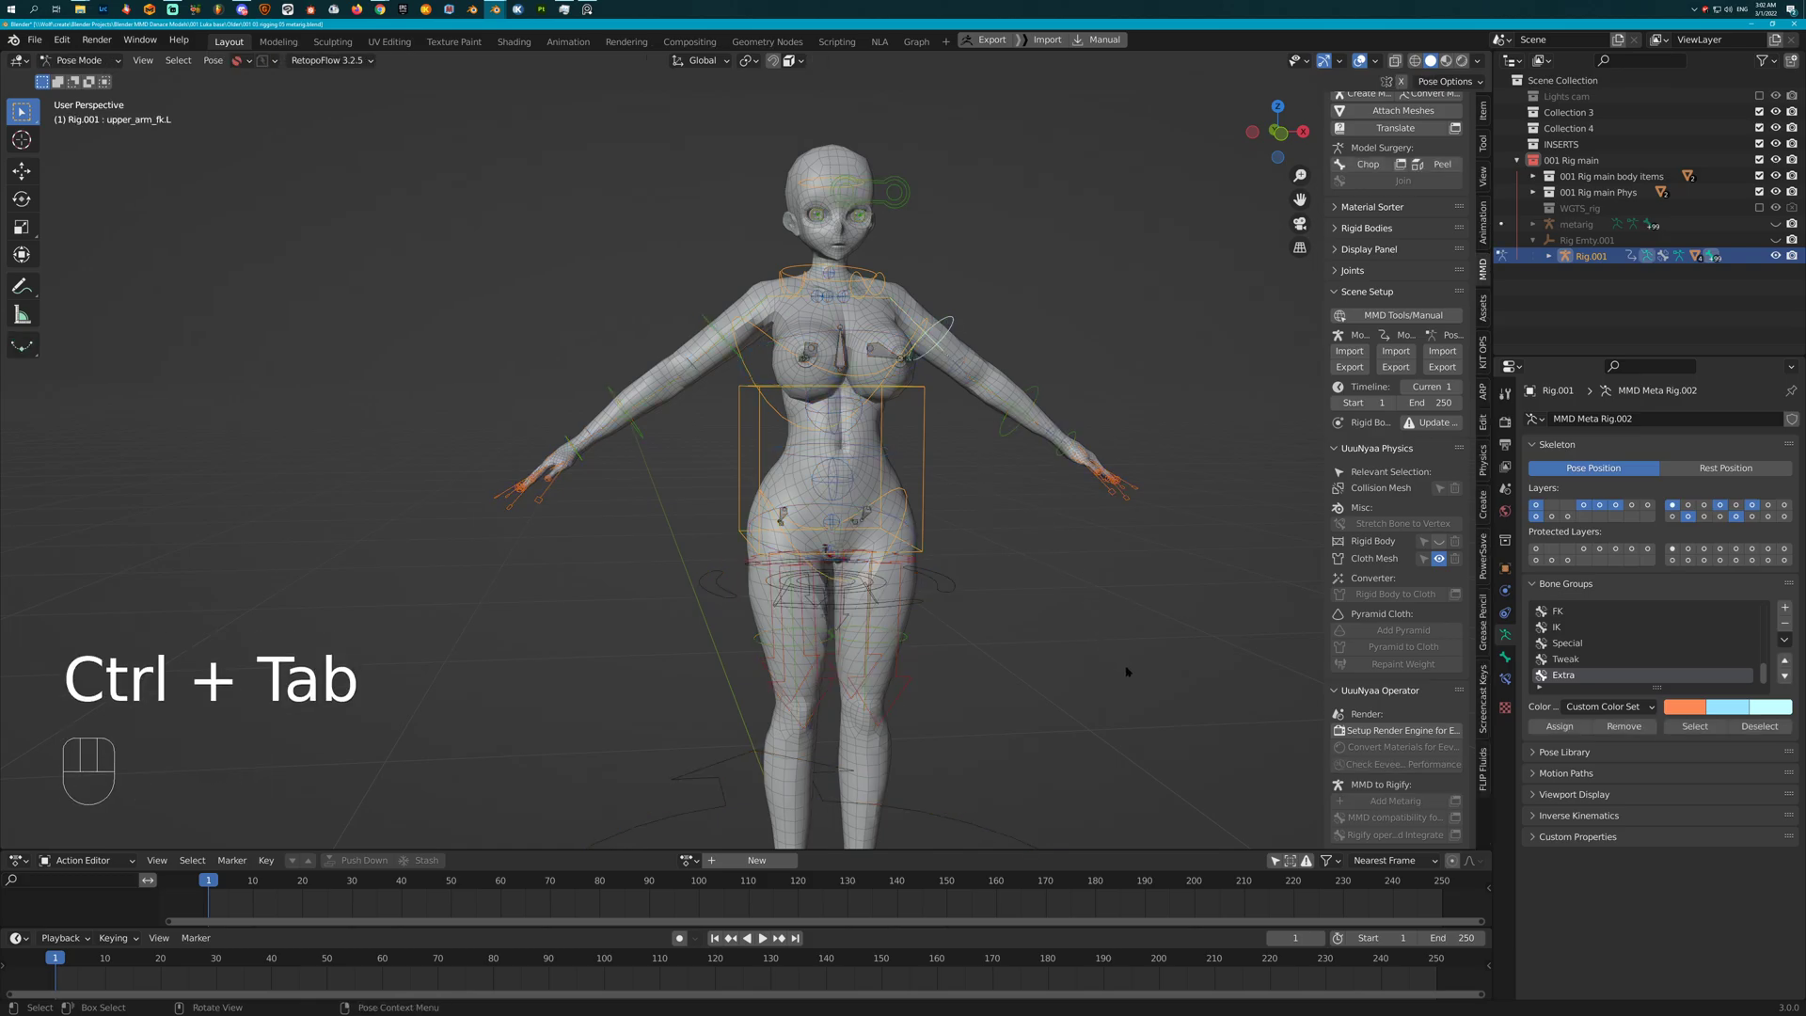
key("r")
right_click(1157, 456)
scroll(1035, 489, "down", 5, "shift")
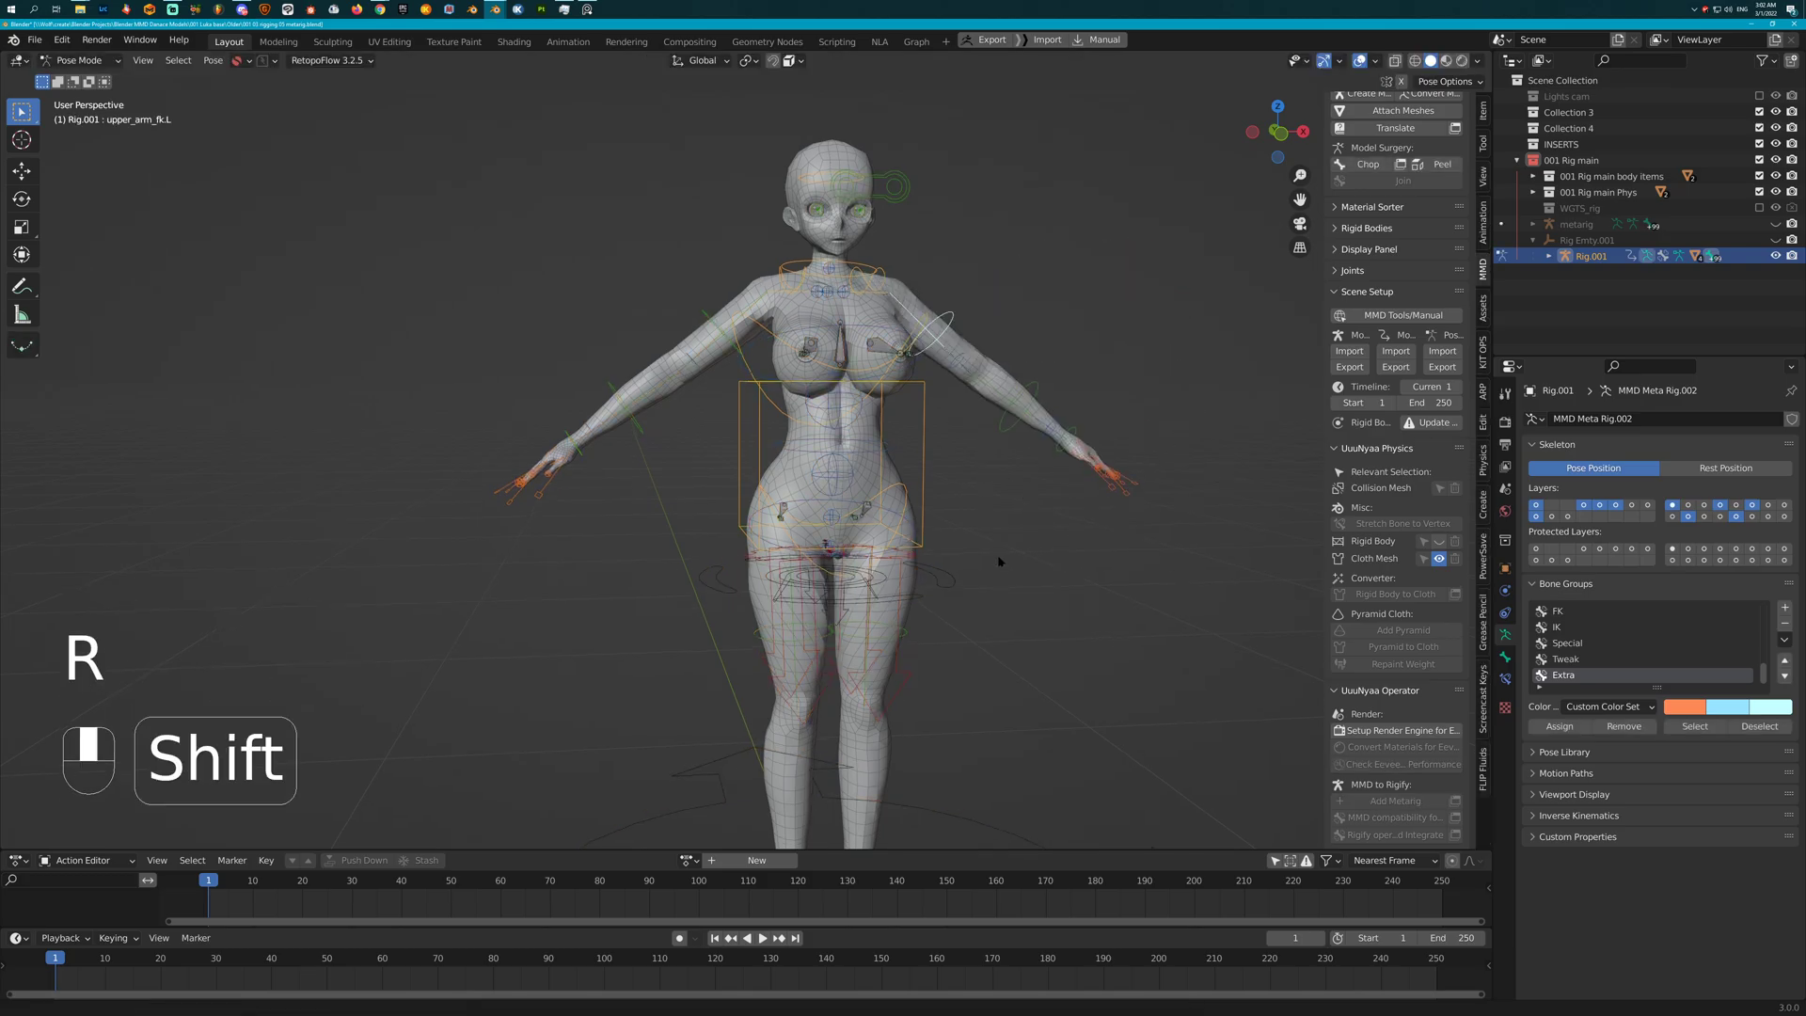
scroll(987, 528, "up", 1)
Test-move the center bone twice, cancelling both moves so the pose stays at rest
left_click(941, 513)
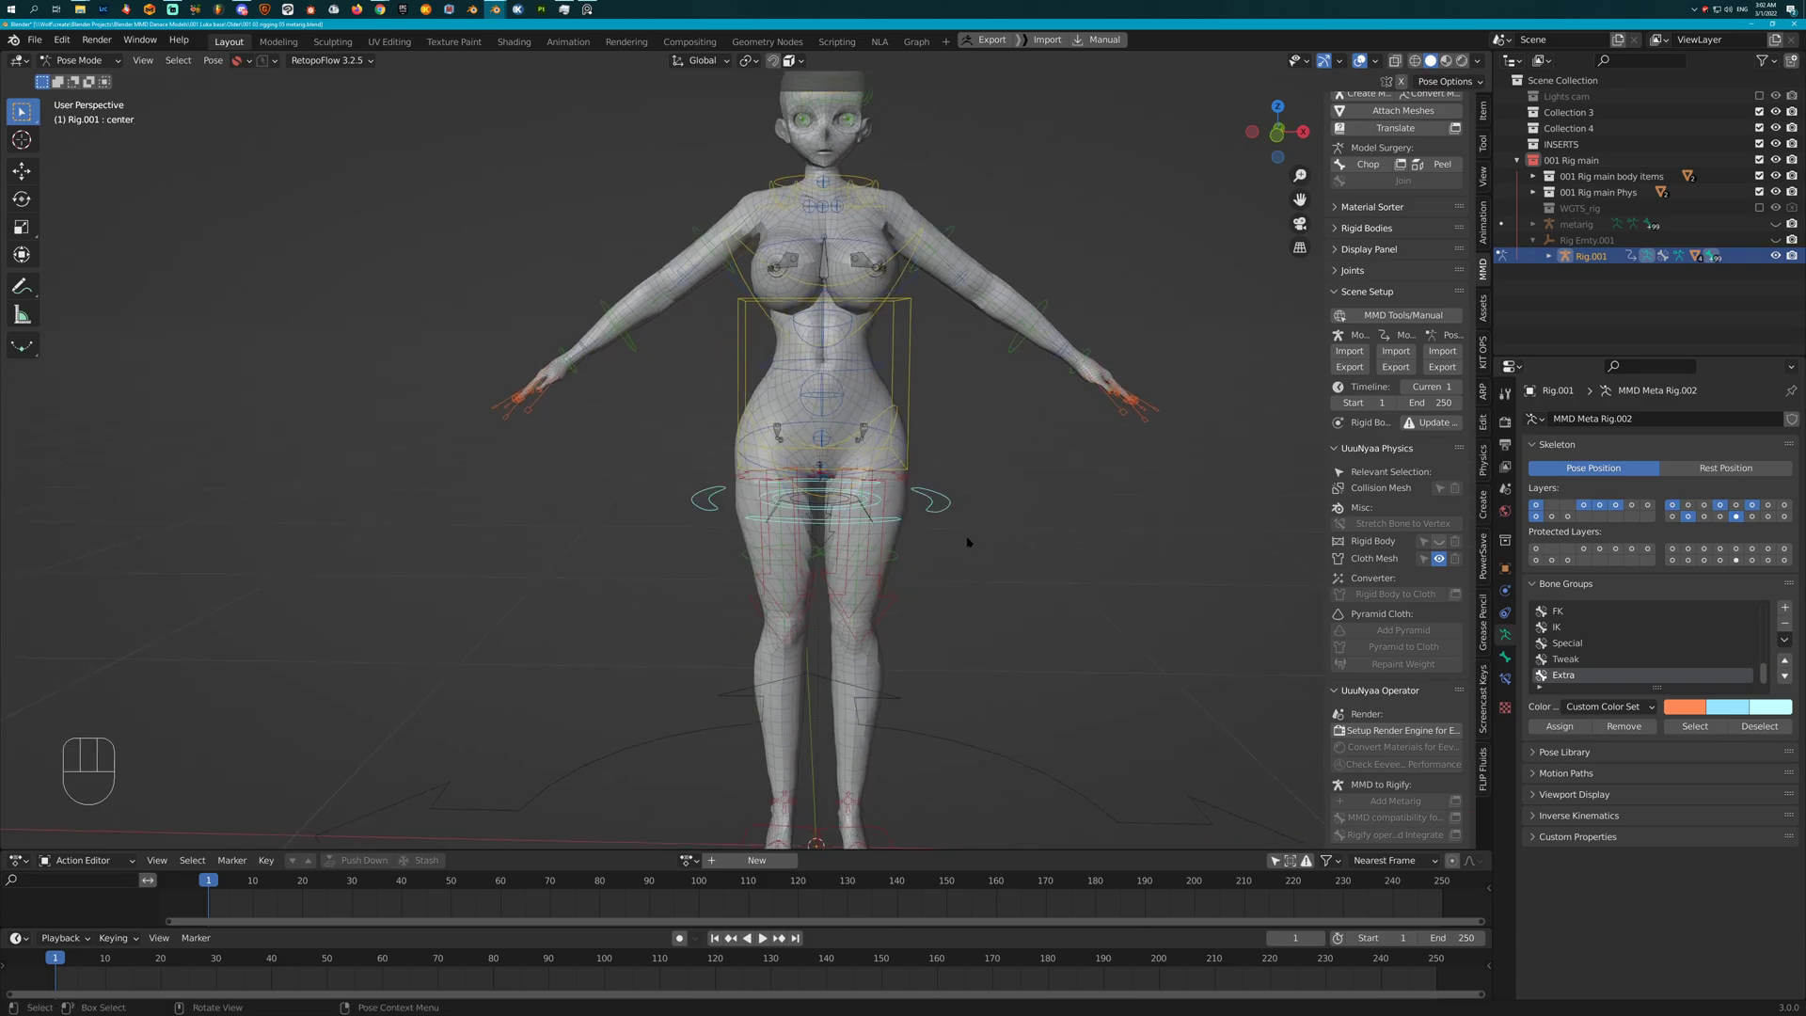
key("g")
key("g")
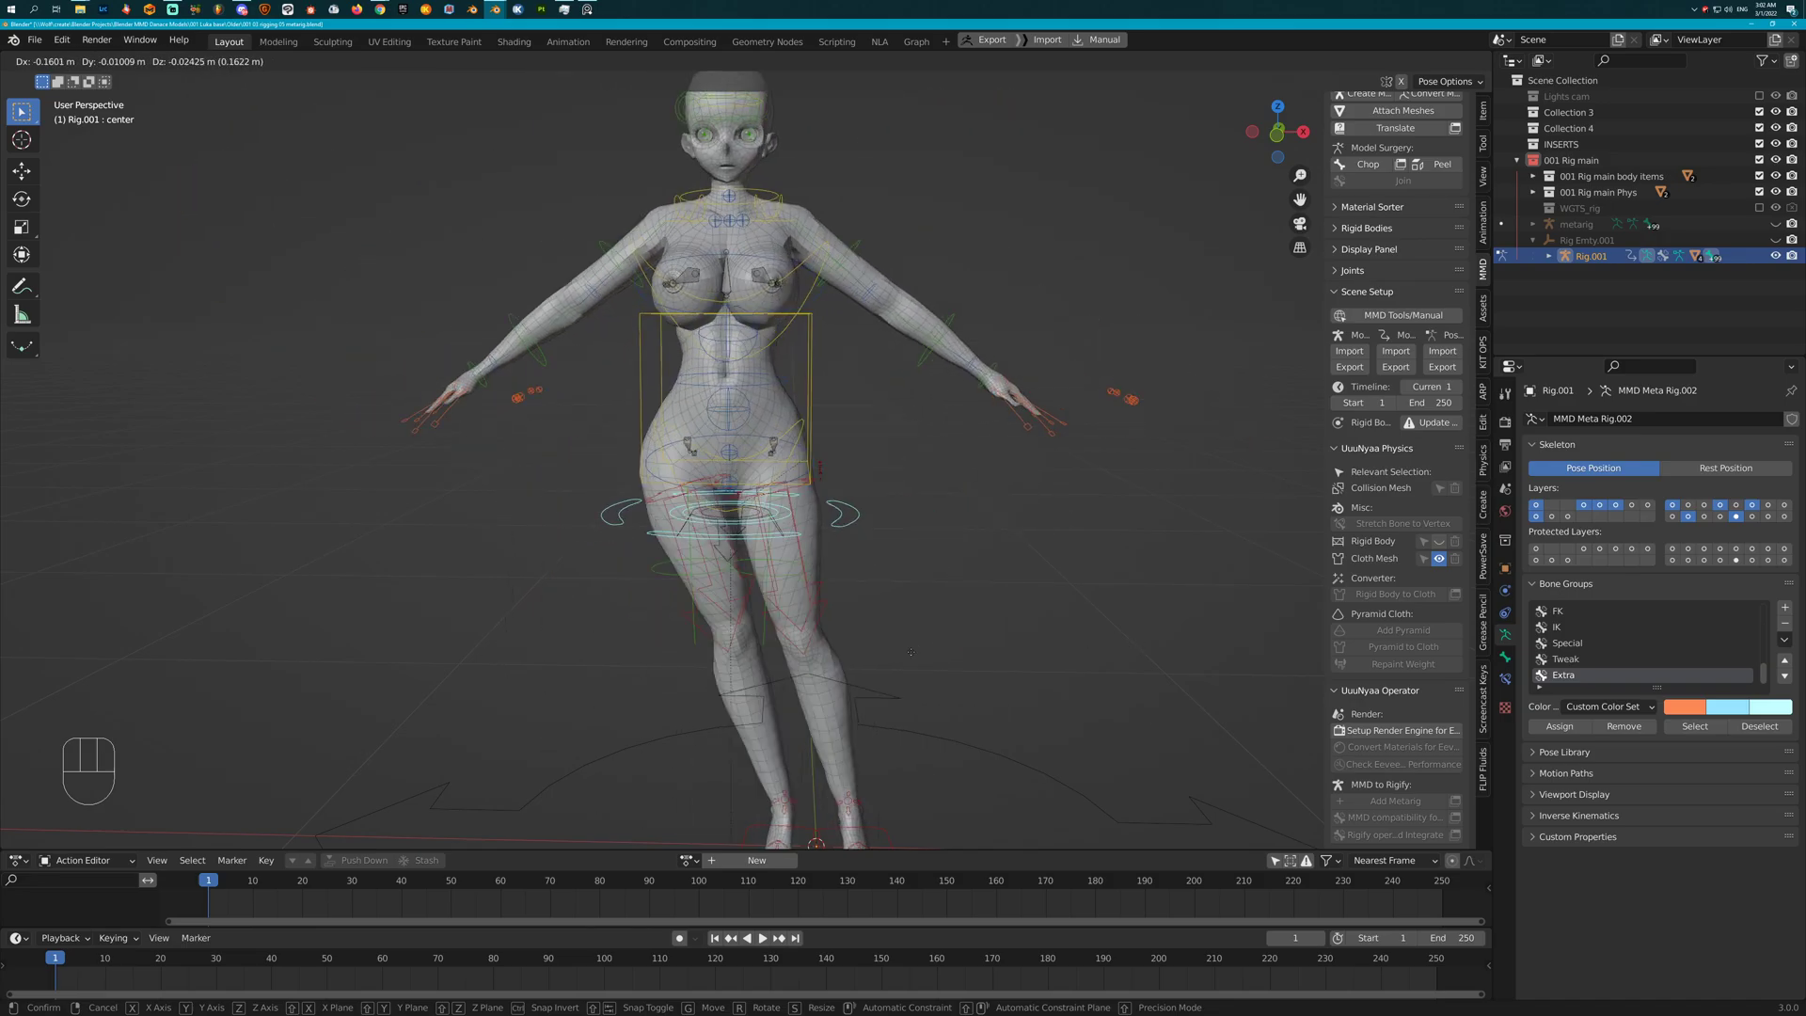
right_click(1070, 664)
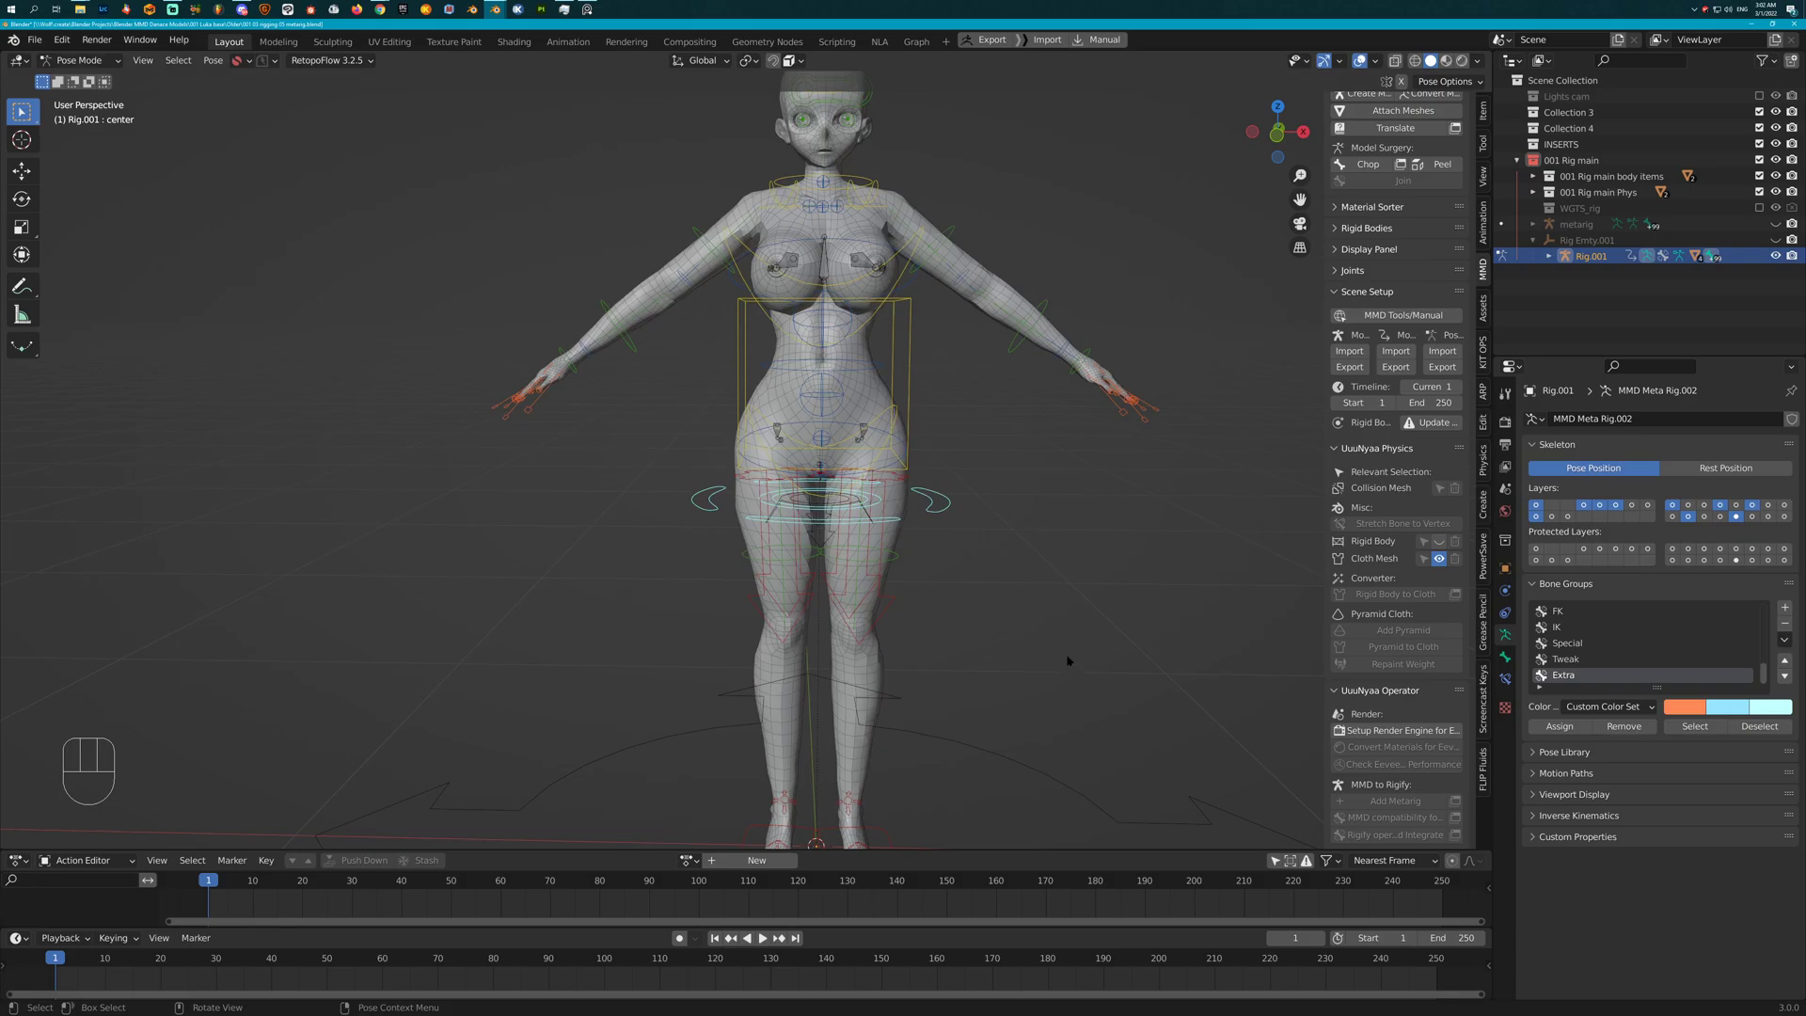
scroll(1068, 649, "down", 3)
scroll(1059, 635, "up", 2)
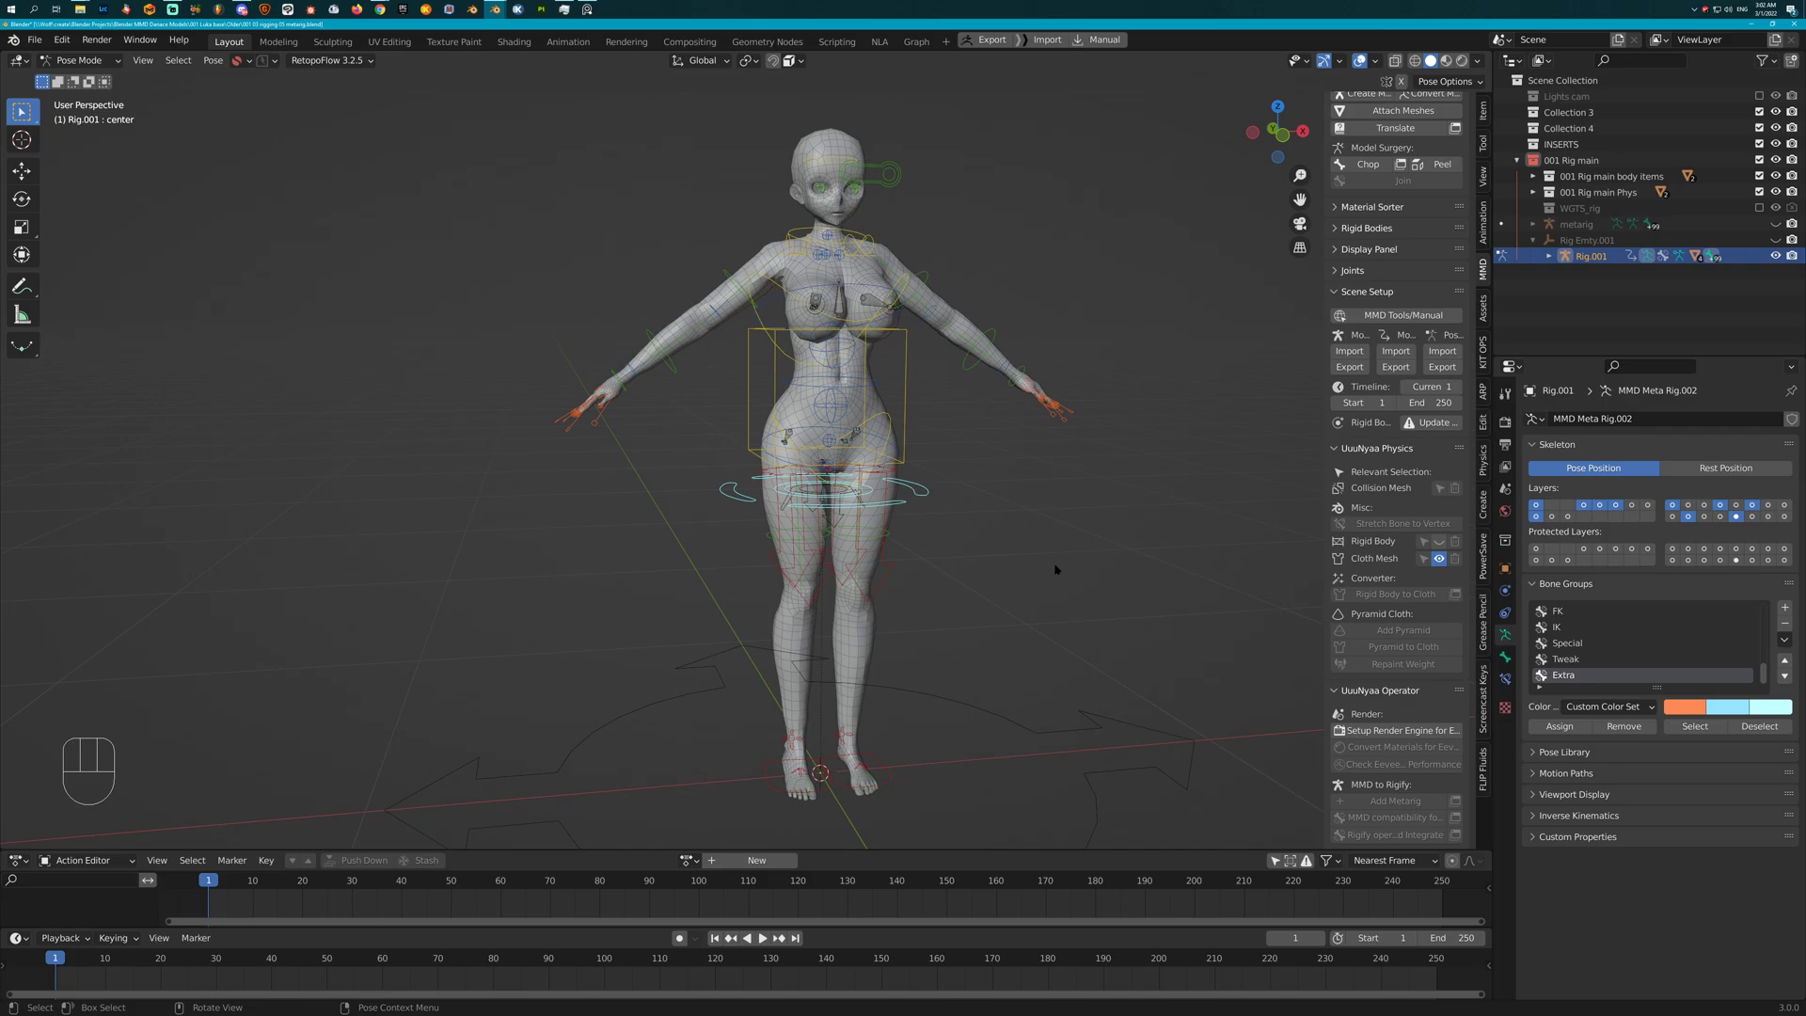
key("g")
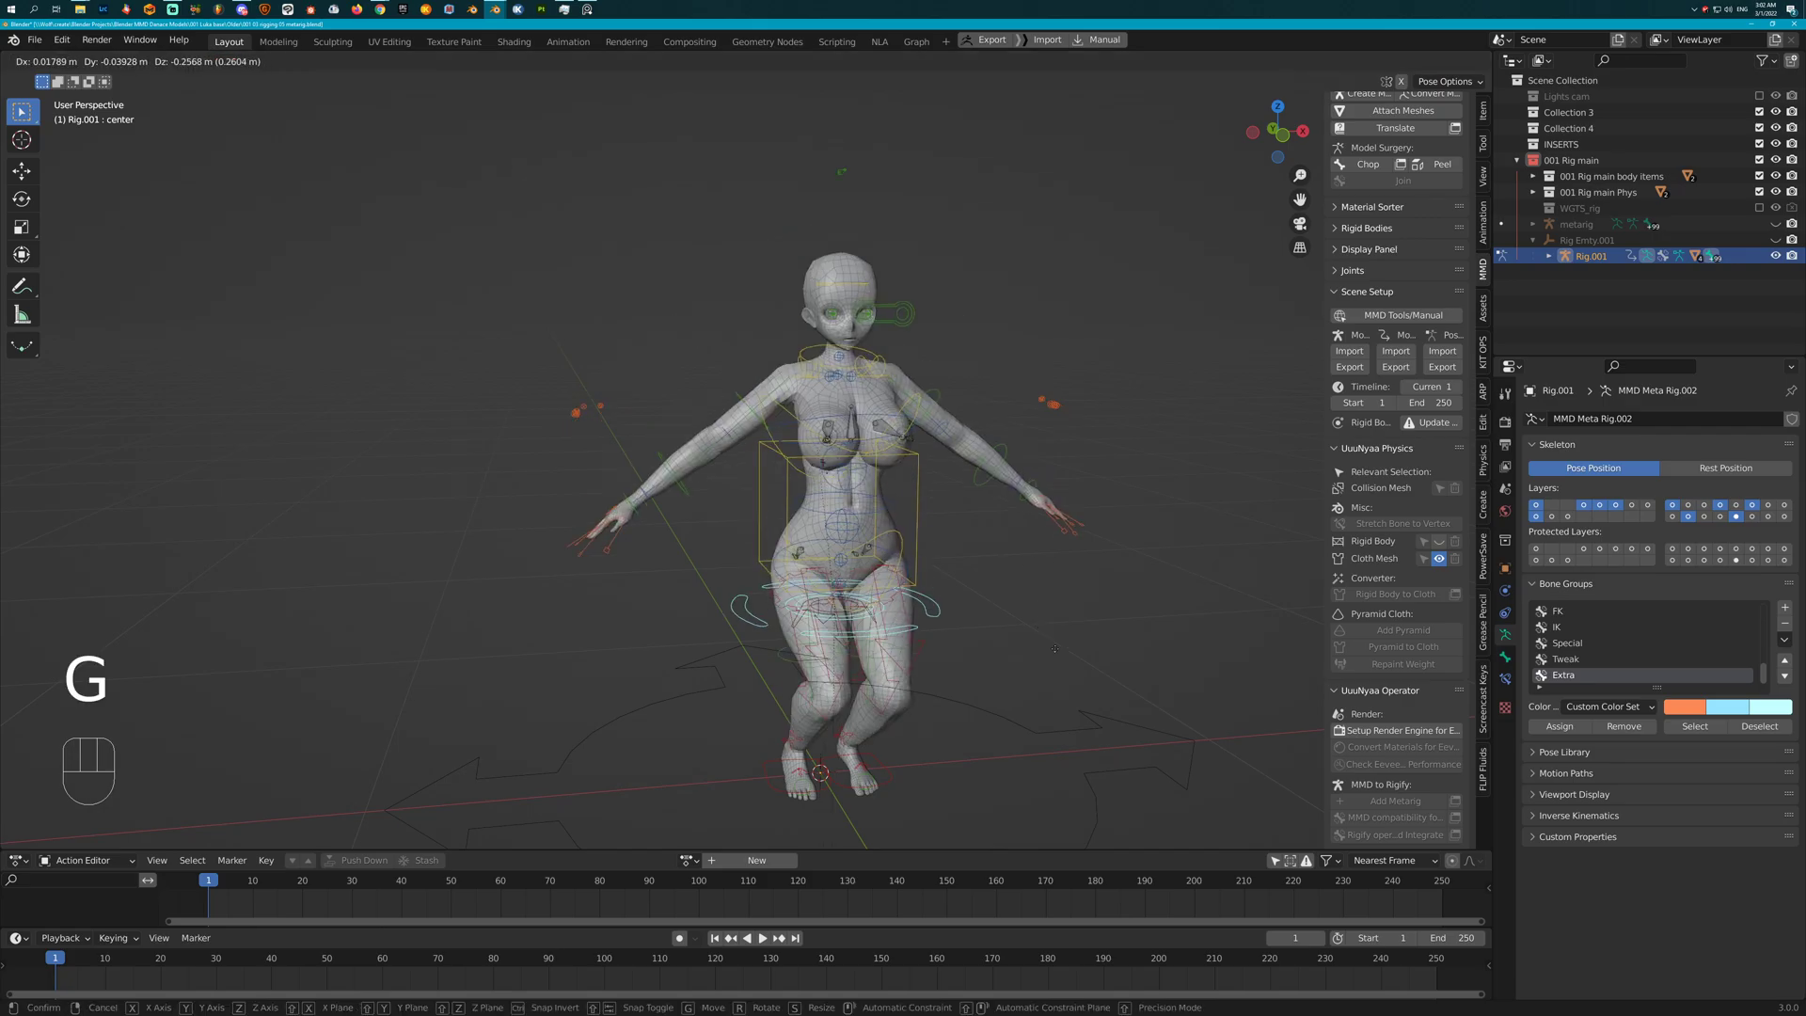
right_click(1052, 593)
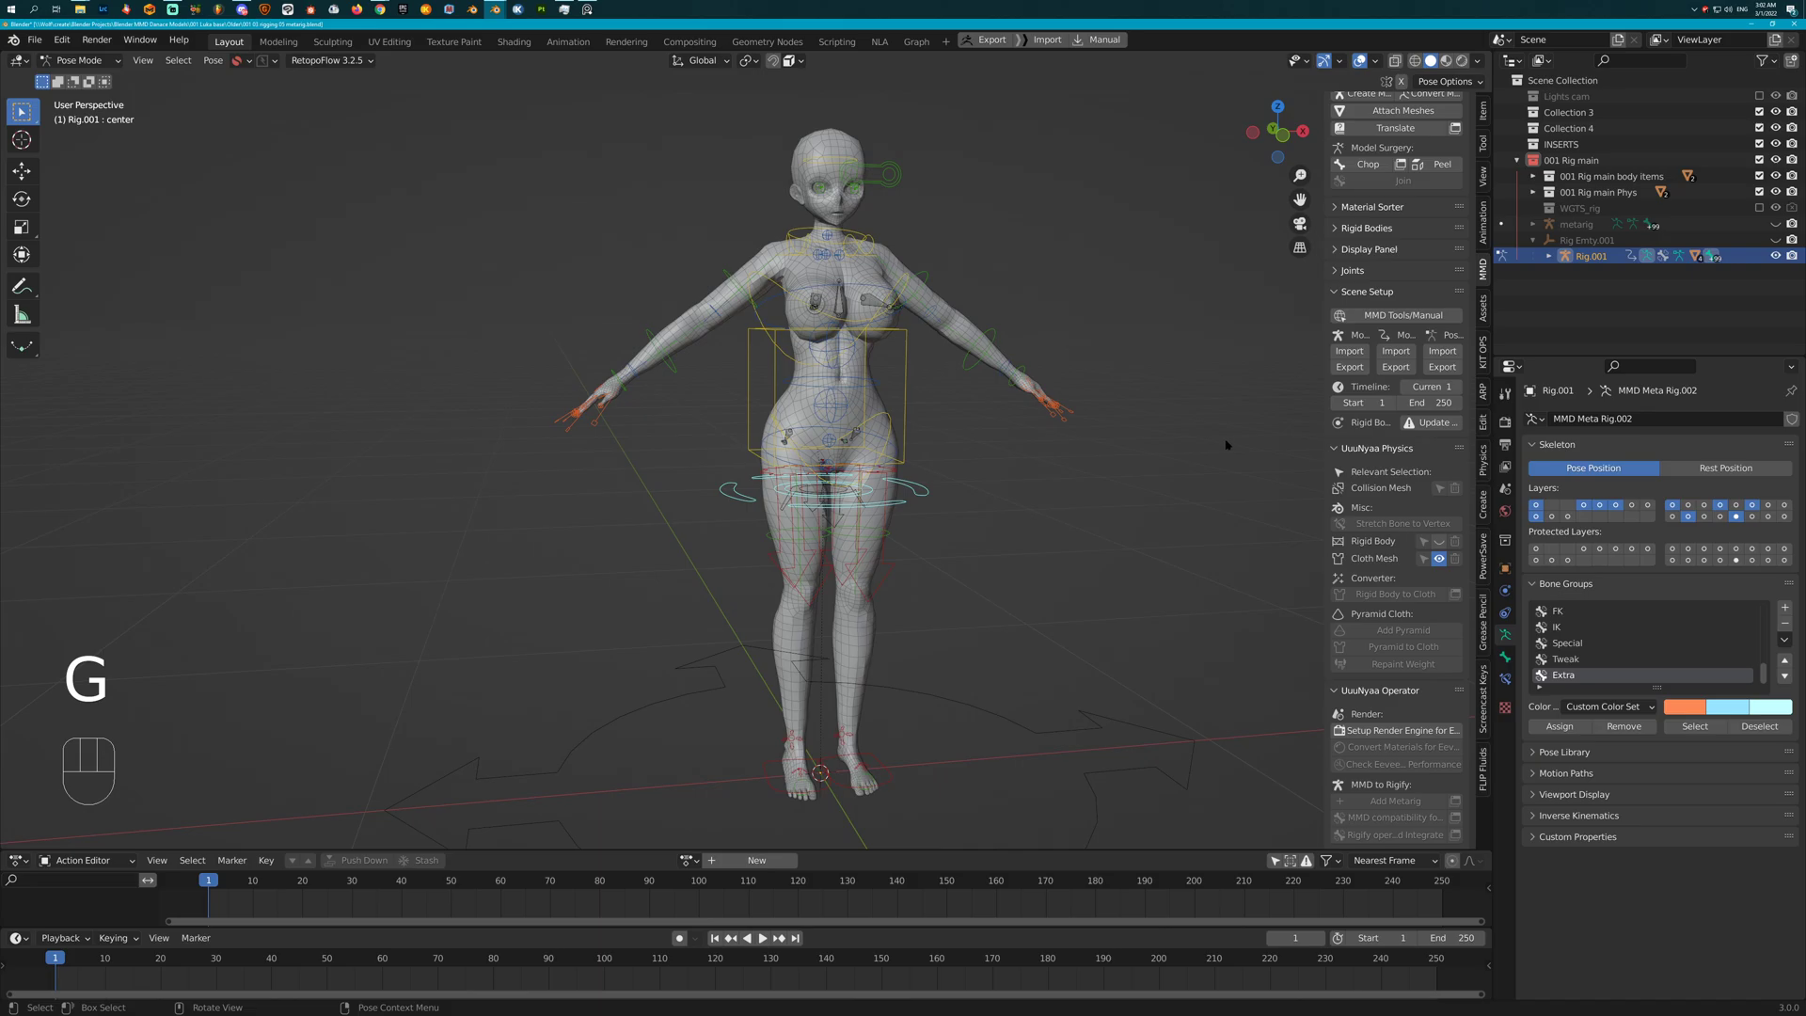
scroll(1106, 464, "down", 1)
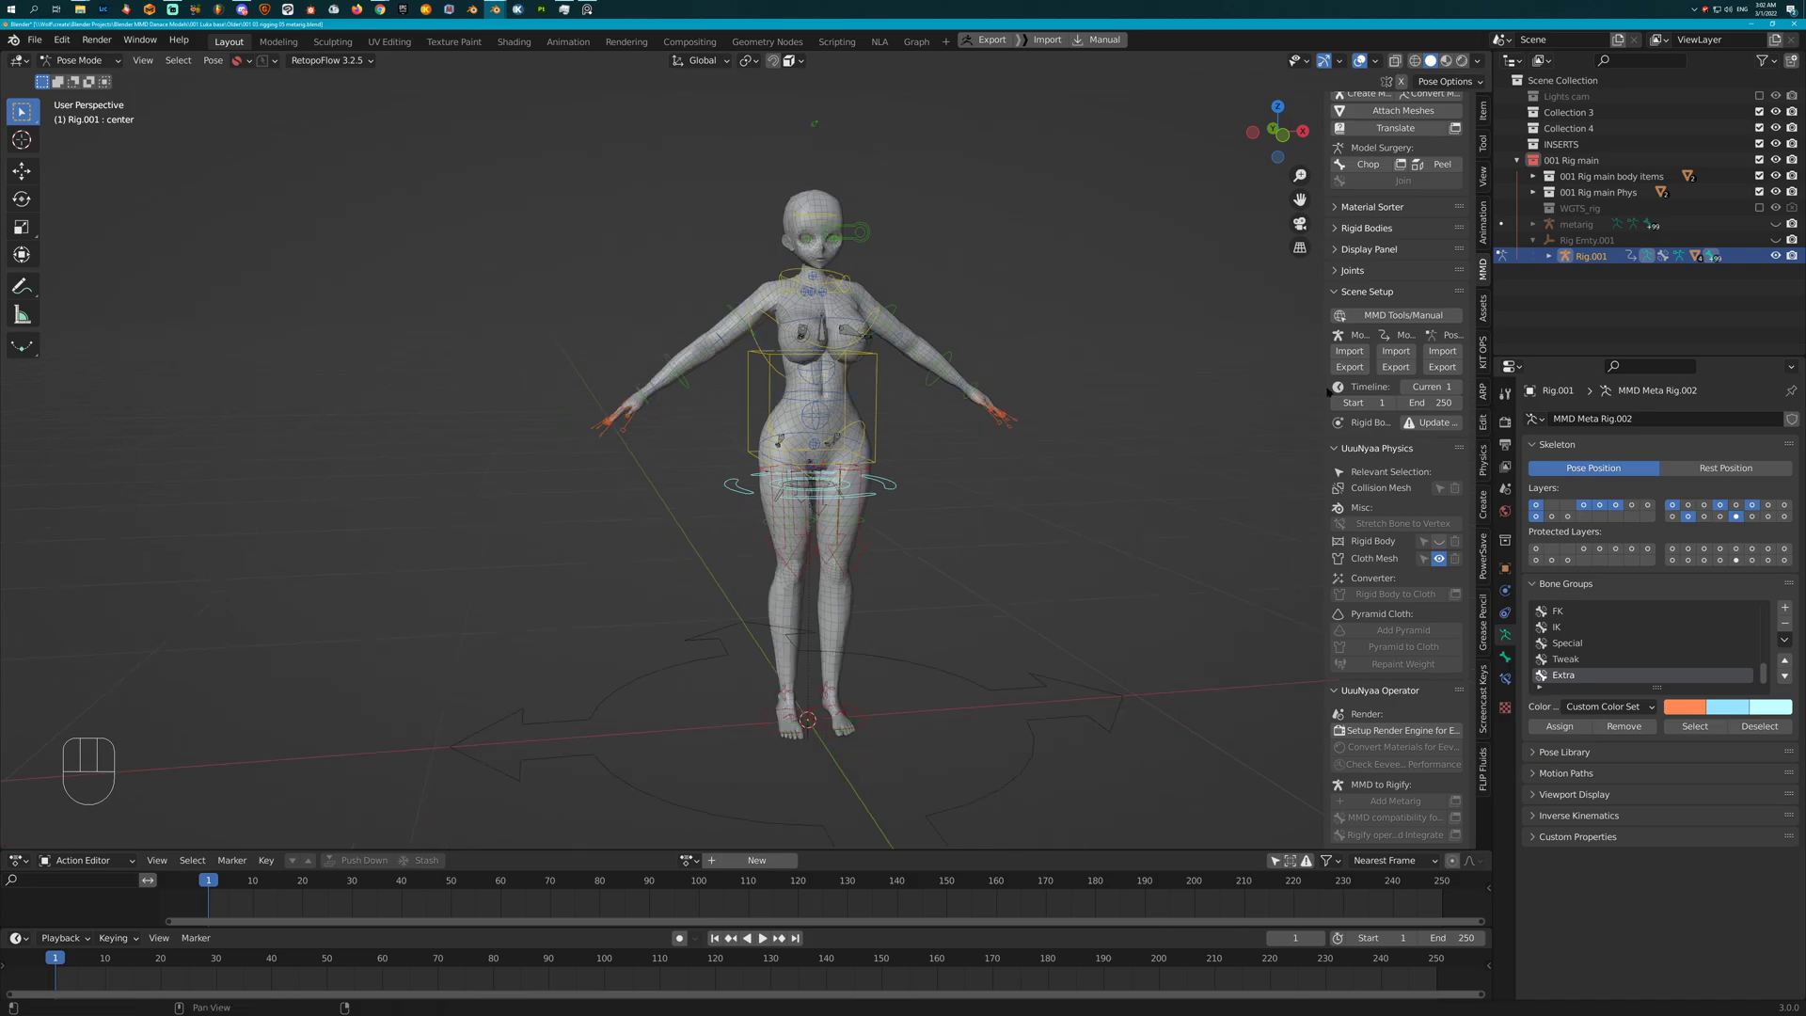
Import Motion (Tda).vmd from the Excuse me > Excuse me folder onto Rig.001
left_click(1396, 351)
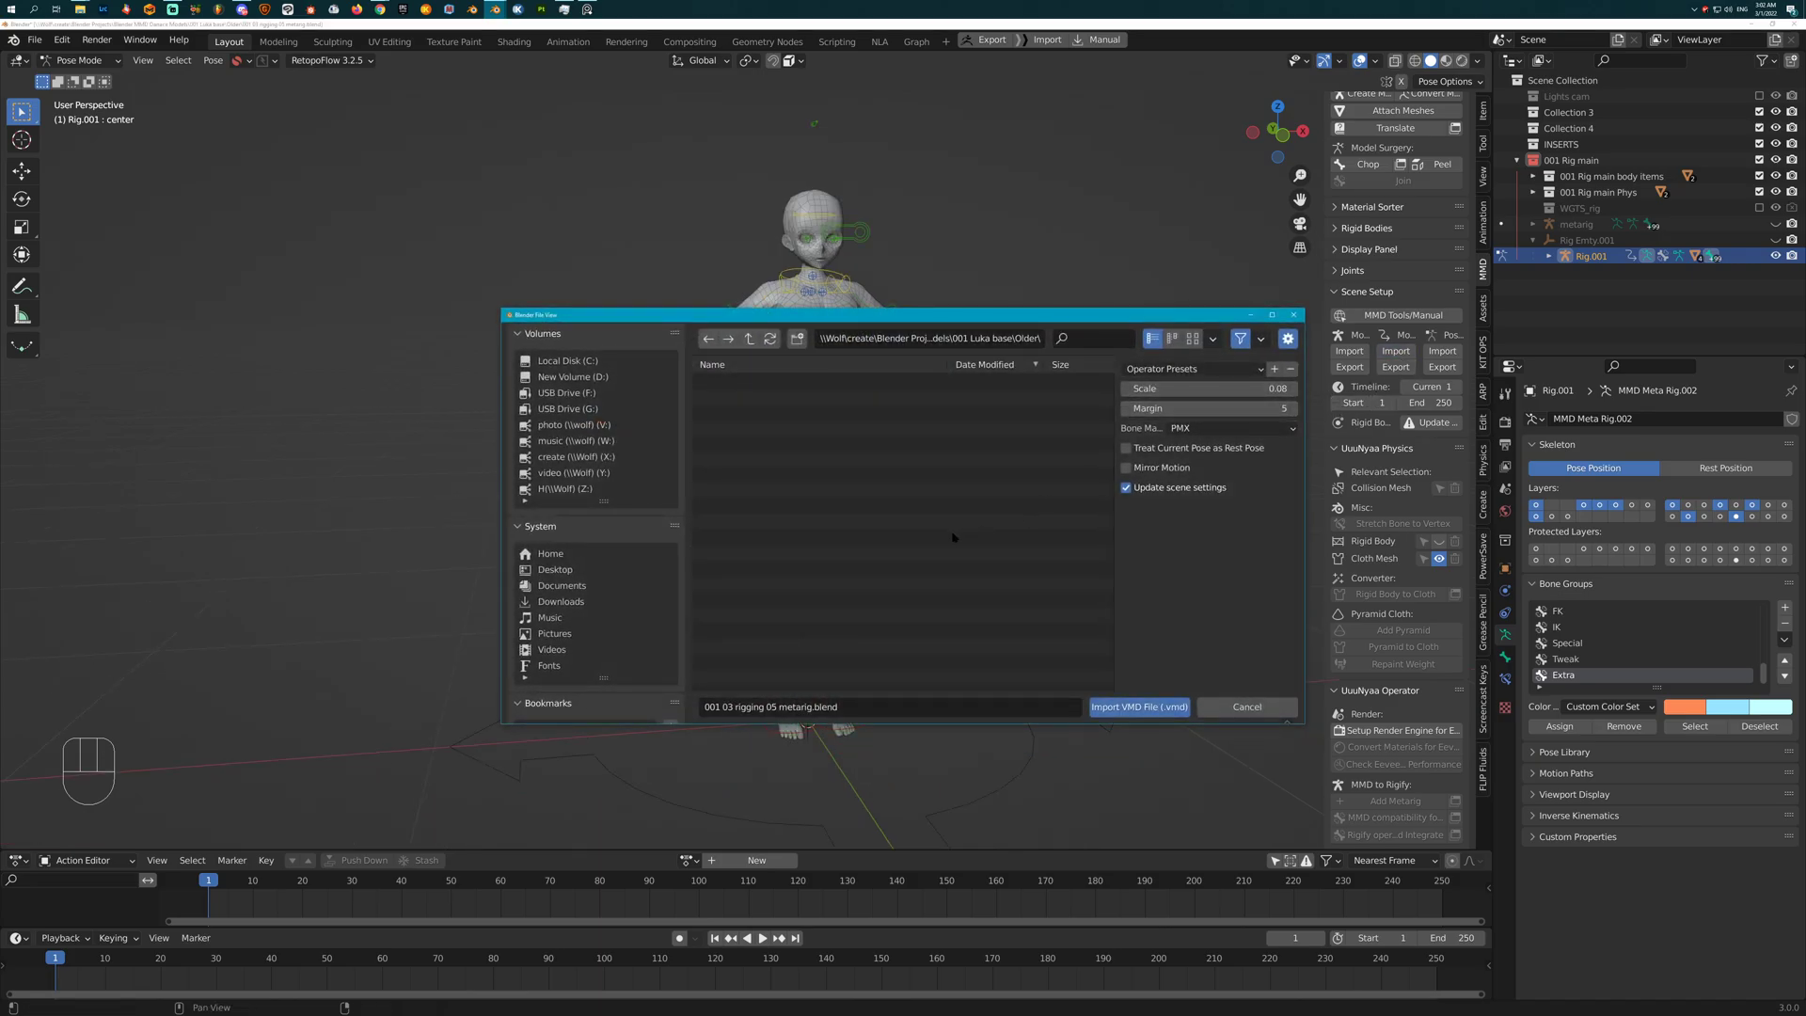
scroll(599, 586, "down", 5)
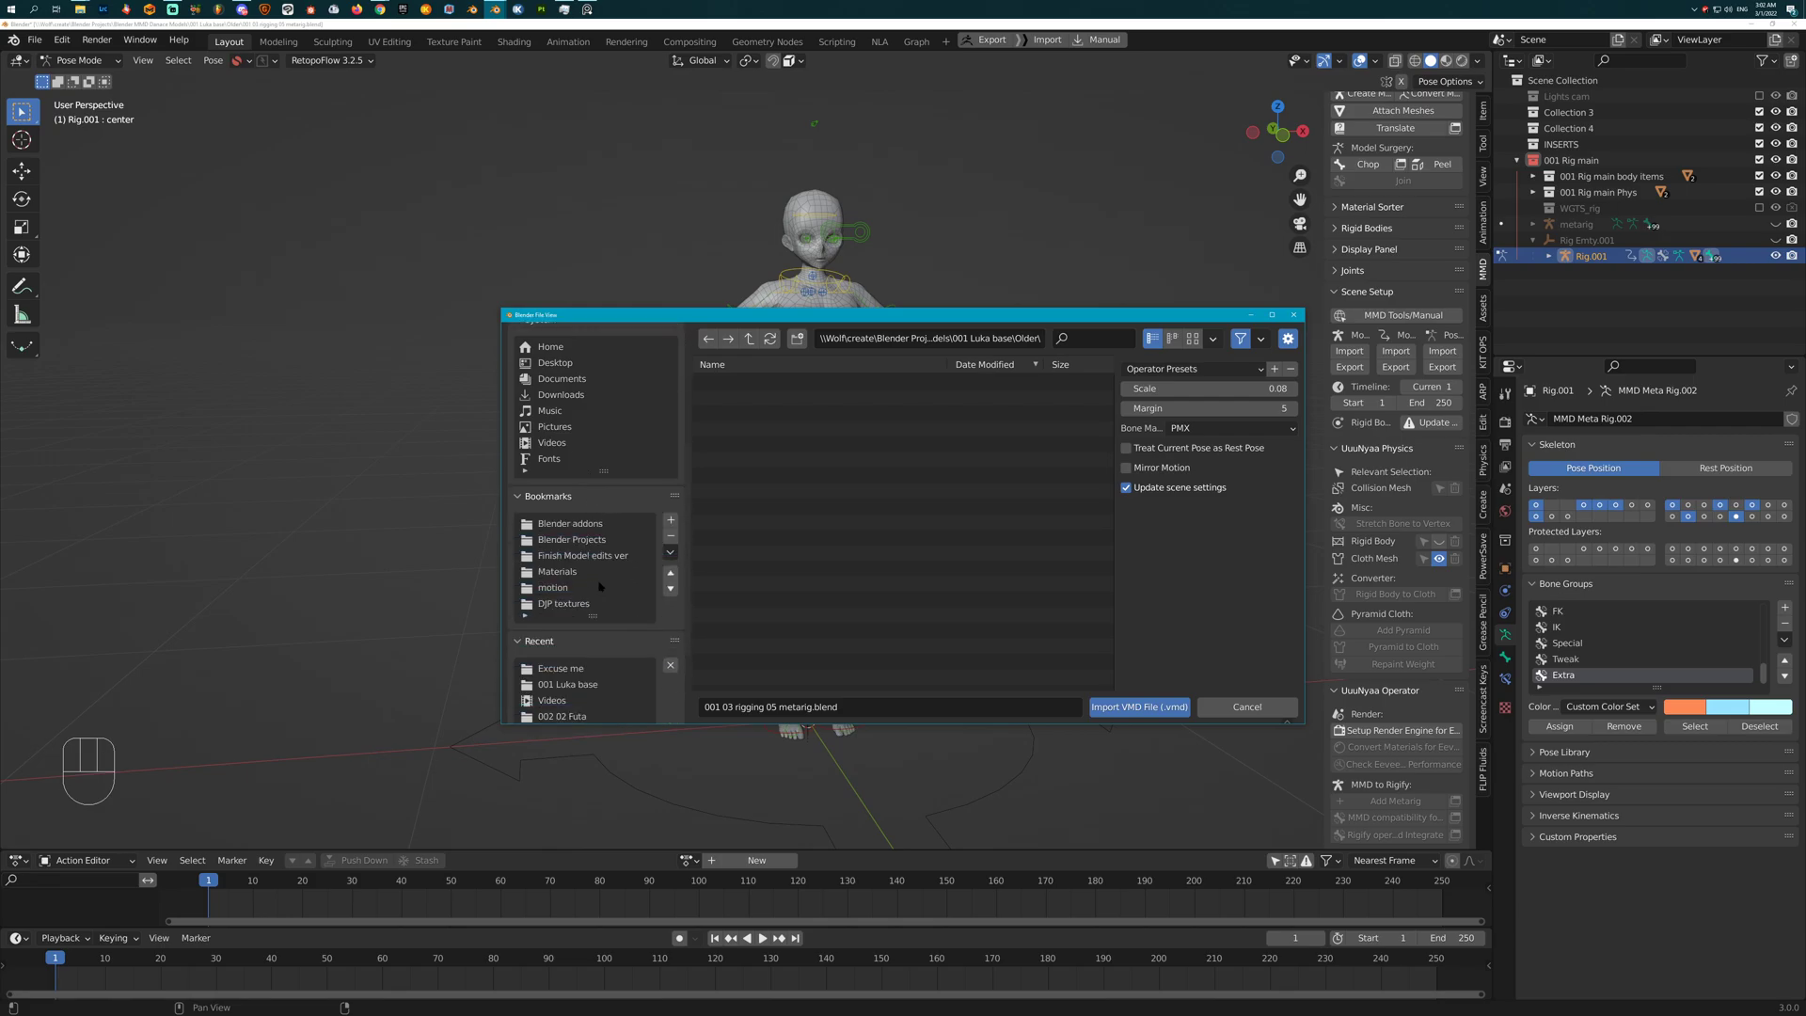
left_click(565, 590)
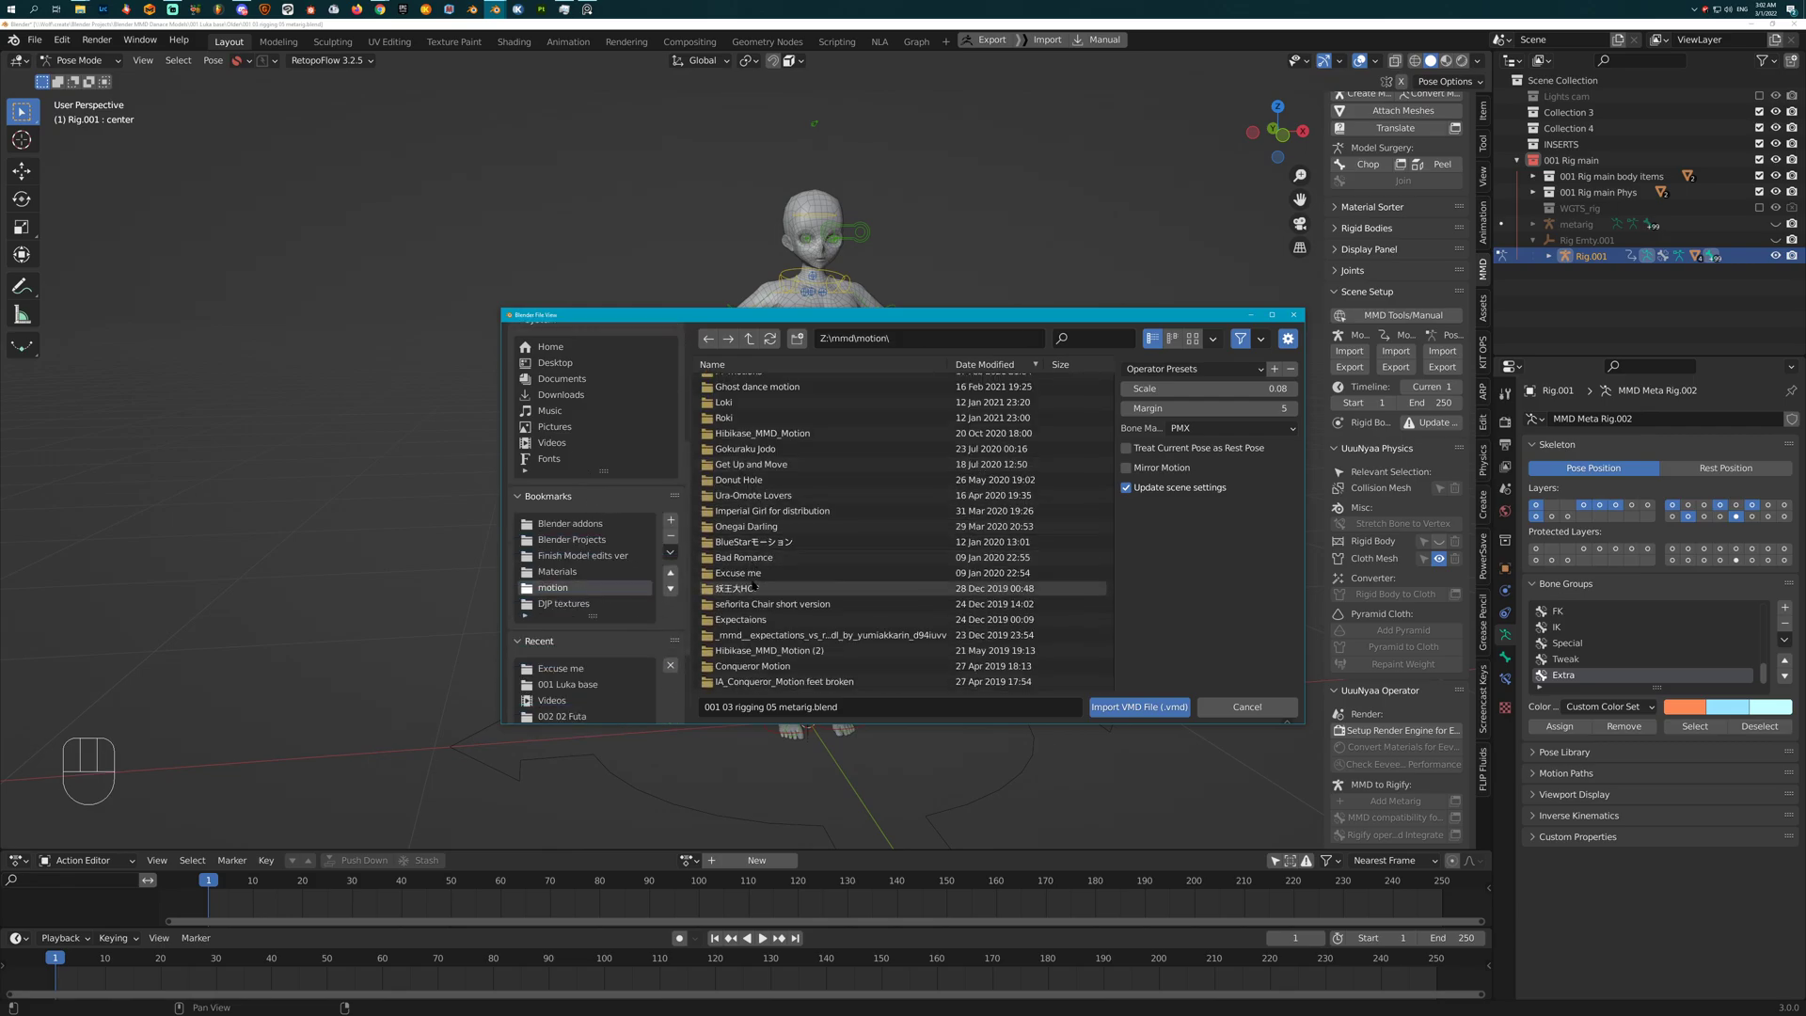
double_click(738, 535)
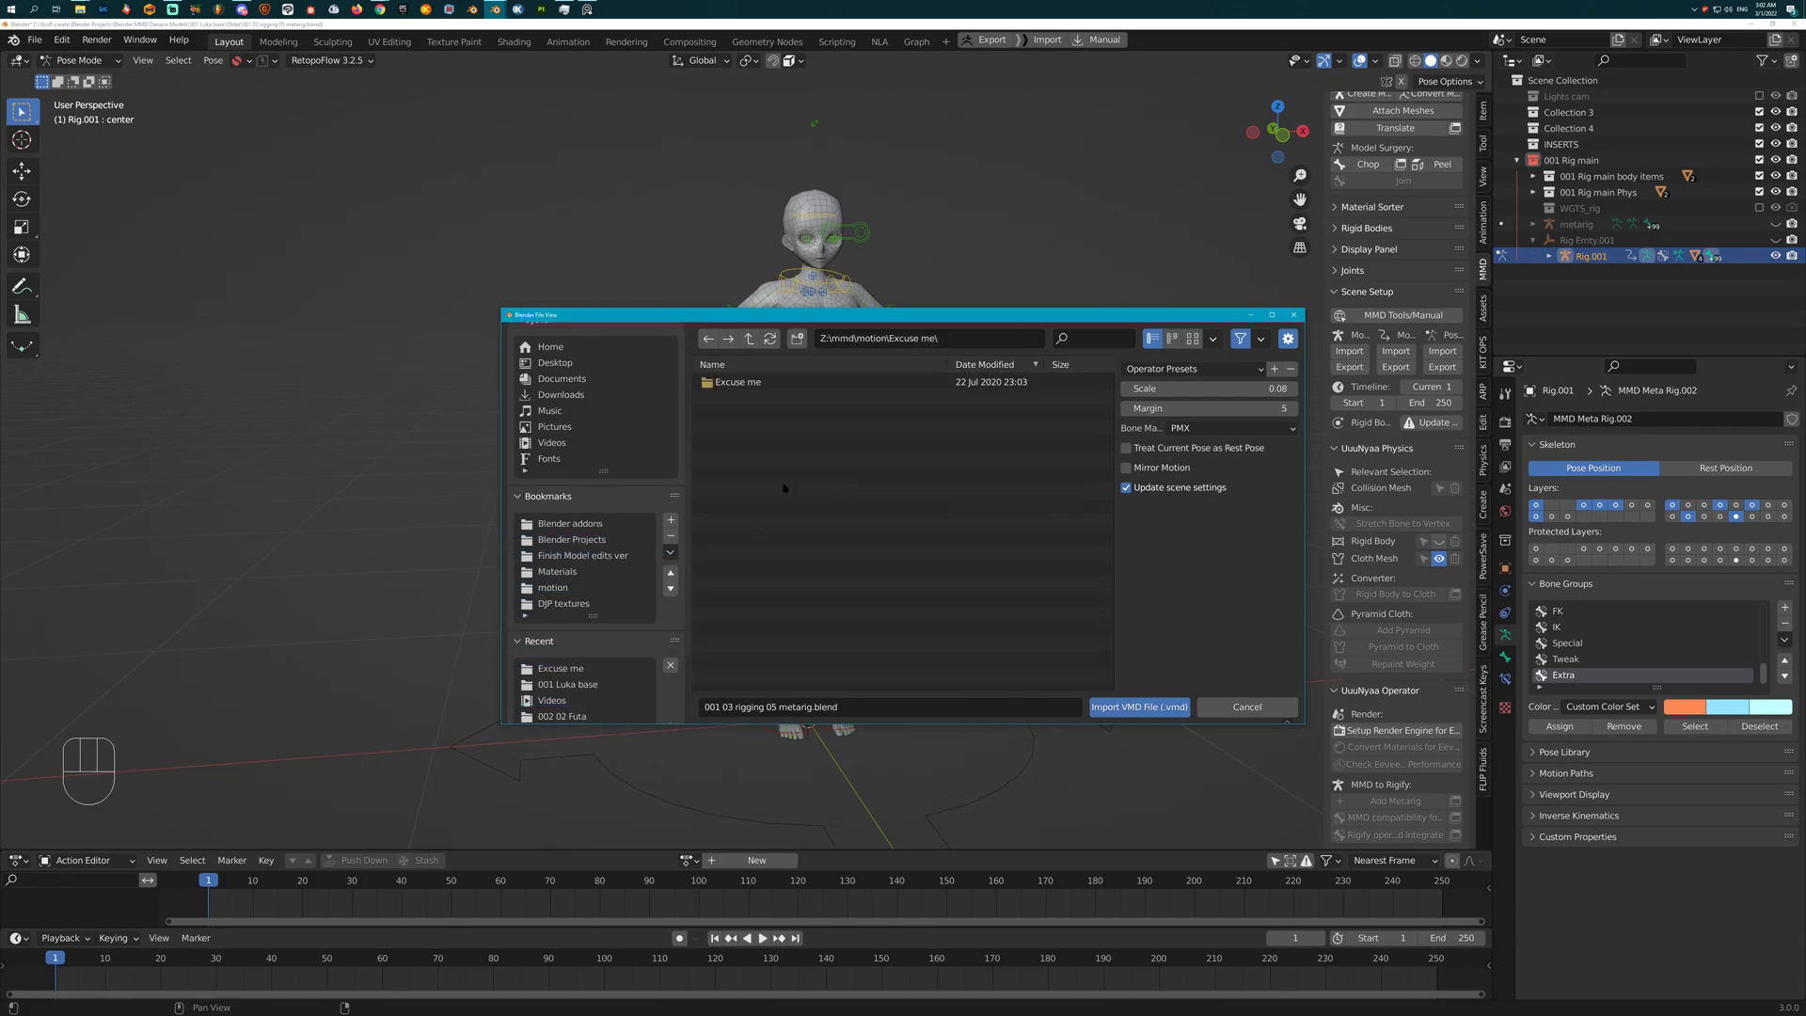
left_click(744, 383)
double_click(744, 383)
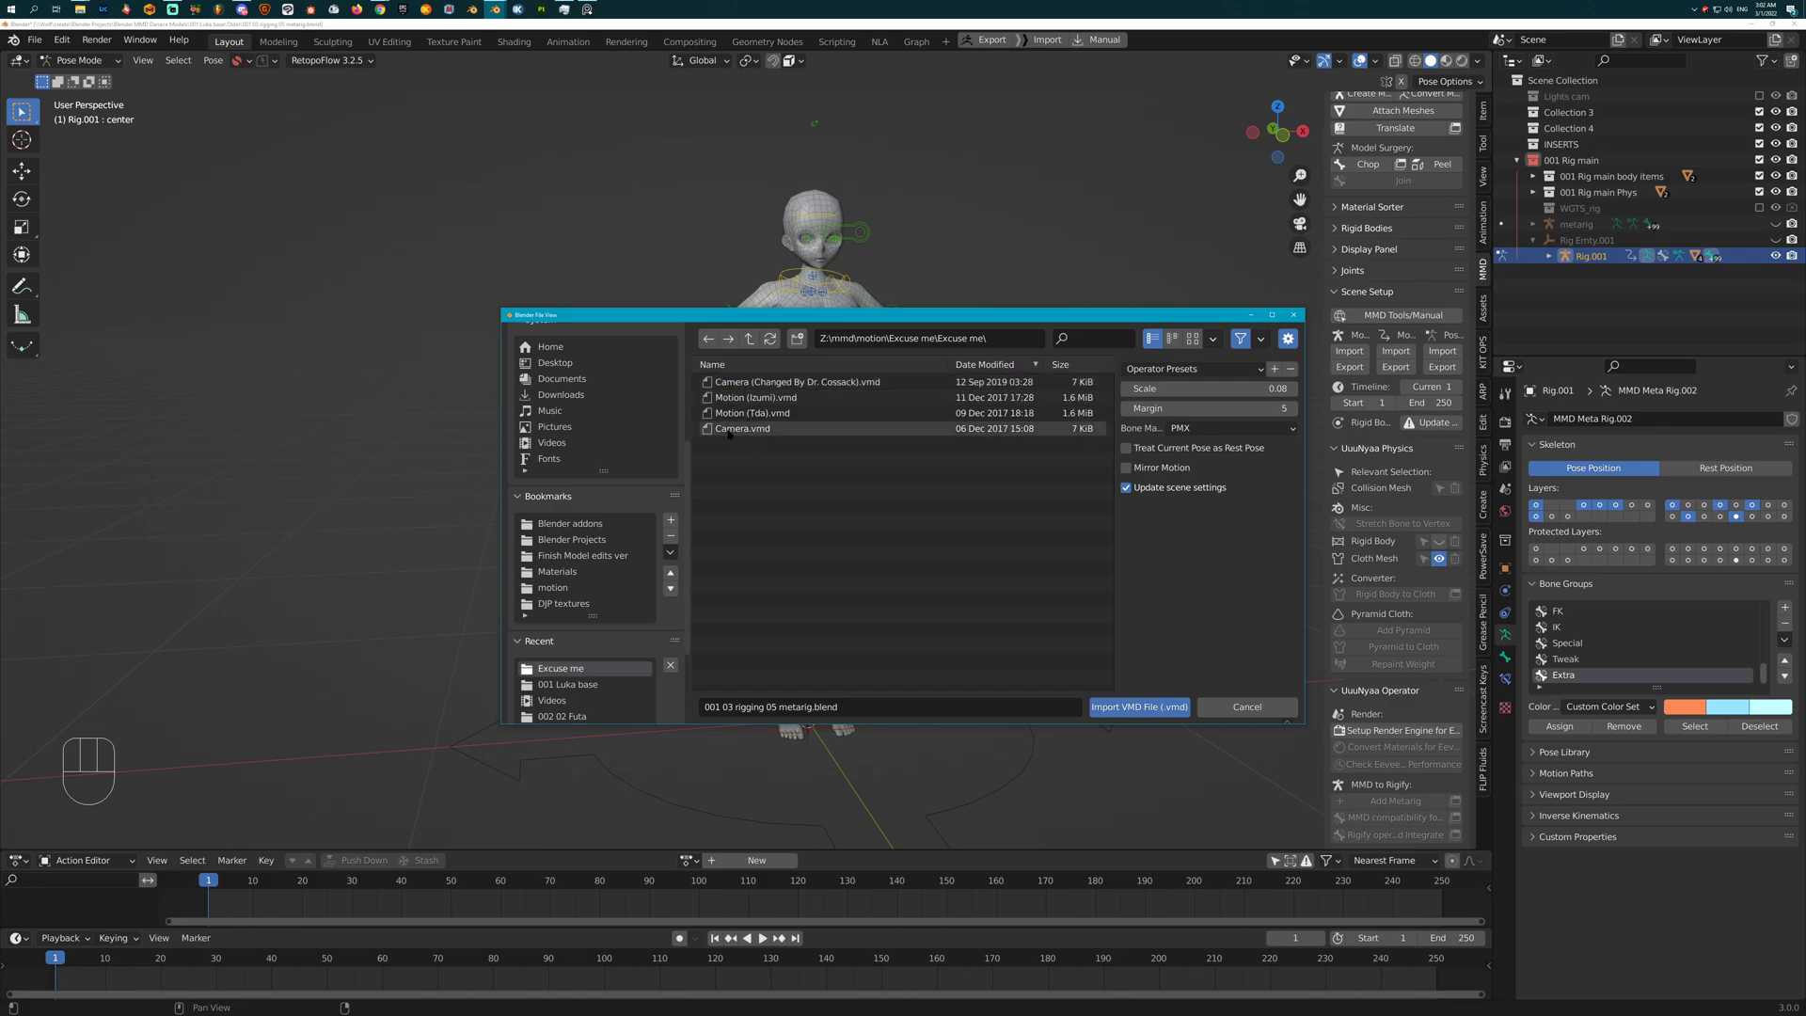
left_click(727, 415)
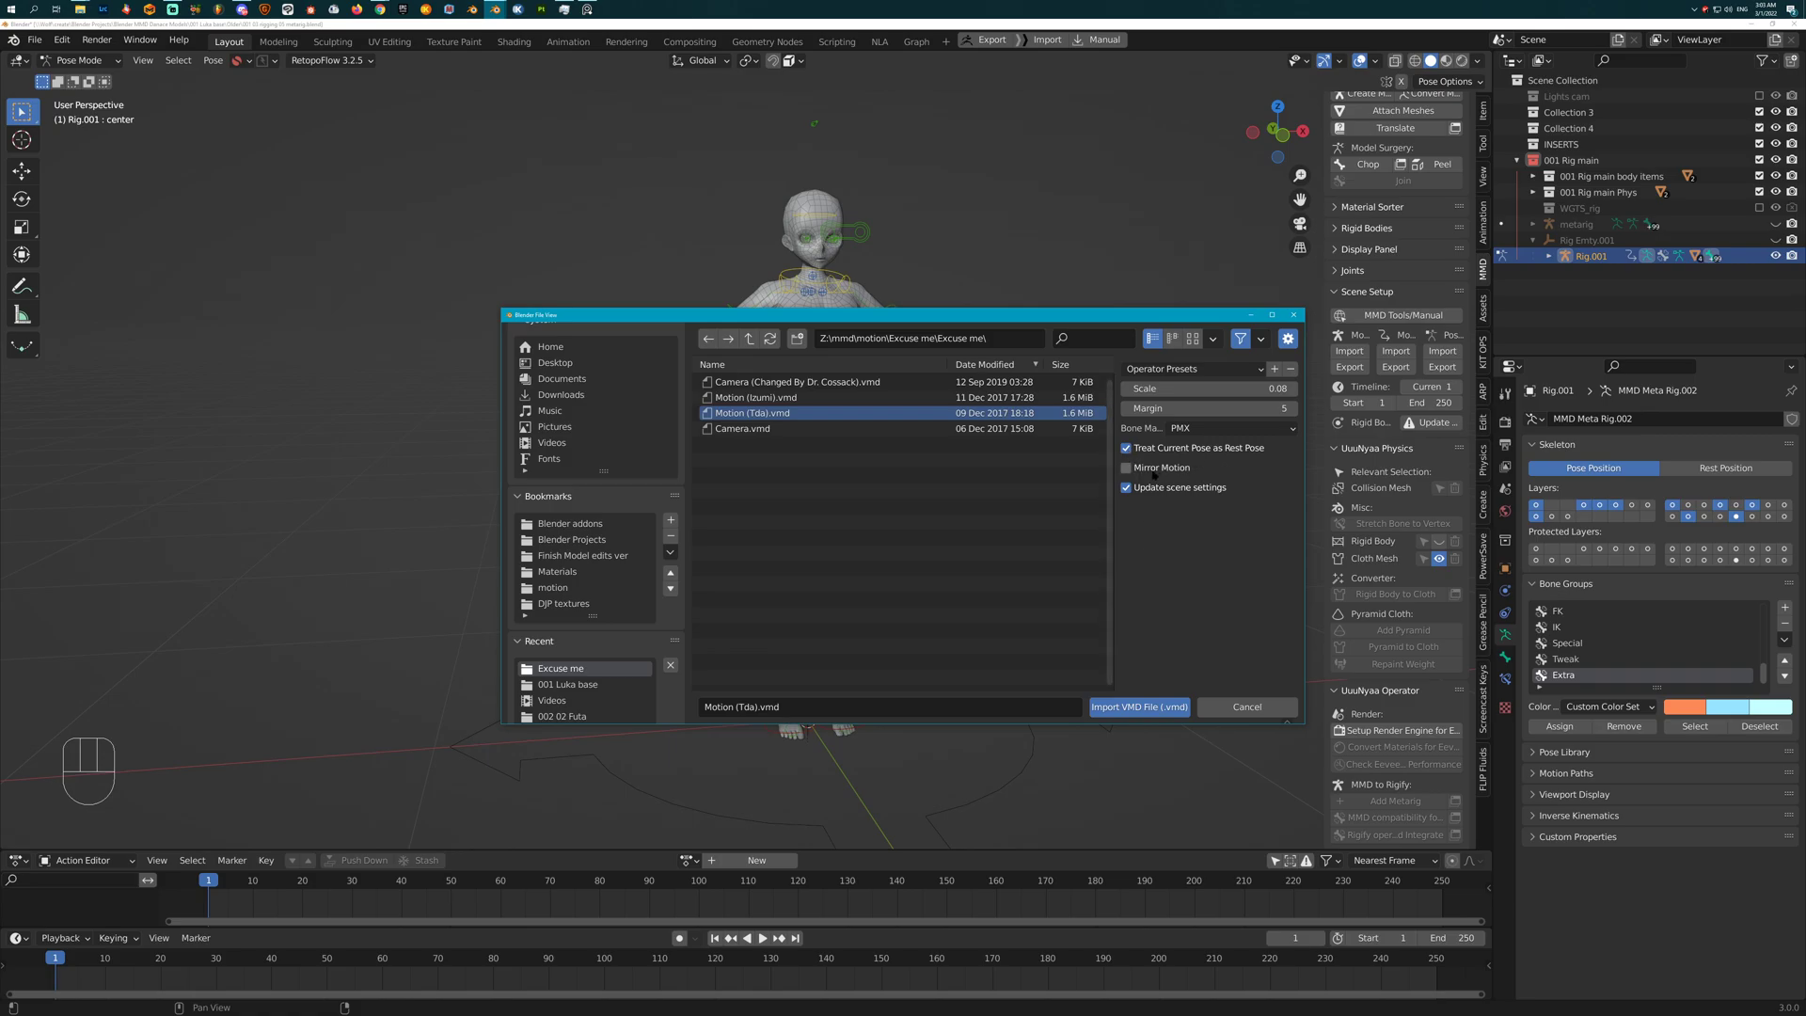
left_click(1132, 706)
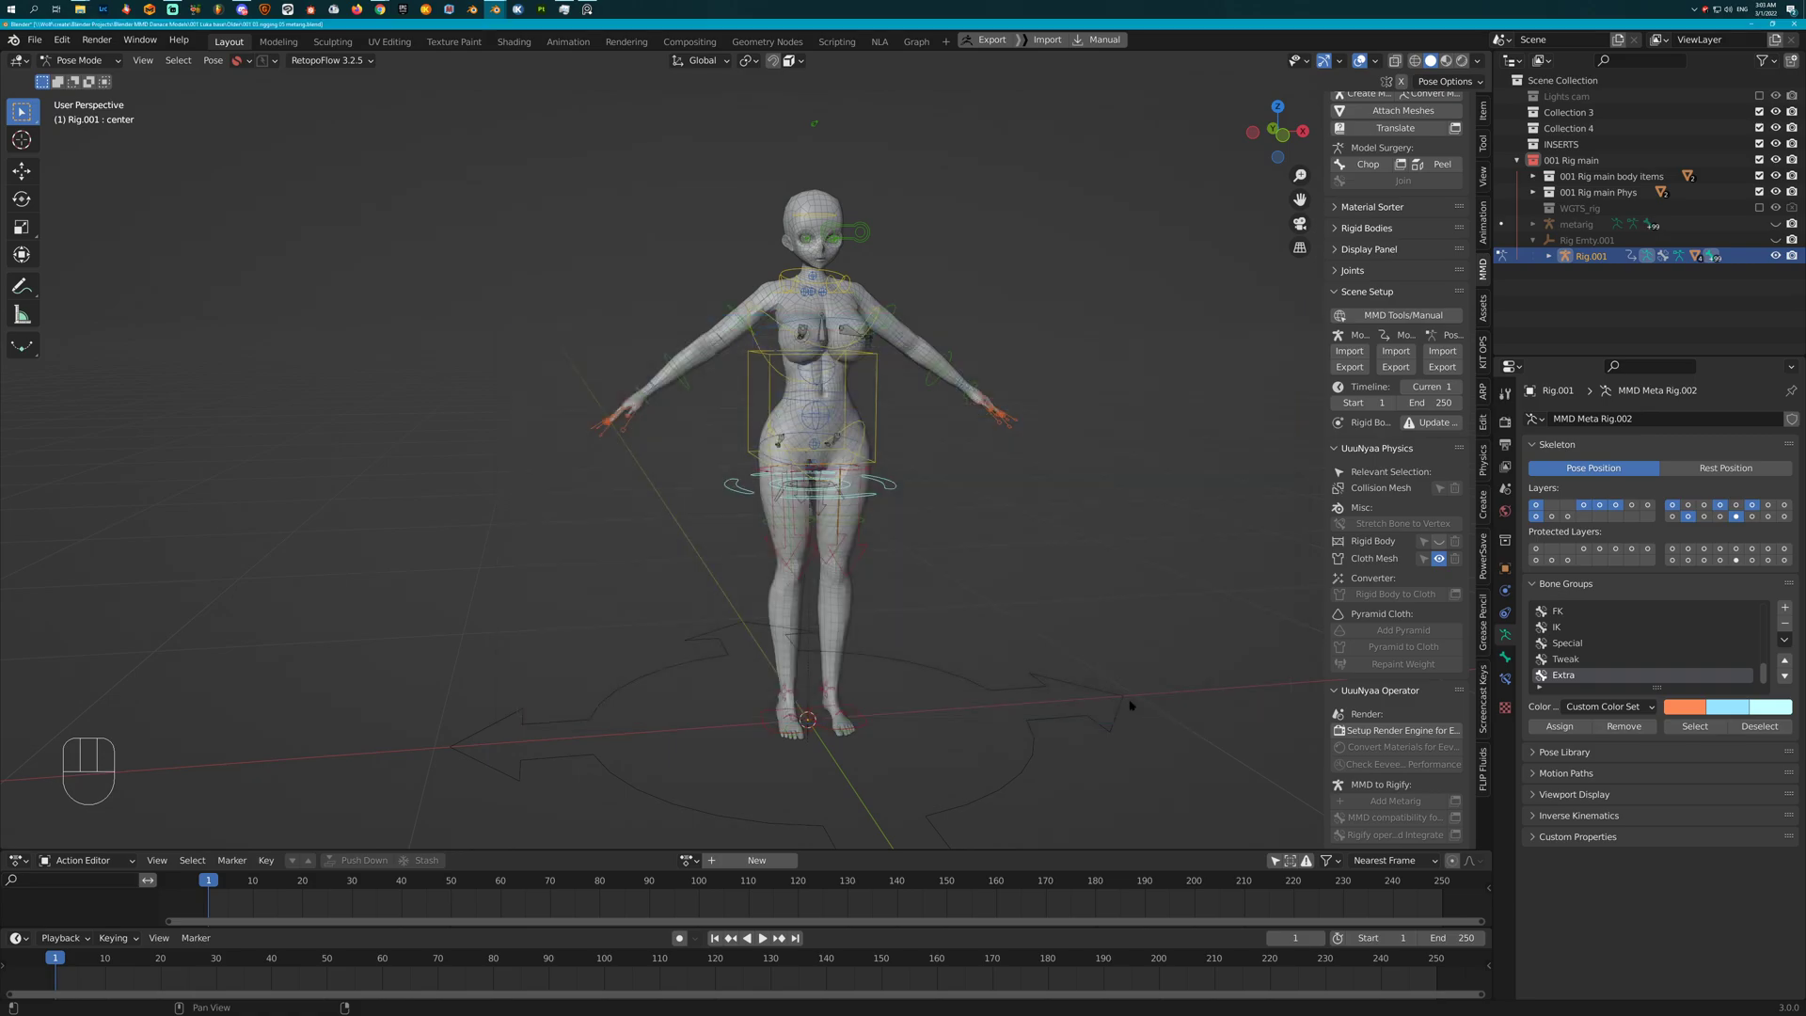
Play the Motion (Tda) dance while orbiting the dancer, then stop and rewind to frame 1
mouse_move(1002, 632)
middle_mouse_down()
mouse_move(960, 646)
mouse_move(997, 633)
middle_mouse_up()
scroll(976, 634, "down", 3)
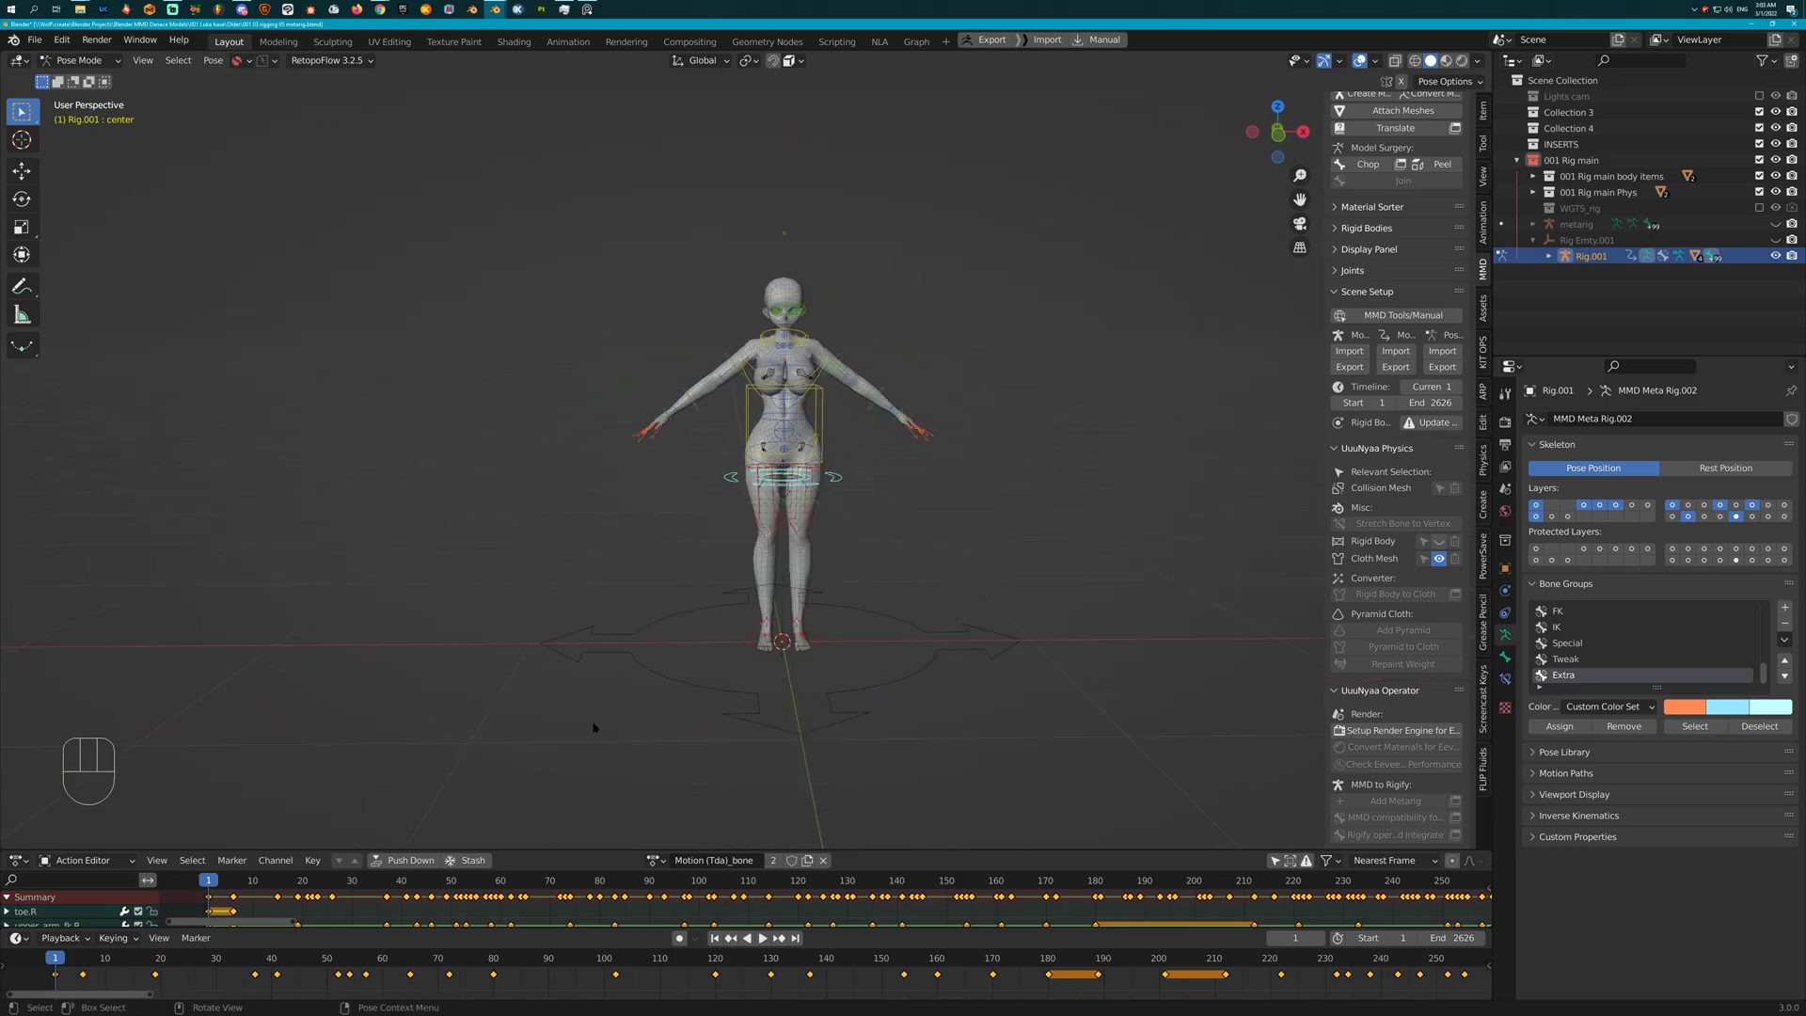
key("space")
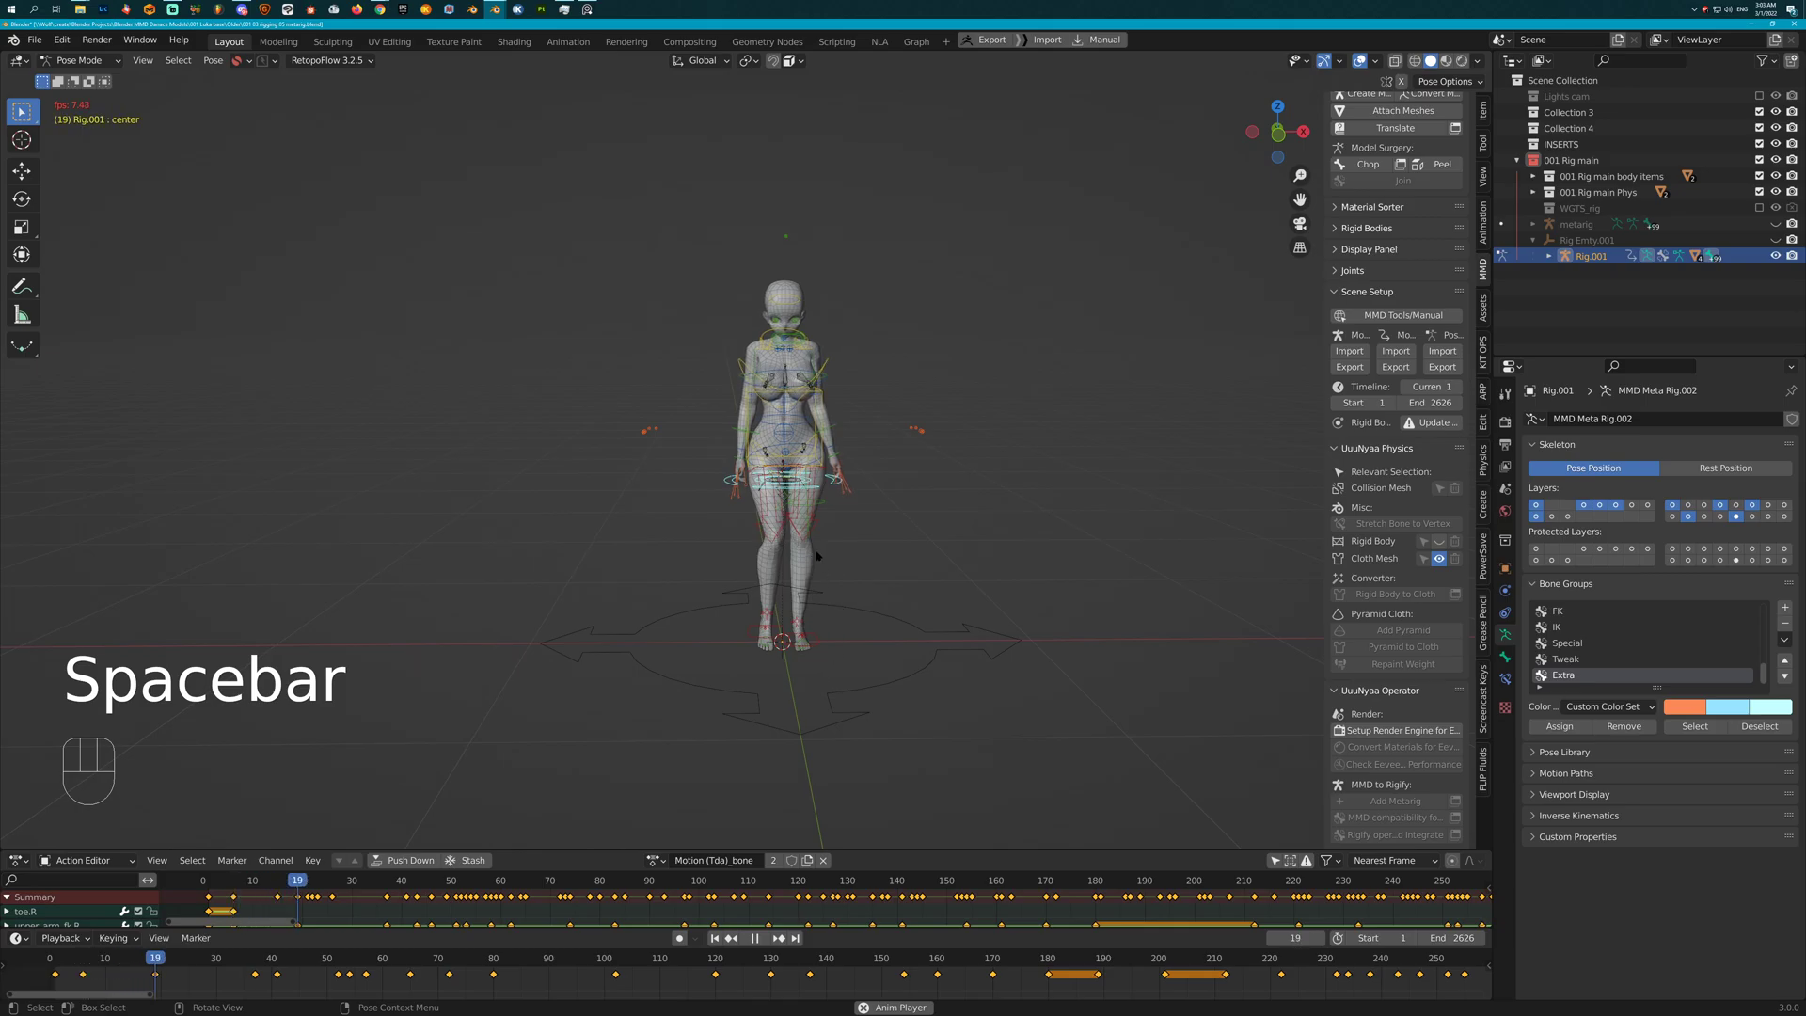
mouse_move(807, 556)
middle_mouse_down()
mouse_move(996, 556)
mouse_move(820, 563)
middle_mouse_up()
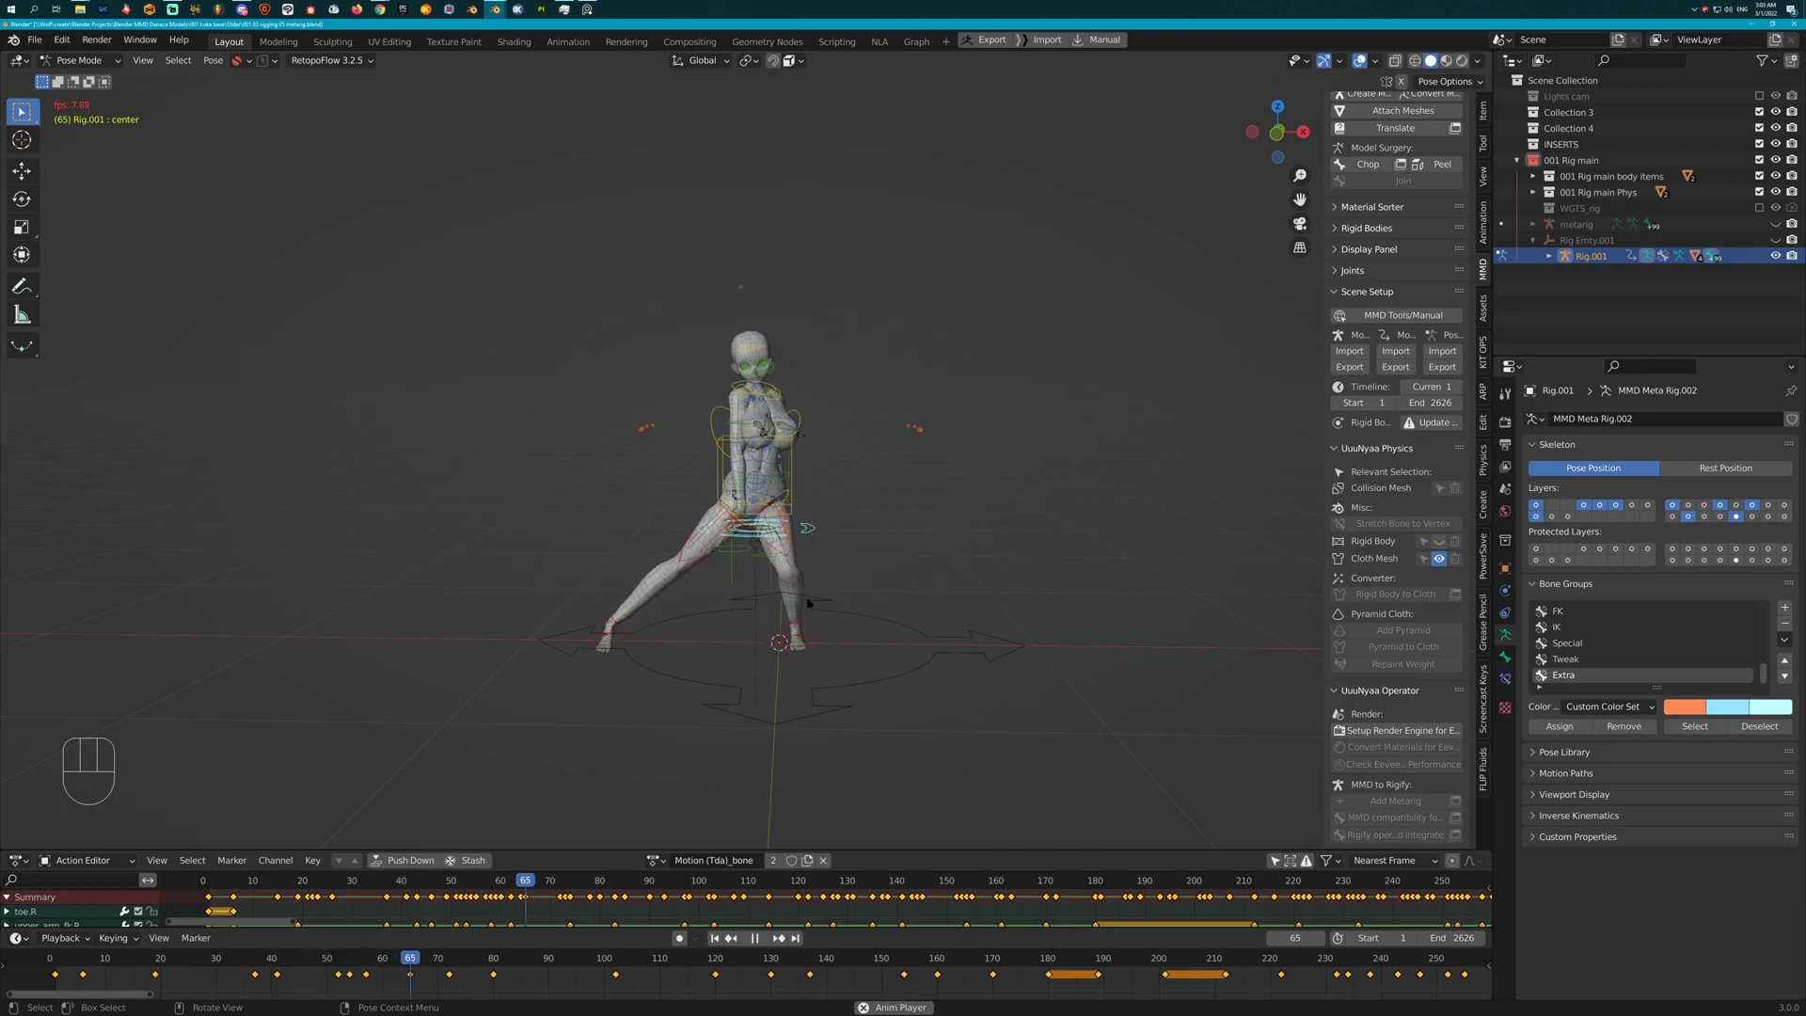
scroll(804, 562, "up", 2)
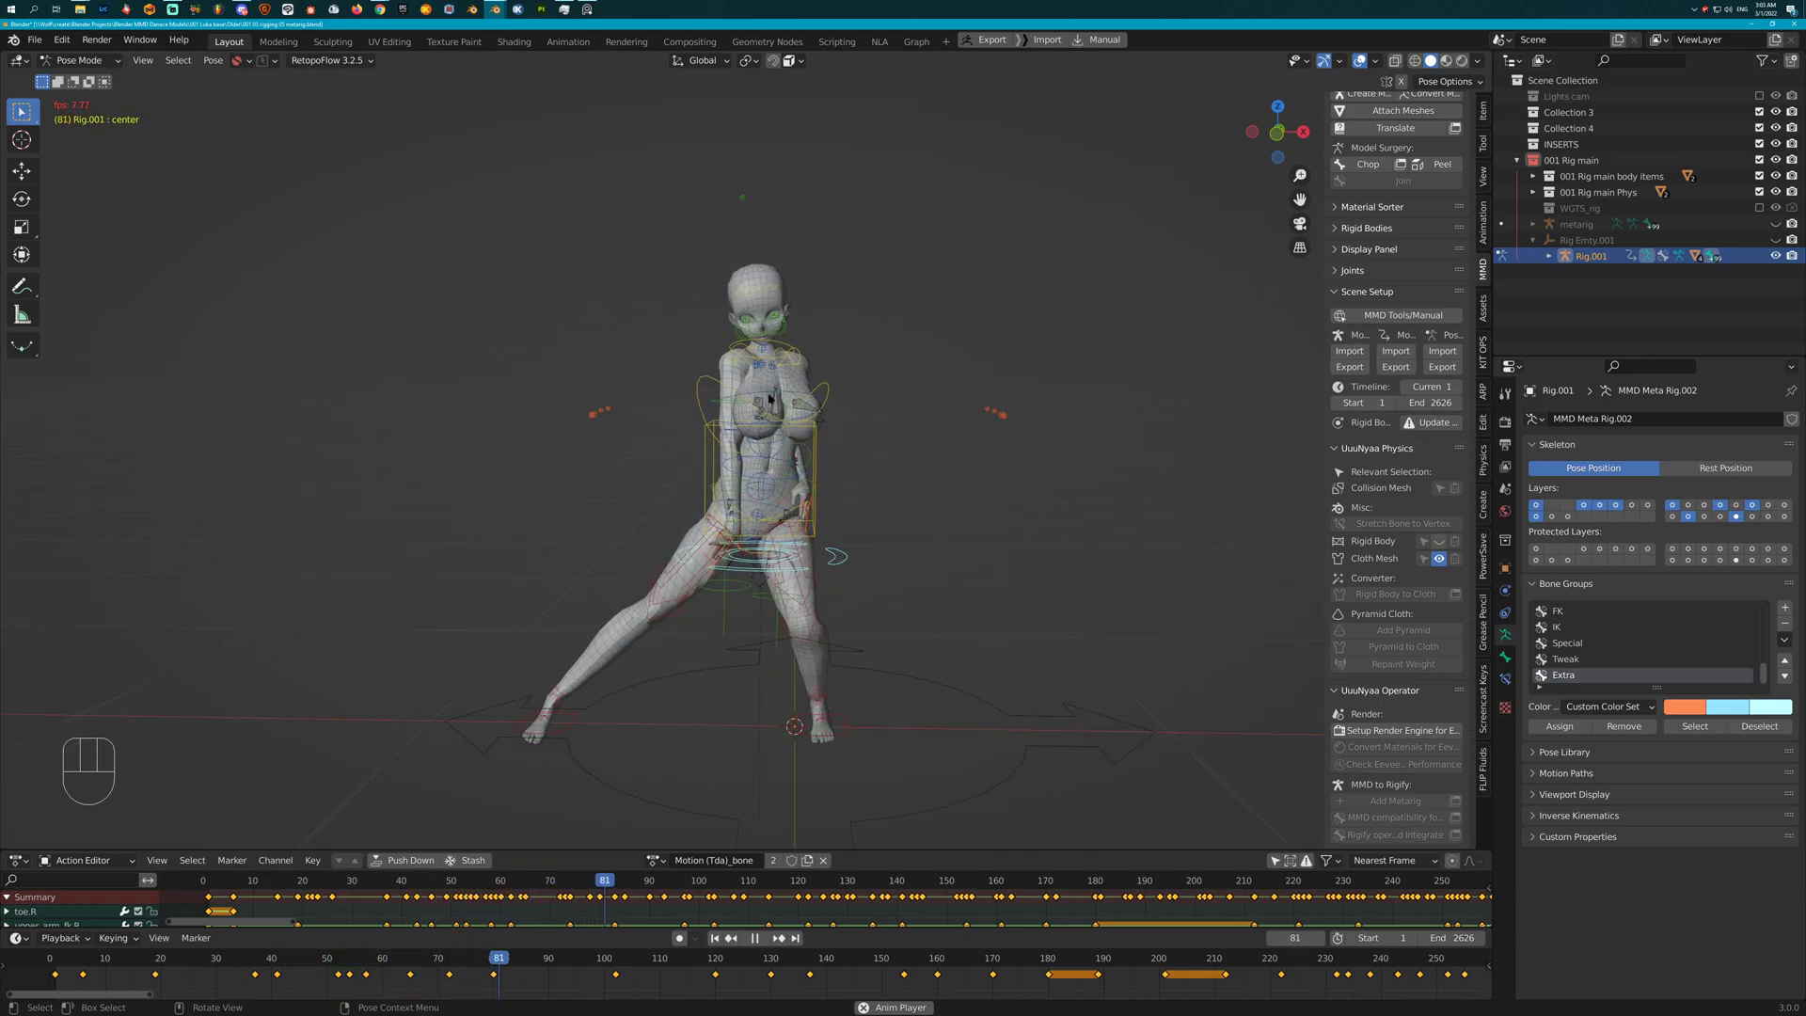
middle_click_drag(866, 555, 968, 536)
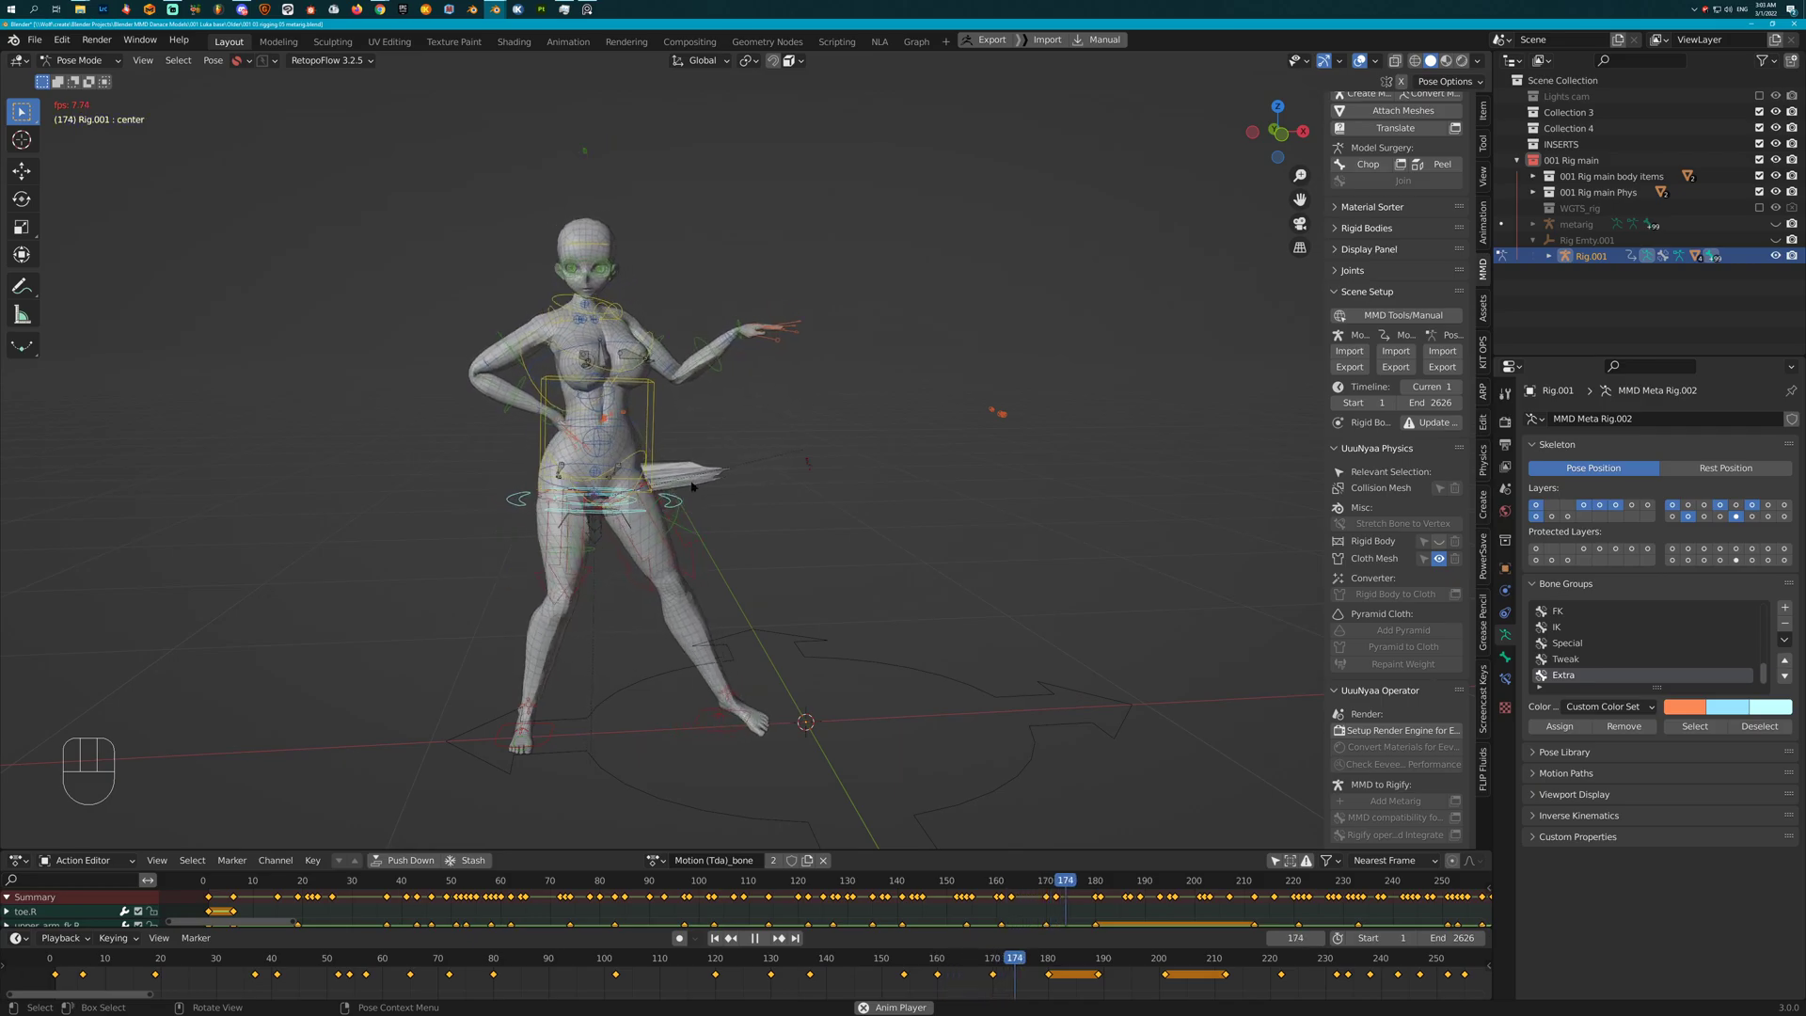
middle_click_drag(743, 555, 795, 568)
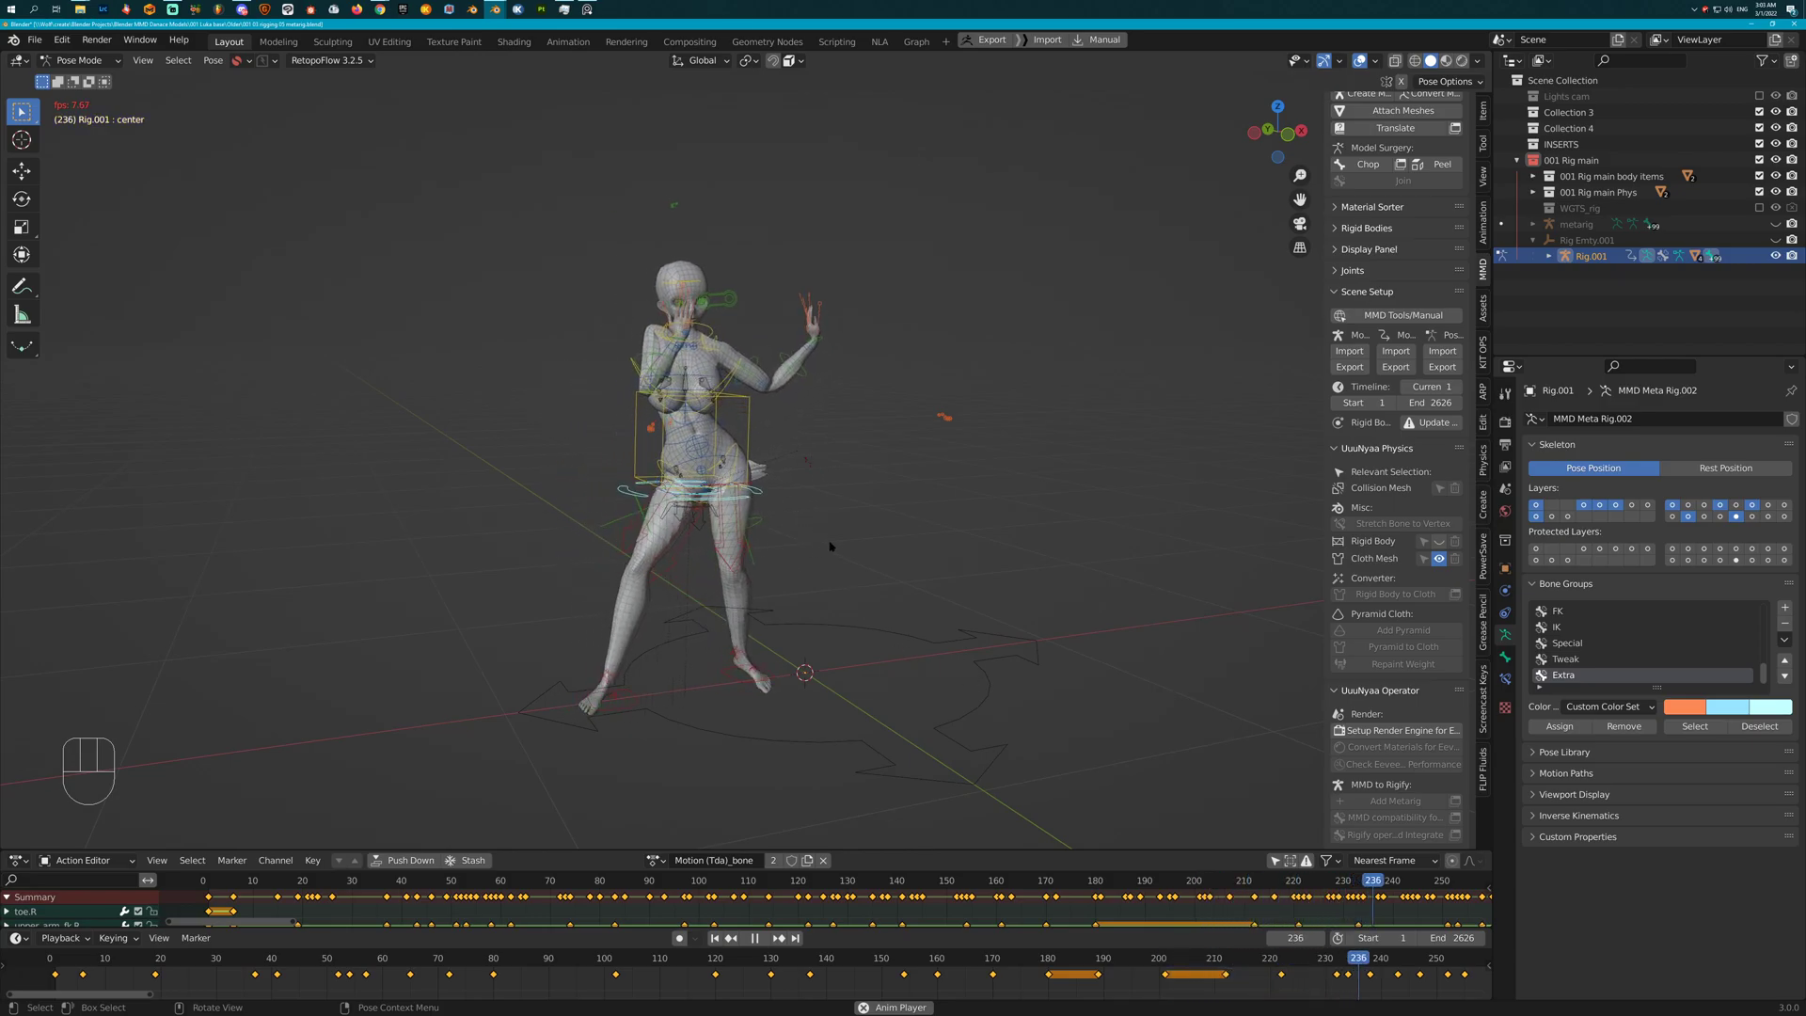
middle_click_drag(860, 559, 871, 565)
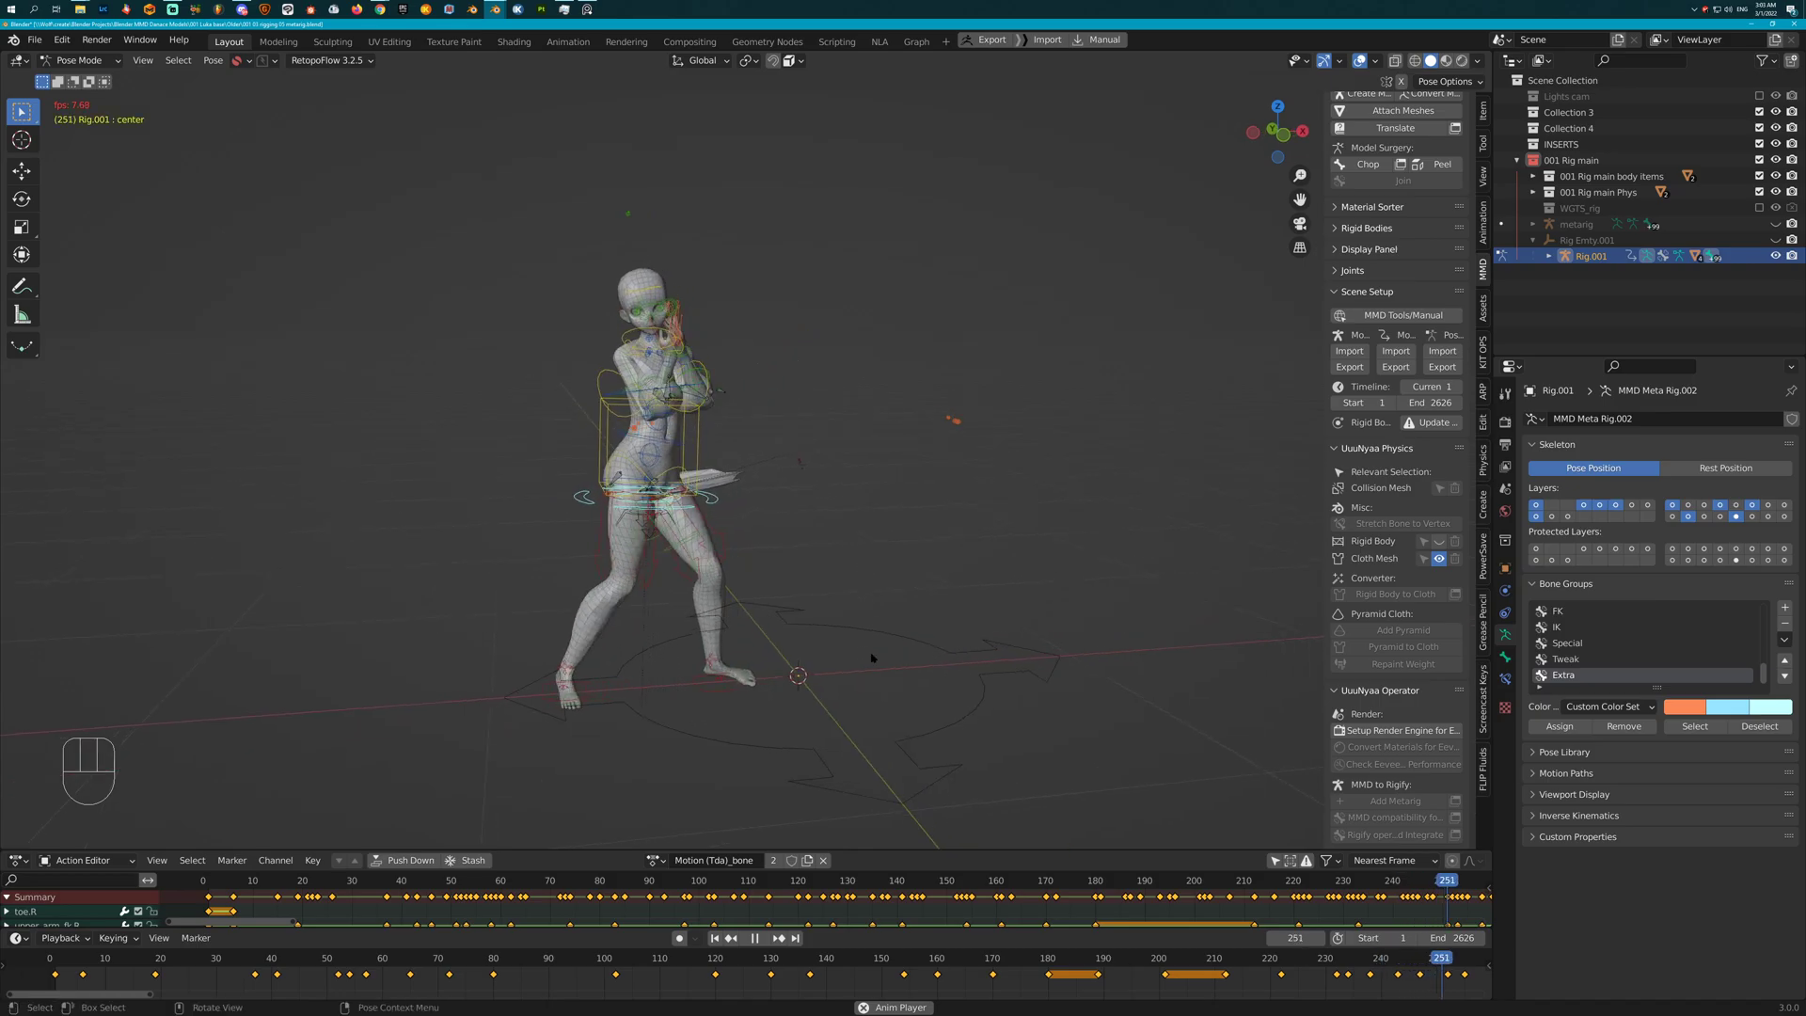
key("space")
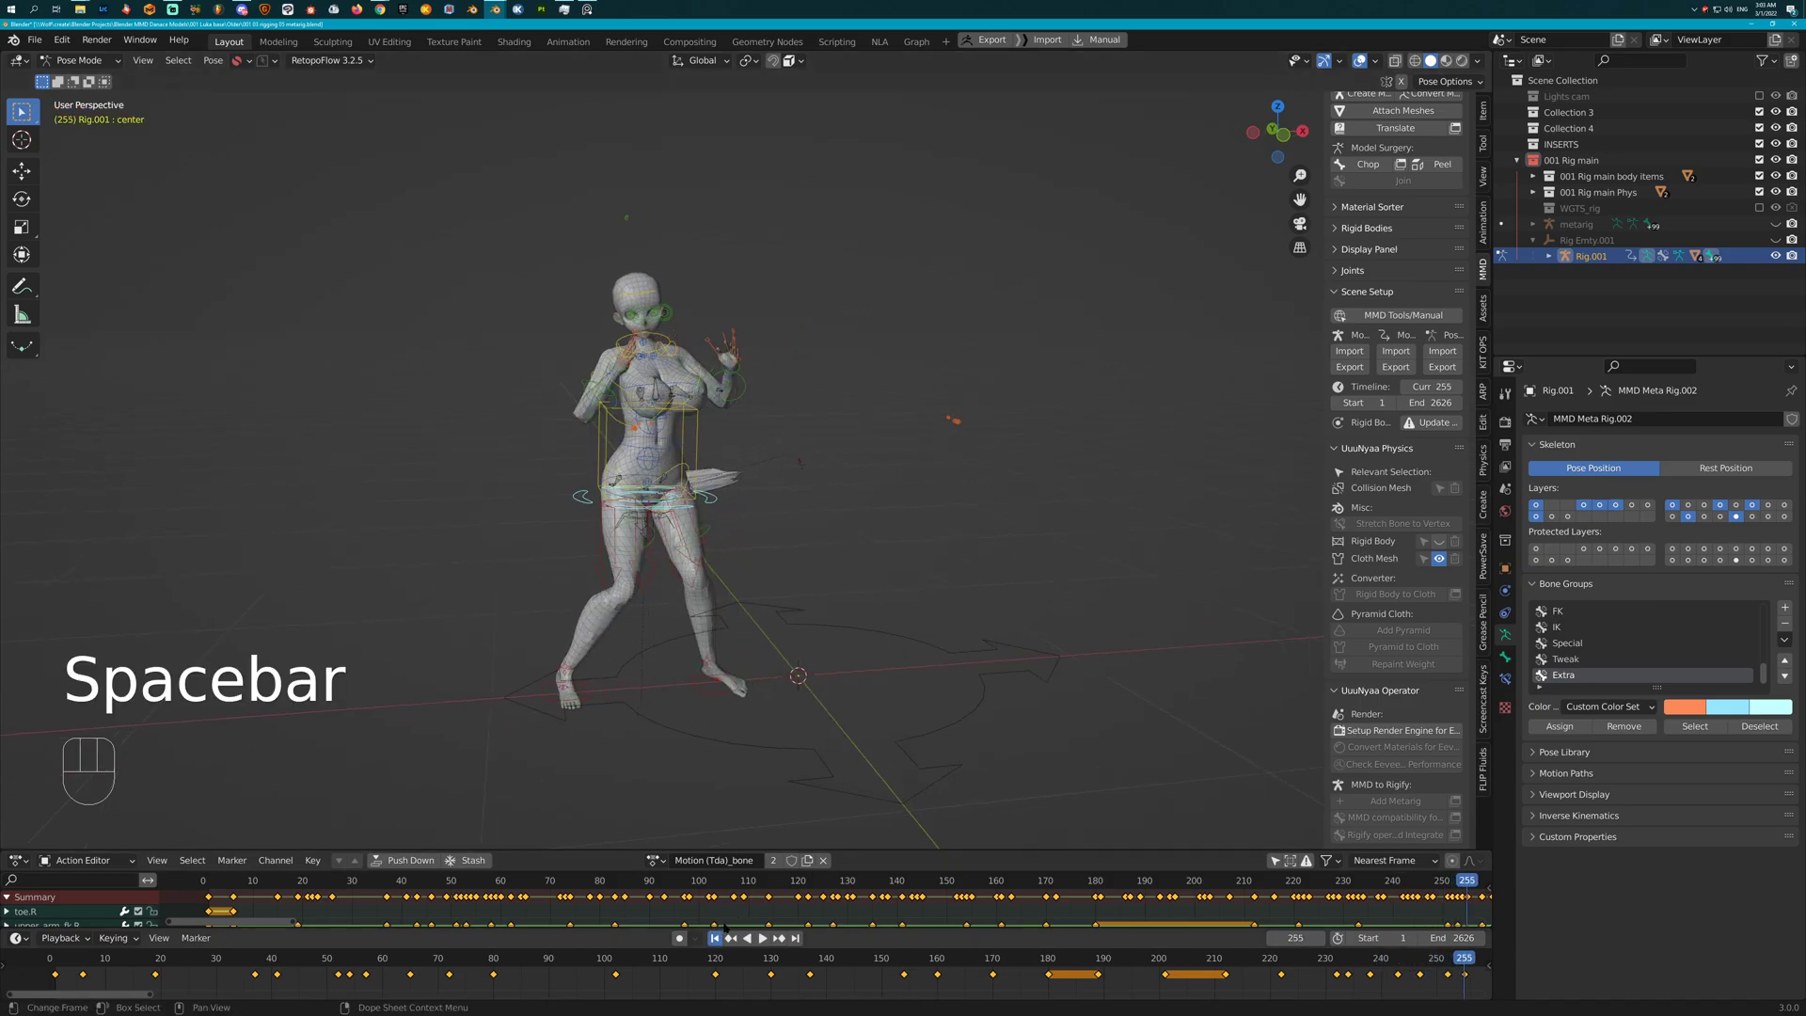
left_click(715, 938)
Rotate the upper_arm_fk.L bone upward to raise the character's left arm
scroll(836, 605, "up", 4)
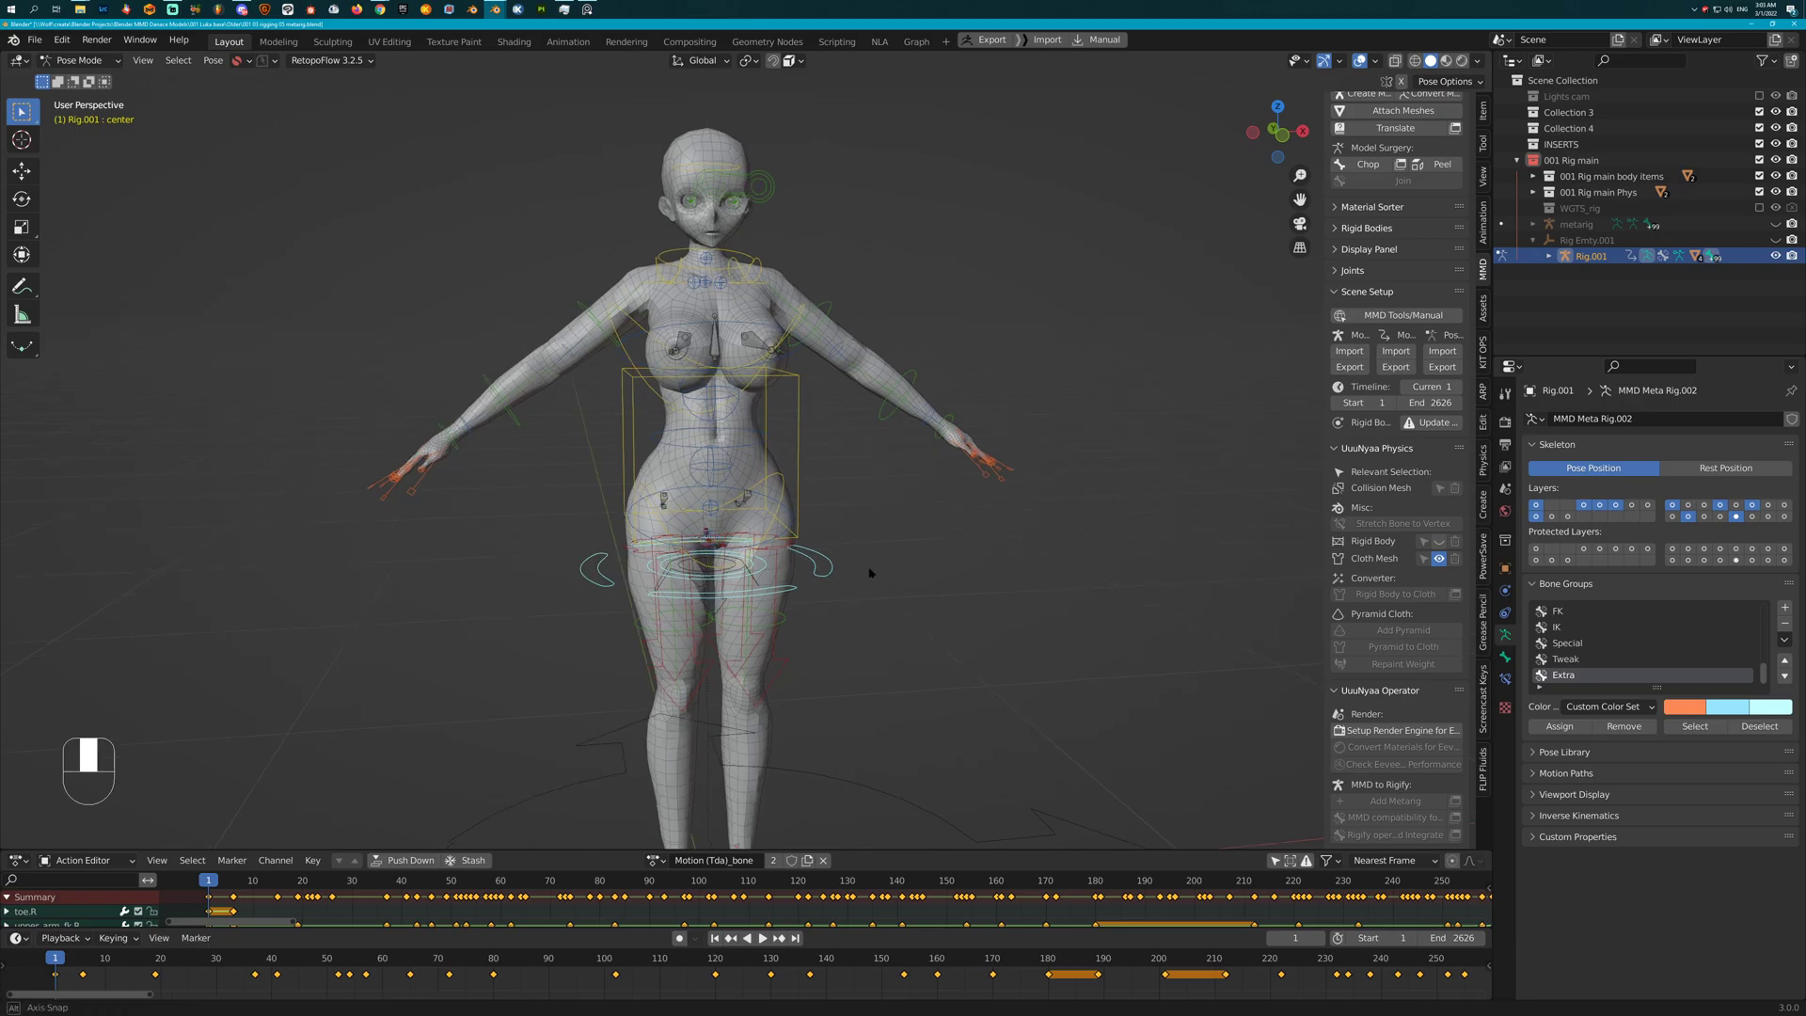
middle_click_drag(871, 572, 865, 565)
scroll(911, 553, "up", 2)
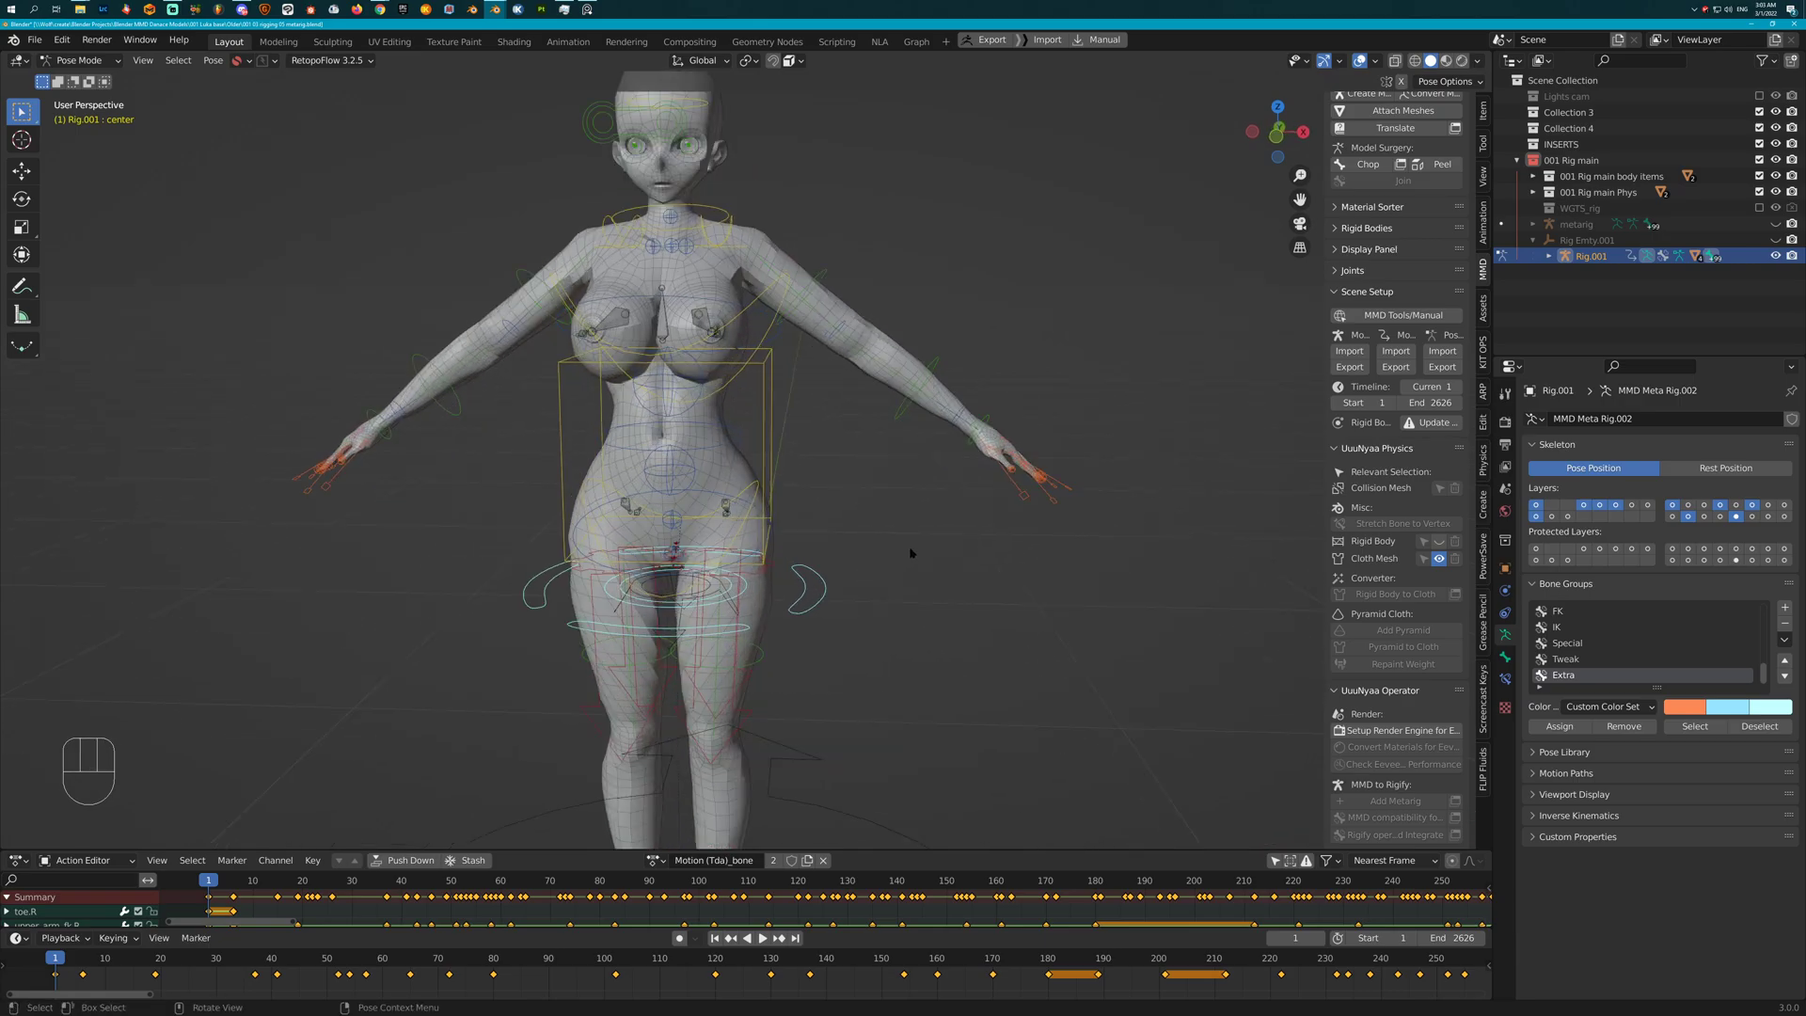
left_click(817, 280)
key("r")
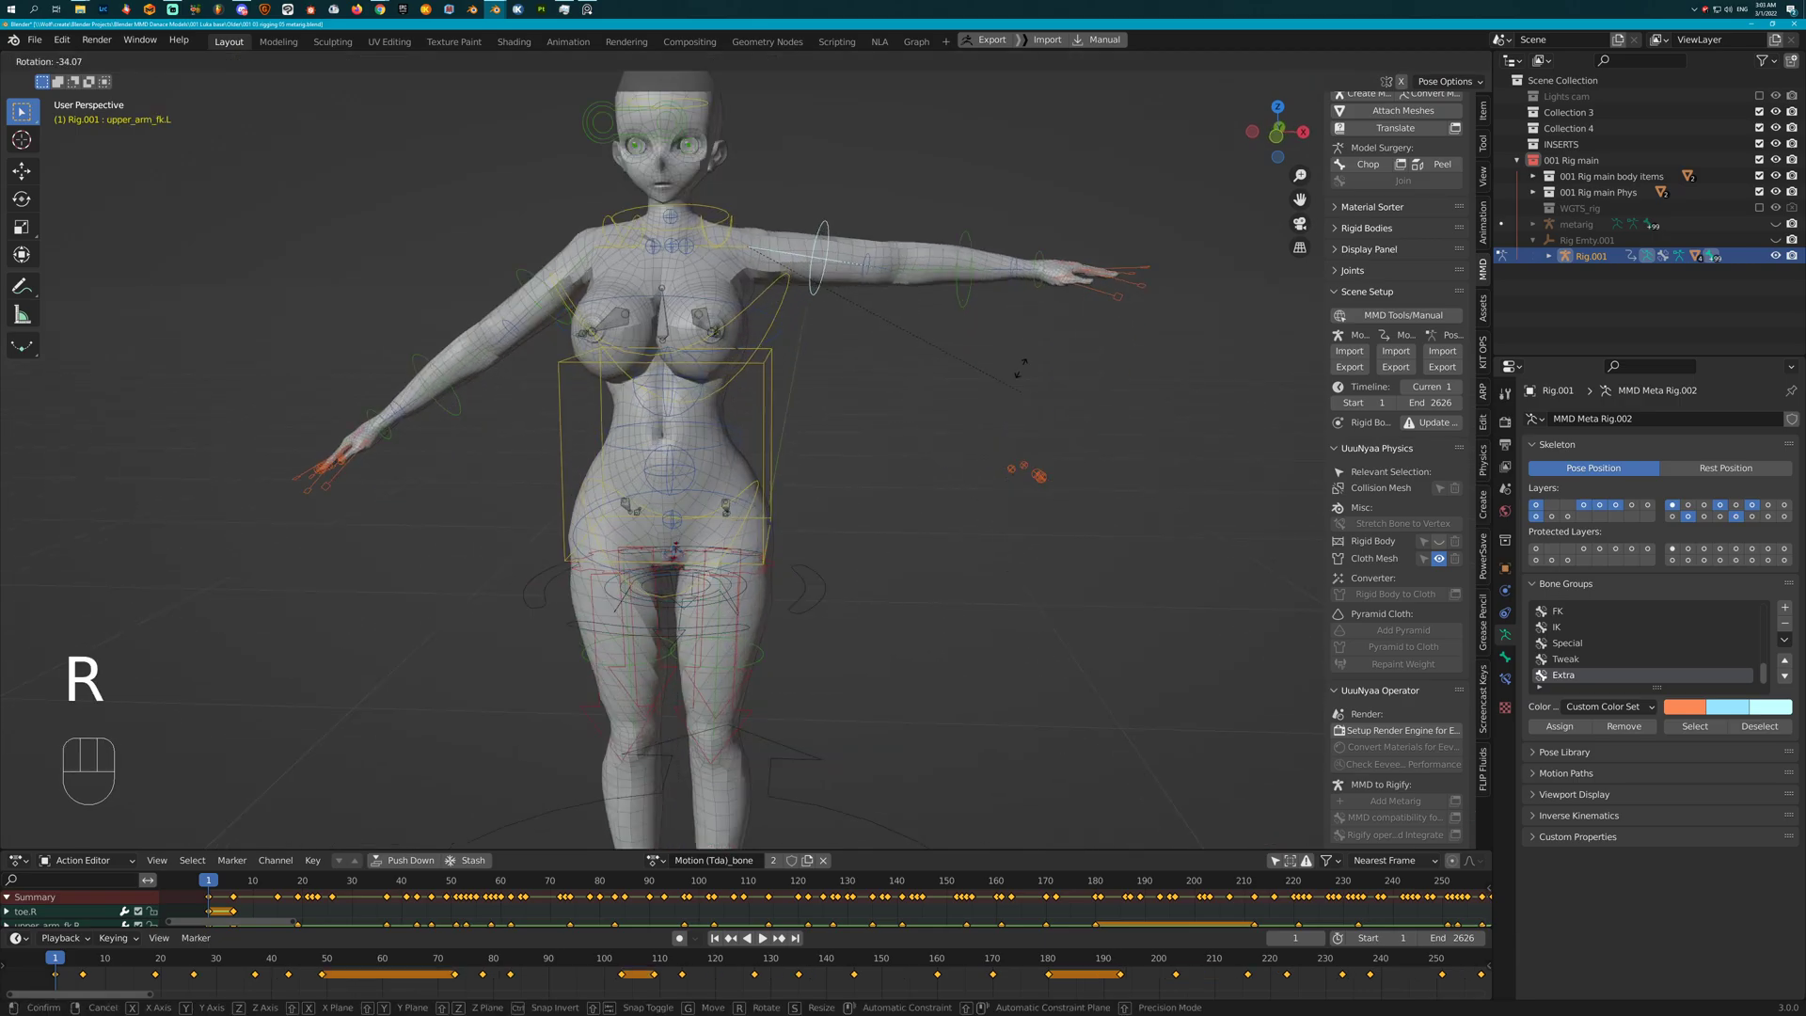
left_click(1016, 363)
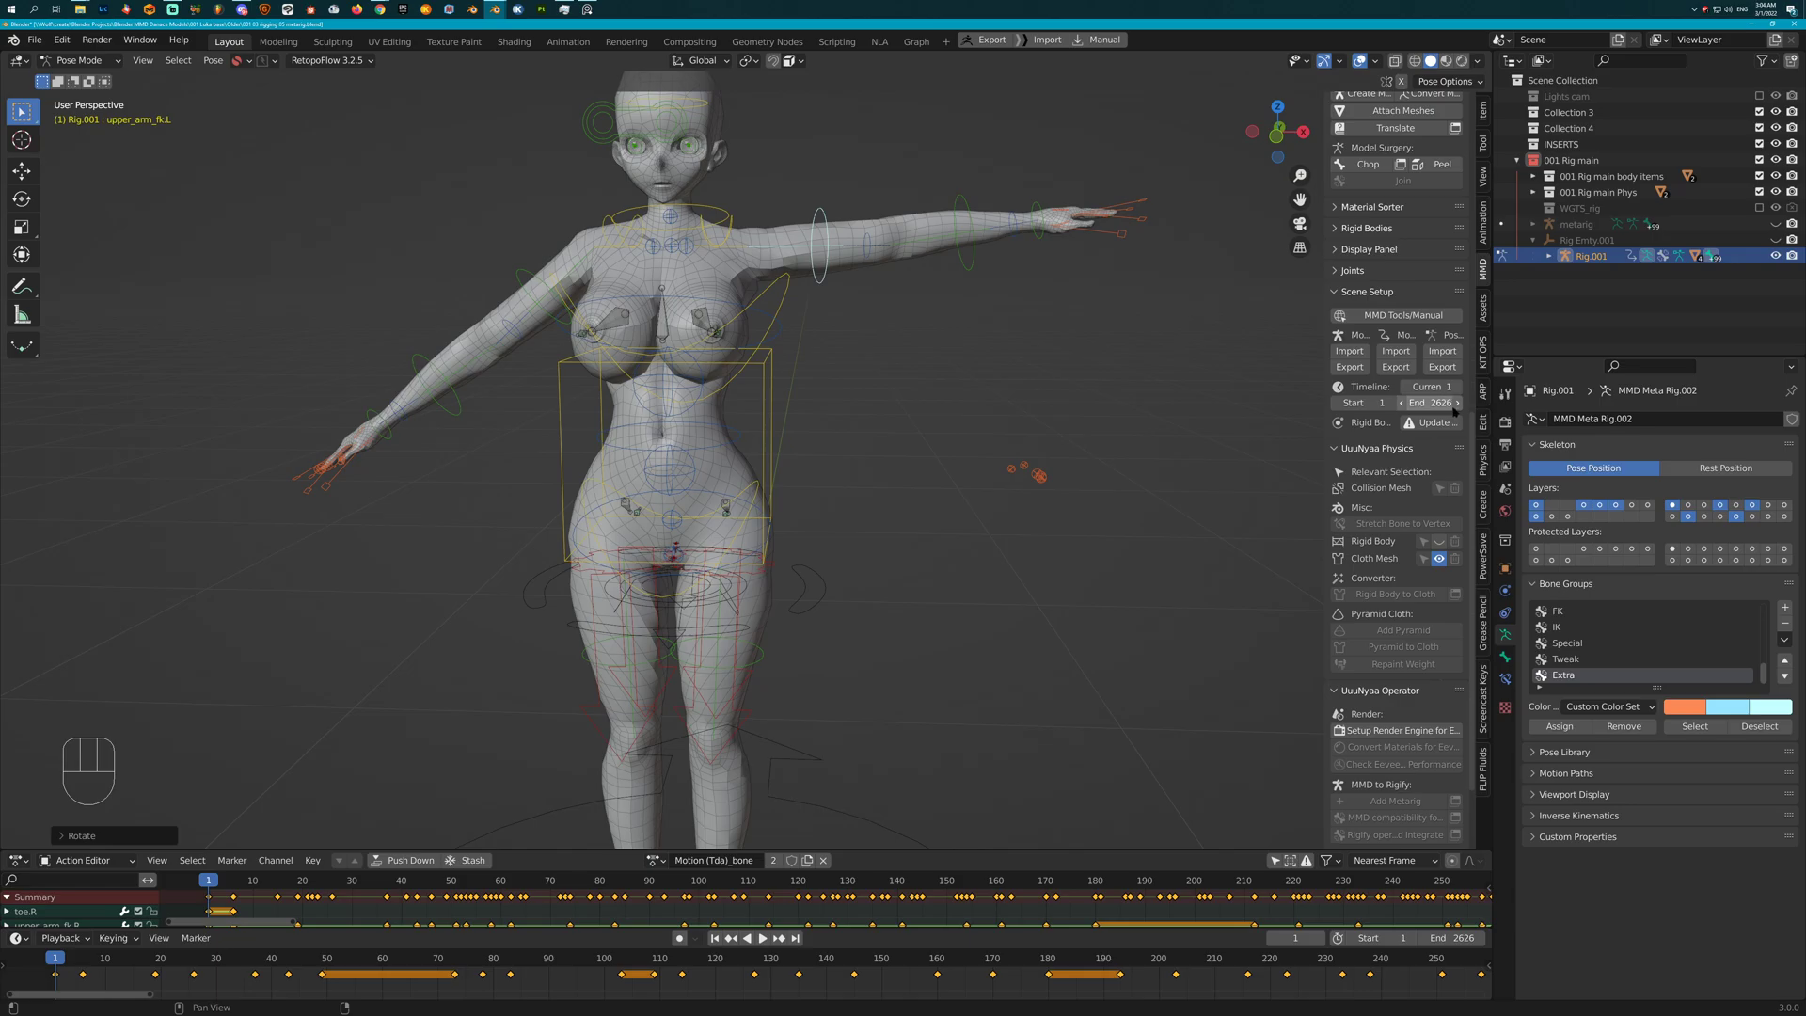
Set both arms' IK-FK slider values to 0 in the Item panel
scroll(1411, 498, "up", 4, "ctrl")
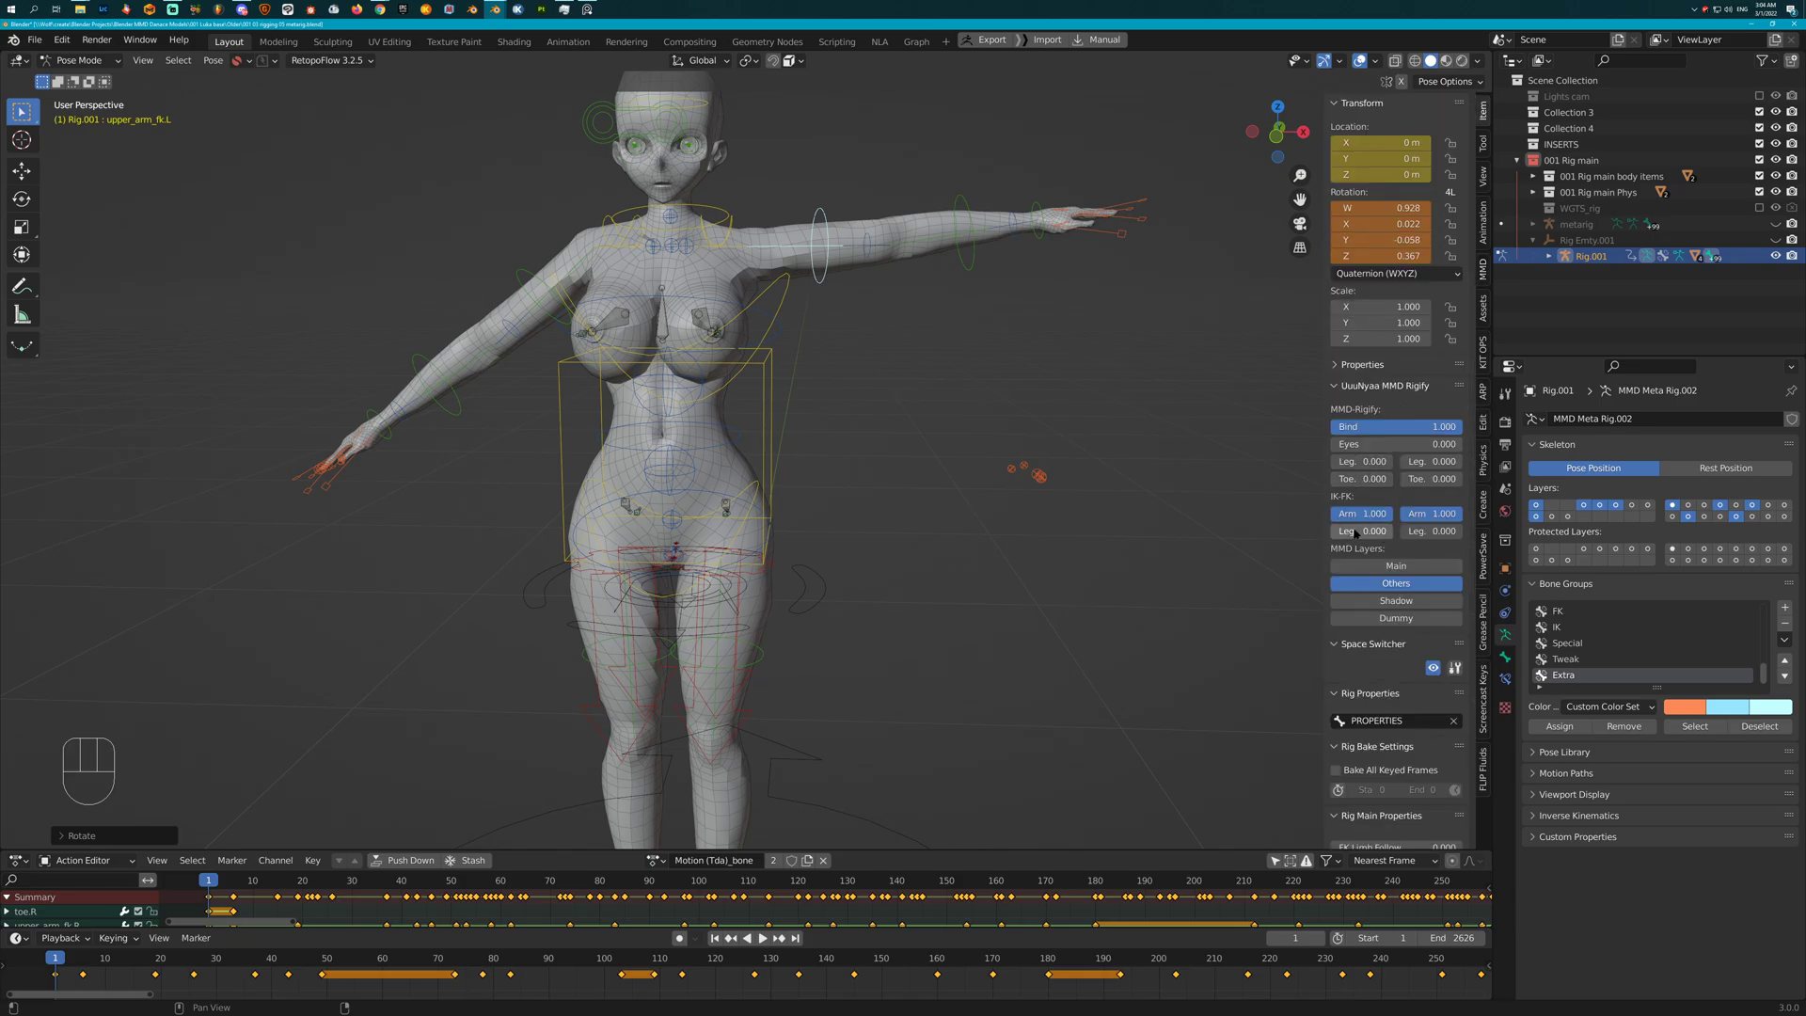
left_click_drag(1365, 514, 1401, 513)
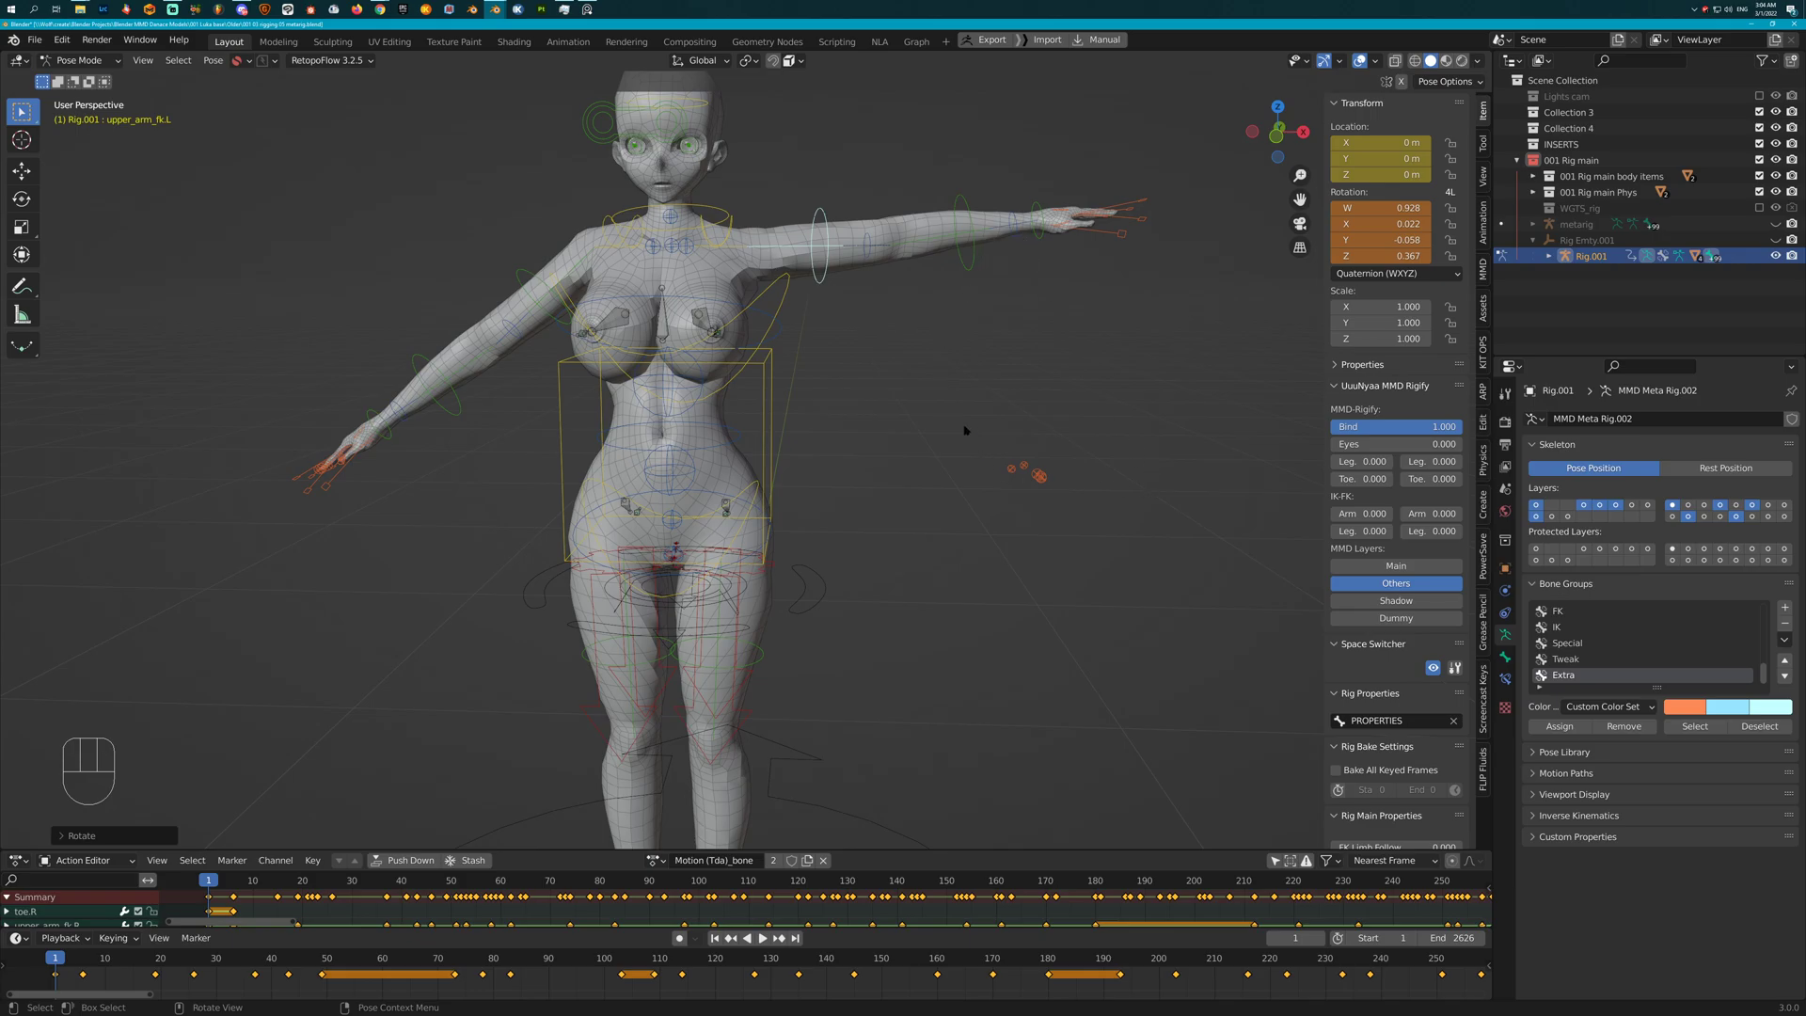
middle_click_drag(962, 373, 886, 460)
scroll(835, 428, "up", 2)
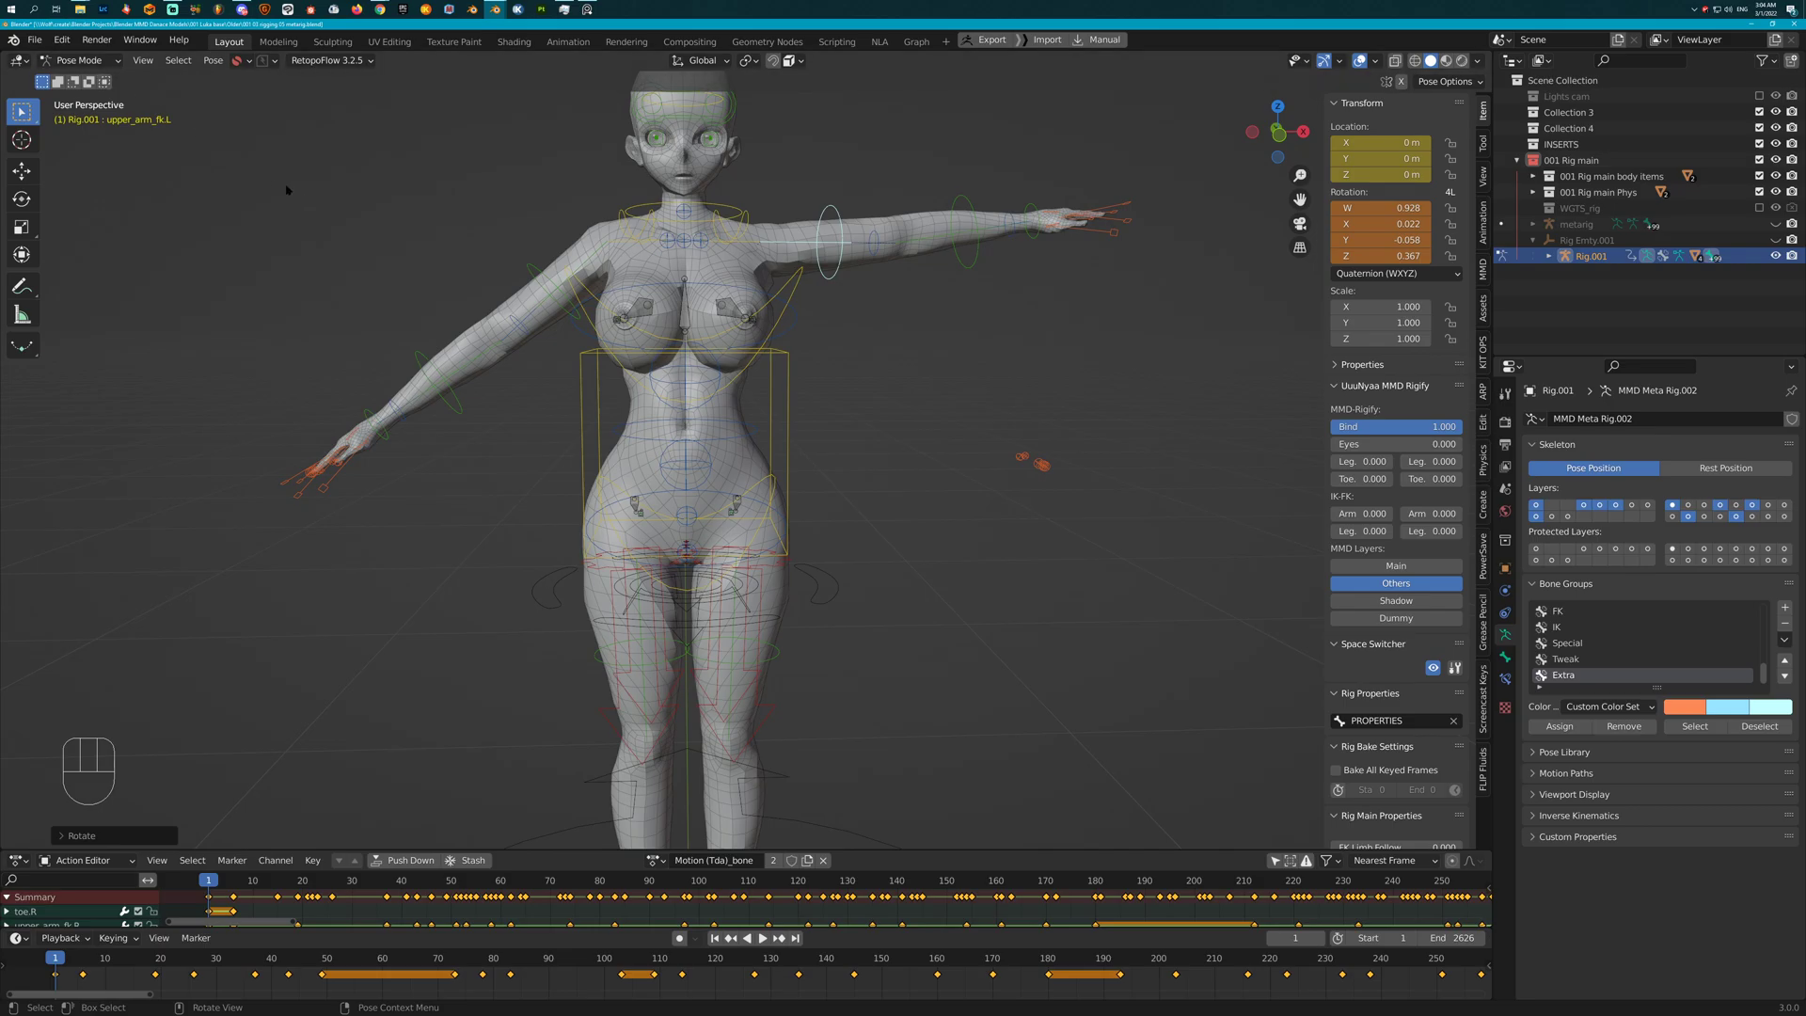
Undo back to the Select entry just before Import VMD via Edit > Undo History
left_click(62, 39)
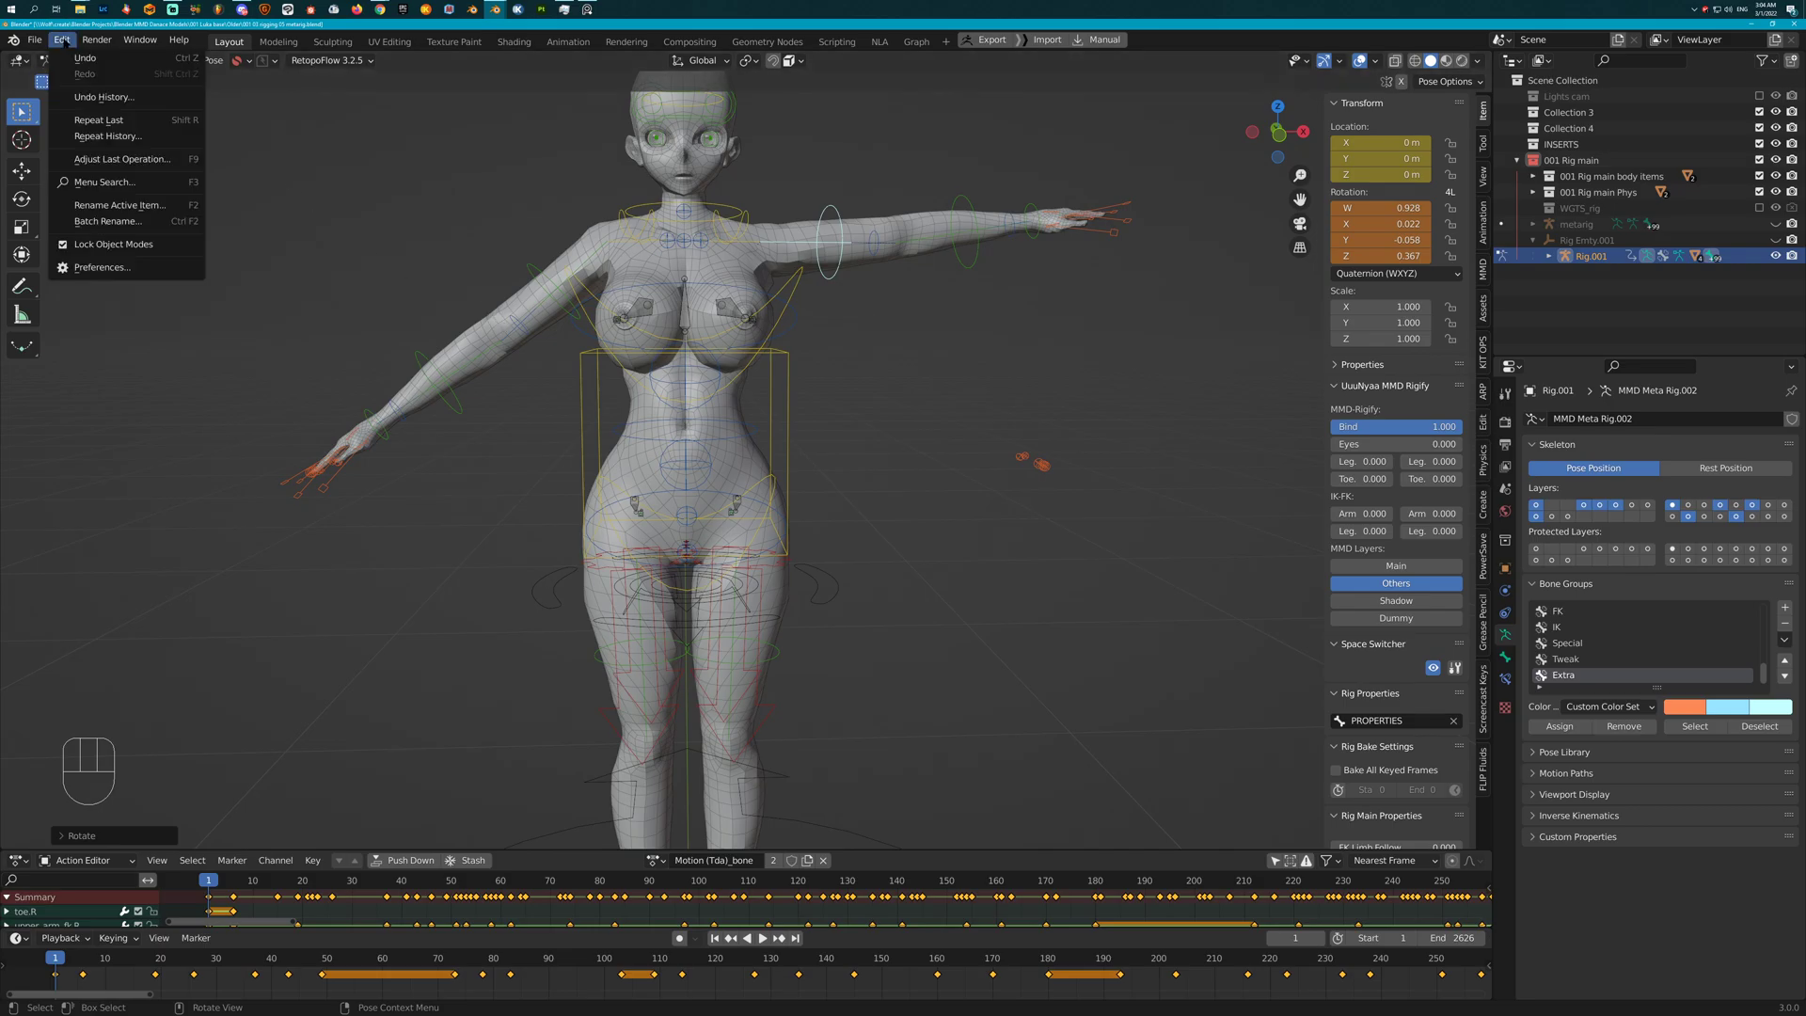
left_click(113, 97)
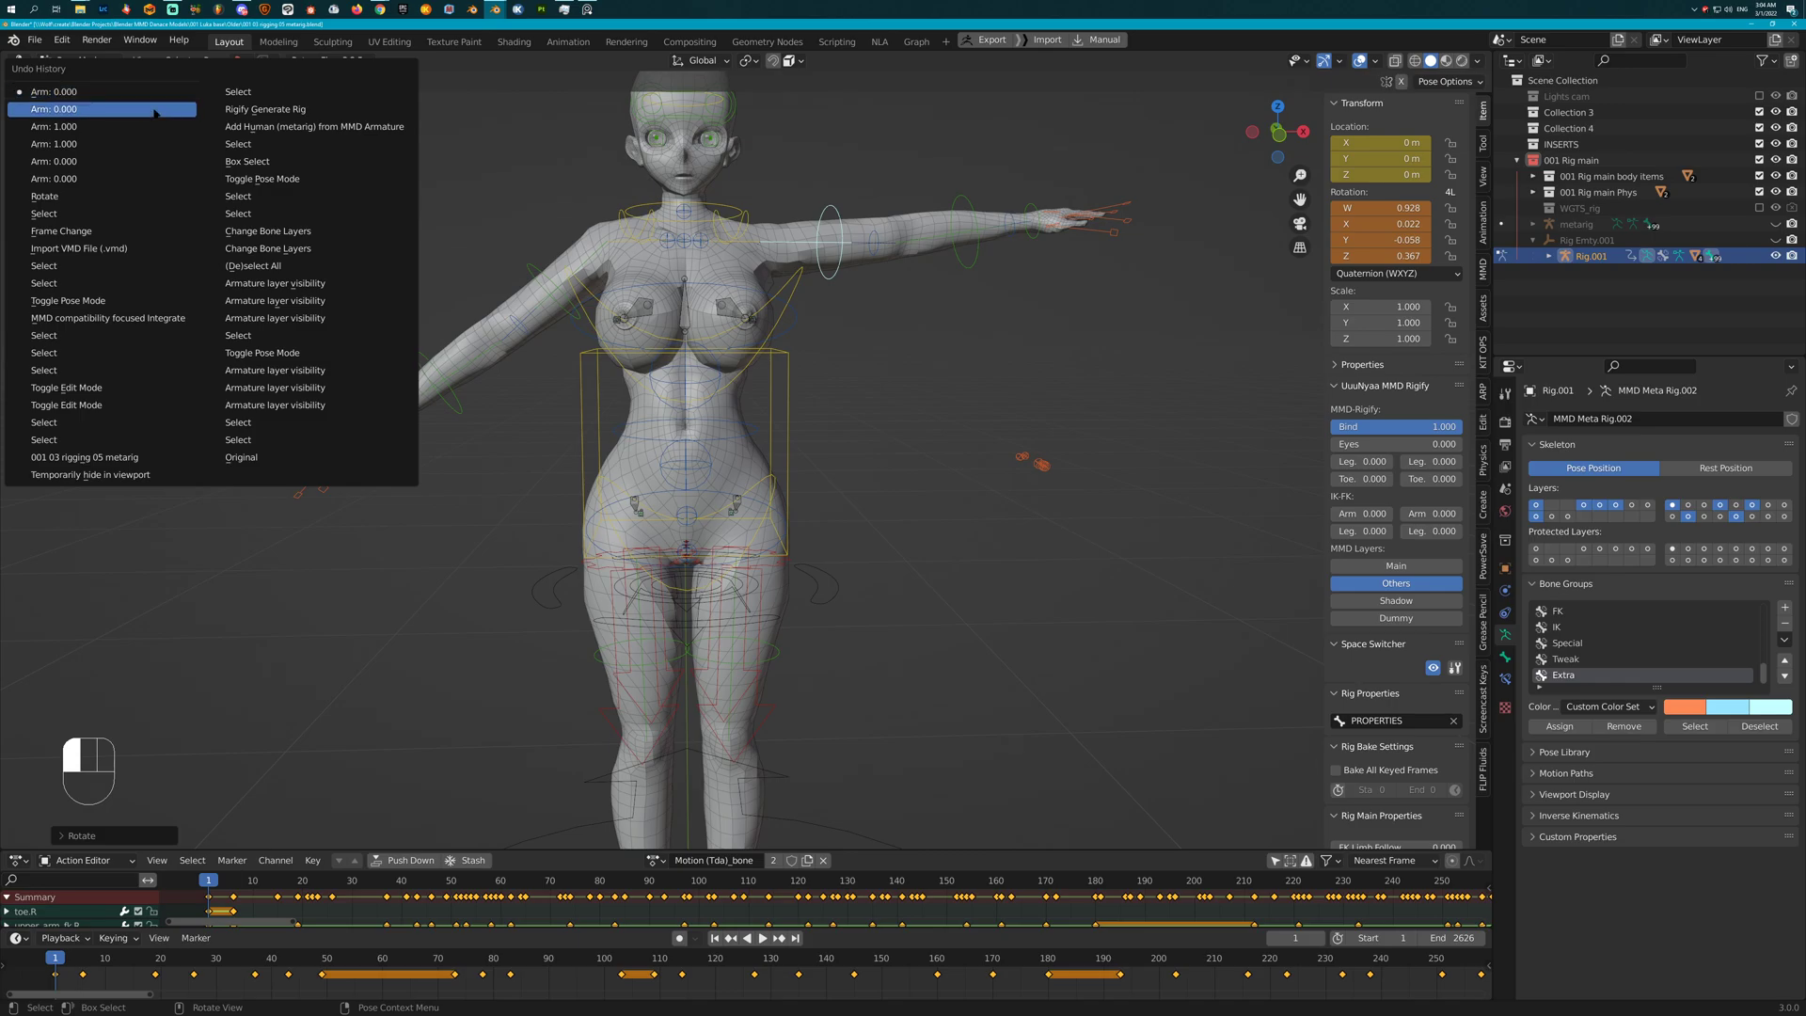
left_click(110, 267)
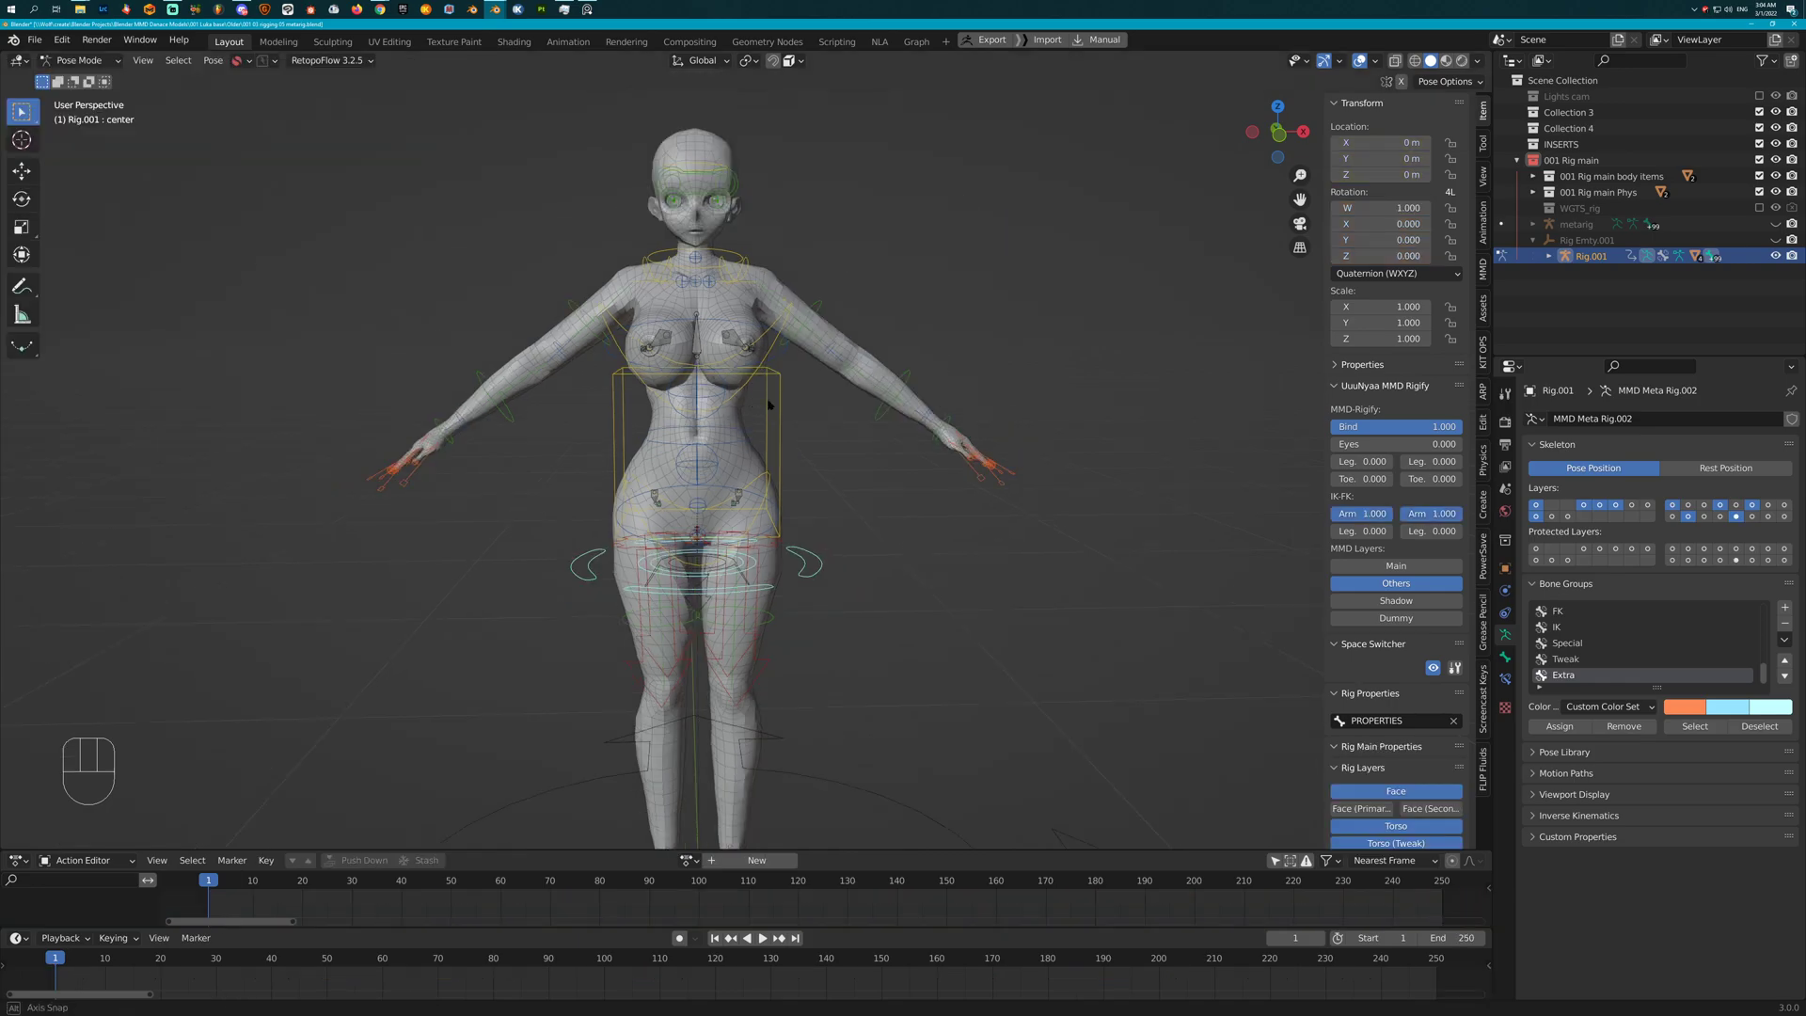
middle_click_drag(769, 405, 724, 374)
PowerSave the file as 001 03 rigging 06 metarig.blend and bring up the Older folder
left_click(273, 61)
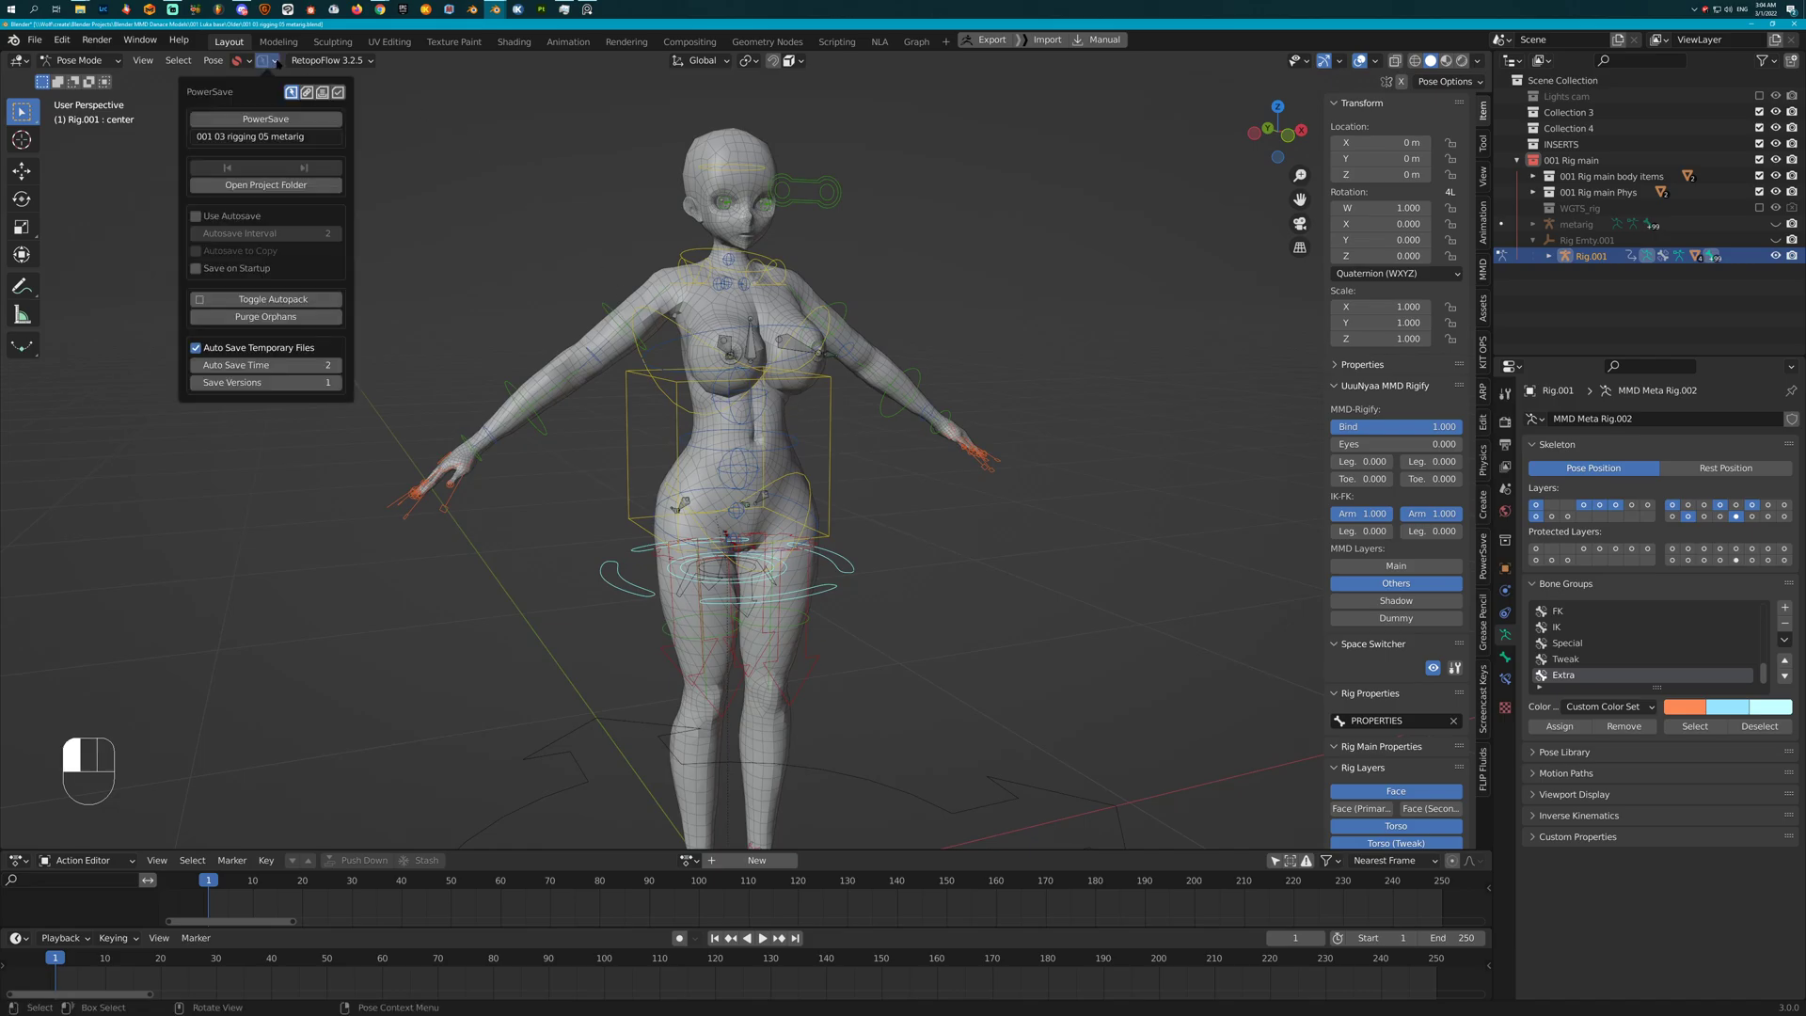
left_click(279, 121)
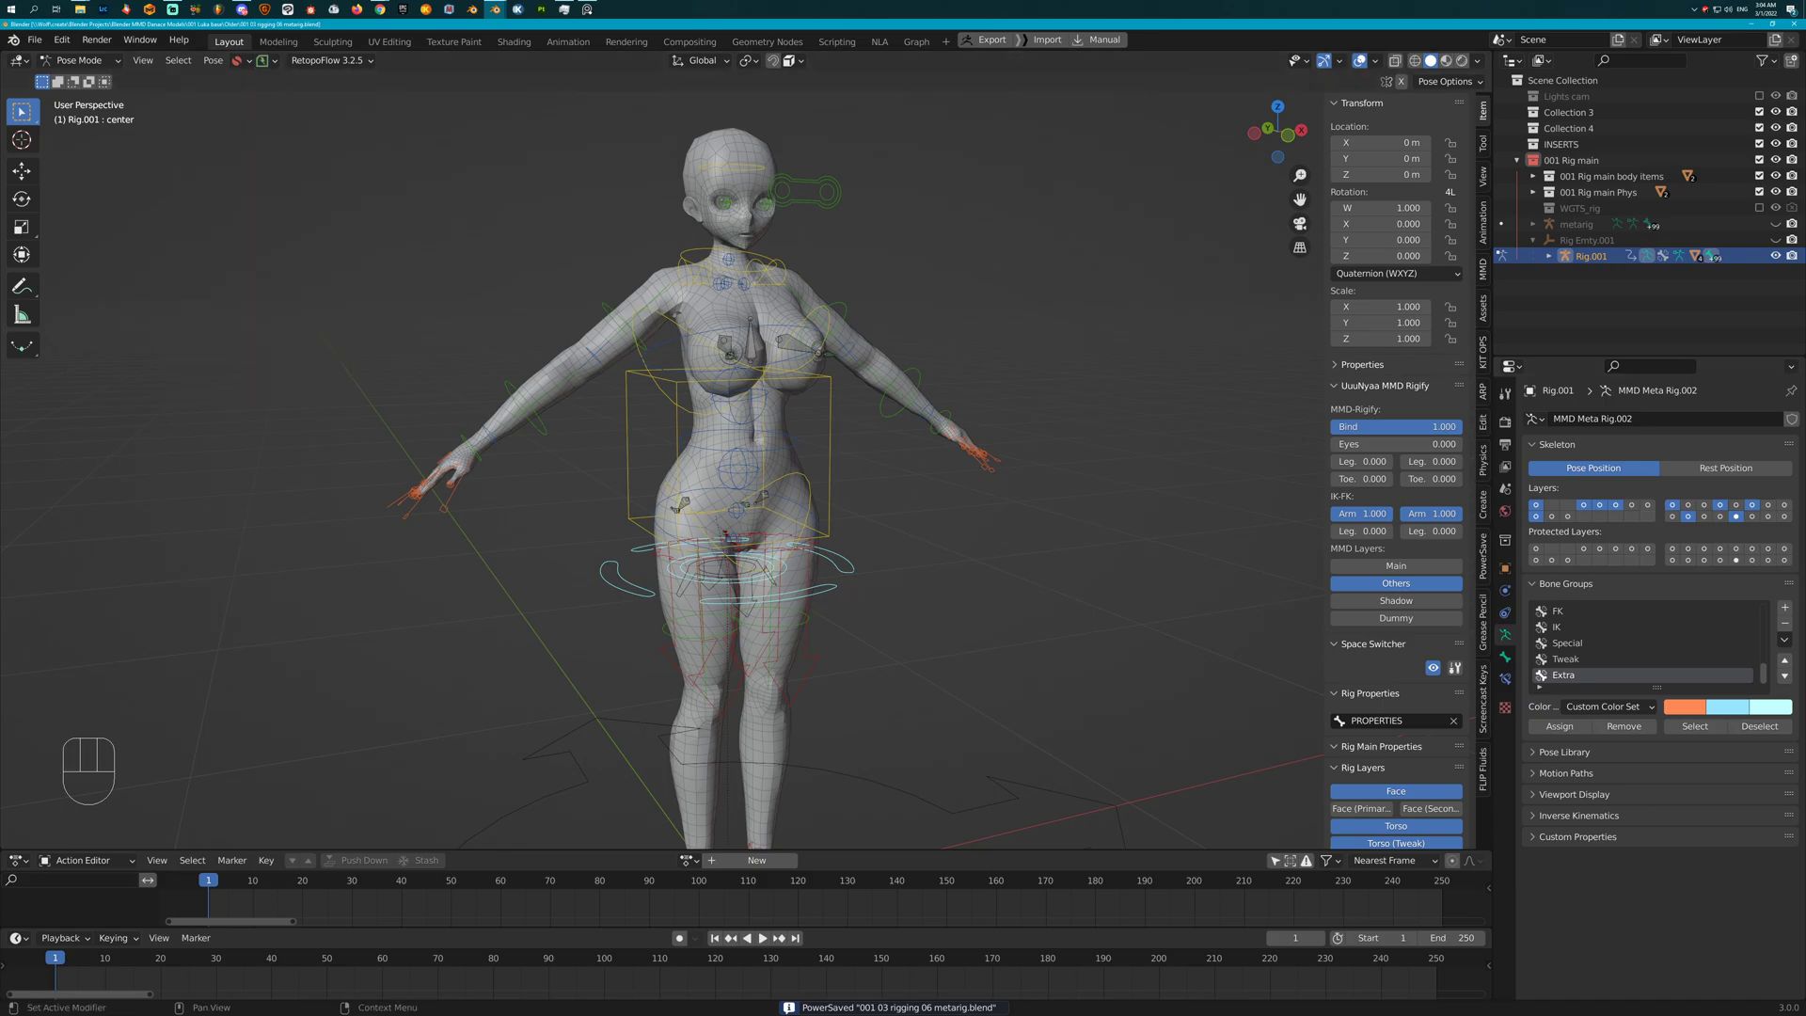
left_click(80, 8)
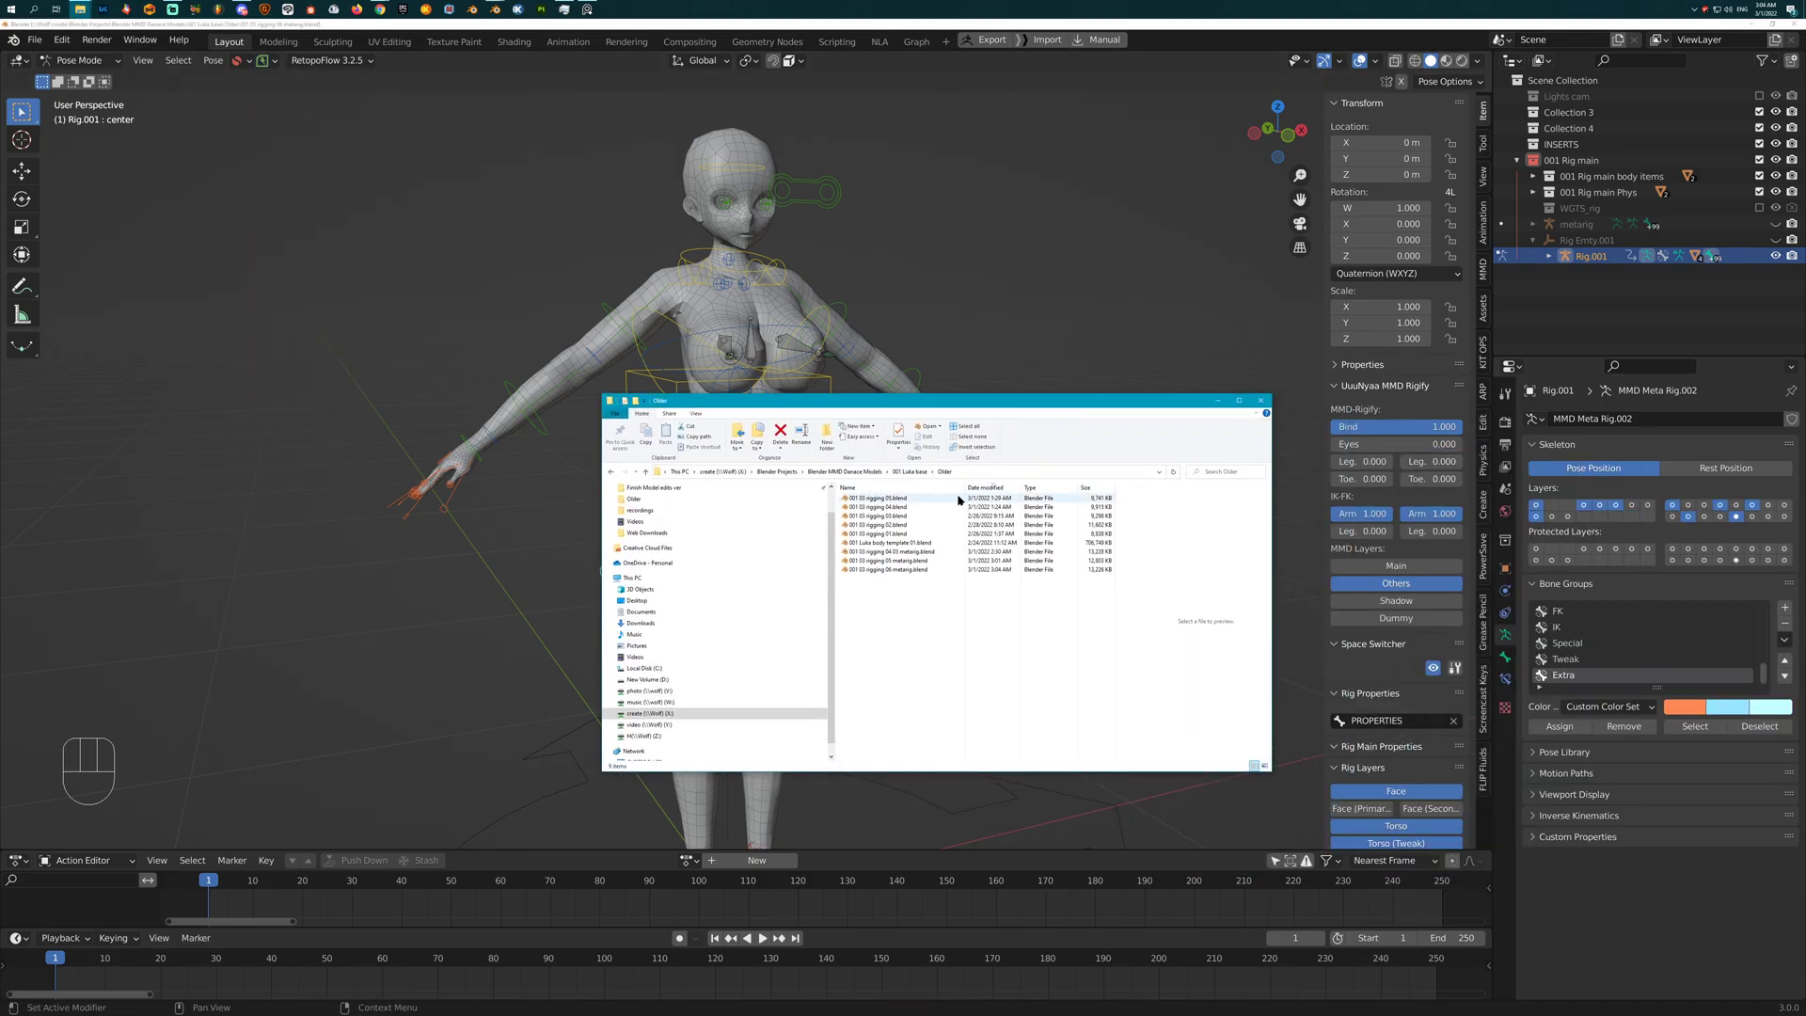
Open 001 03 rigging 06 metarig.blend from the Older folder
left_click(882, 570)
key("Return")
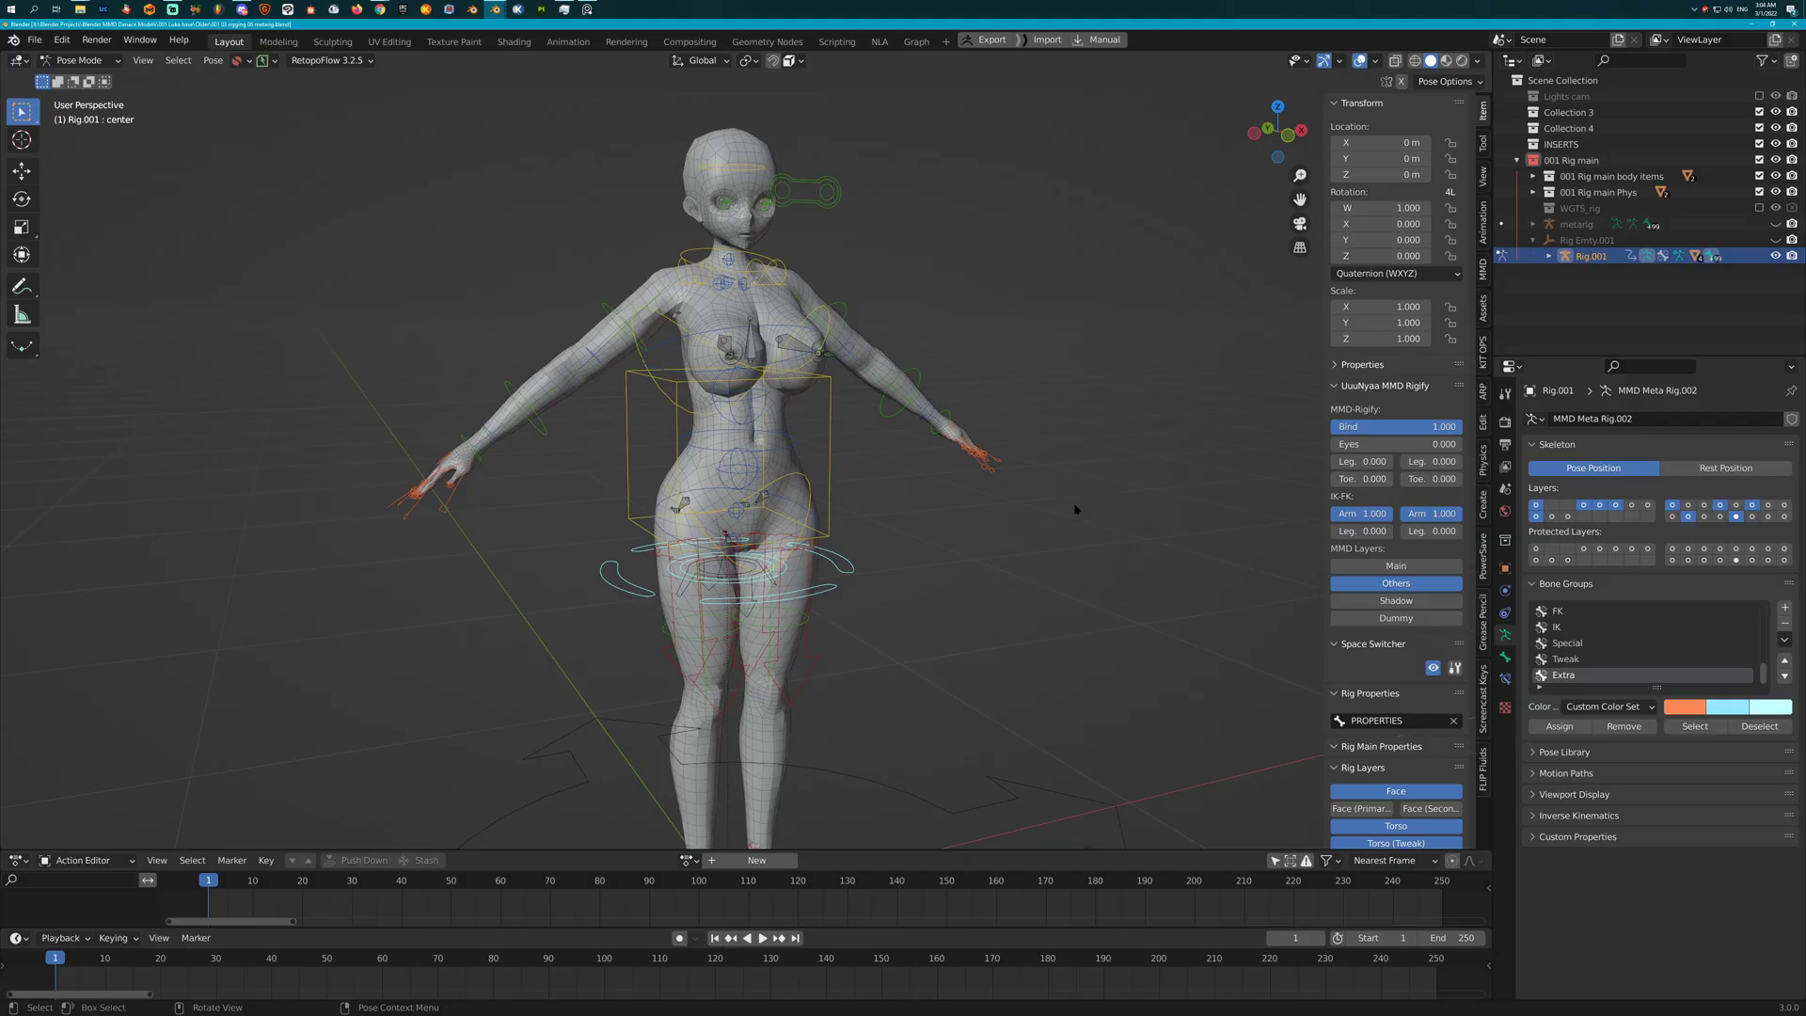
Rotate the left forearm FK bone to bend the character's left arm
middle_click_drag(1076, 509, 922, 418)
left_click(974, 480)
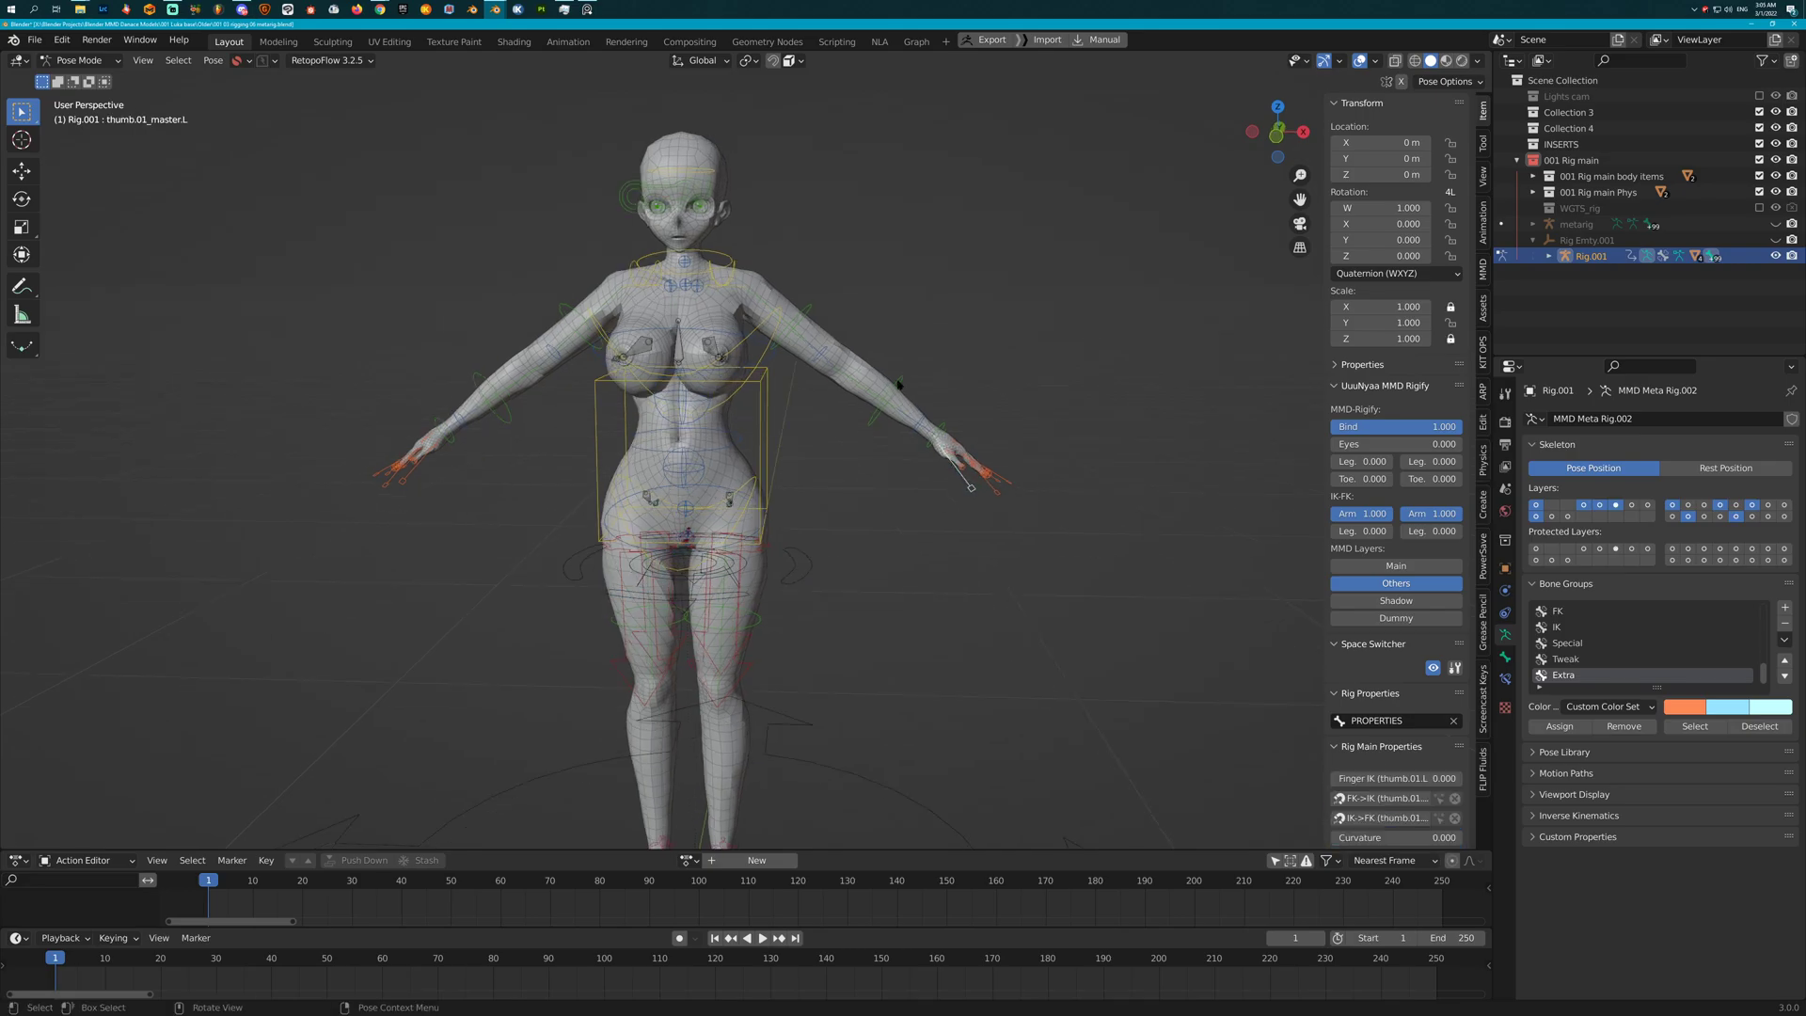
left_click(898, 384)
key("r")
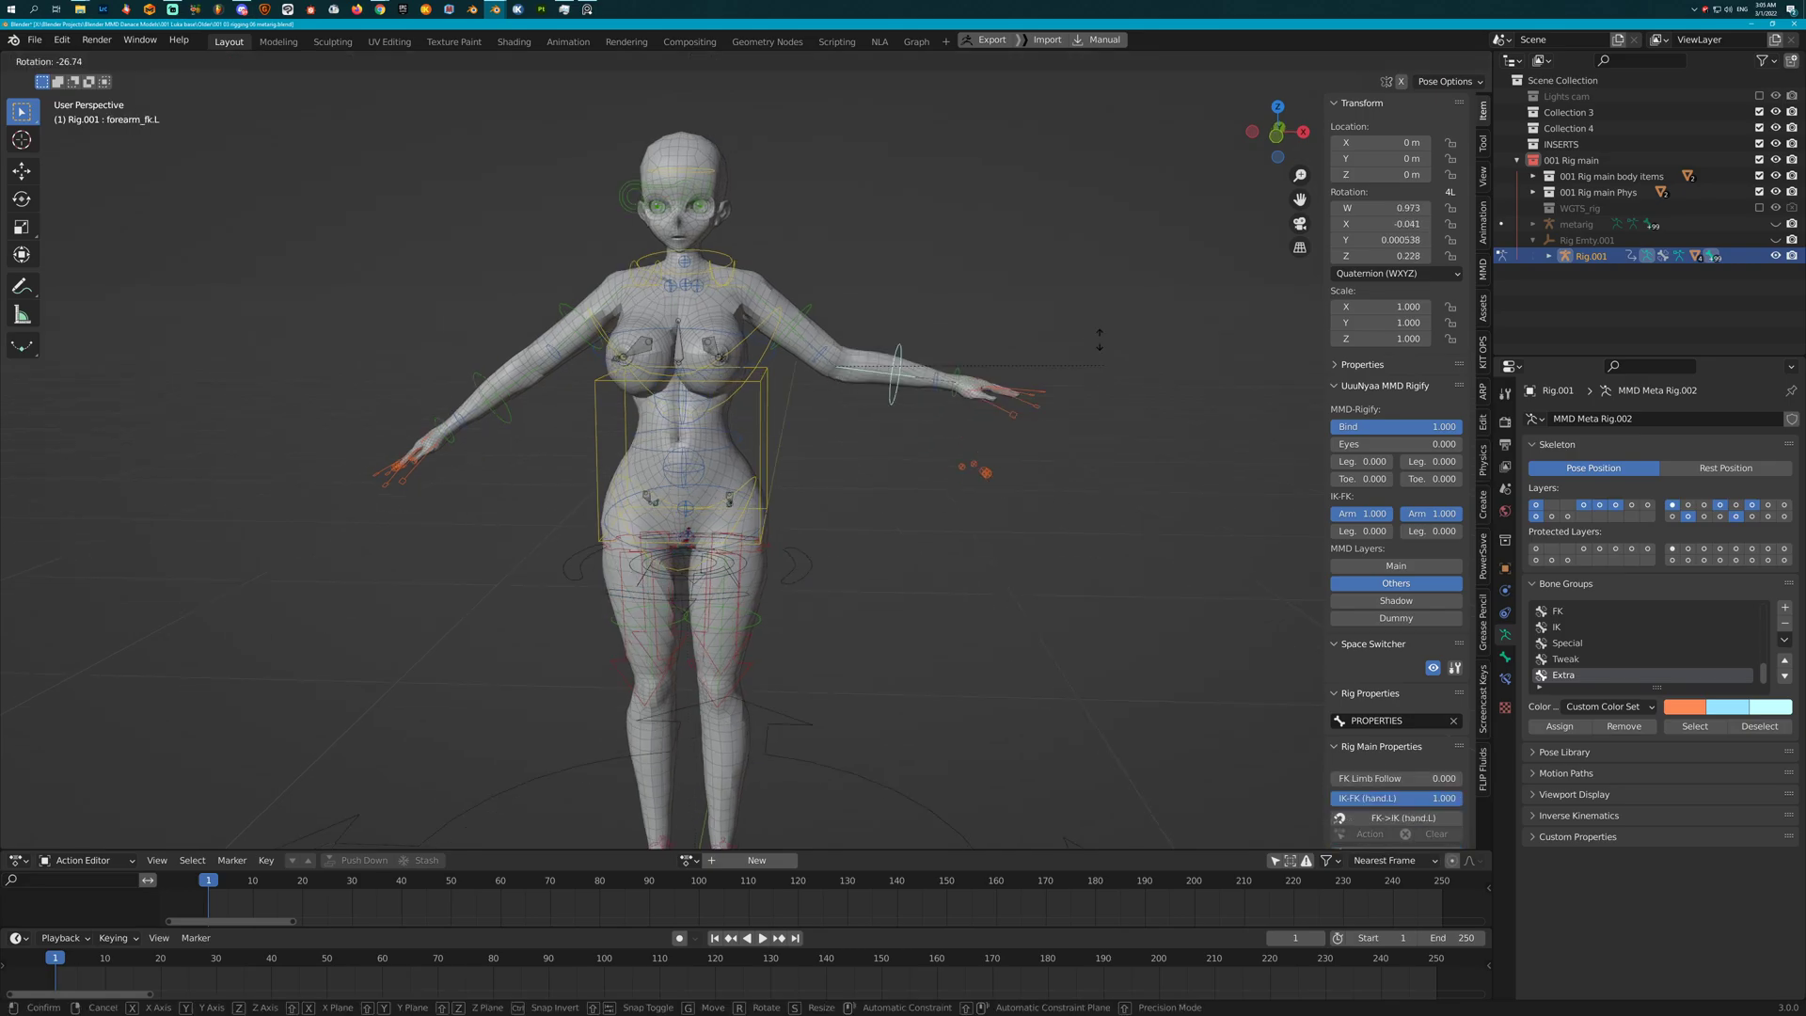
left_click(1100, 415)
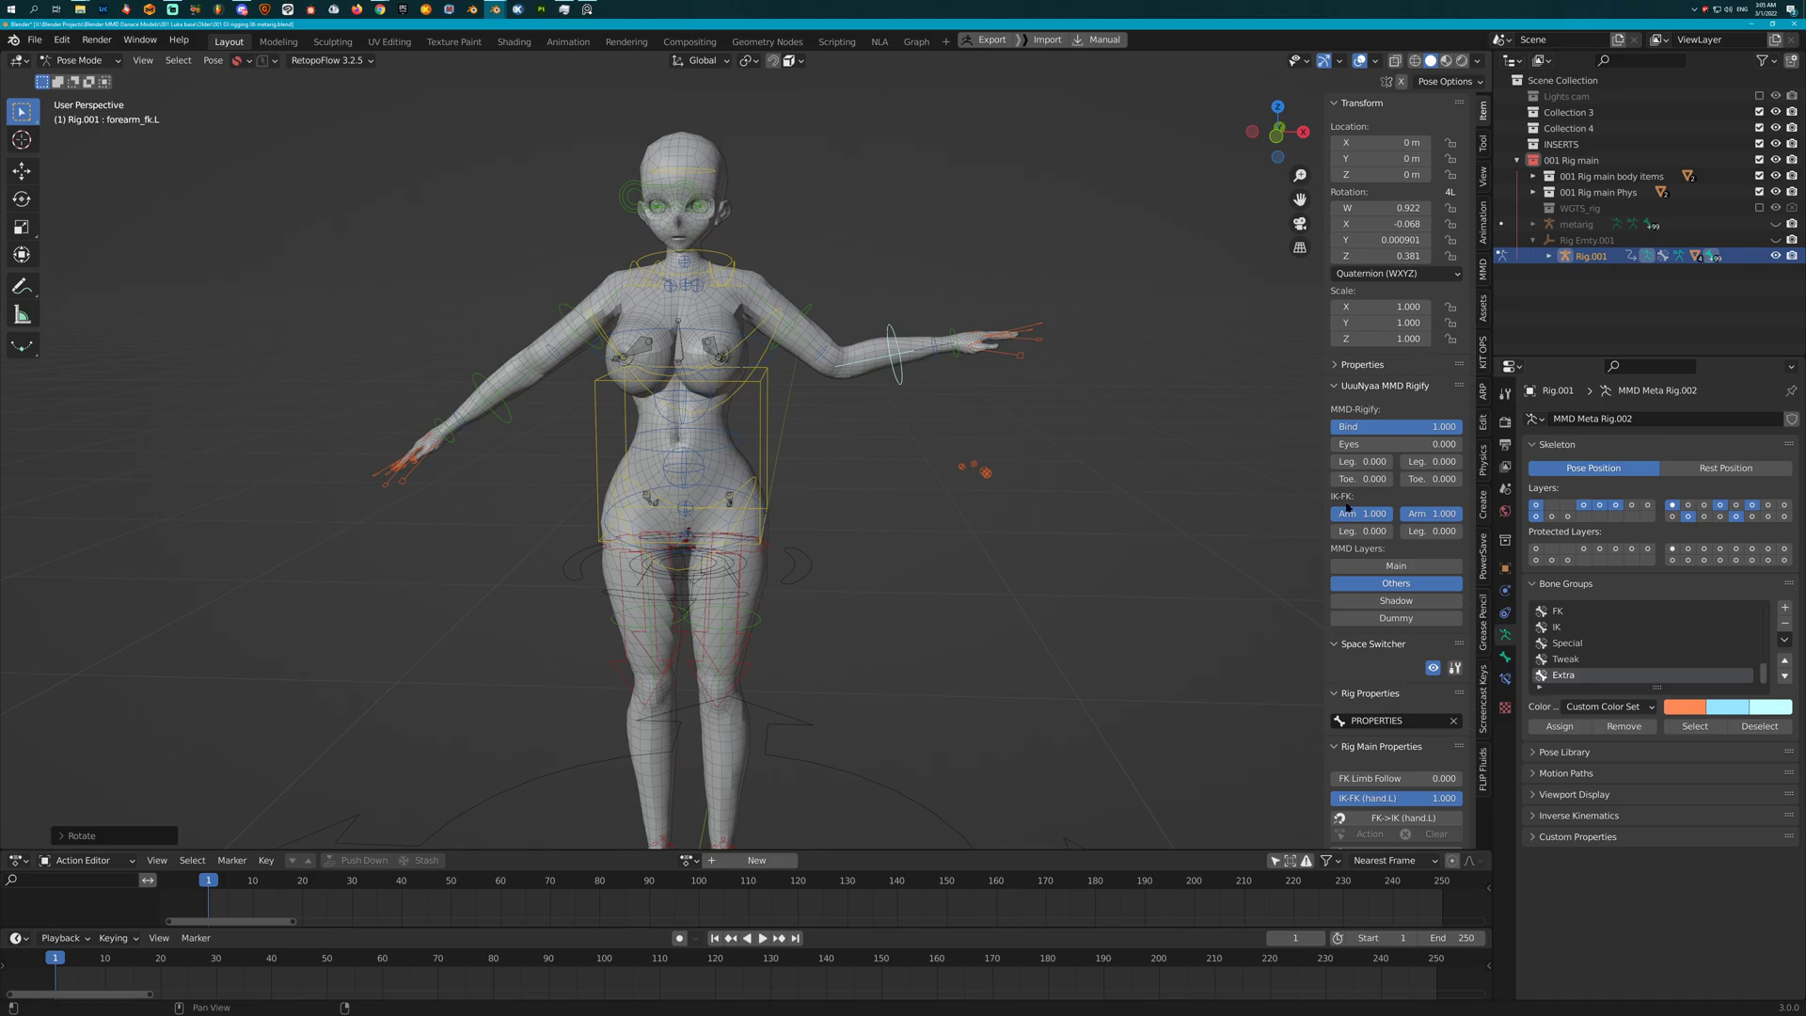
Set the arms' IK-FK values to 0 and toggle the left arm between IK and FK
left_click_drag(1431, 514, 1402, 515)
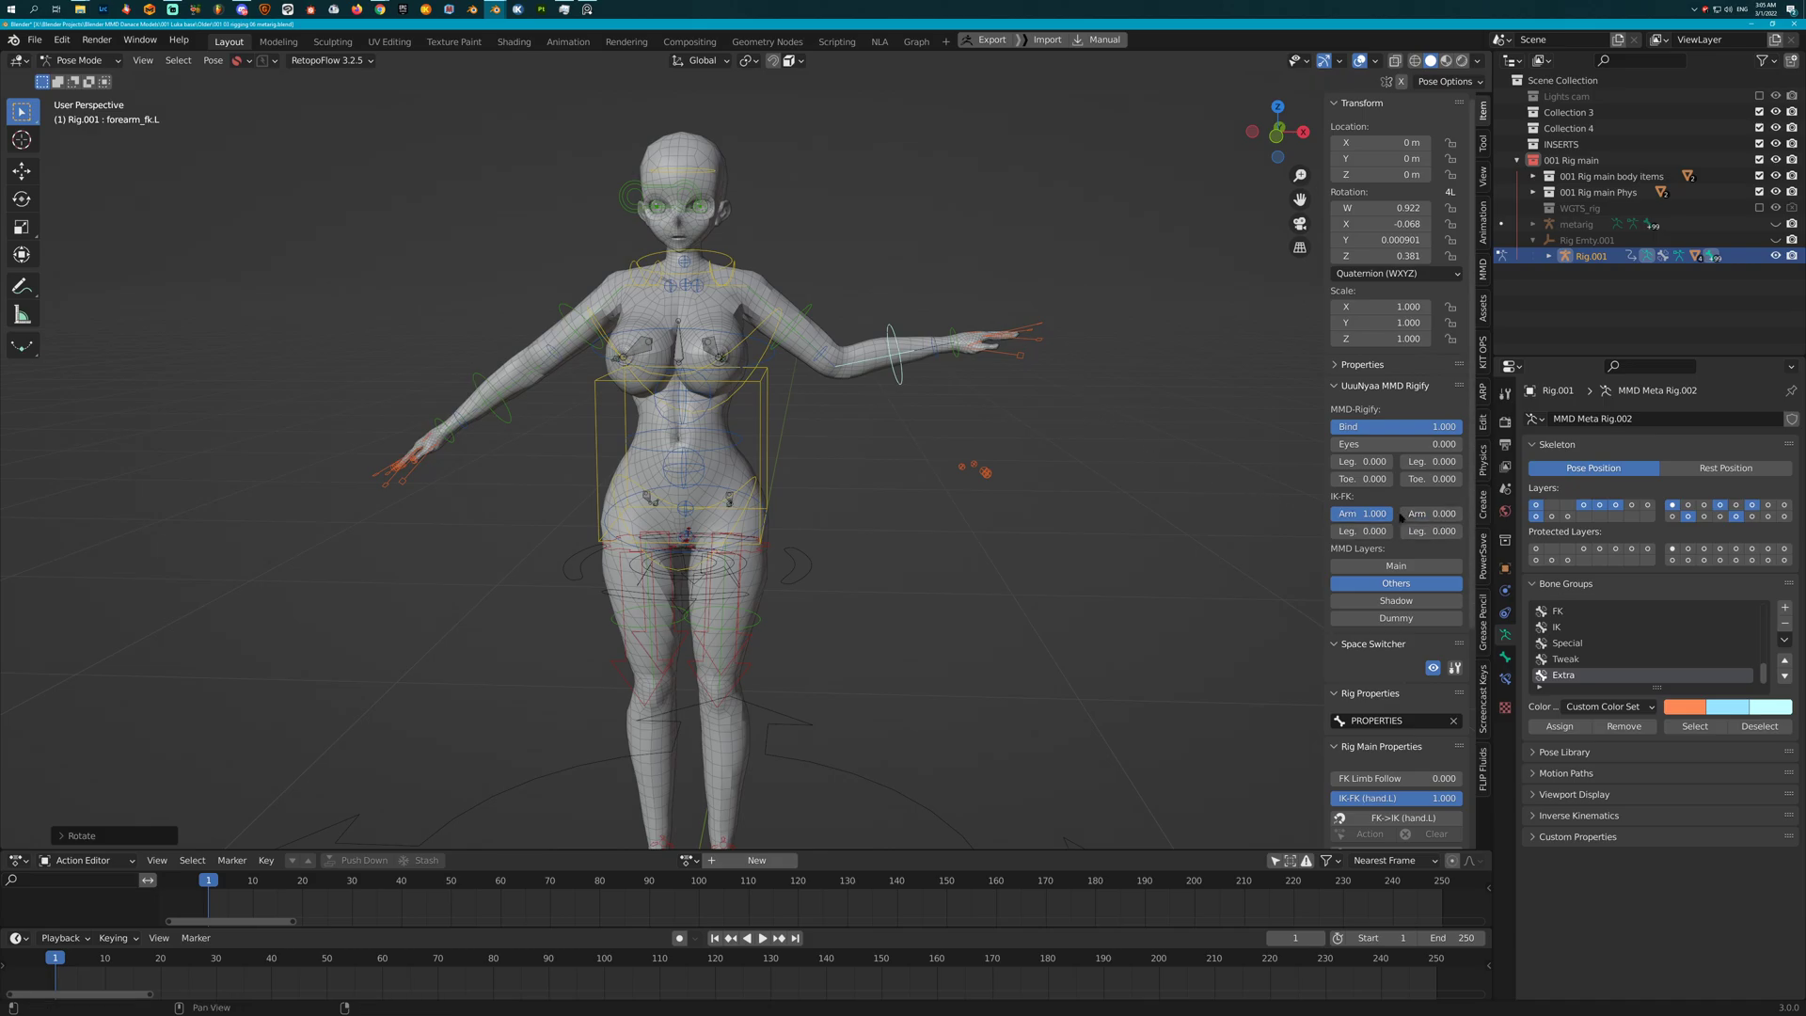
left_click_drag(1396, 797, 1460, 798)
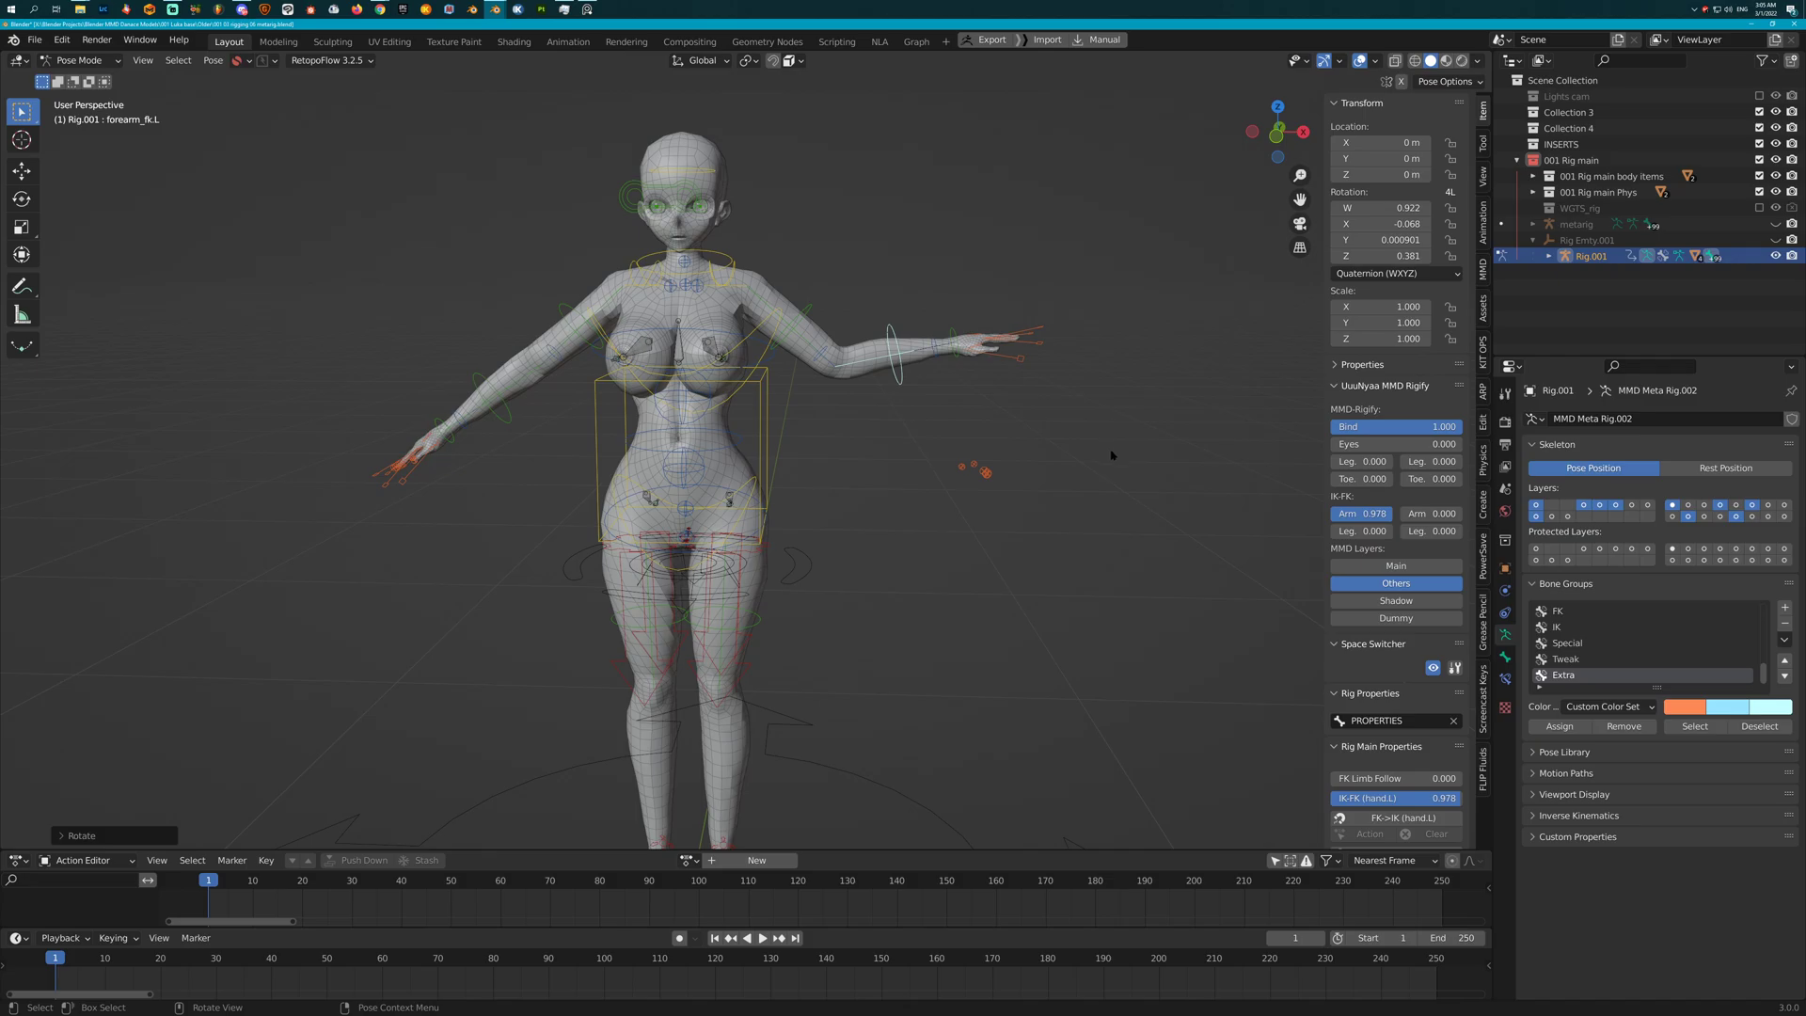
scroll(1379, 581, "down", 2)
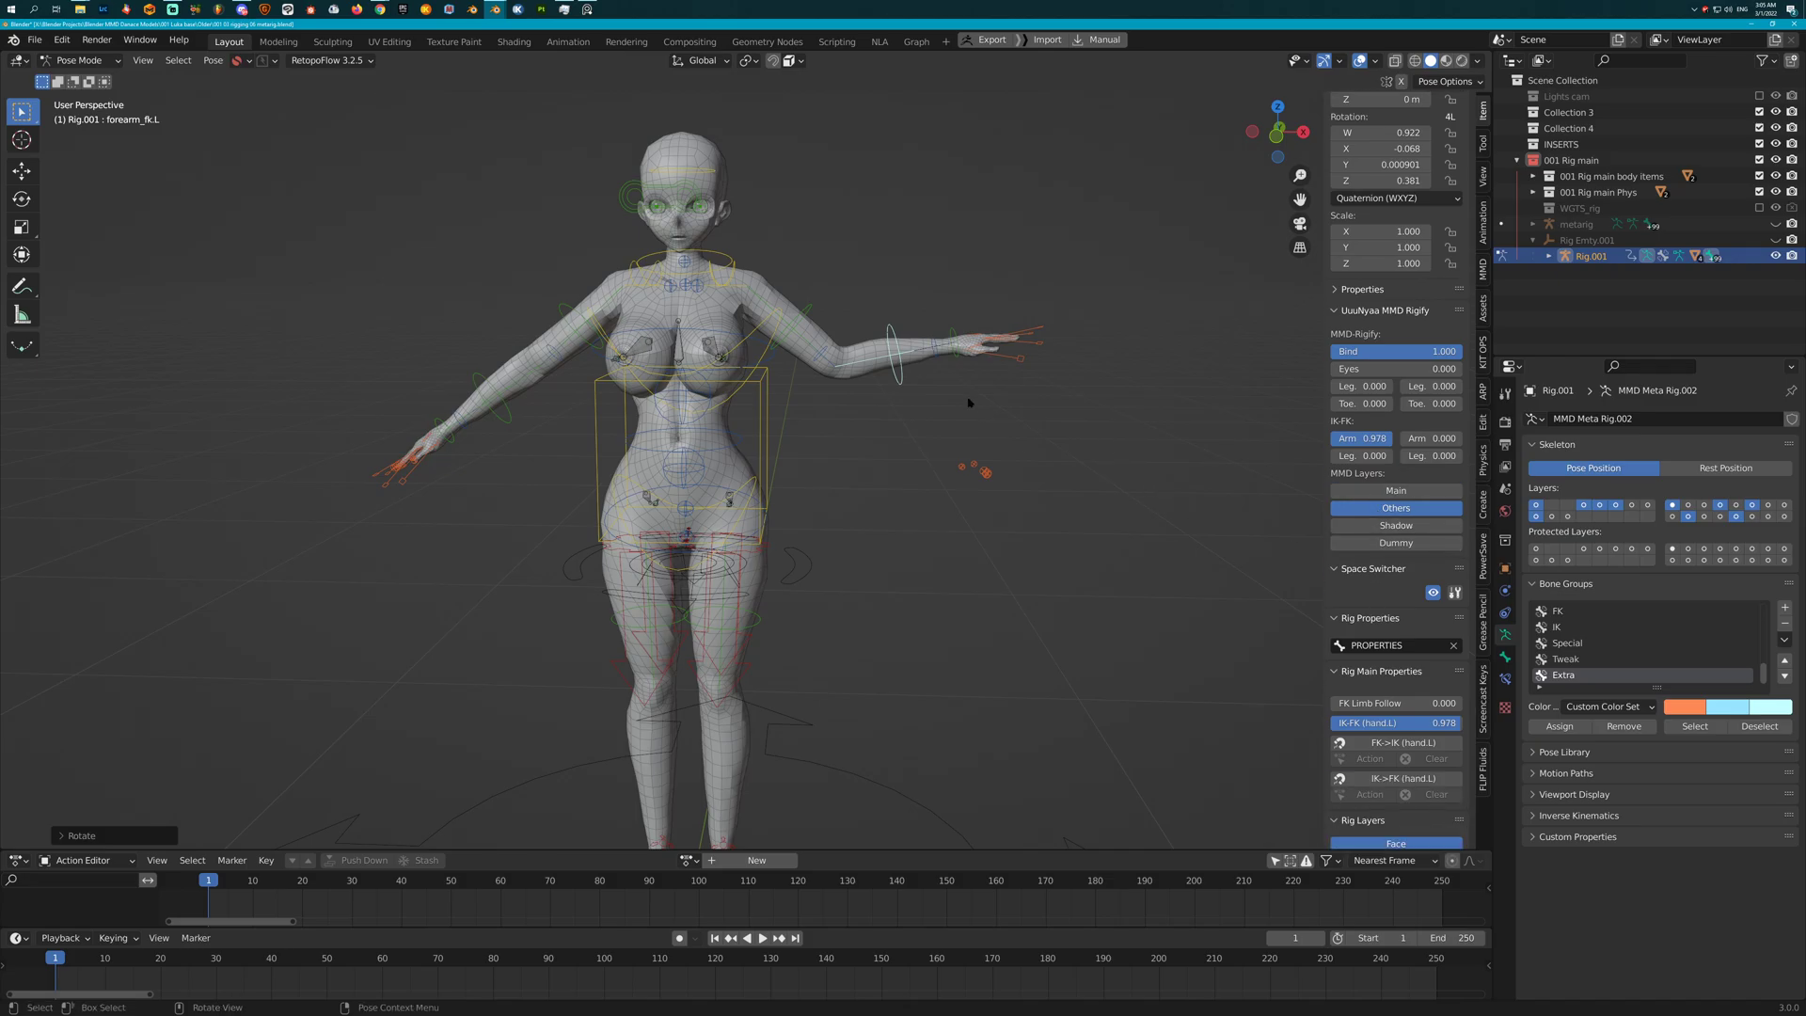
scroll(971, 466, "down", 2)
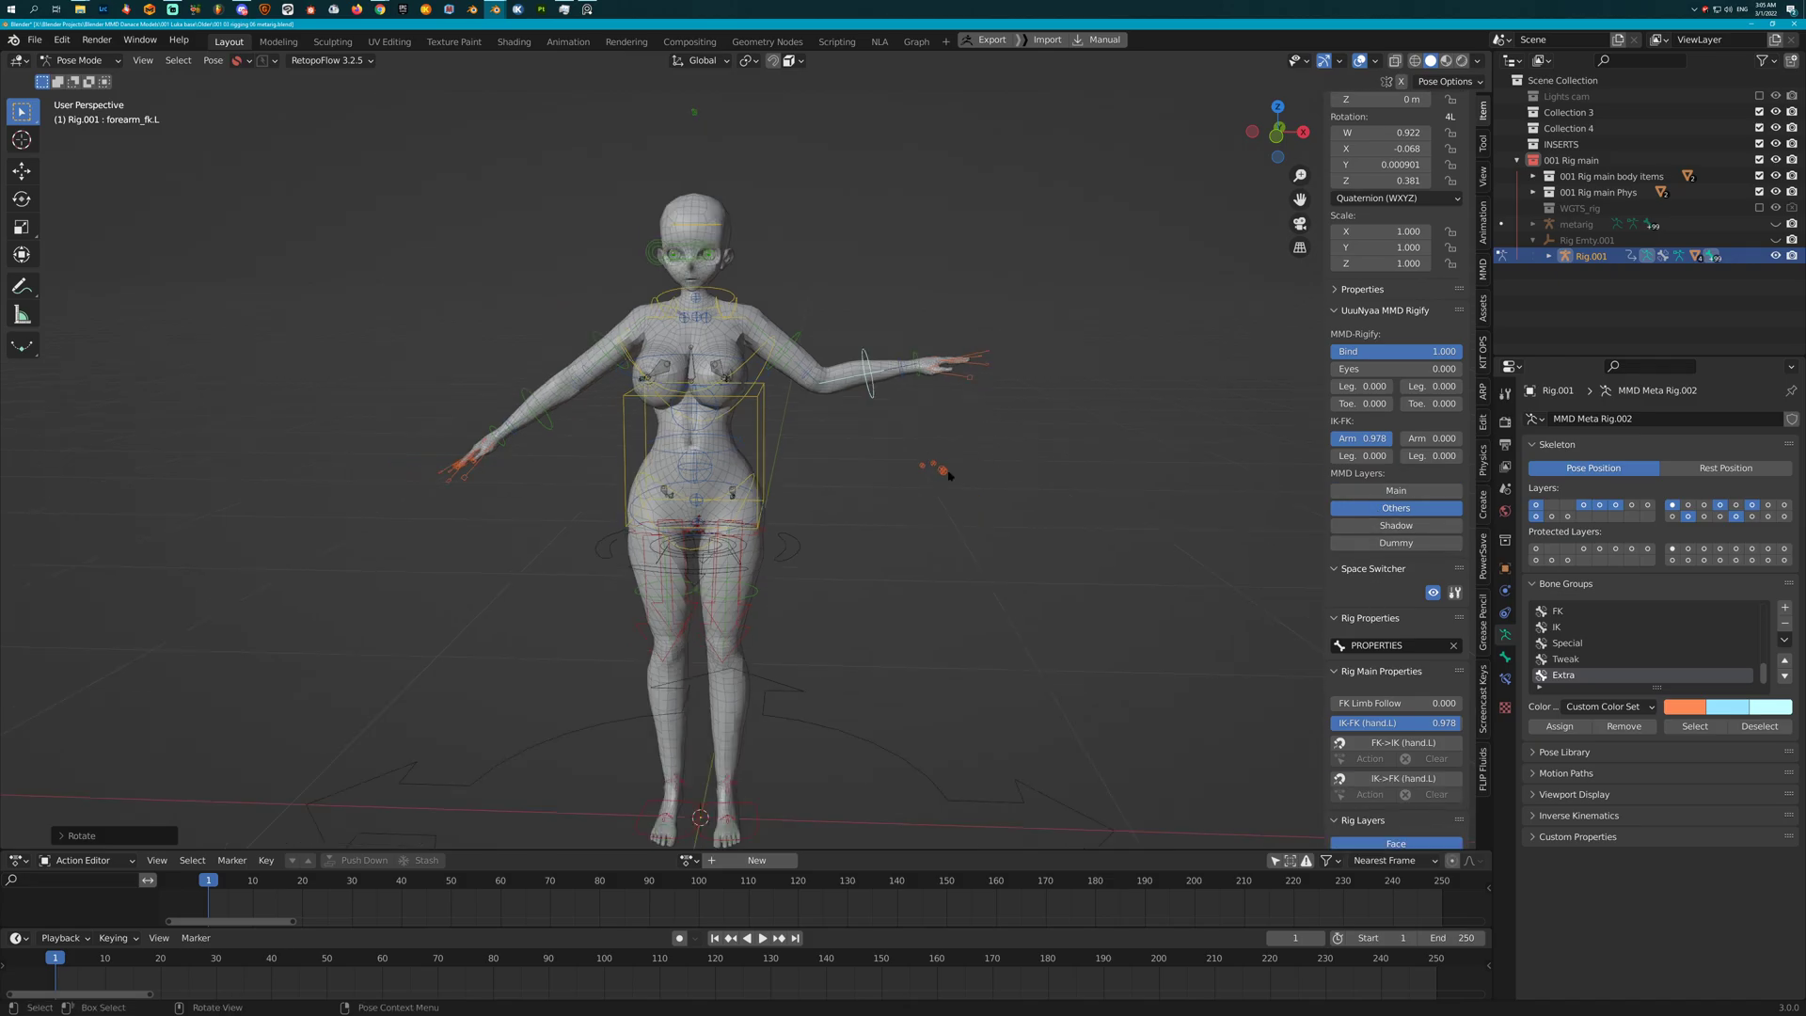
scroll(950, 475, "down", 1)
scroll(987, 468, "up", 3)
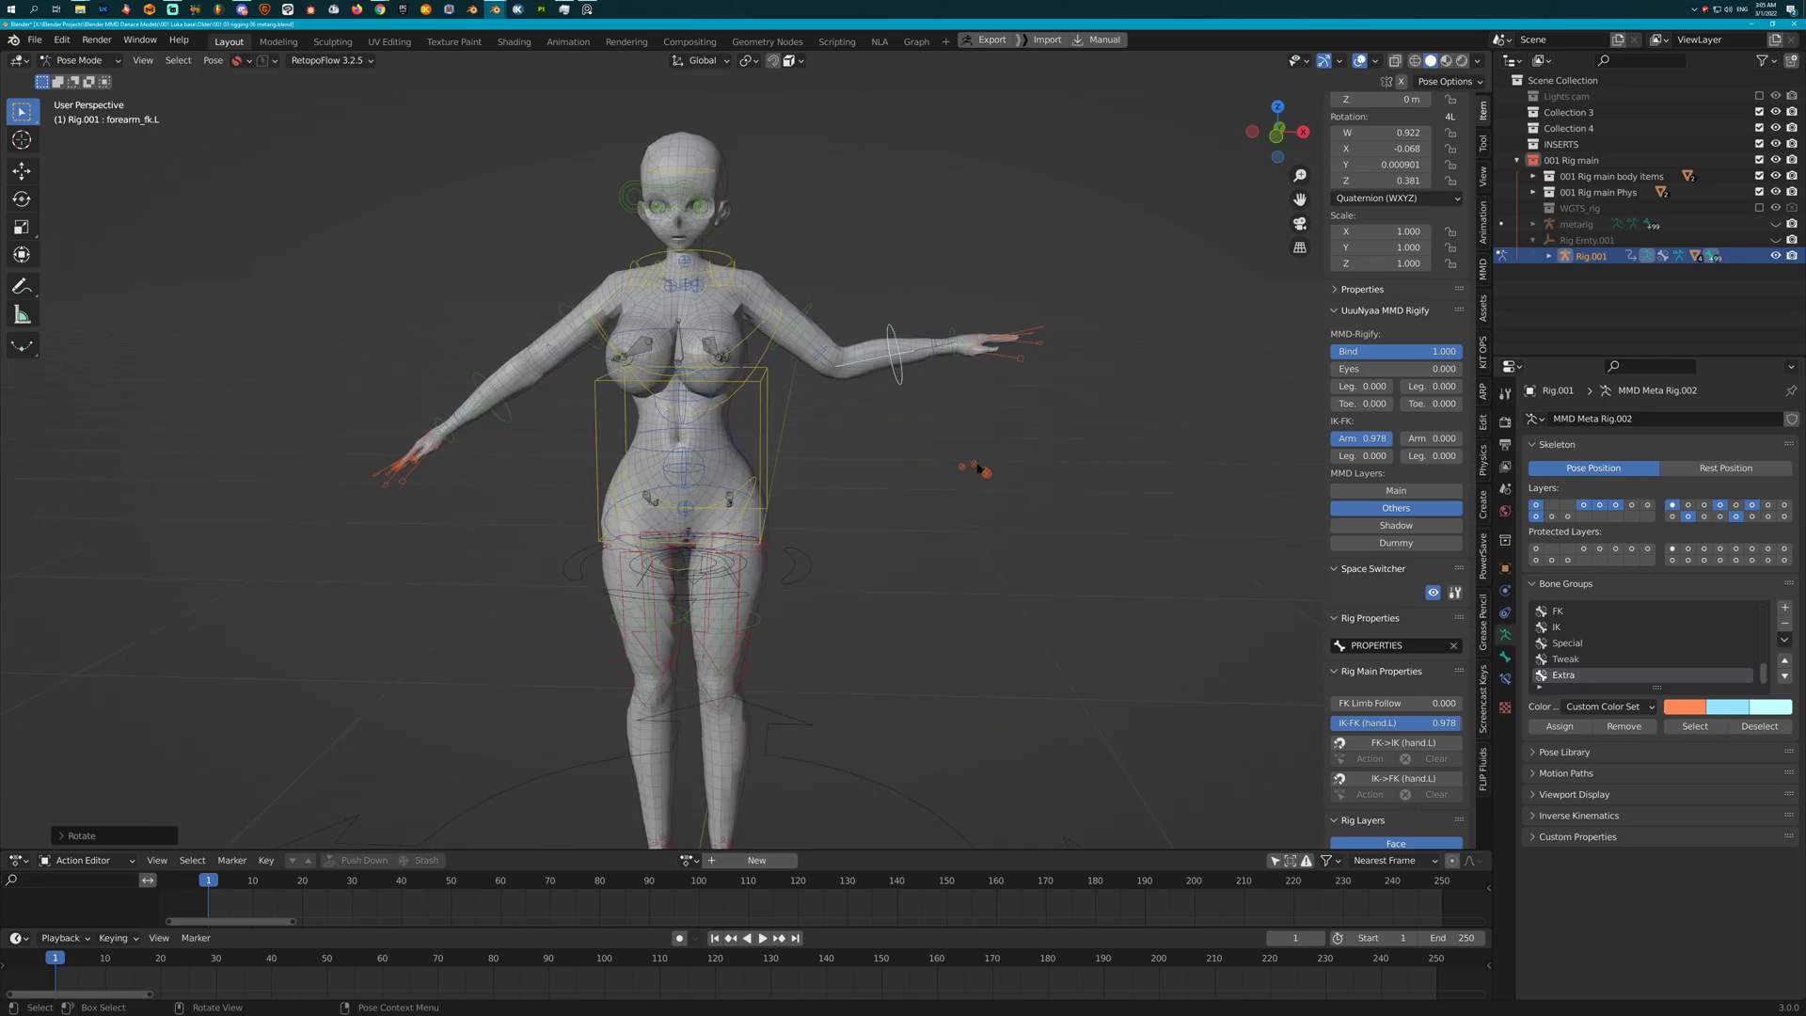
scroll(1384, 632, "down", 6)
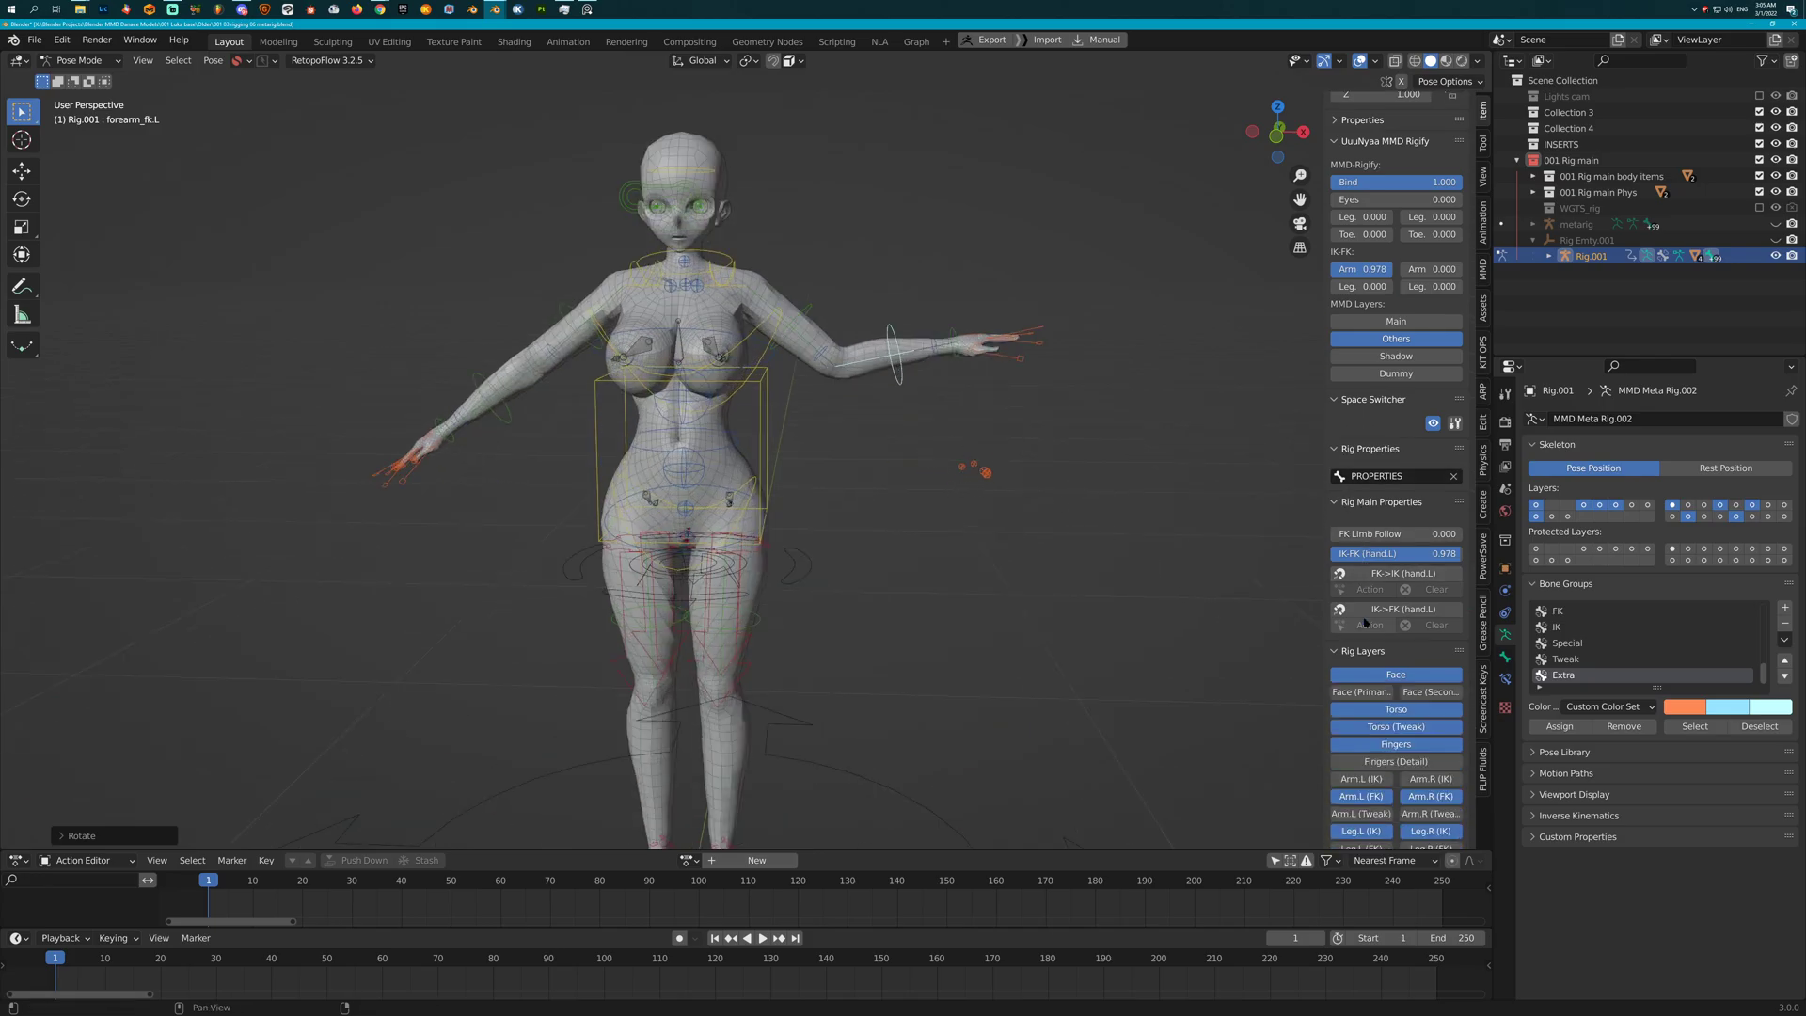
Enable the Arm.L (IK) and Arm.R (IK) layers and move hand_ik.L lower
left_click(1361, 716)
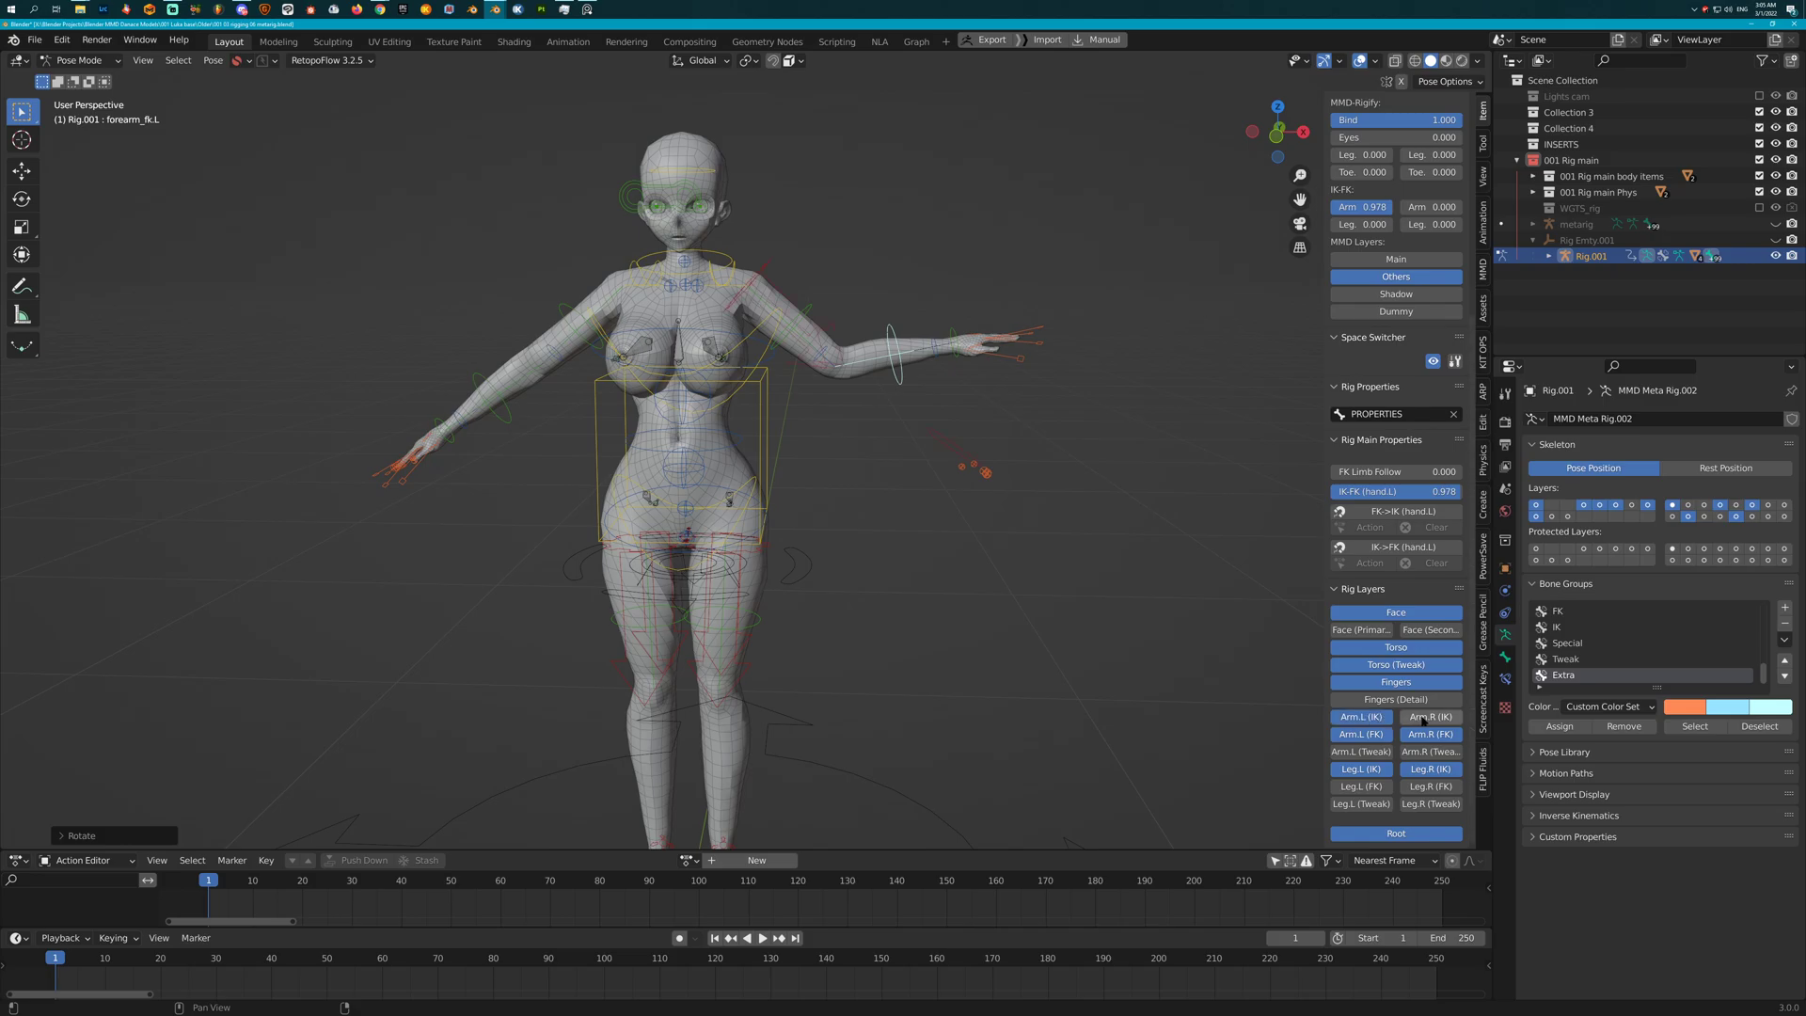
left_click(1423, 719)
left_click(945, 449)
key("g")
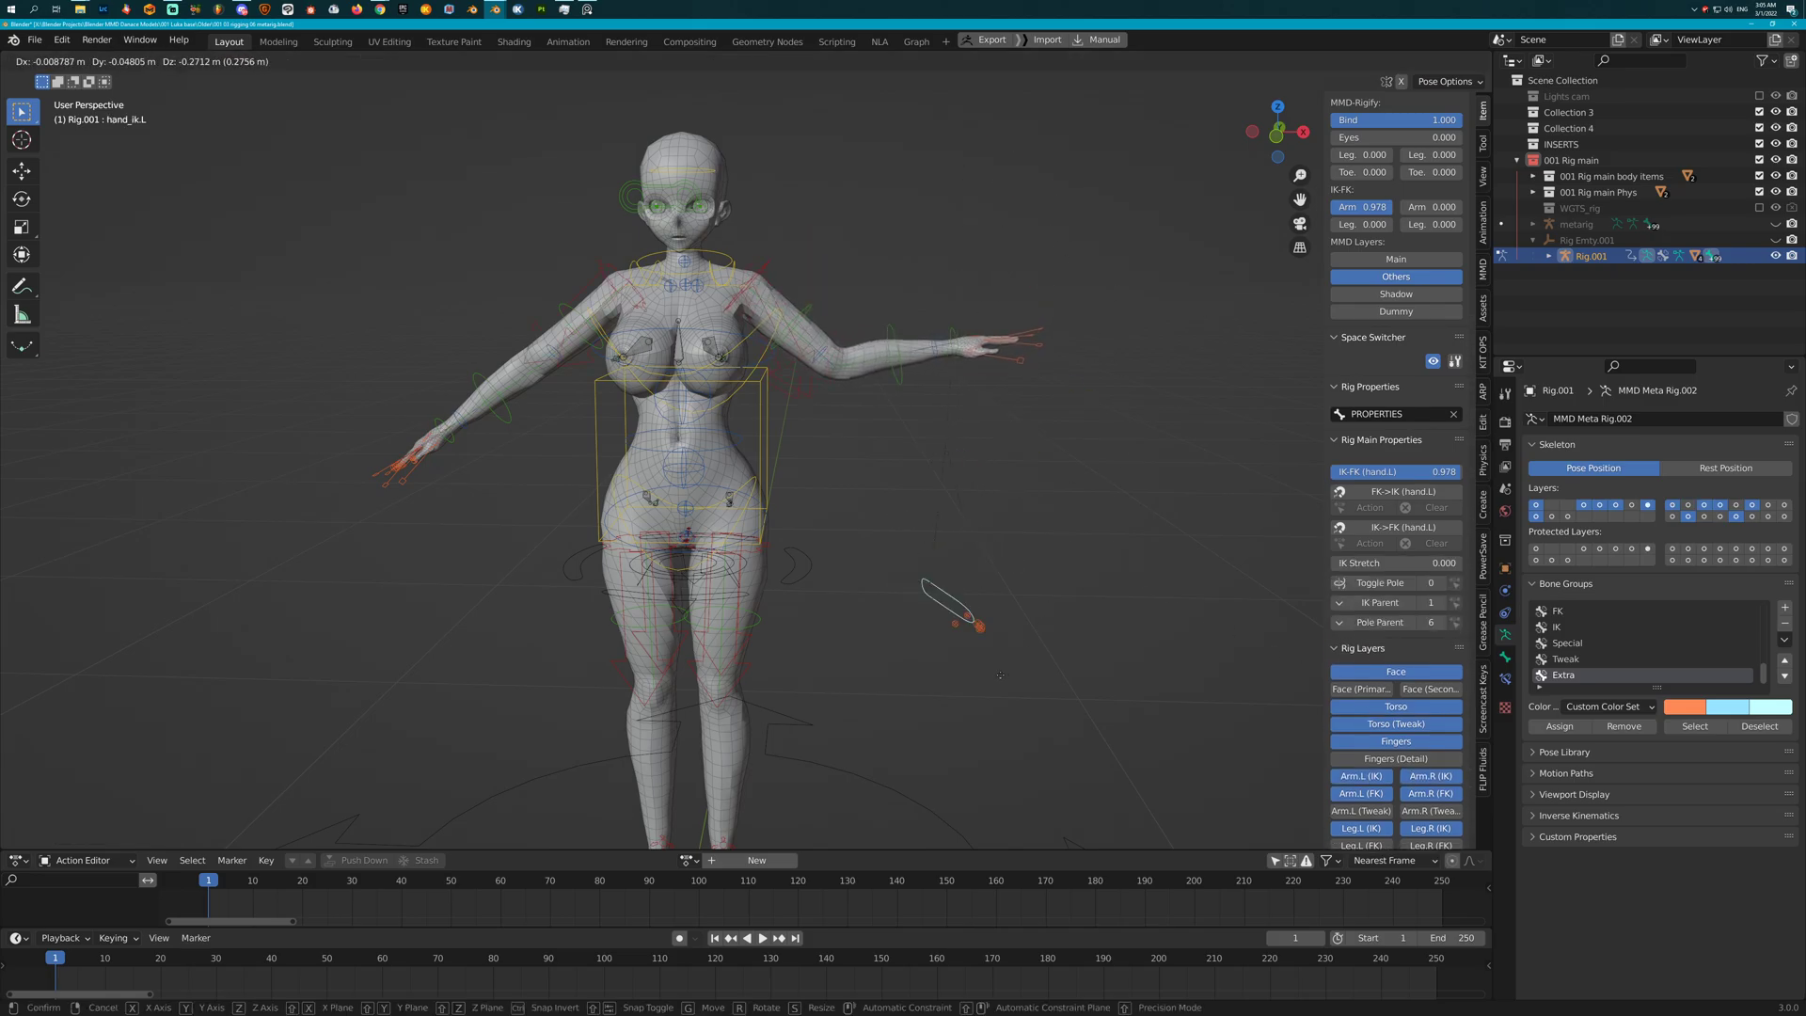
left_click(1020, 673)
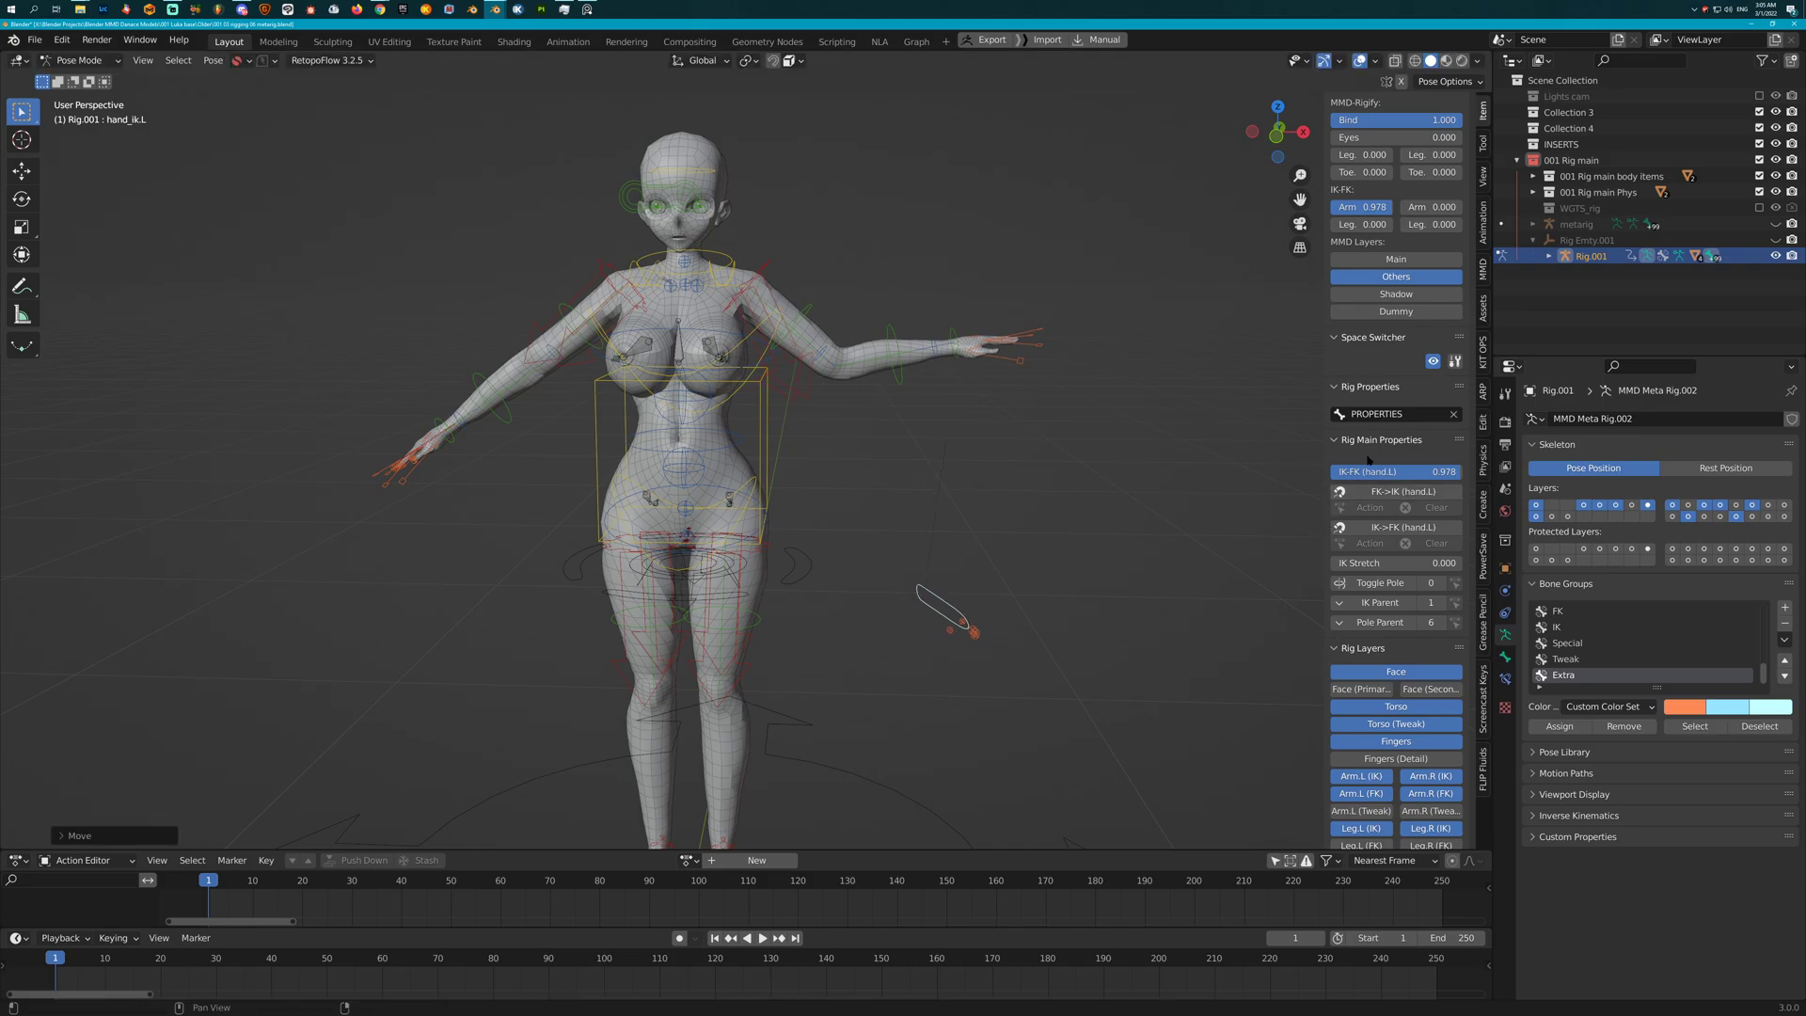
Set the second Arm IK-FK blend to 1.000, then test-move hand_ik.L without committing
scroll(1373, 475, "up", 8)
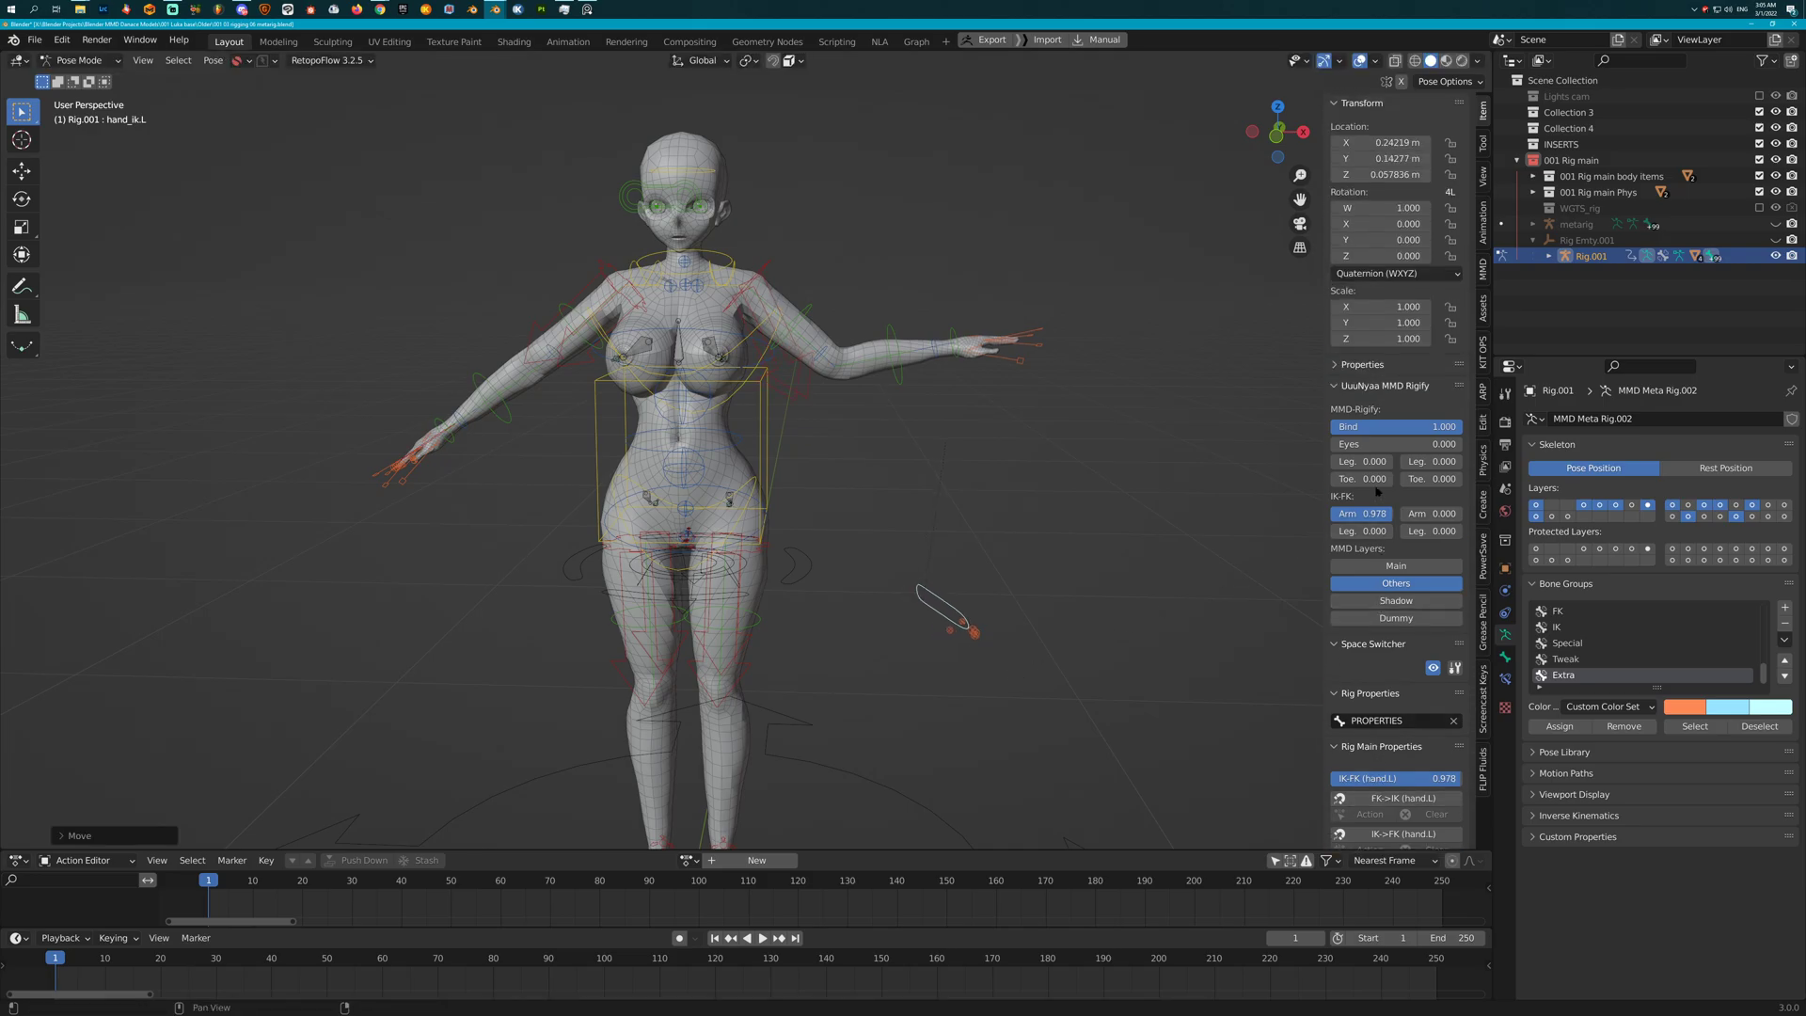
left_click_drag(1404, 515, 1324, 517)
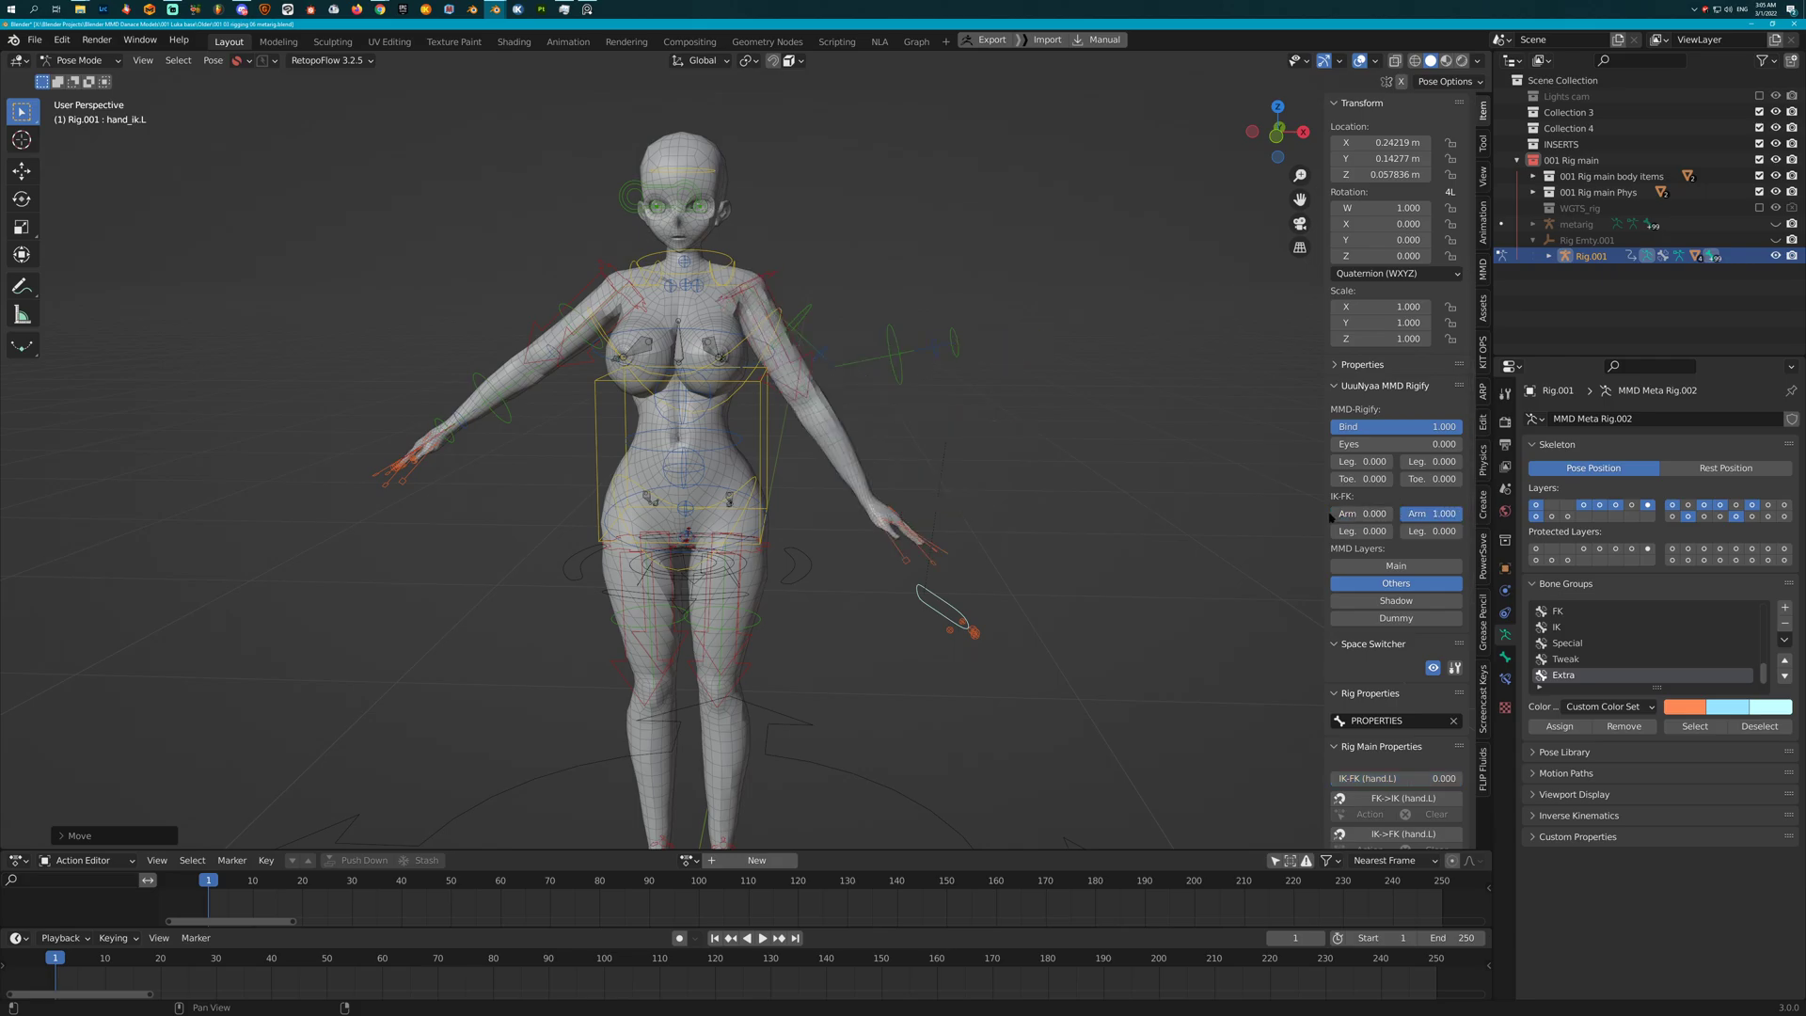
key("g")
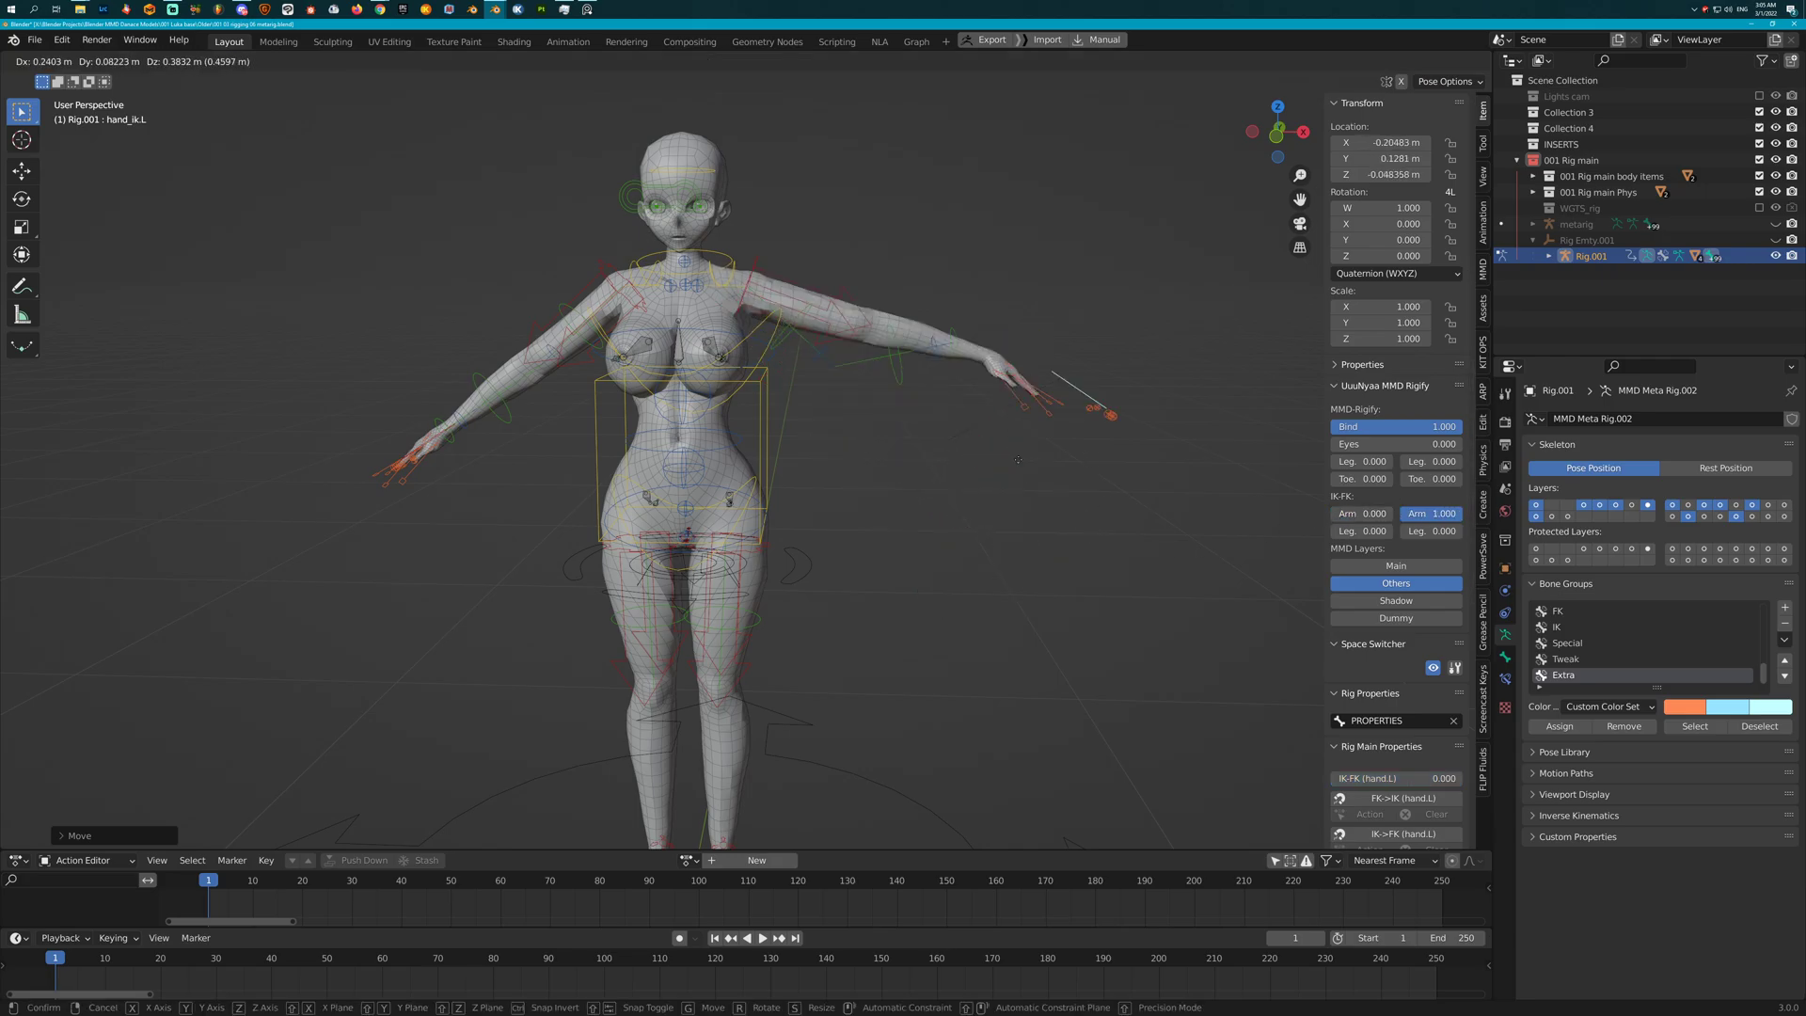
key("Escape")
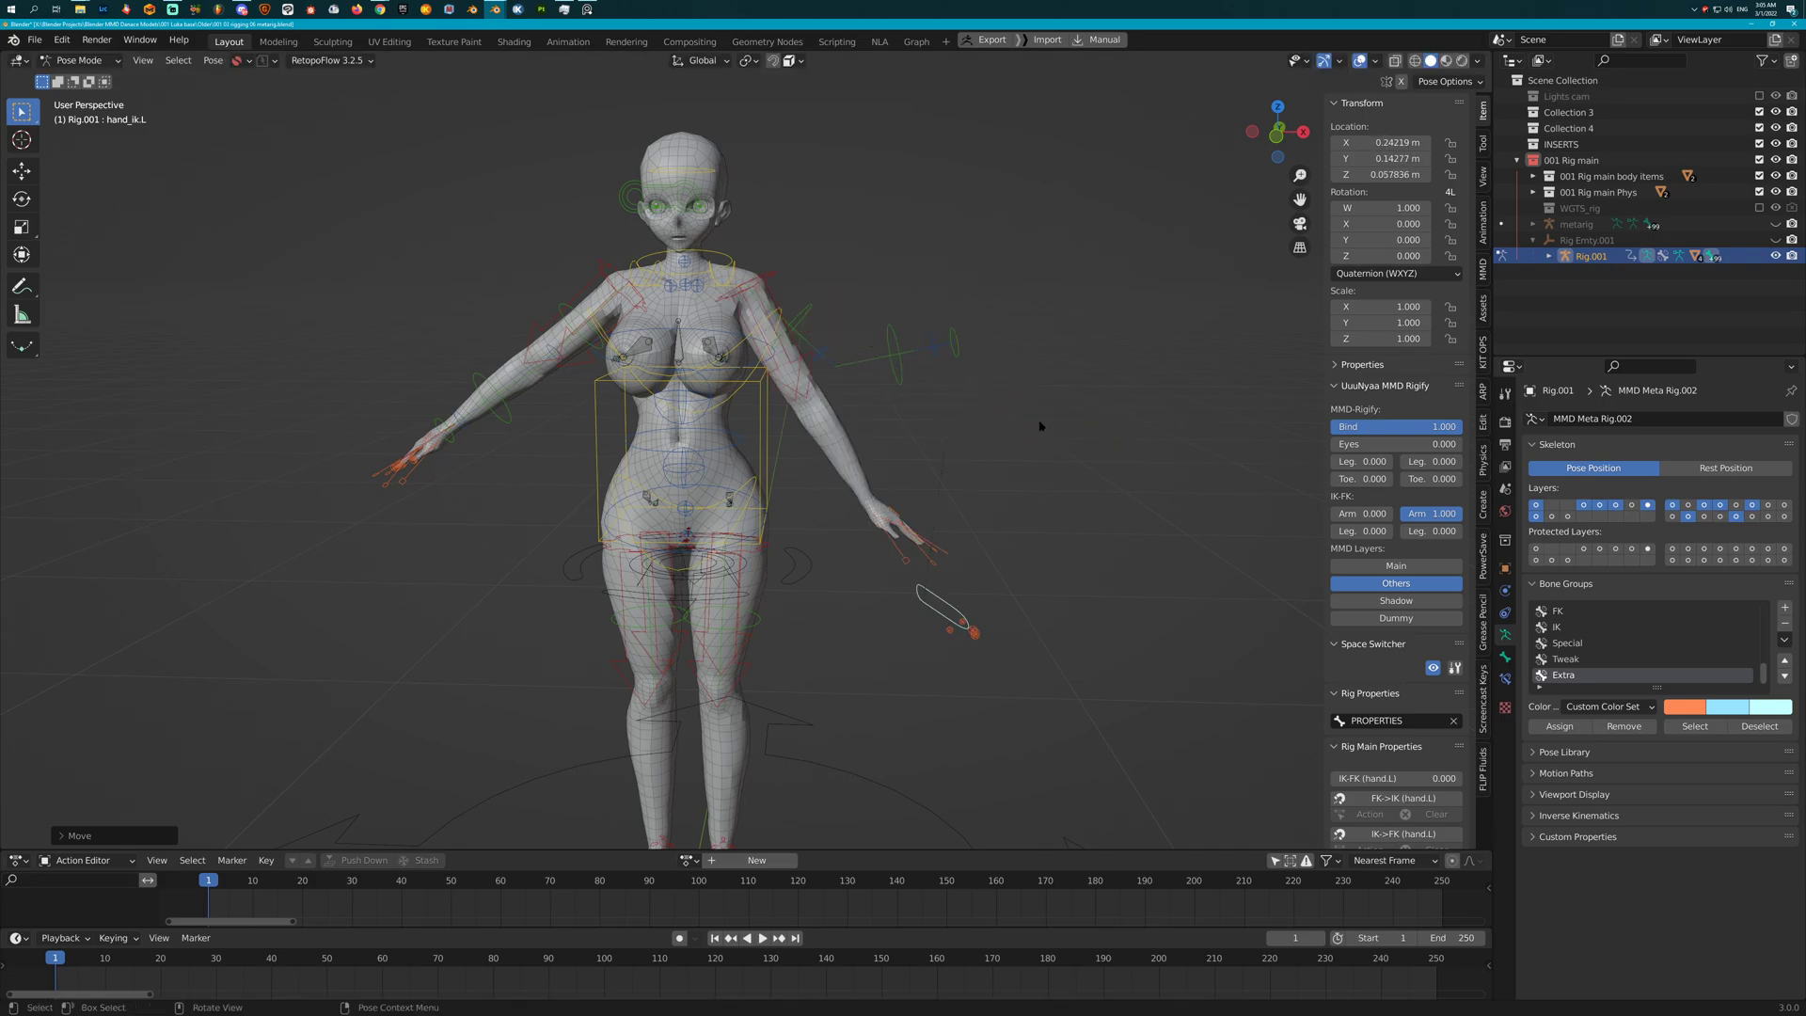
mouse_move(1040, 426)
middle_mouse_down()
mouse_move(1082, 428)
mouse_move(1033, 436)
middle_mouse_up()
key("g")
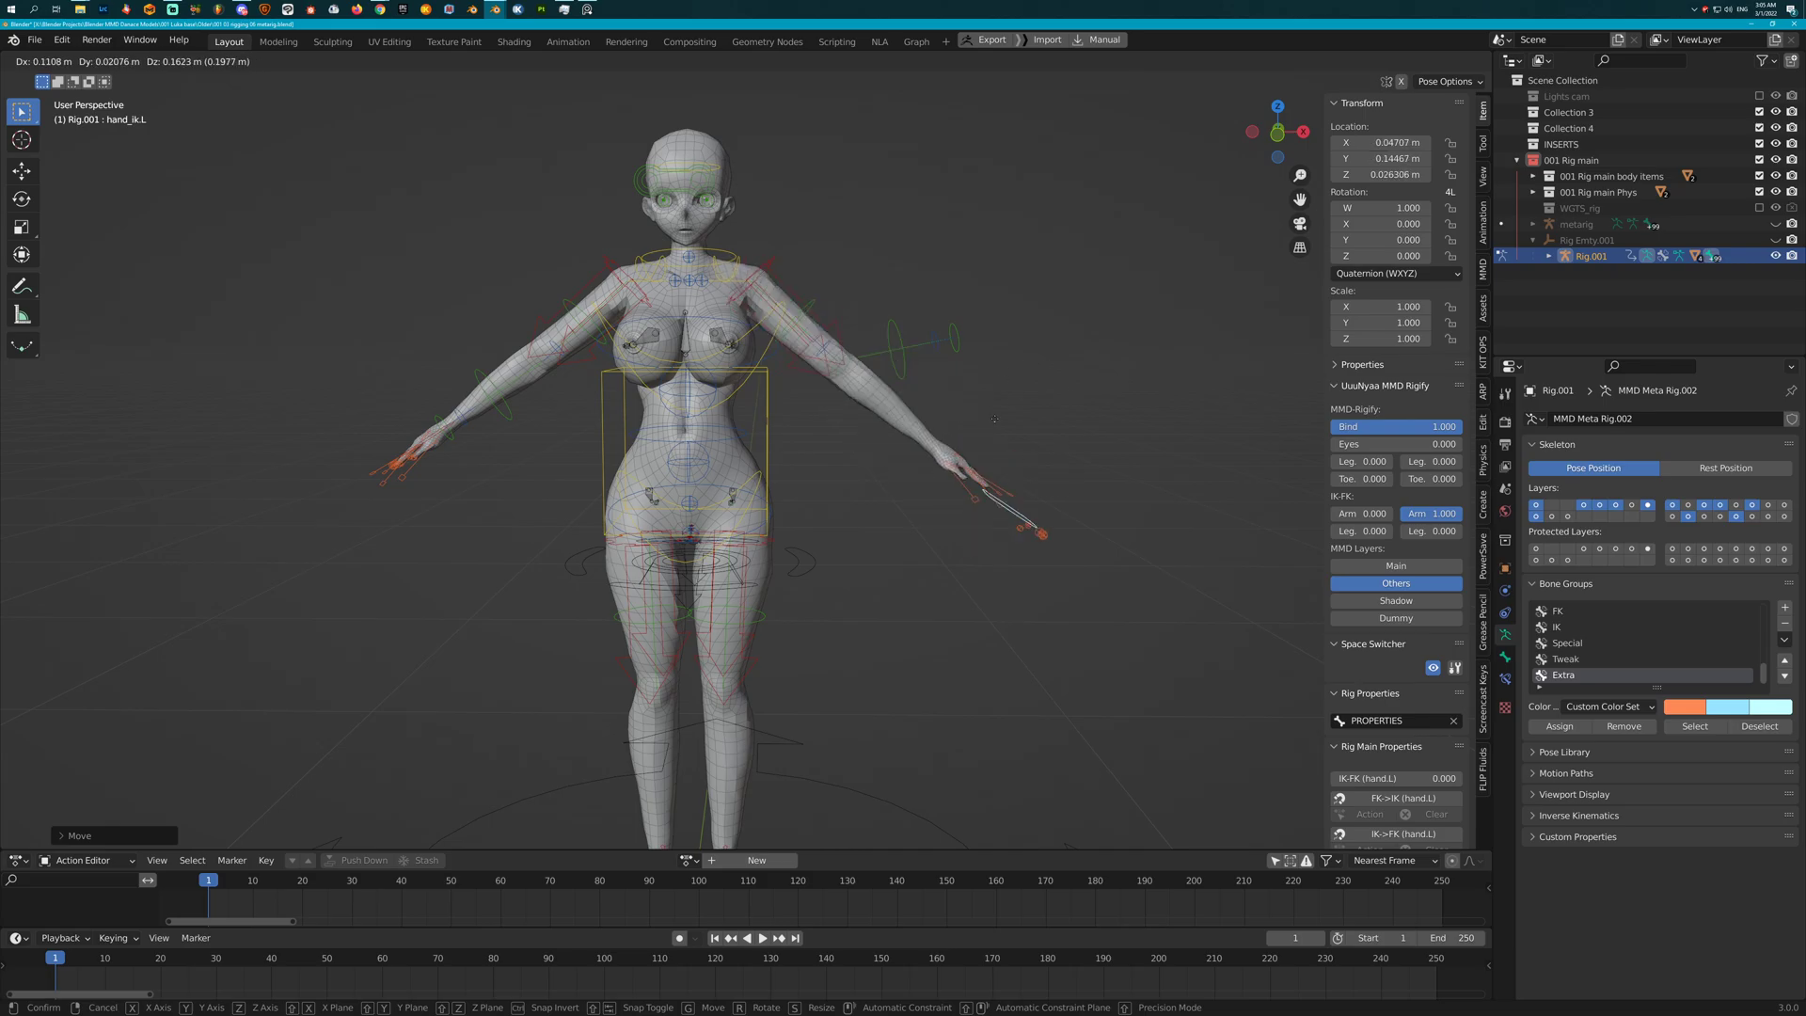
key("Escape")
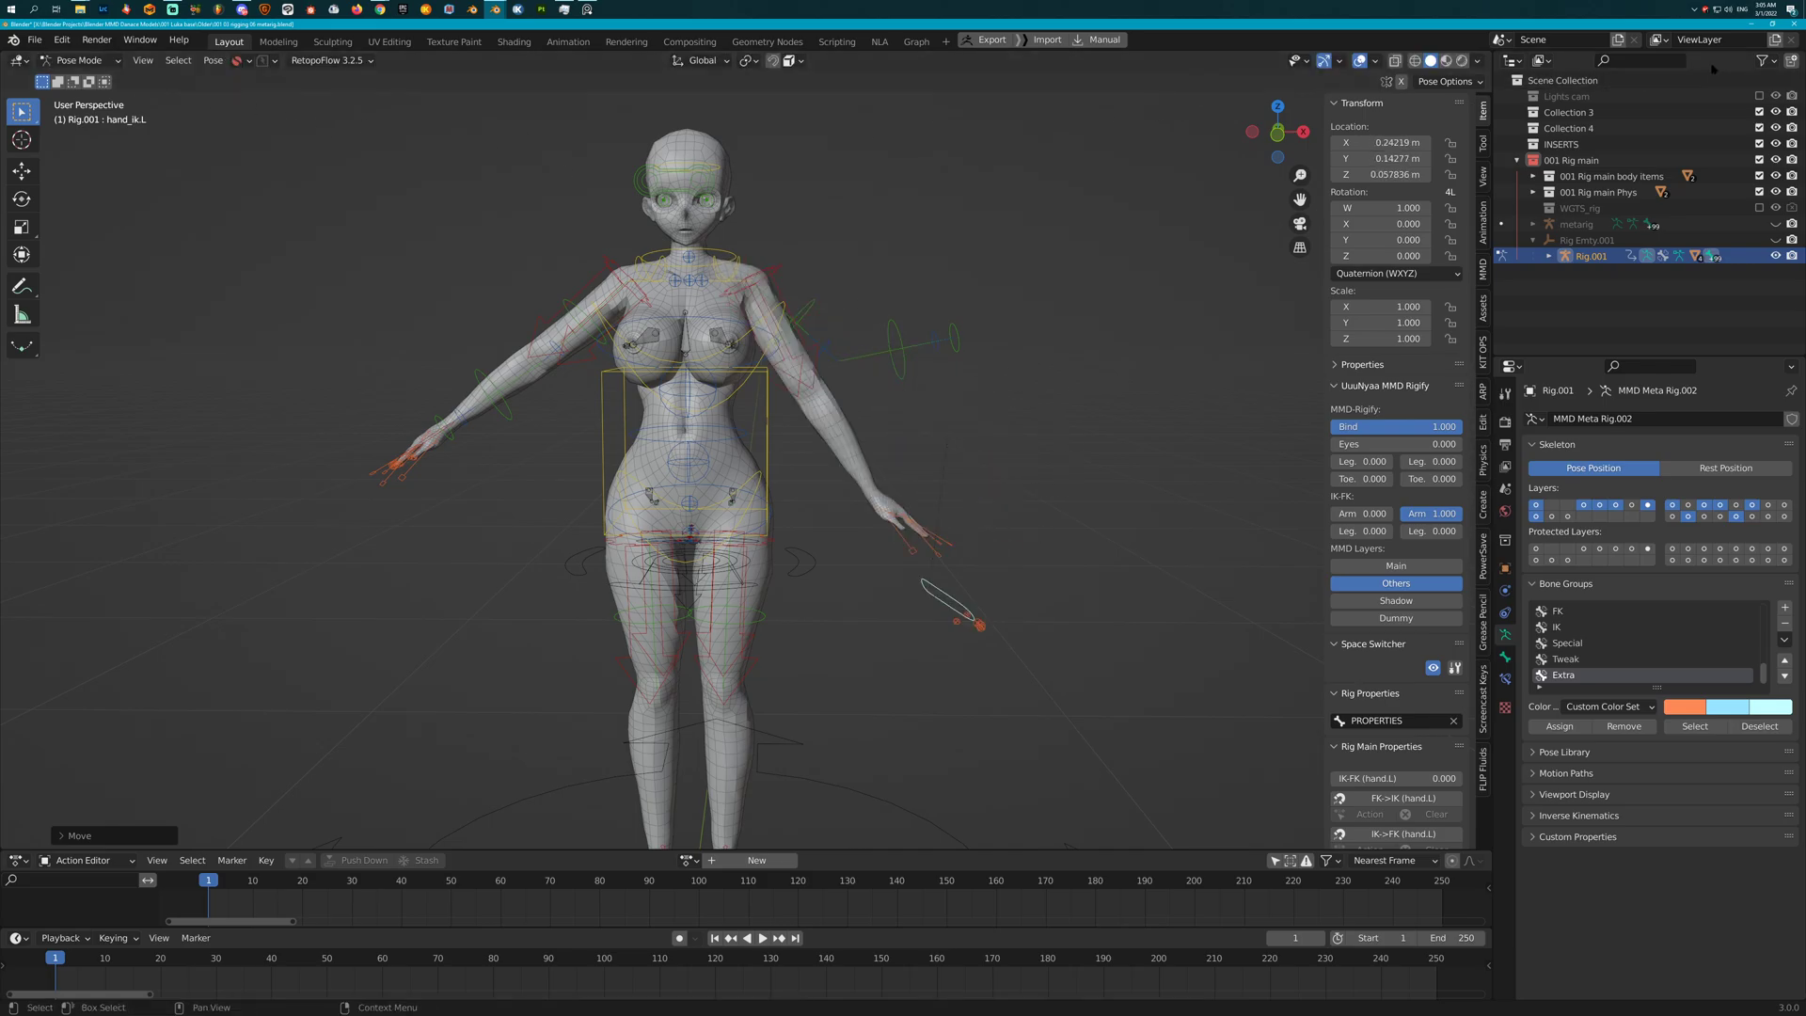
Discard the pose edits with Don't Save, then File > Revert to the saved rigging file
left_click(1795, 25)
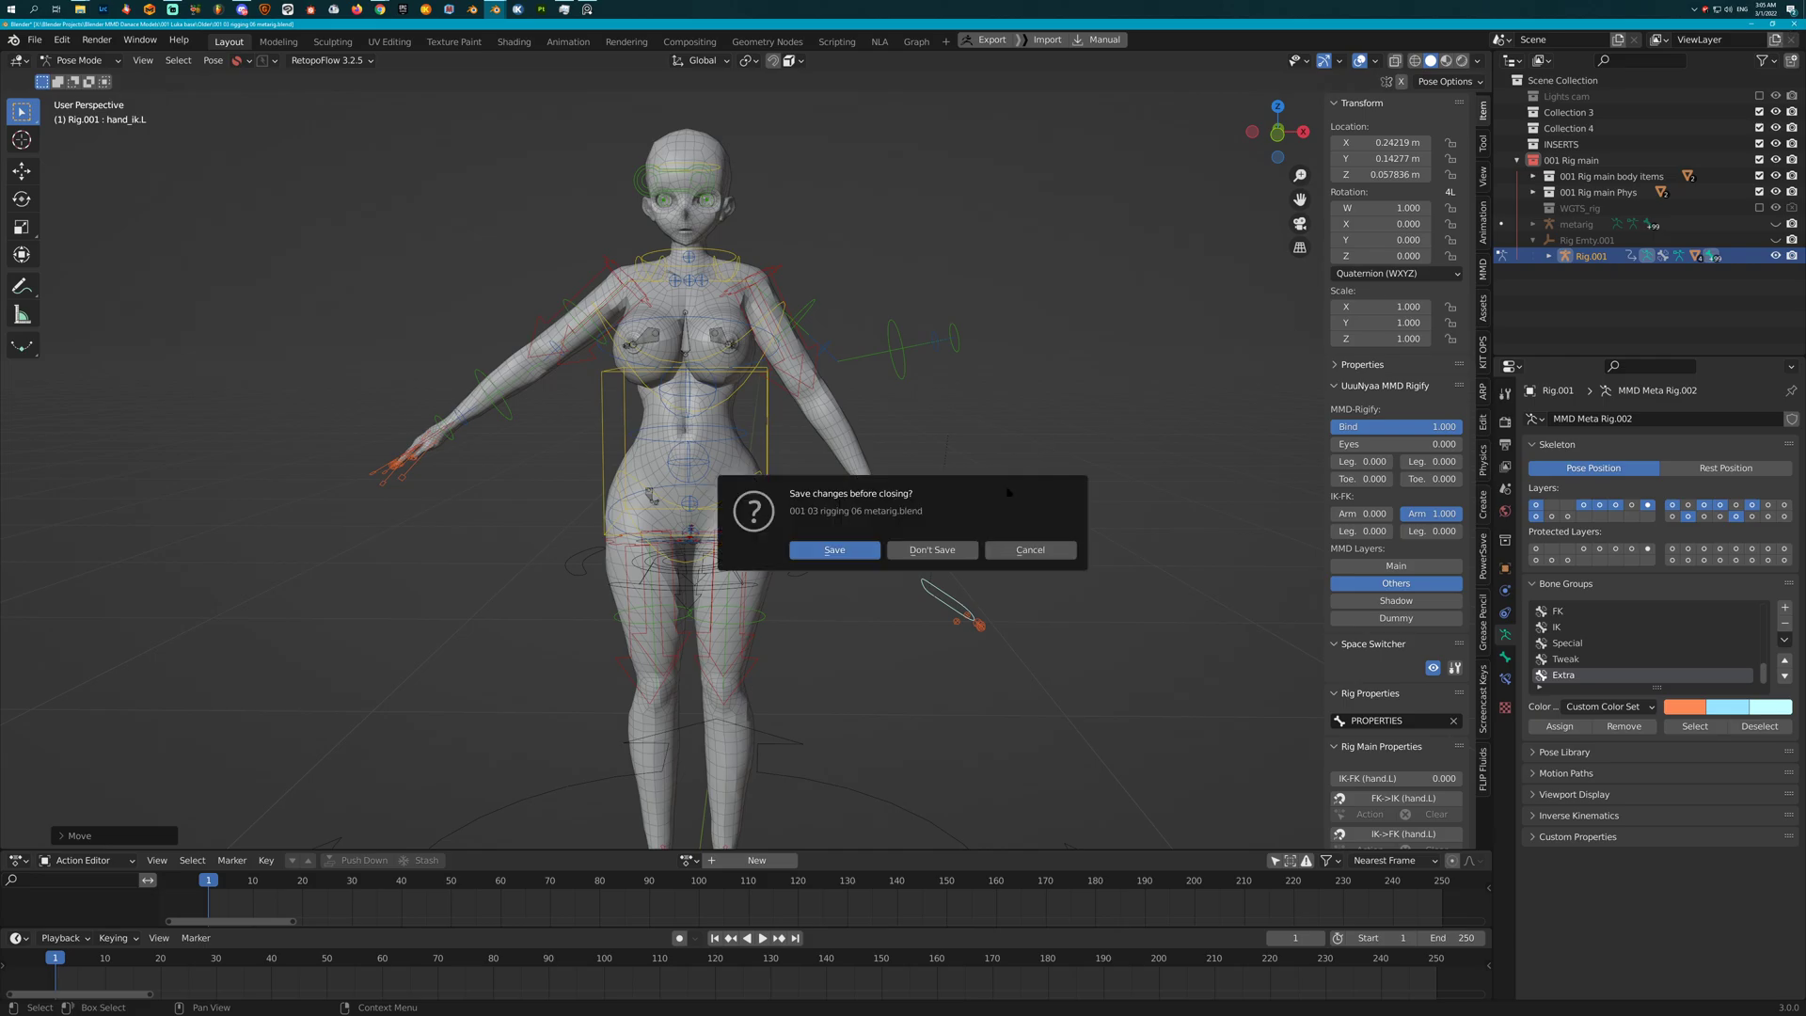
left_click(931, 550)
left_click(956, 291)
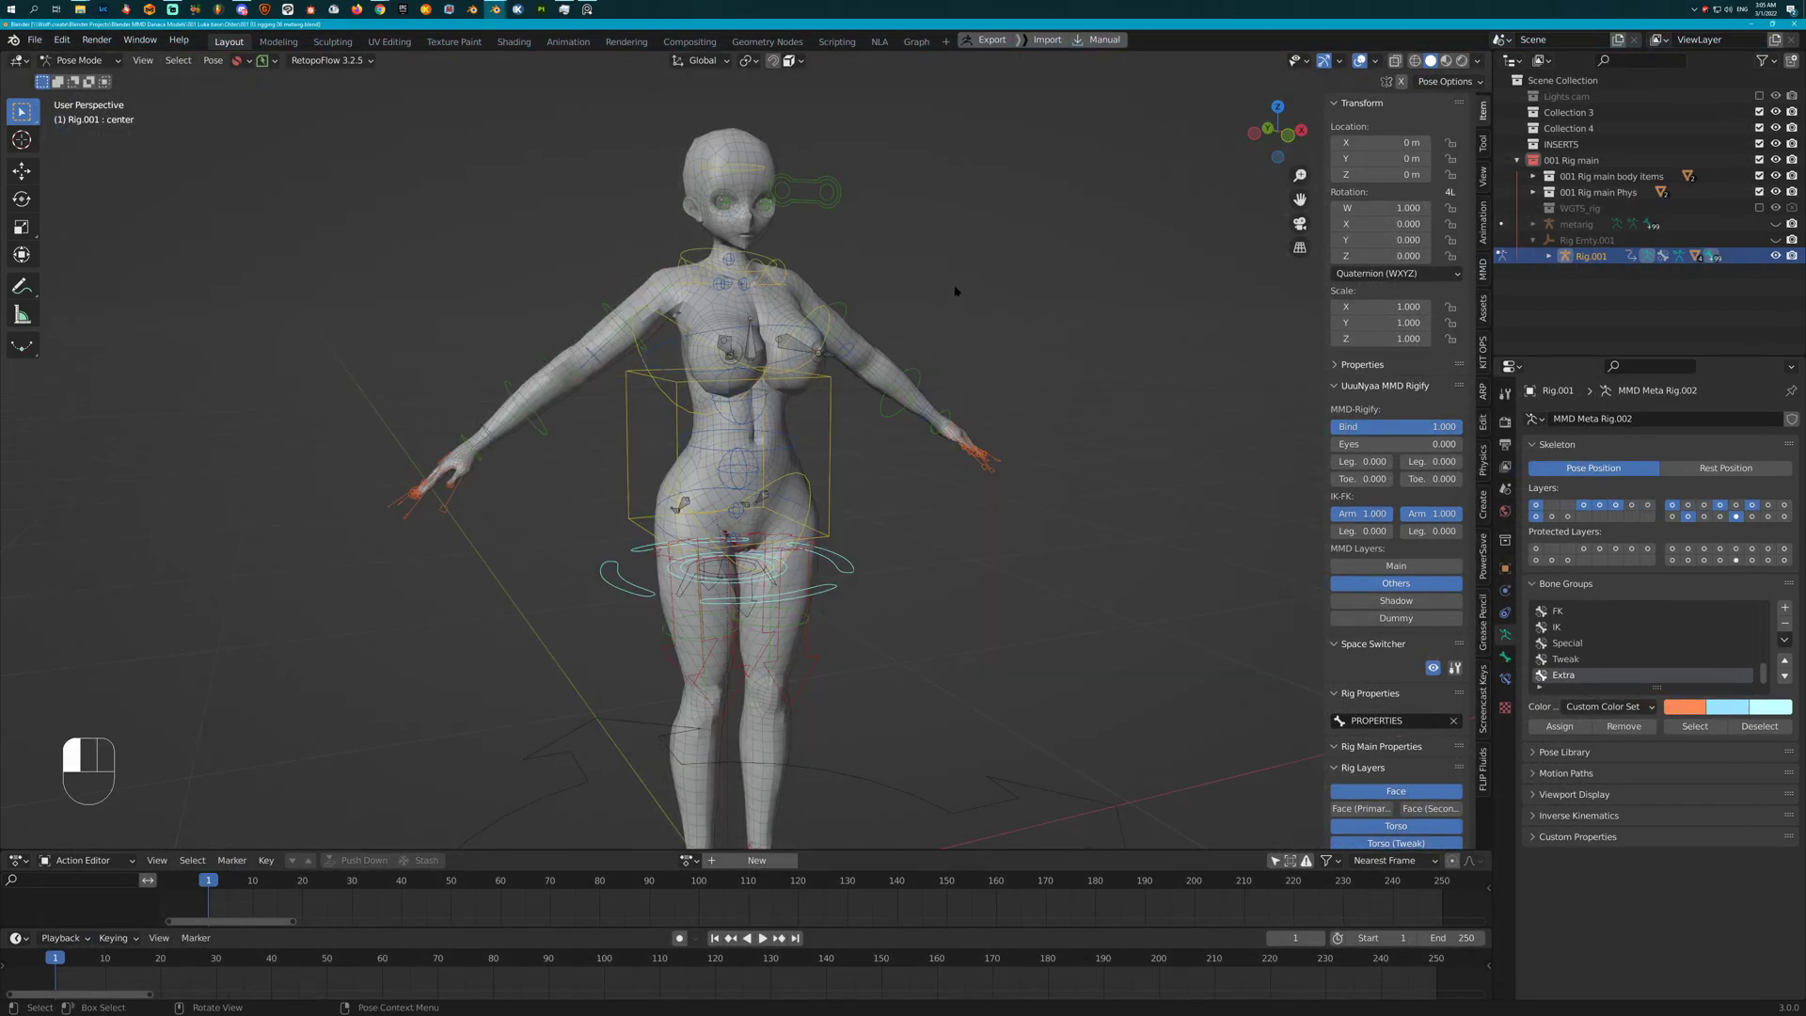
left_click(34, 41)
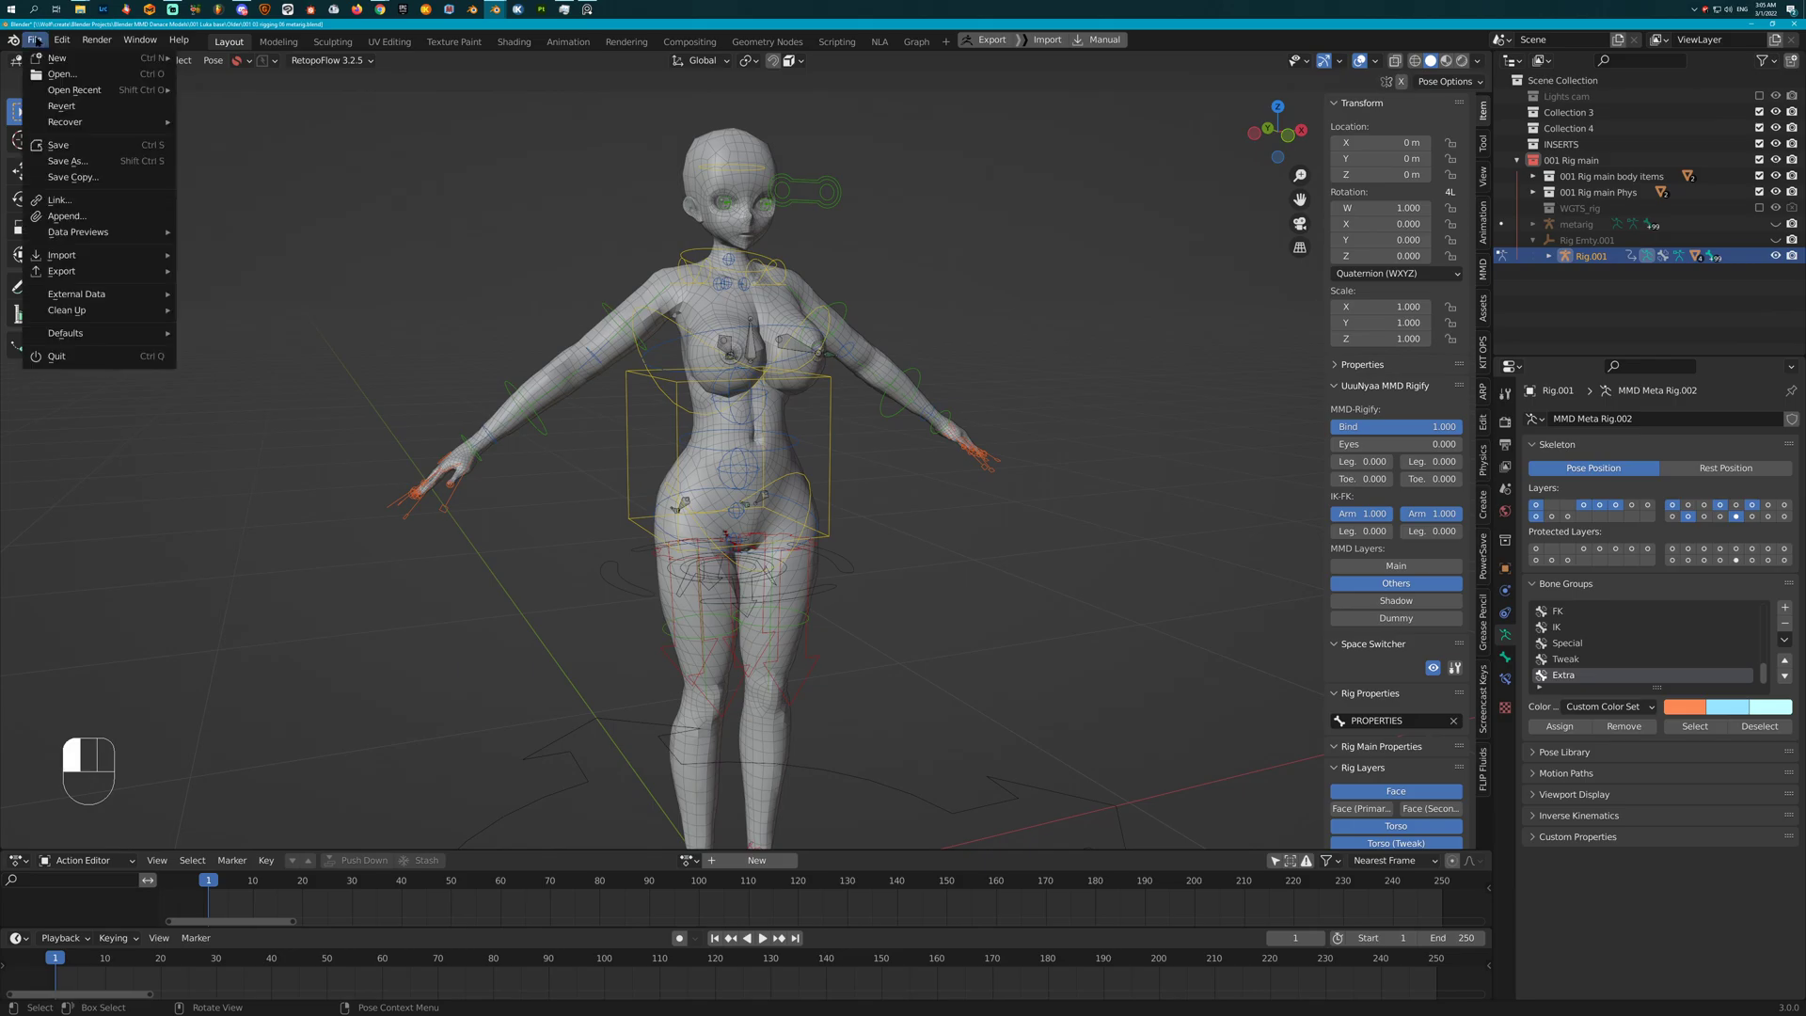
left_click(89, 107)
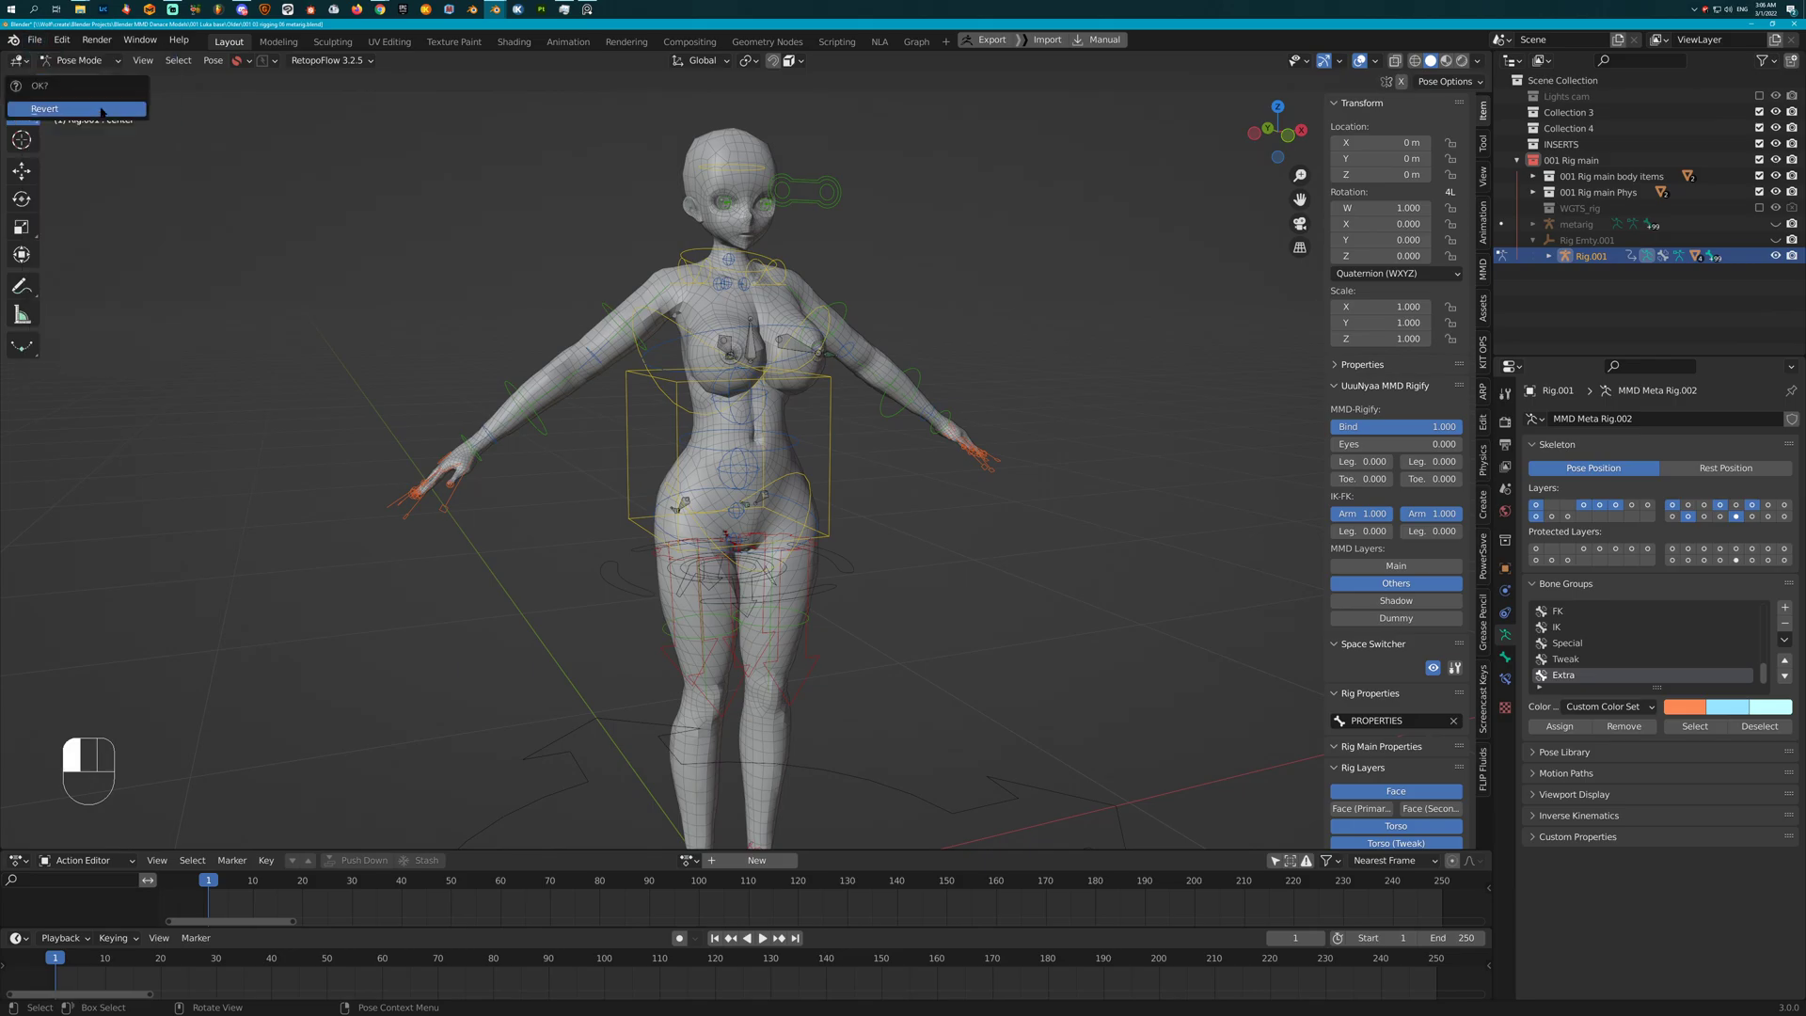
left_click(104, 109)
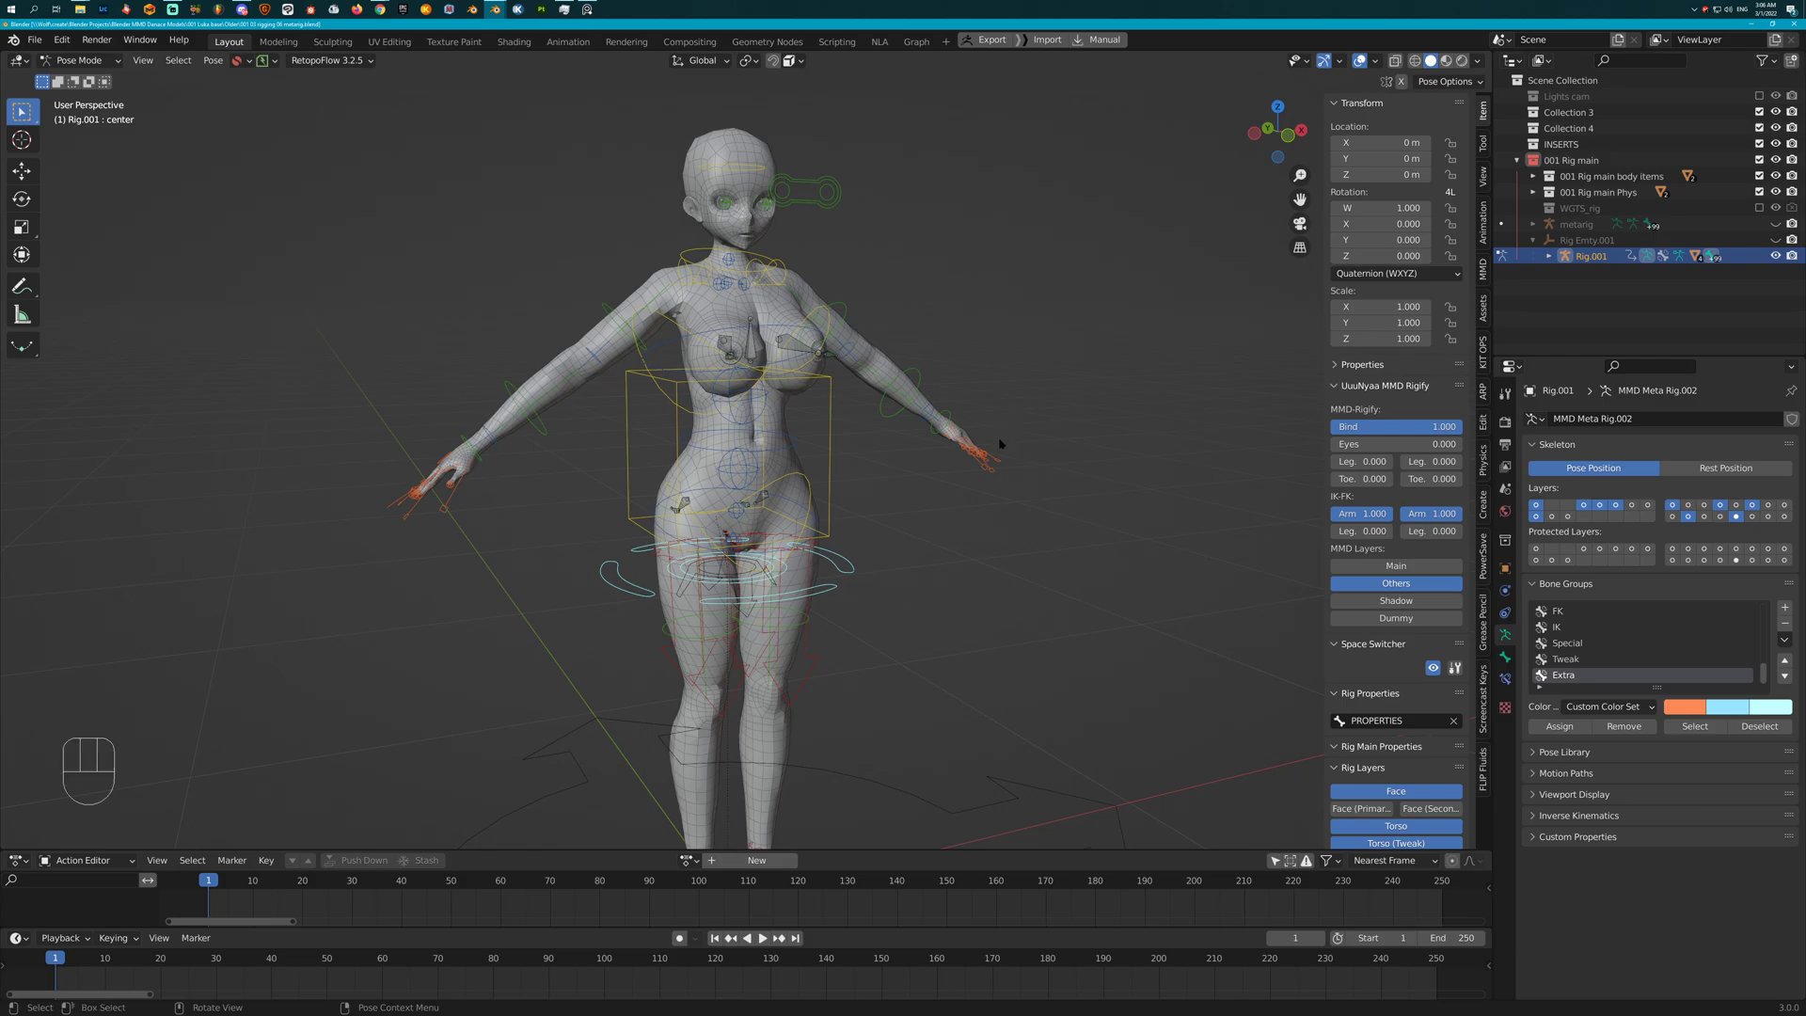
middle_click_drag(993, 446, 932, 443)
scroll(898, 446, "down", 2)
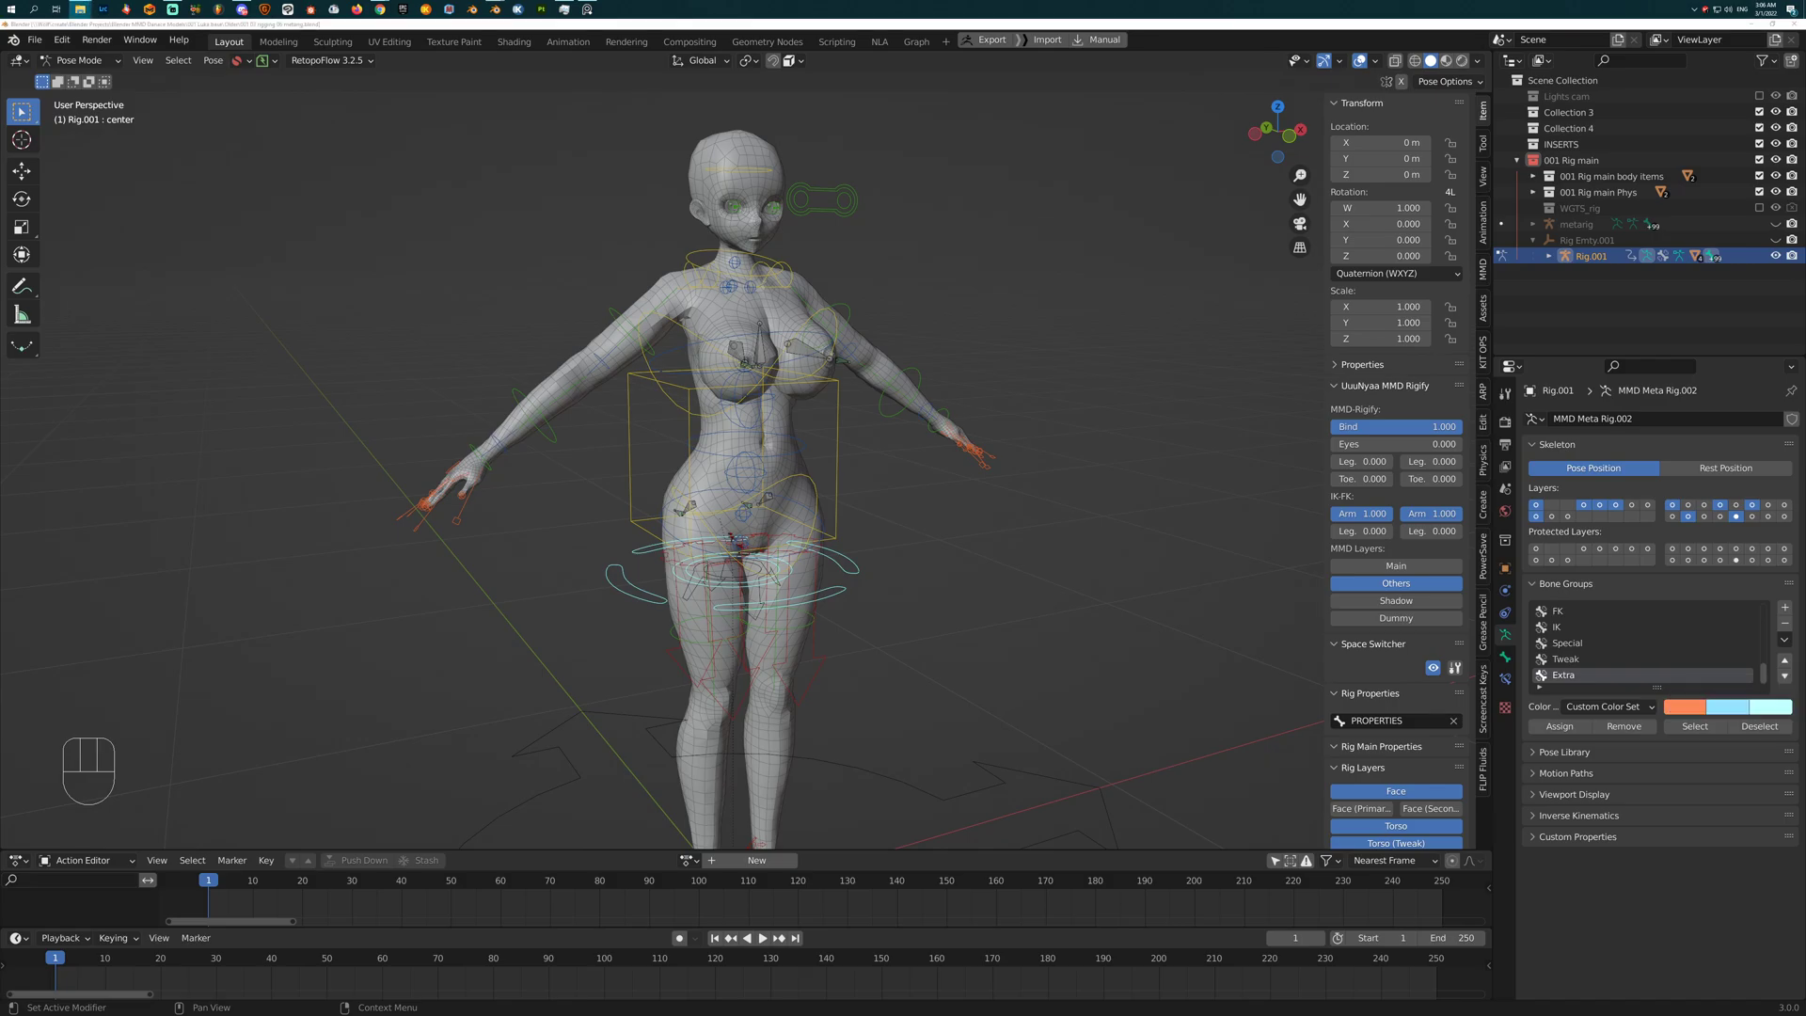
Show the desktop with Win+D, then restore the hidden windows
key("super+d")
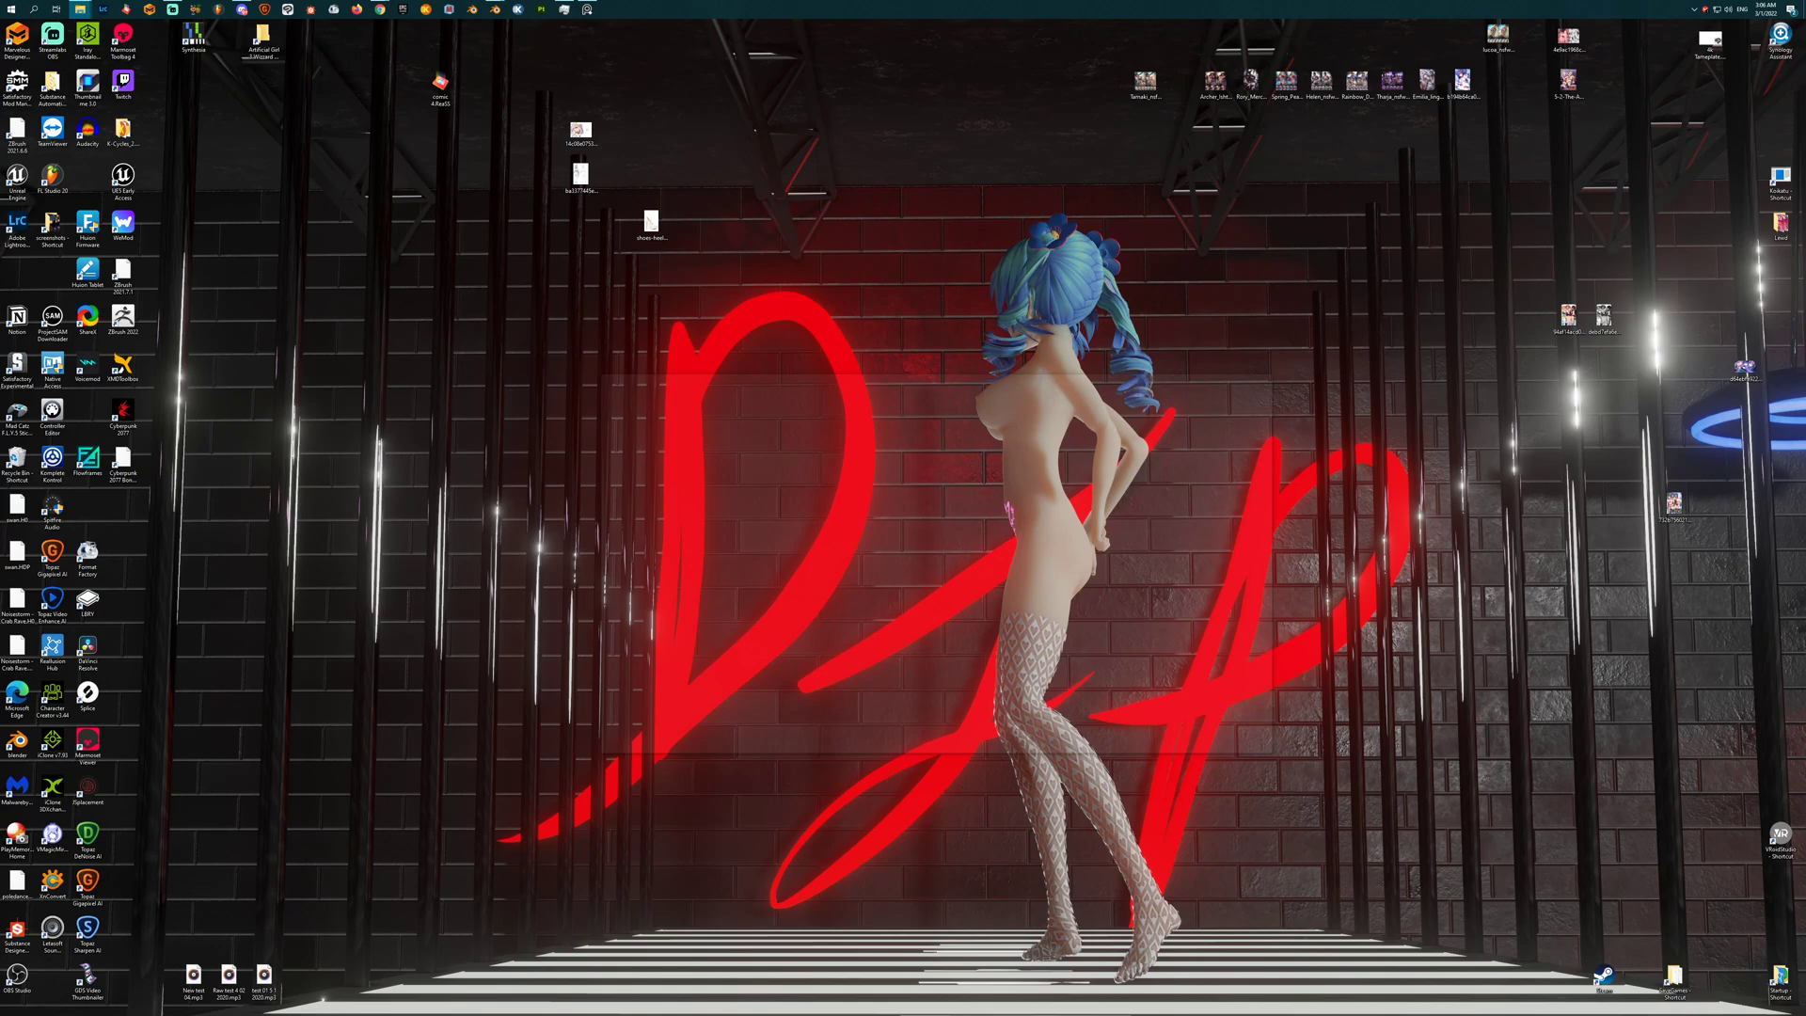
key("super+d")
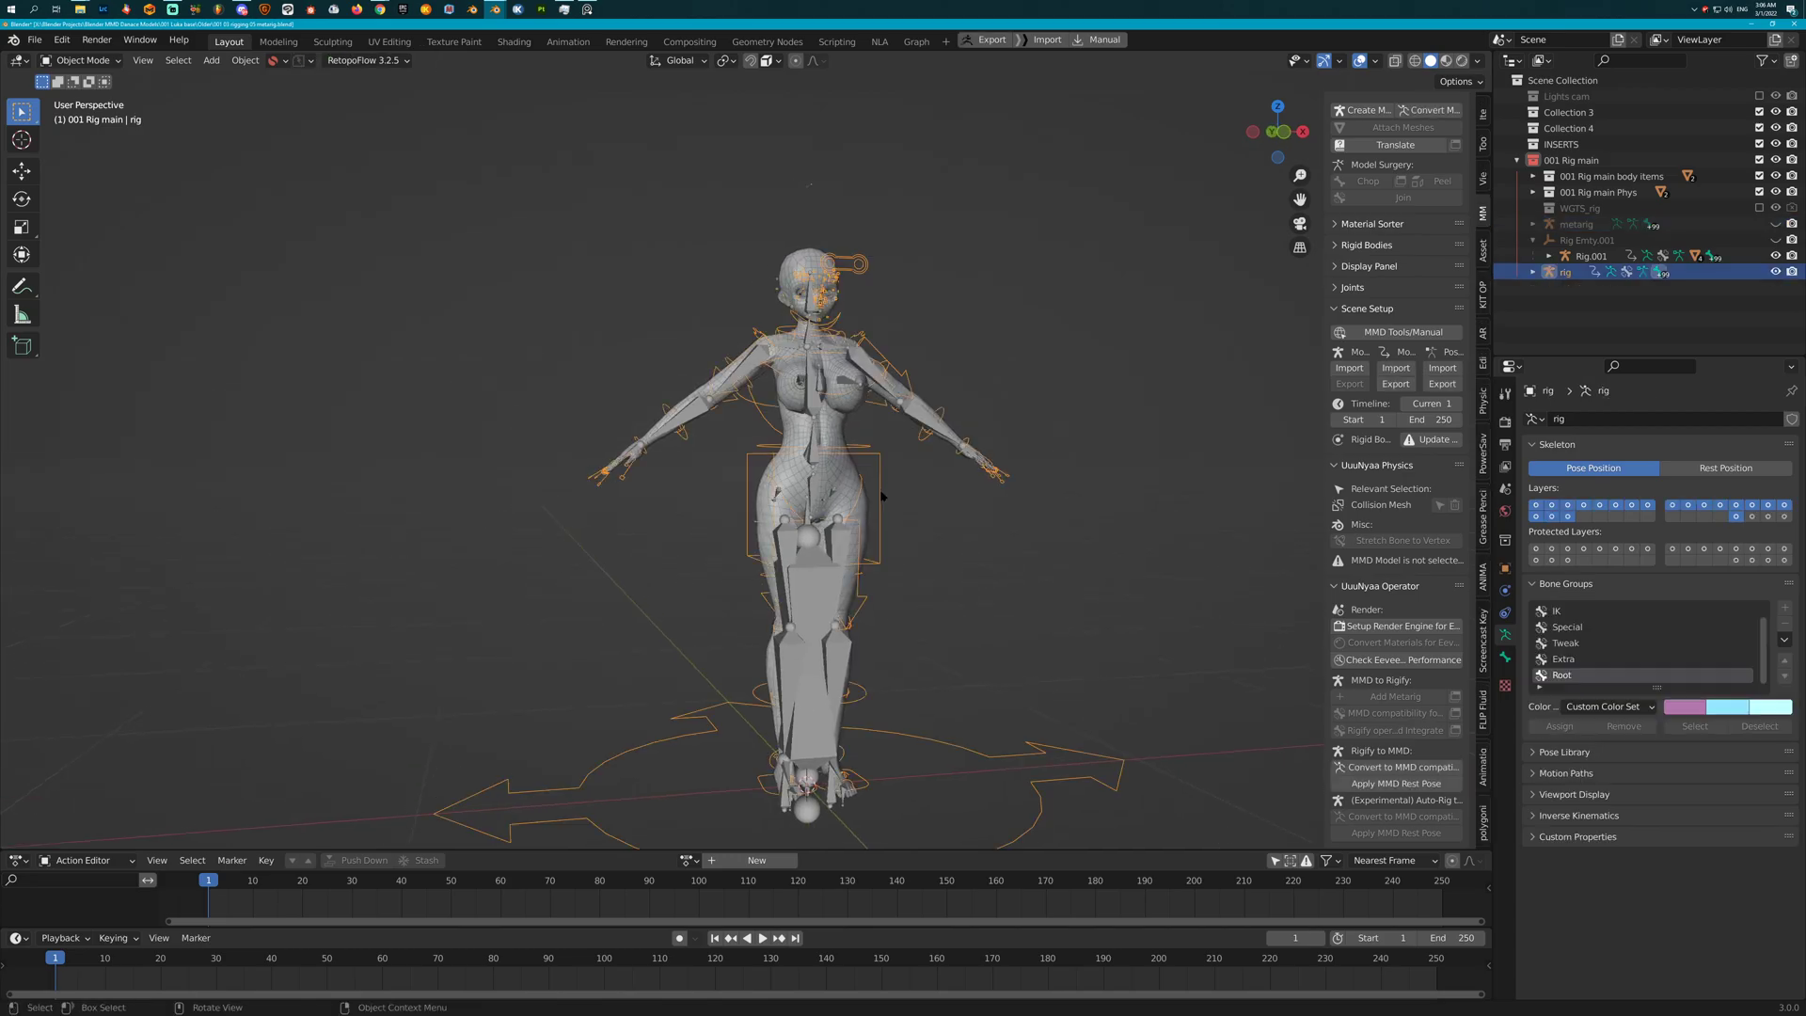
Select the MMD rig and Rig.001, then run 'Rigify operability focused Integrate'
left_click(835, 568)
left_click(821, 585)
left_click(821, 585)
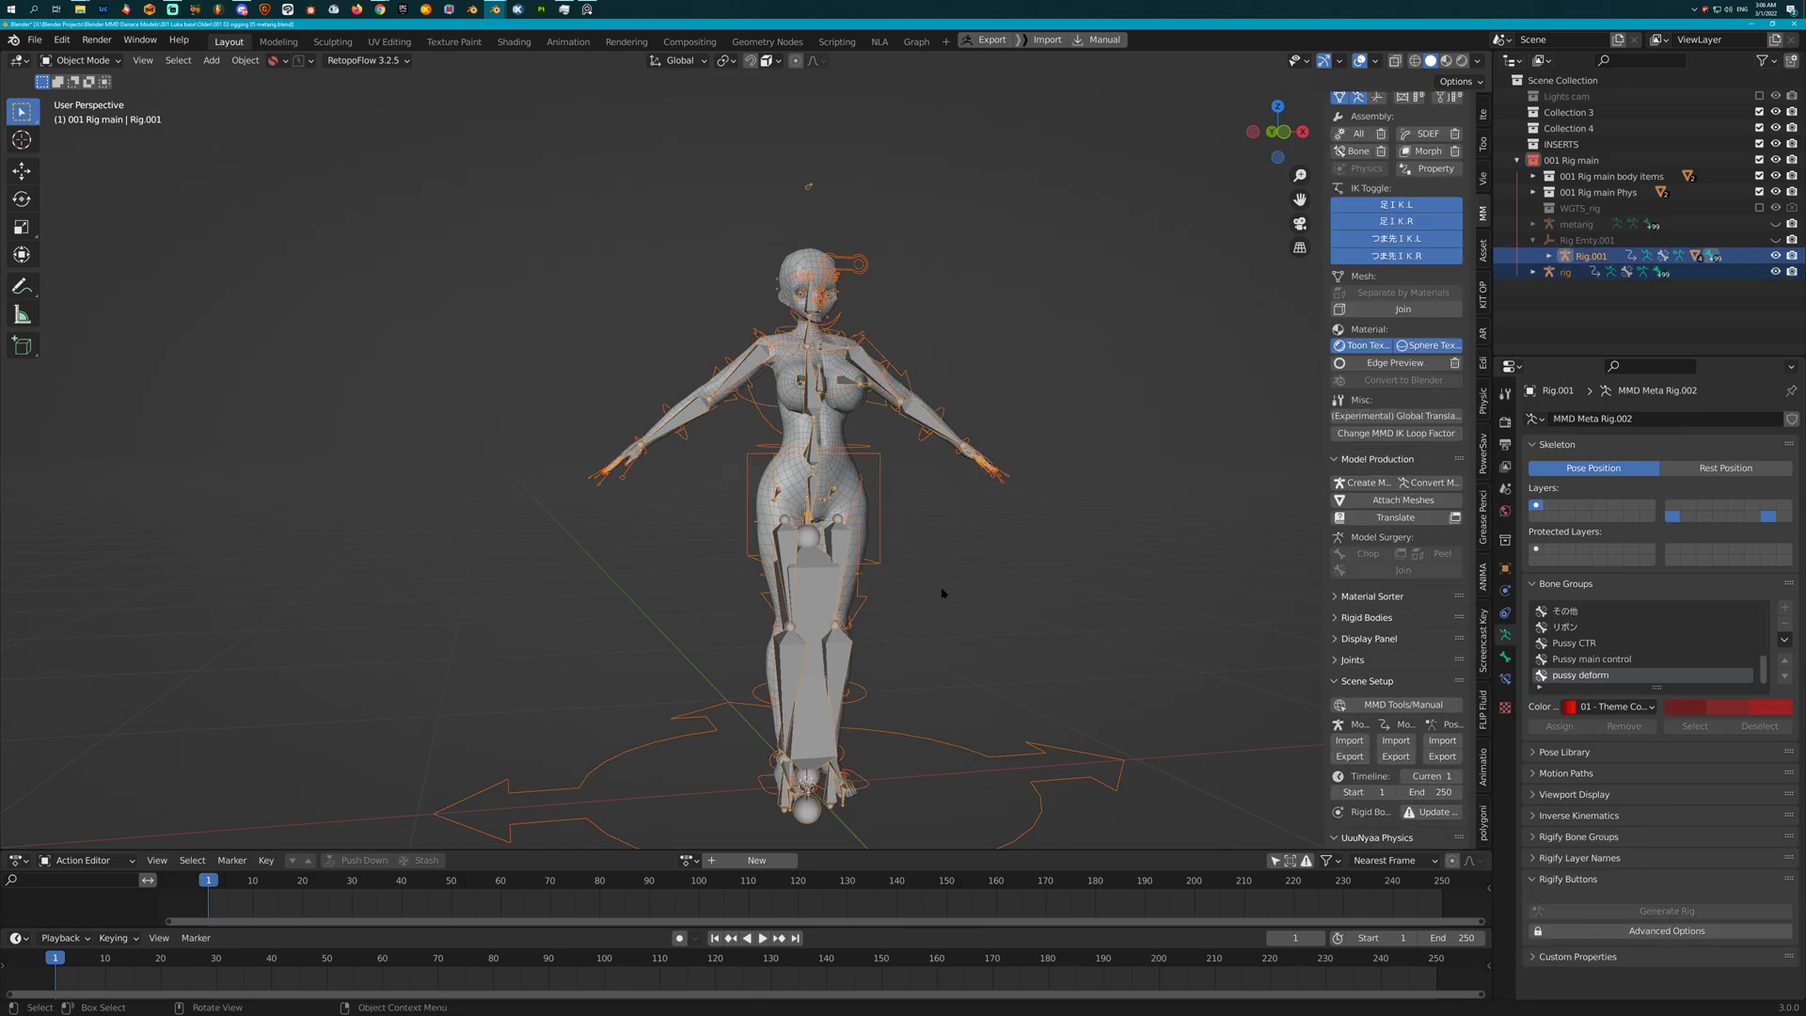
scroll(1383, 606, "down", 10)
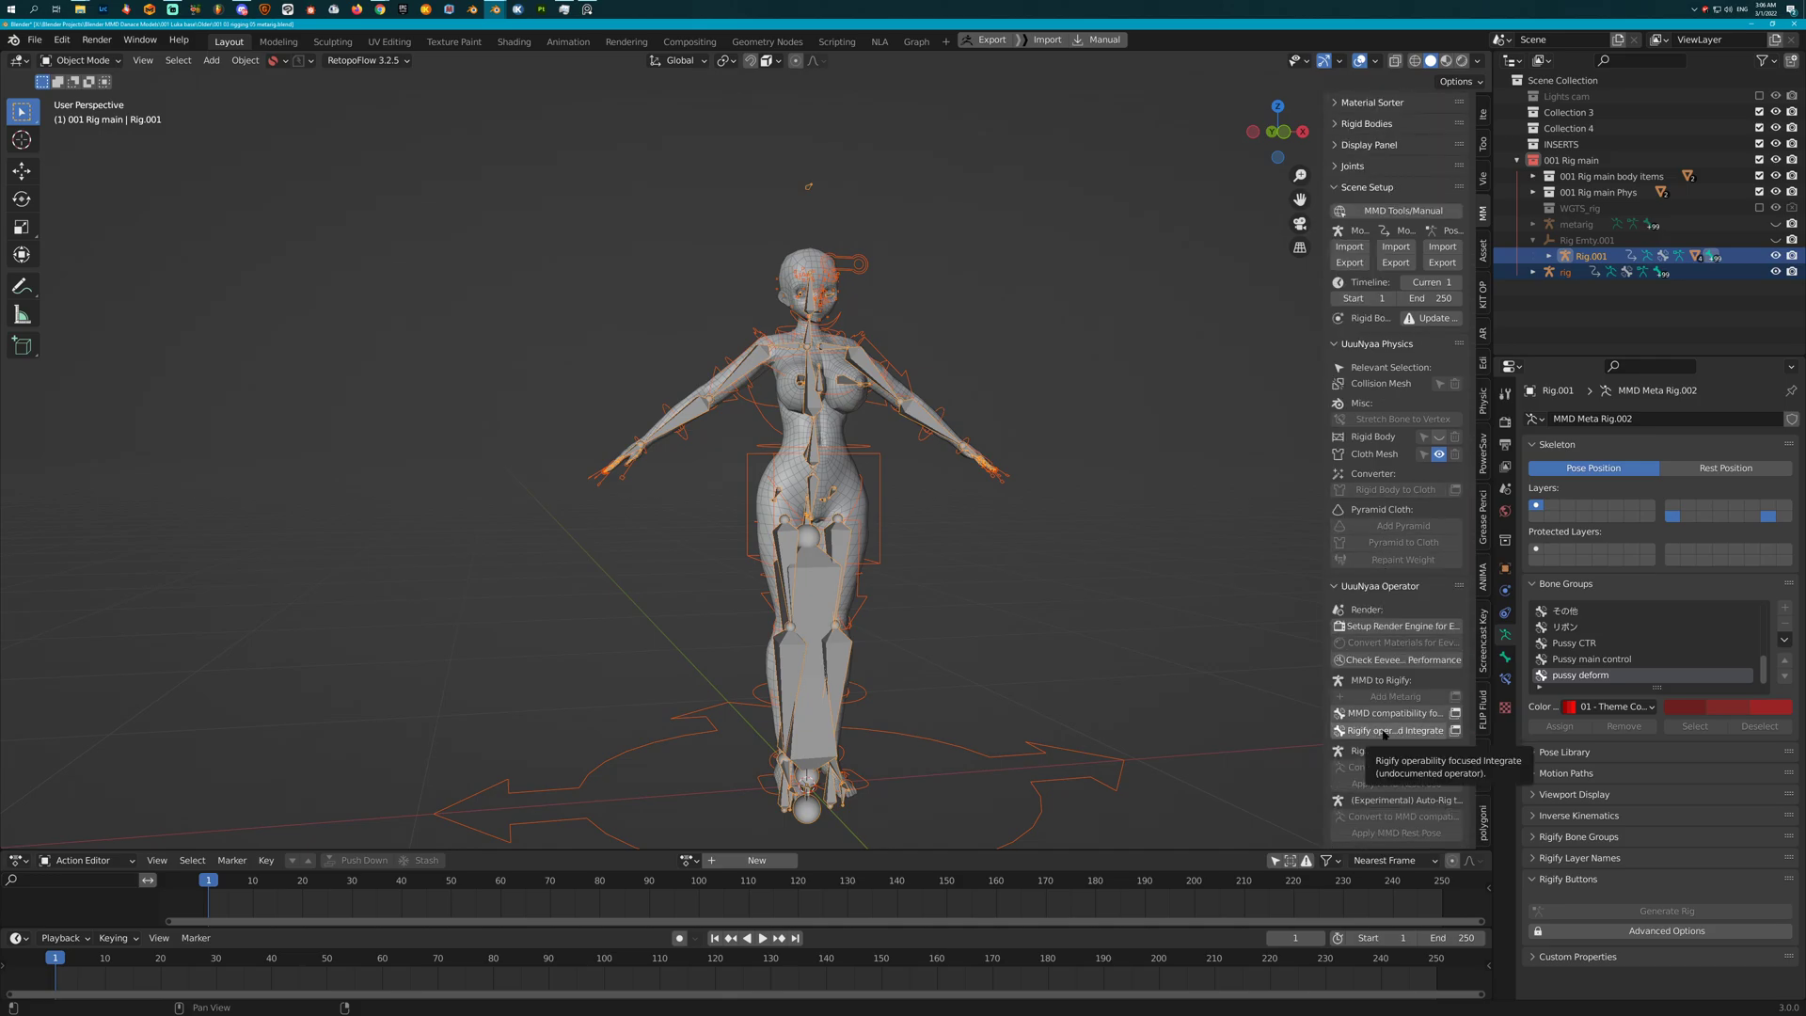
left_click(1383, 733)
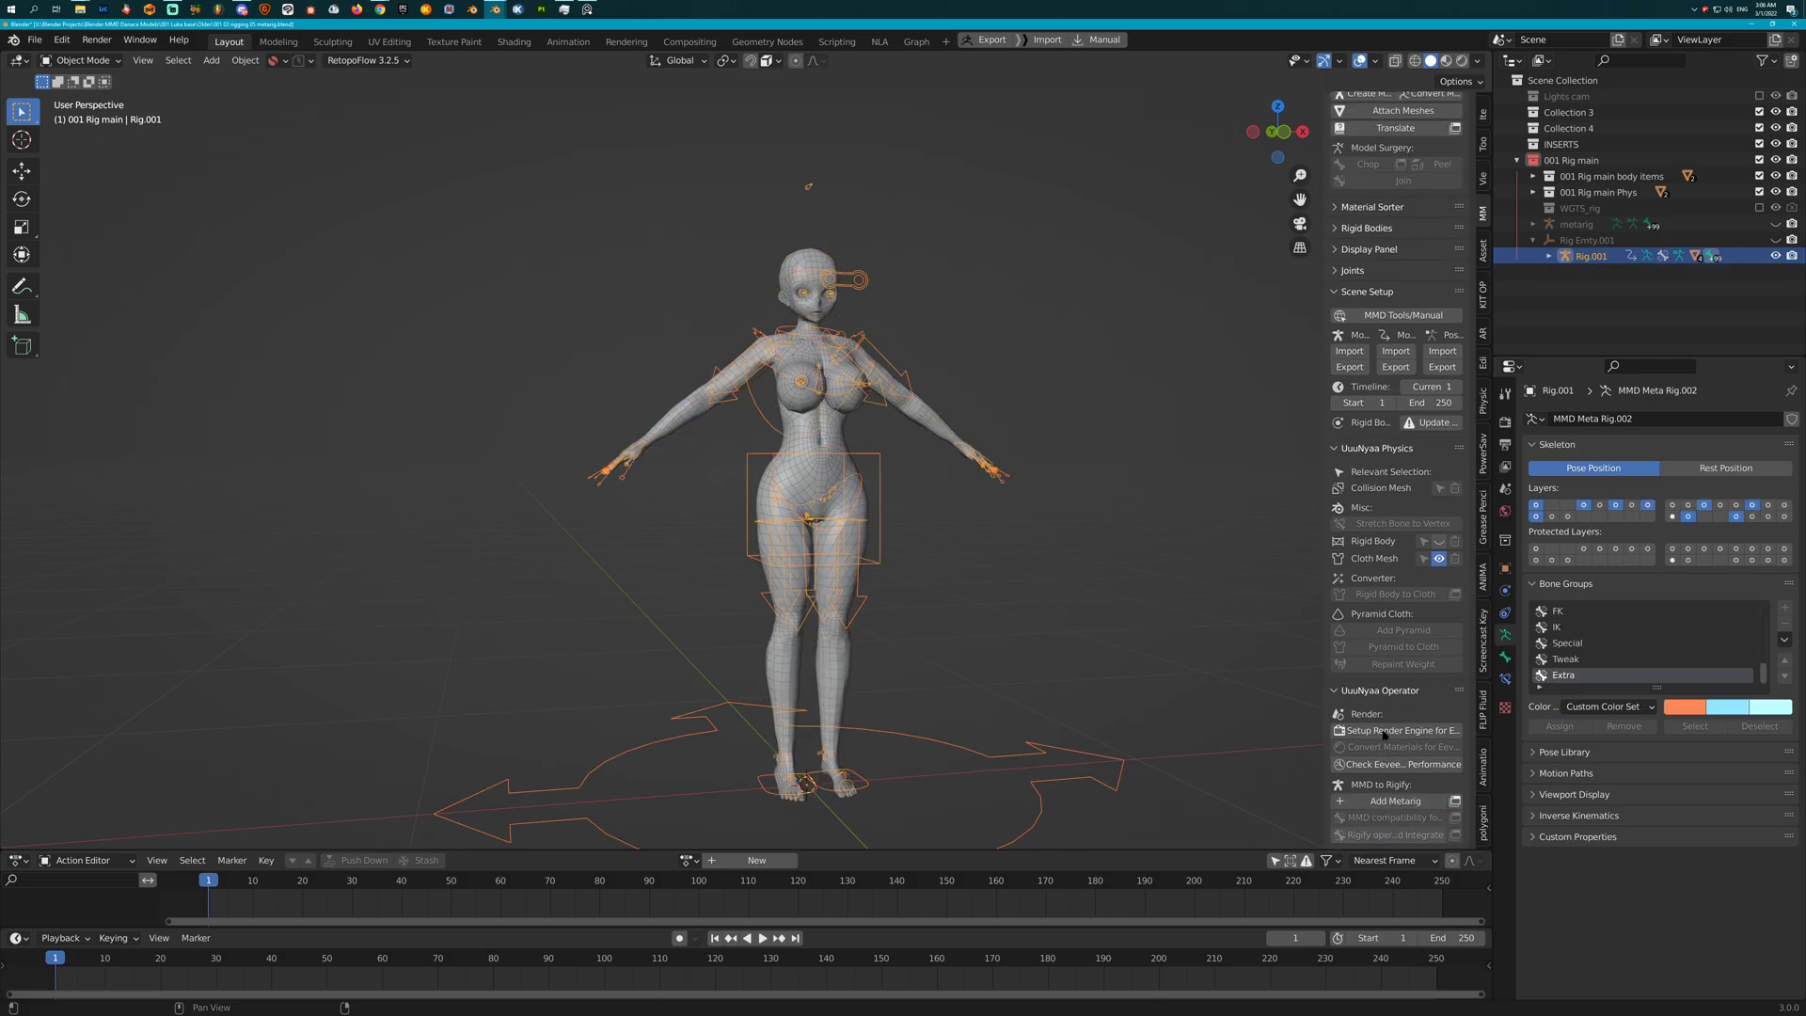
Recentre the view and put the merged Rig.001 into Pose Mode
middle_click_drag(972, 581, 1003, 554, "shift")
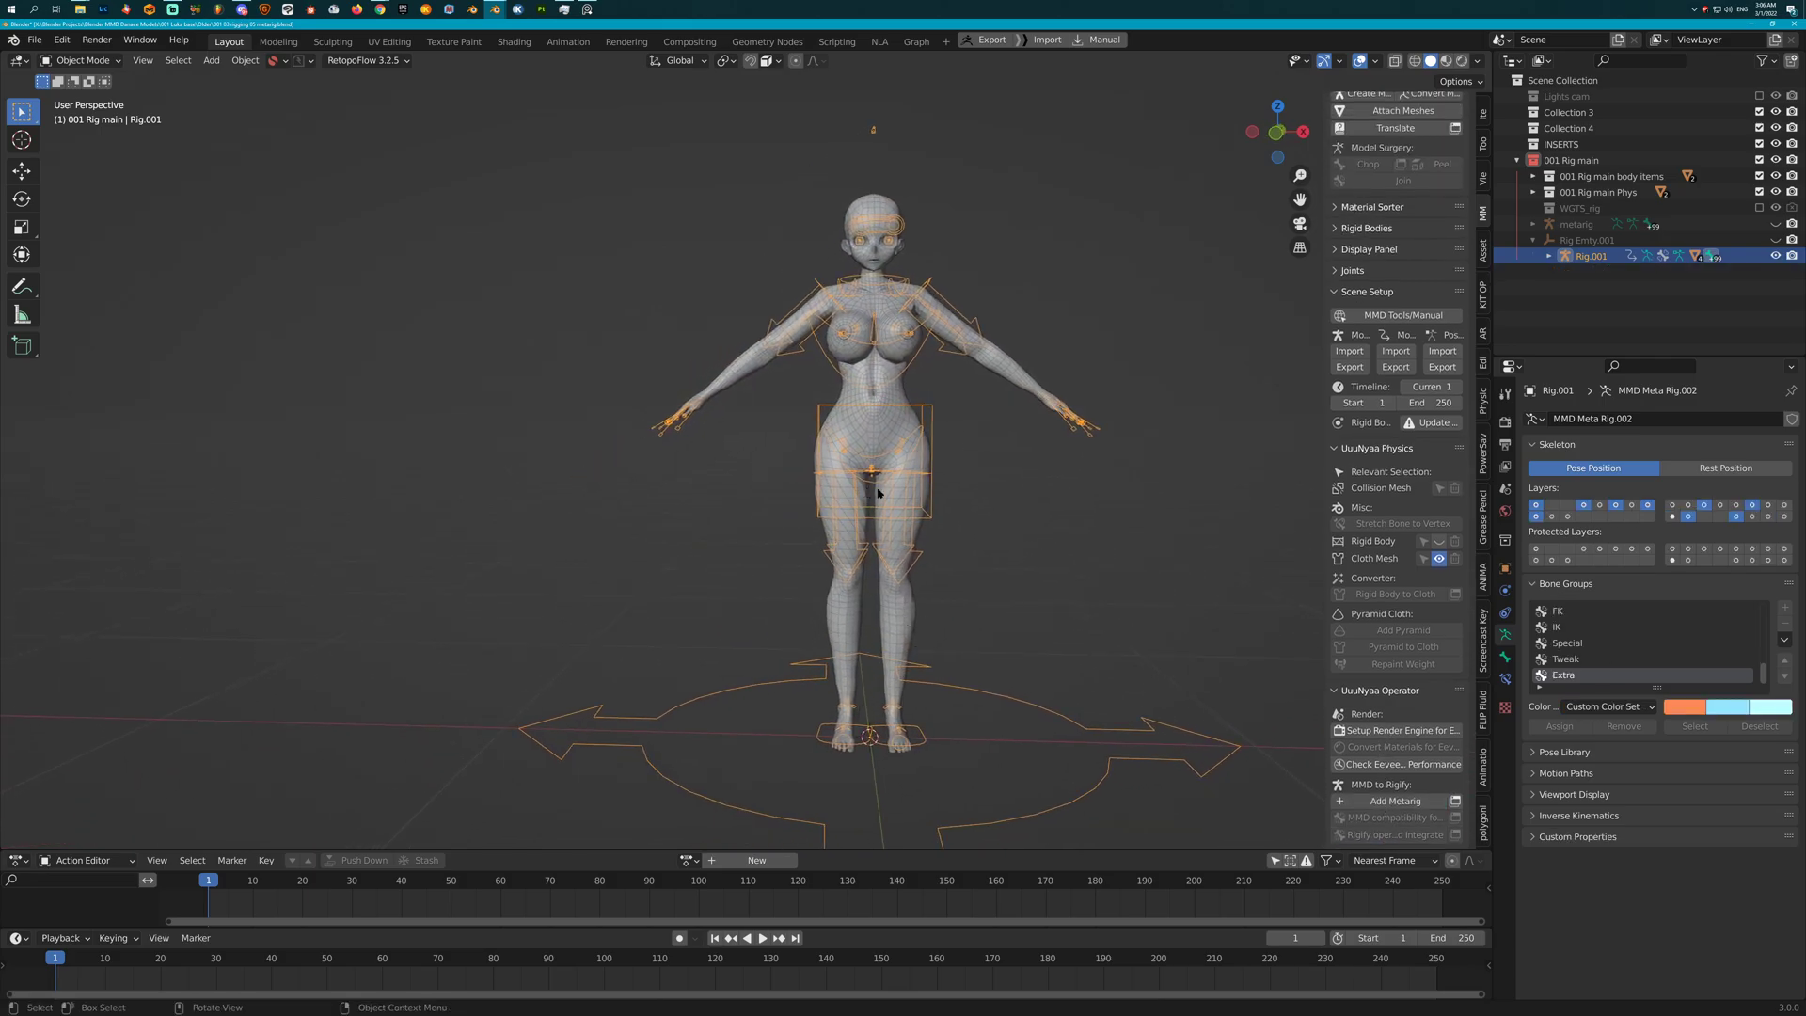
middle_click_drag(878, 491, 952, 524)
key("ctrl+Tab")
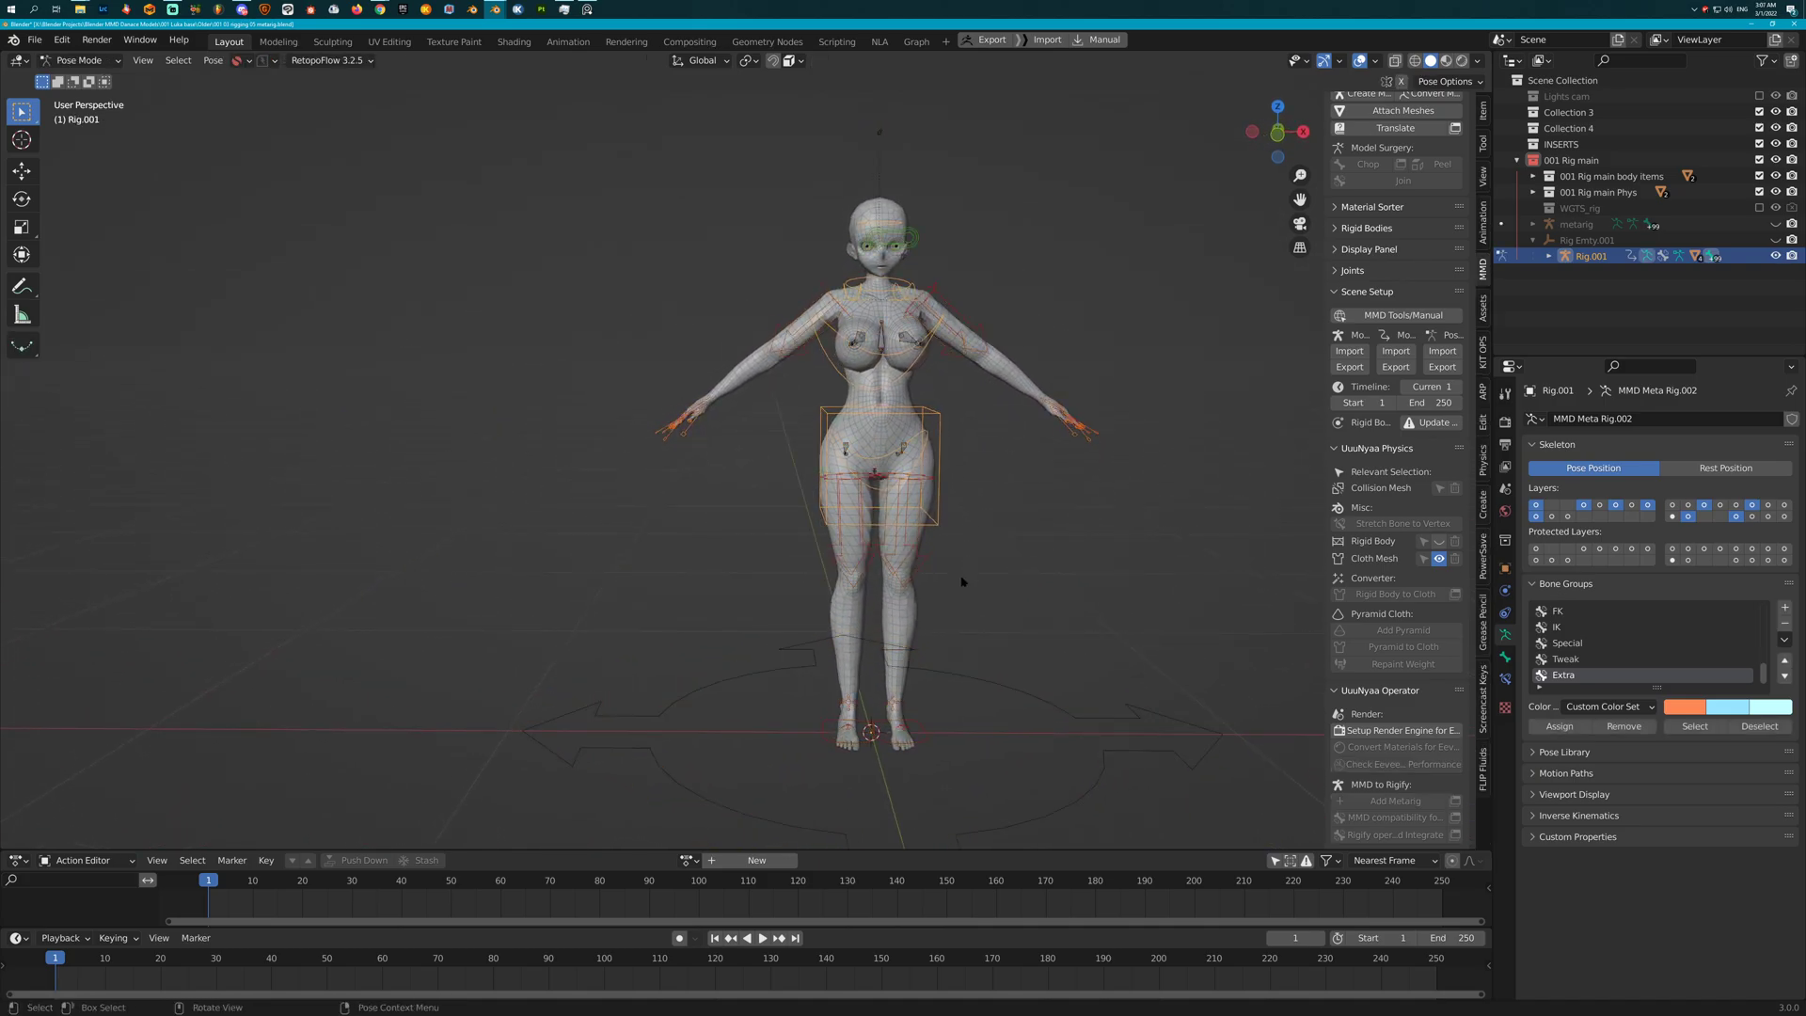
Try moving the left foot IK control, then cancel the move
left_click(945, 721)
key("g")
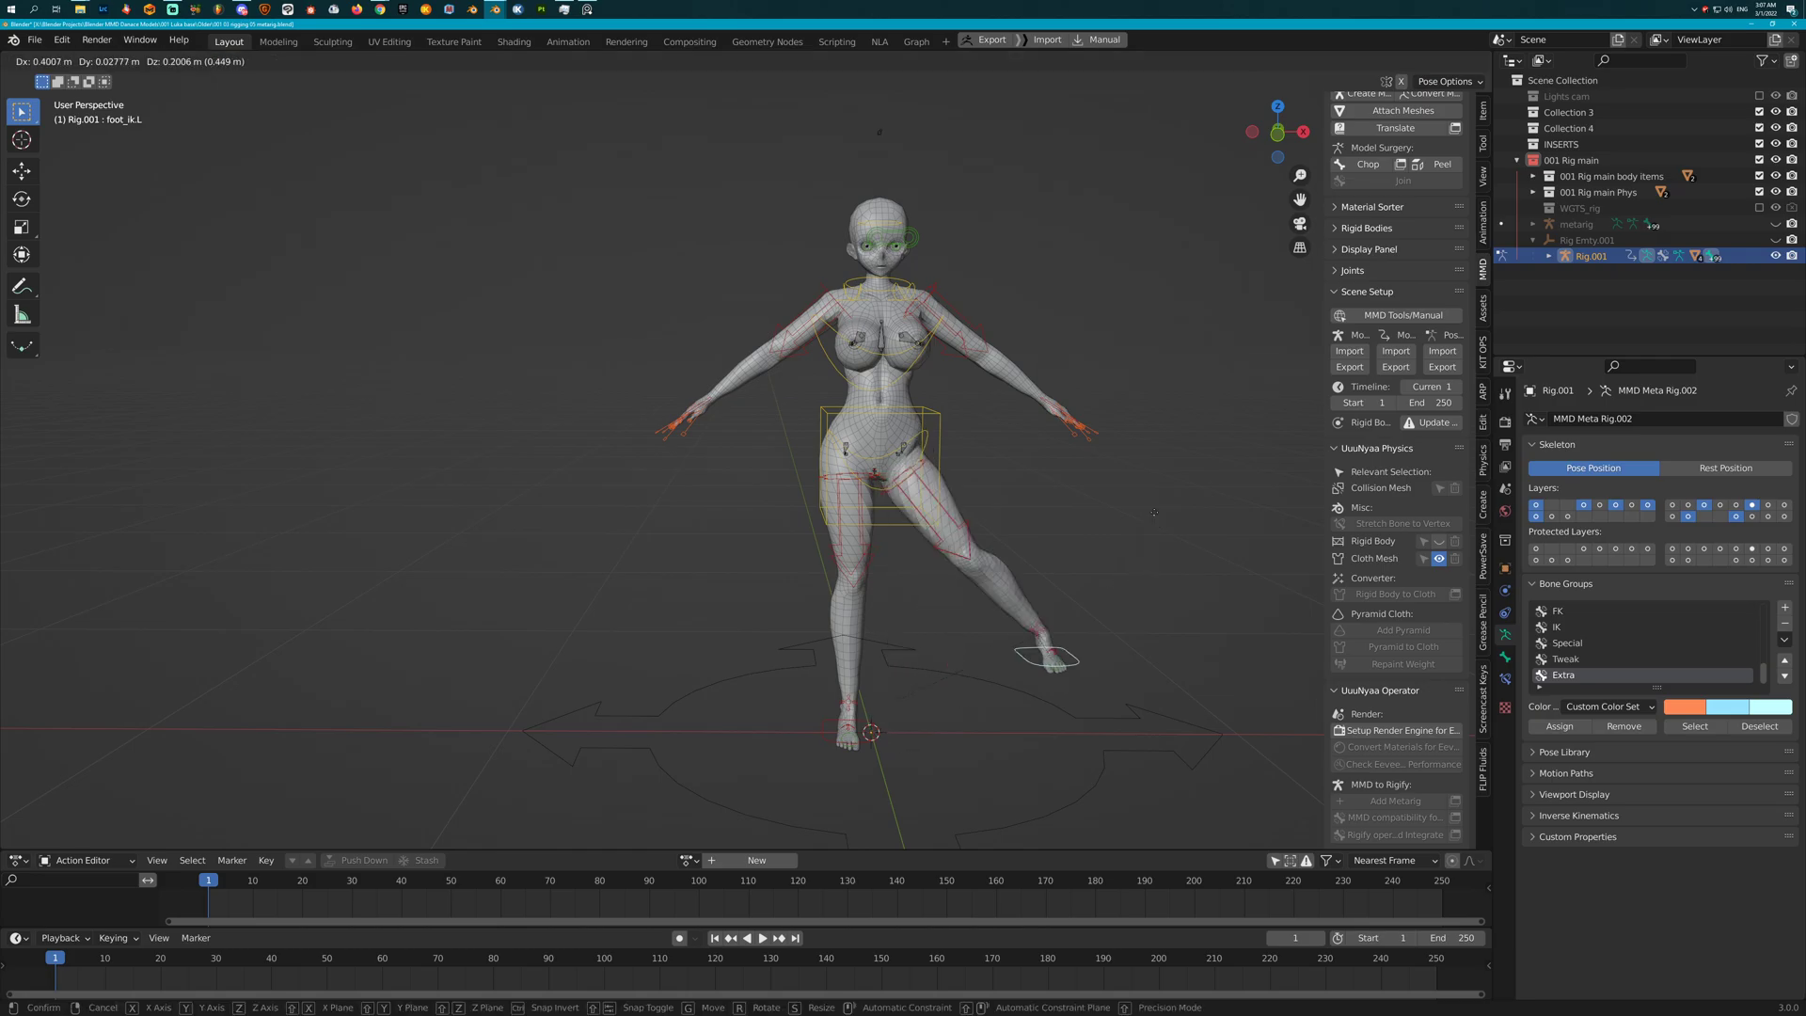
right_click(1145, 537)
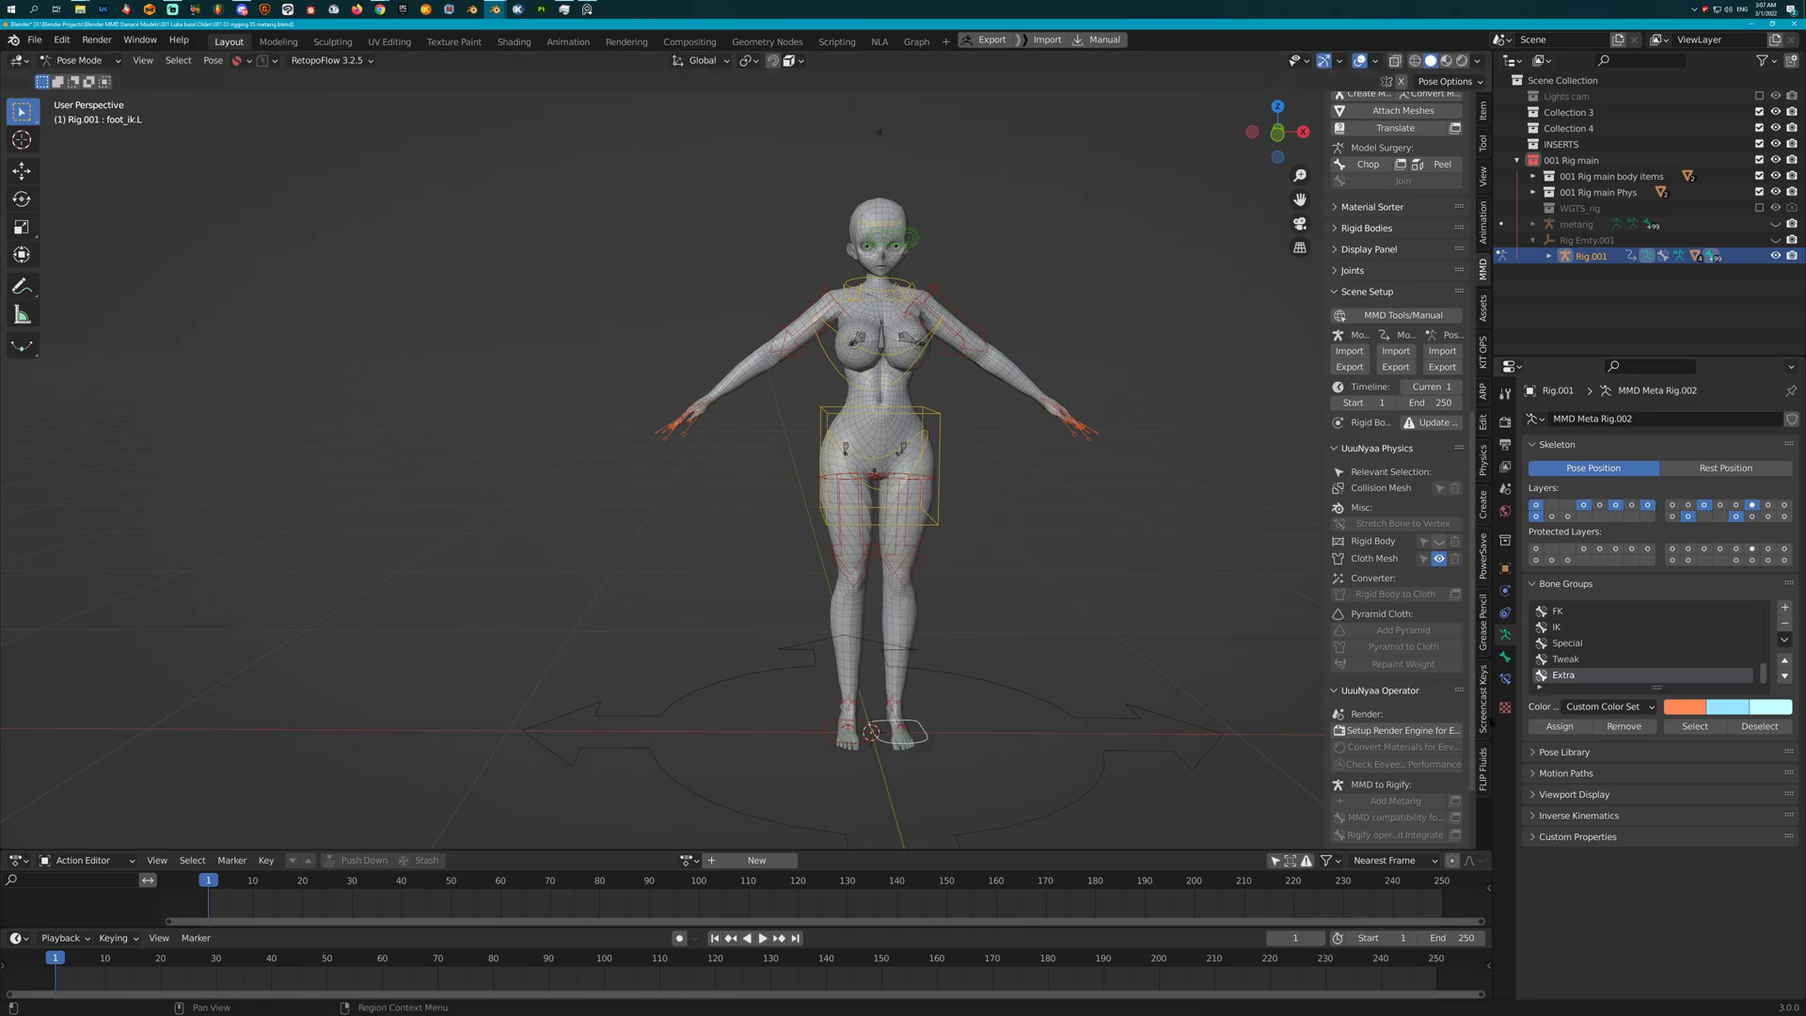
Turn on the Screencast Keys keystroke display and return to the MMD tools panel
left_click(1484, 713)
left_click(1345, 103)
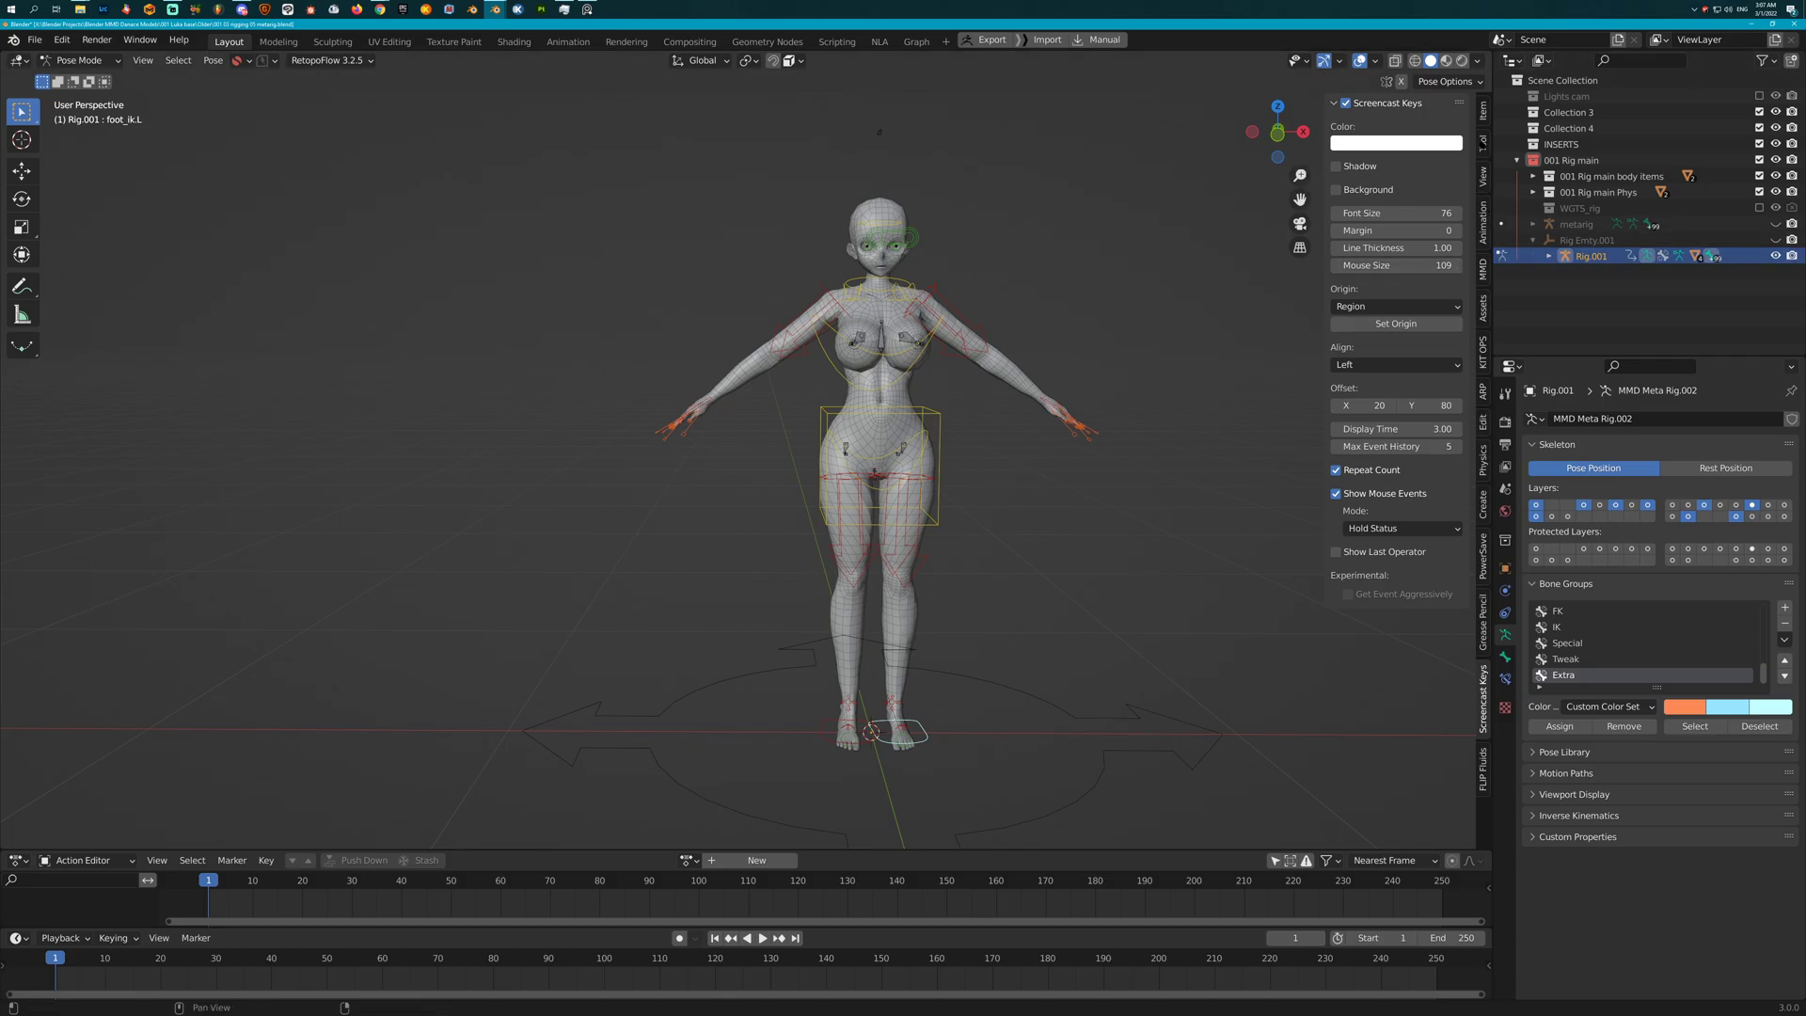
left_click(1484, 270)
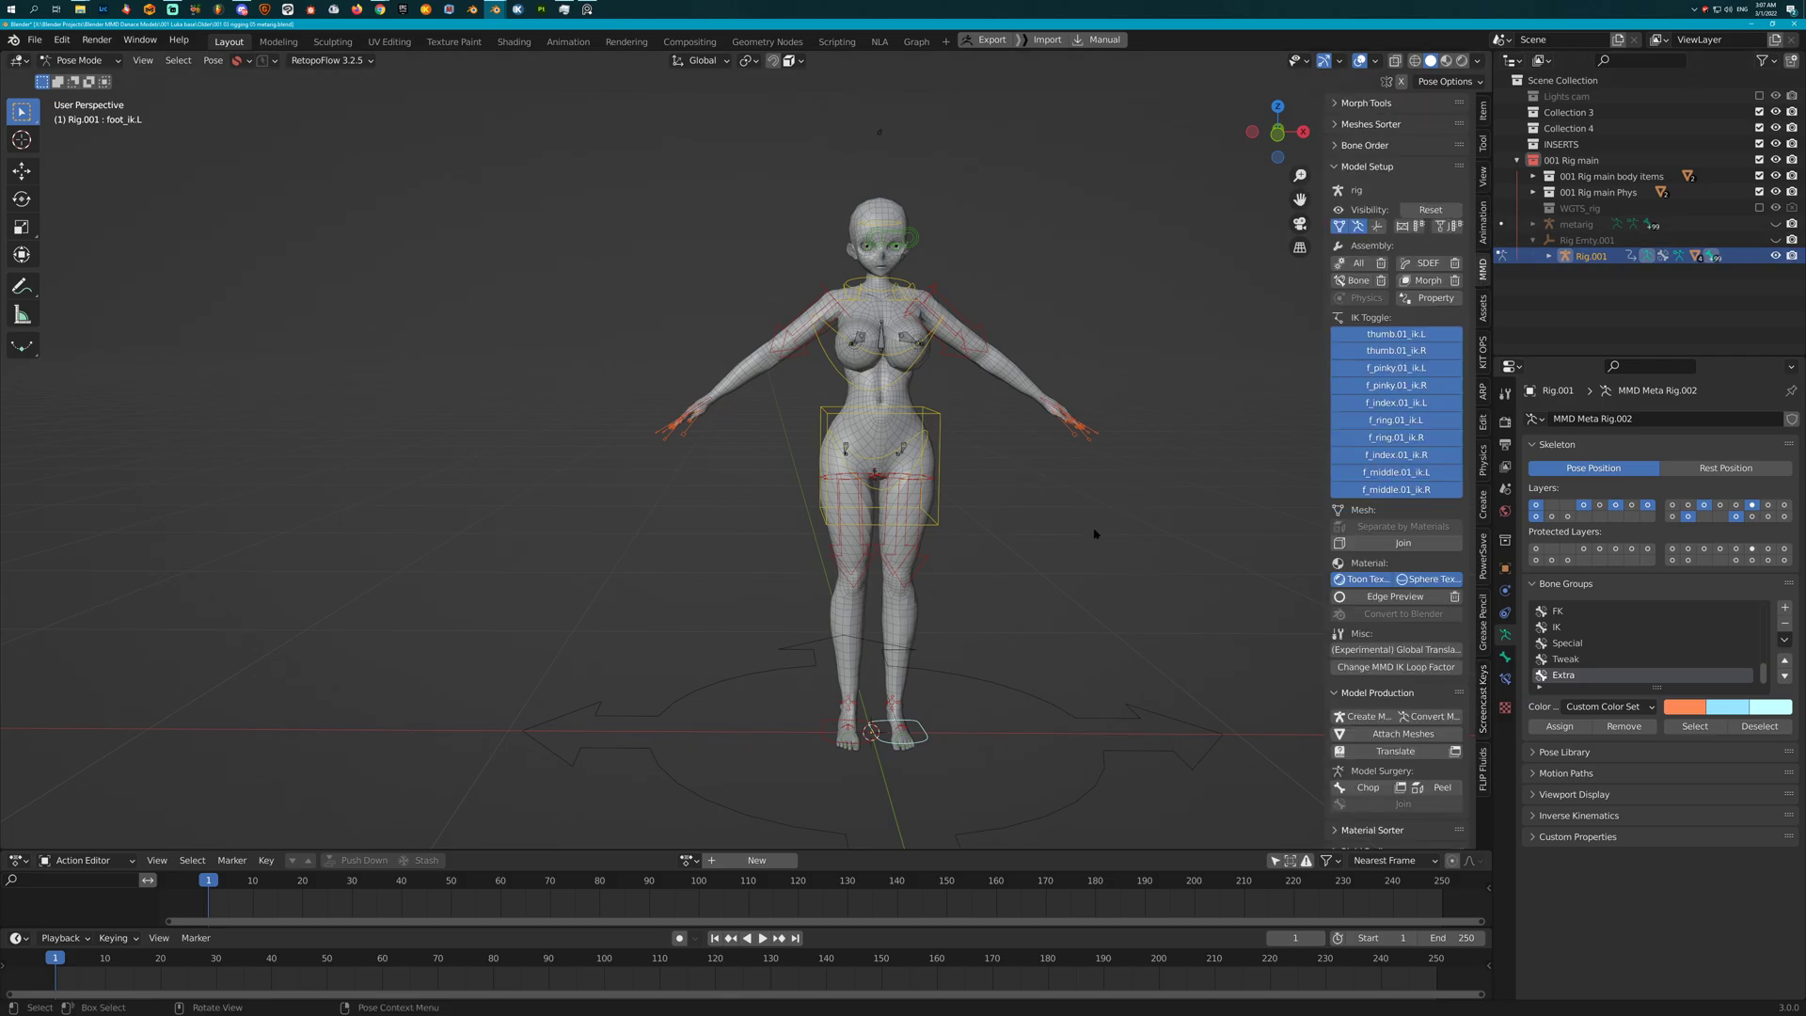
Toggle out of and back into Pose Mode and test the foot IK control again, cancelling
middle_click_drag(1097, 527, 1060, 533)
key("Tab")
key("Tab")
key("g")
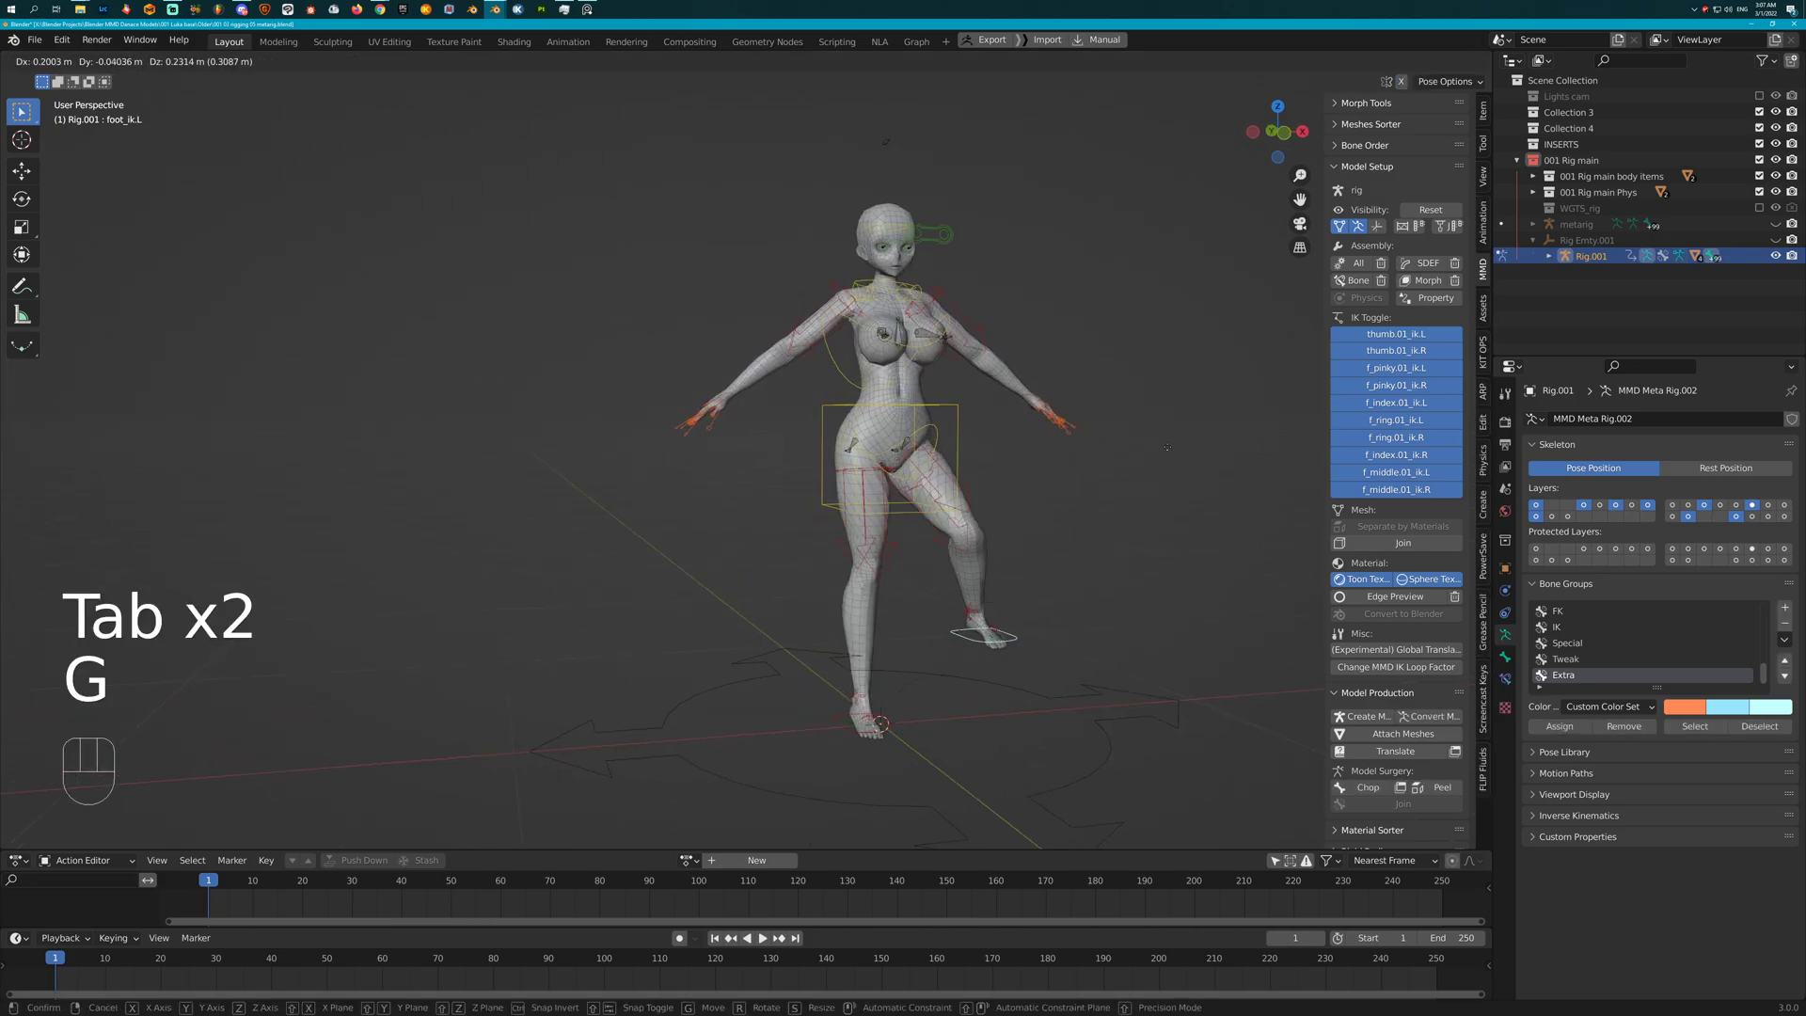
right_click(1060, 432)
Move the left hand IK control hand_ik.L to a new position
left_click(1042, 402)
mouse_move(1043, 402)
middle_mouse_down()
mouse_move(1020, 451)
mouse_move(1063, 423)
middle_mouse_up()
key("g")
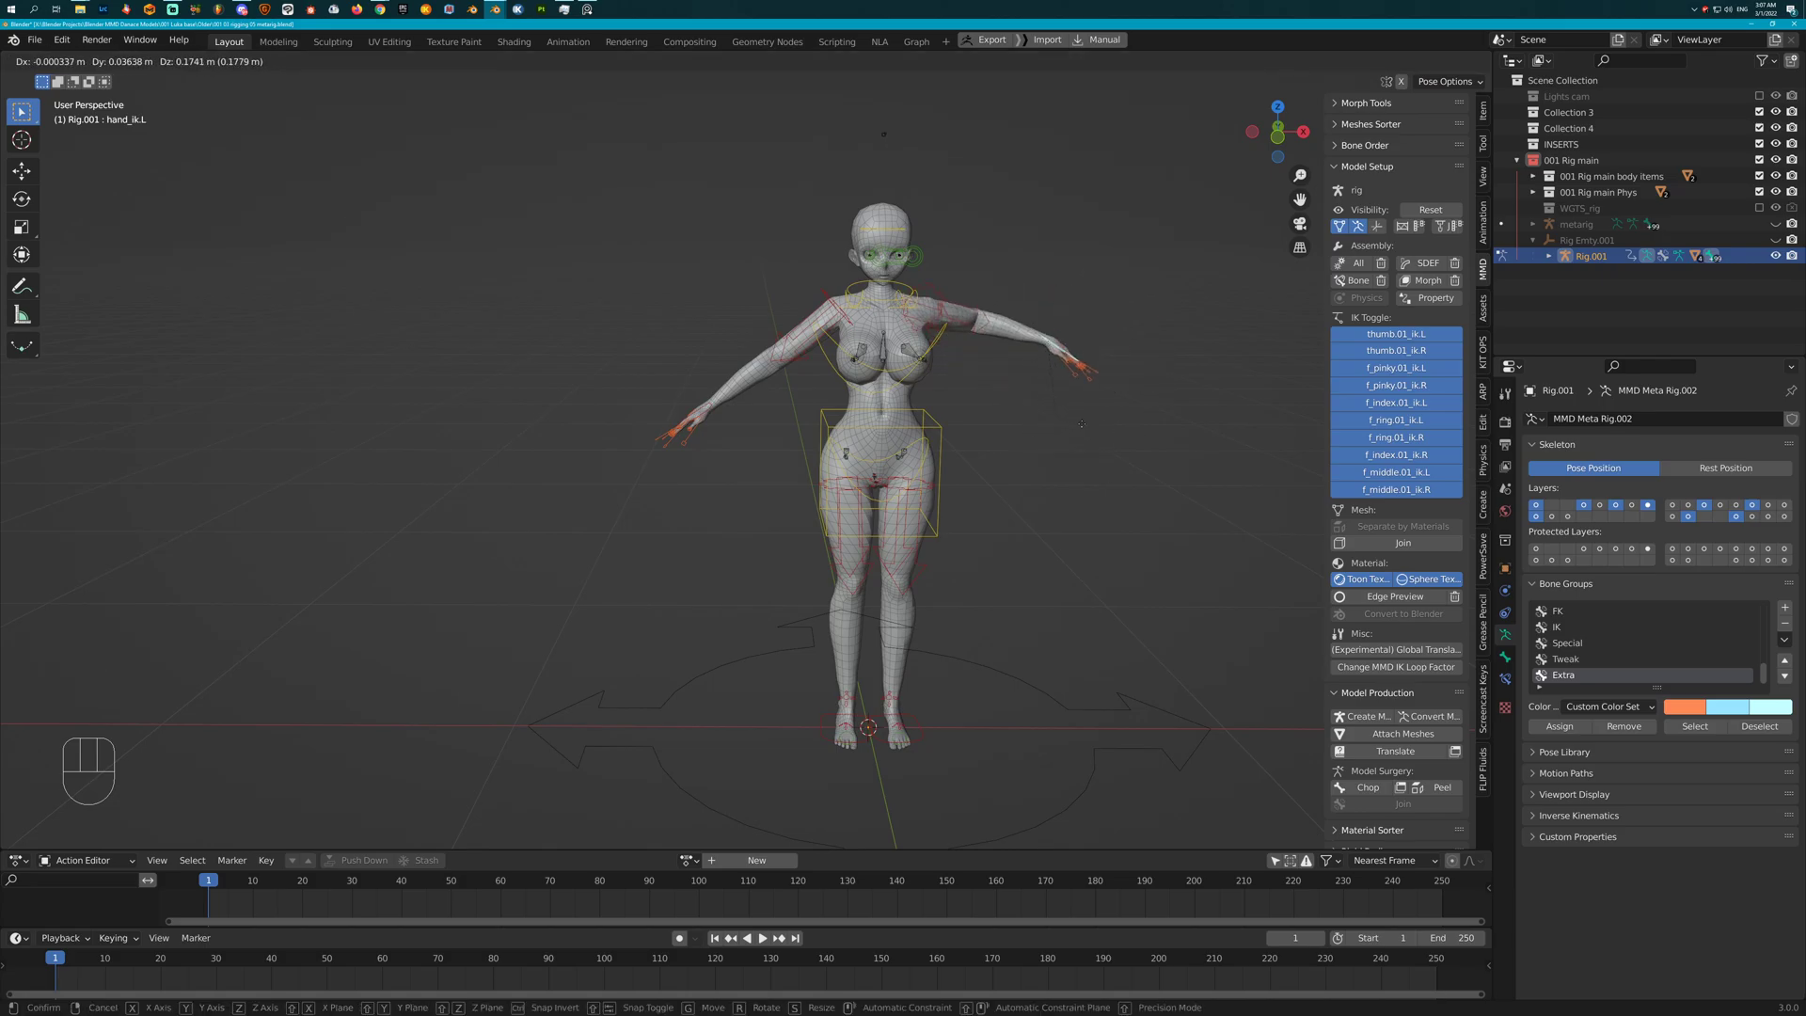
left_click(1090, 452)
mouse_move(1081, 471)
middle_mouse_down()
mouse_move(1137, 455)
mouse_move(1103, 472)
middle_mouse_up()
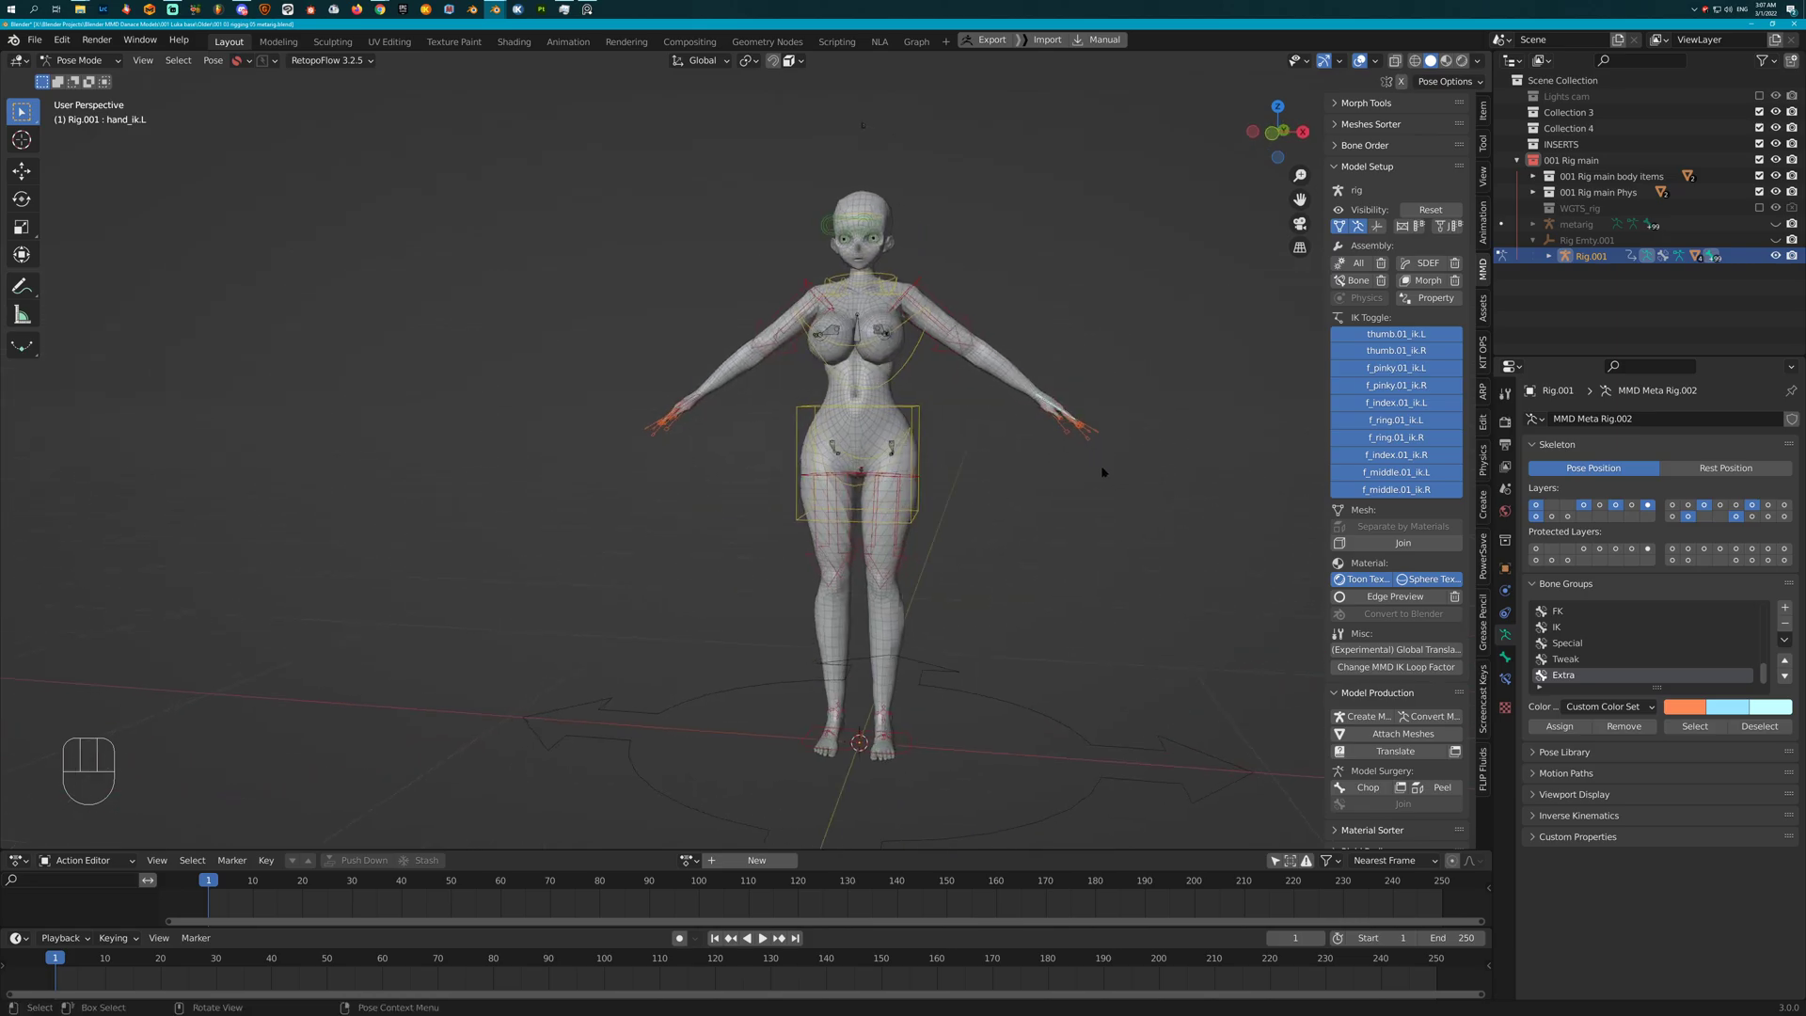
PowerSave as 001 03 rigging 05 metarig rigify.blend by appending 'rig' to the name
left_click(271, 62)
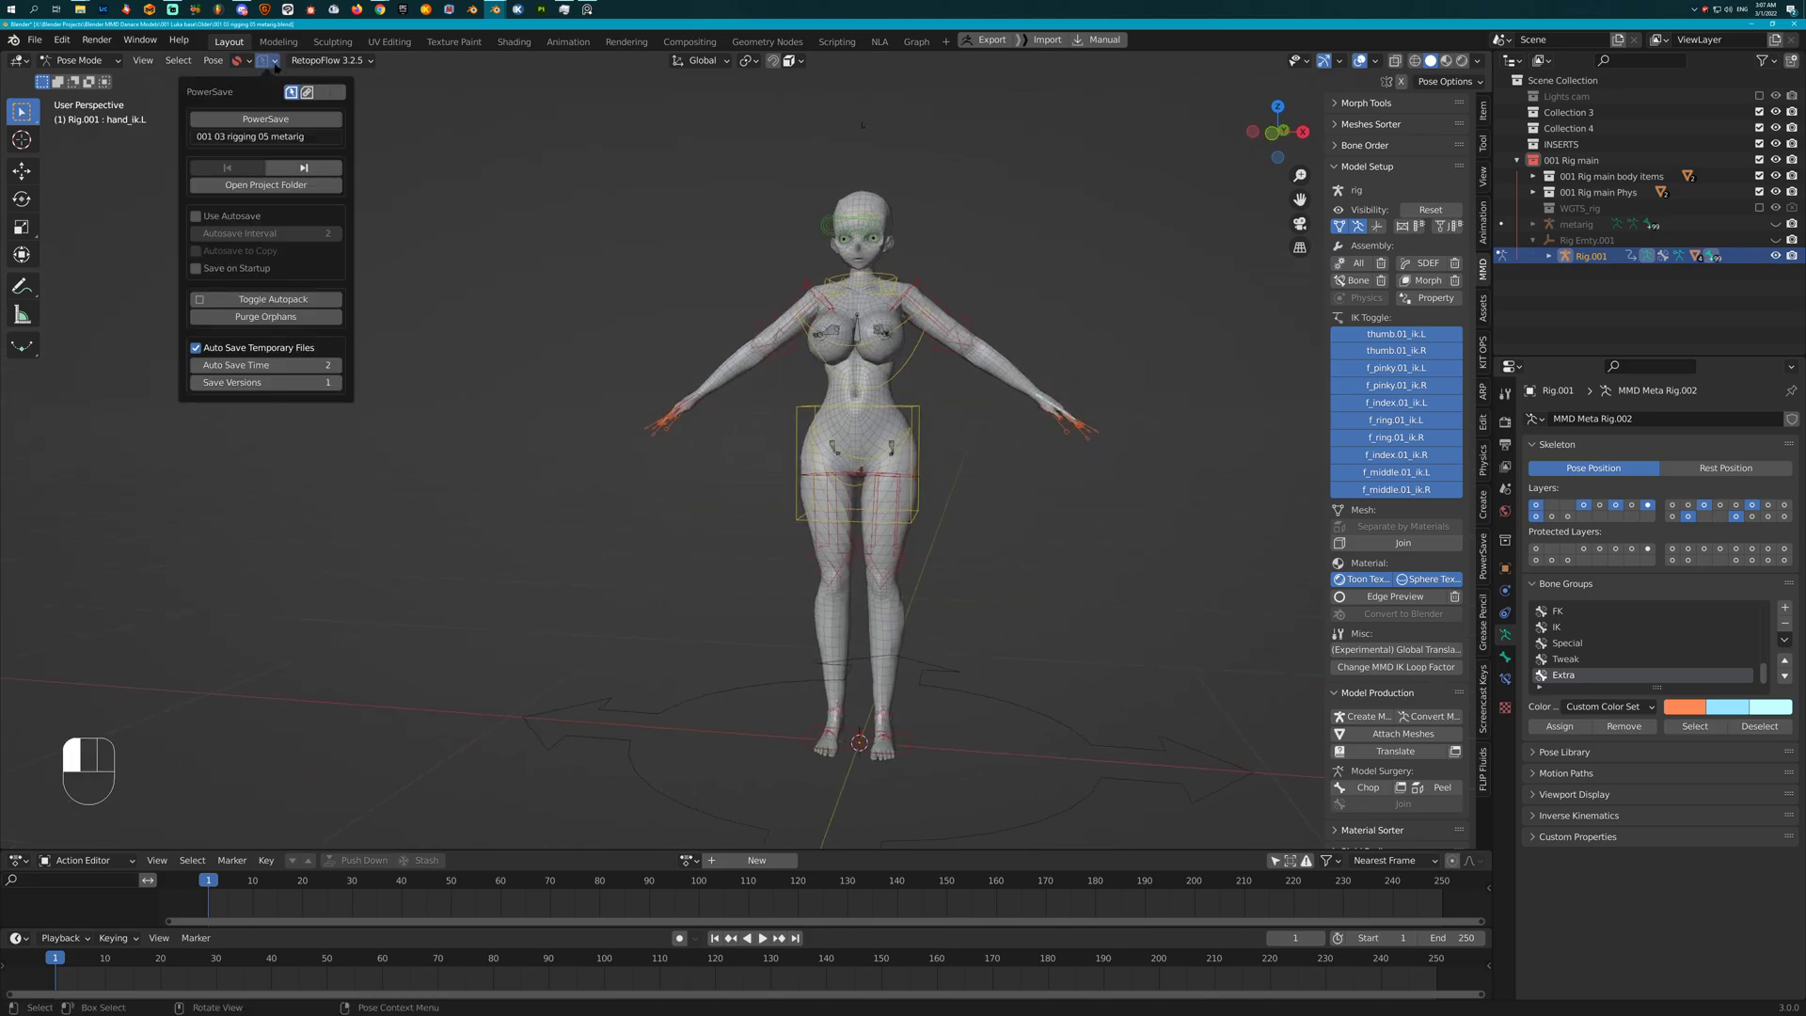
left_click(299, 138)
left_click(300, 137)
type("rigify")
left_click(310, 118)
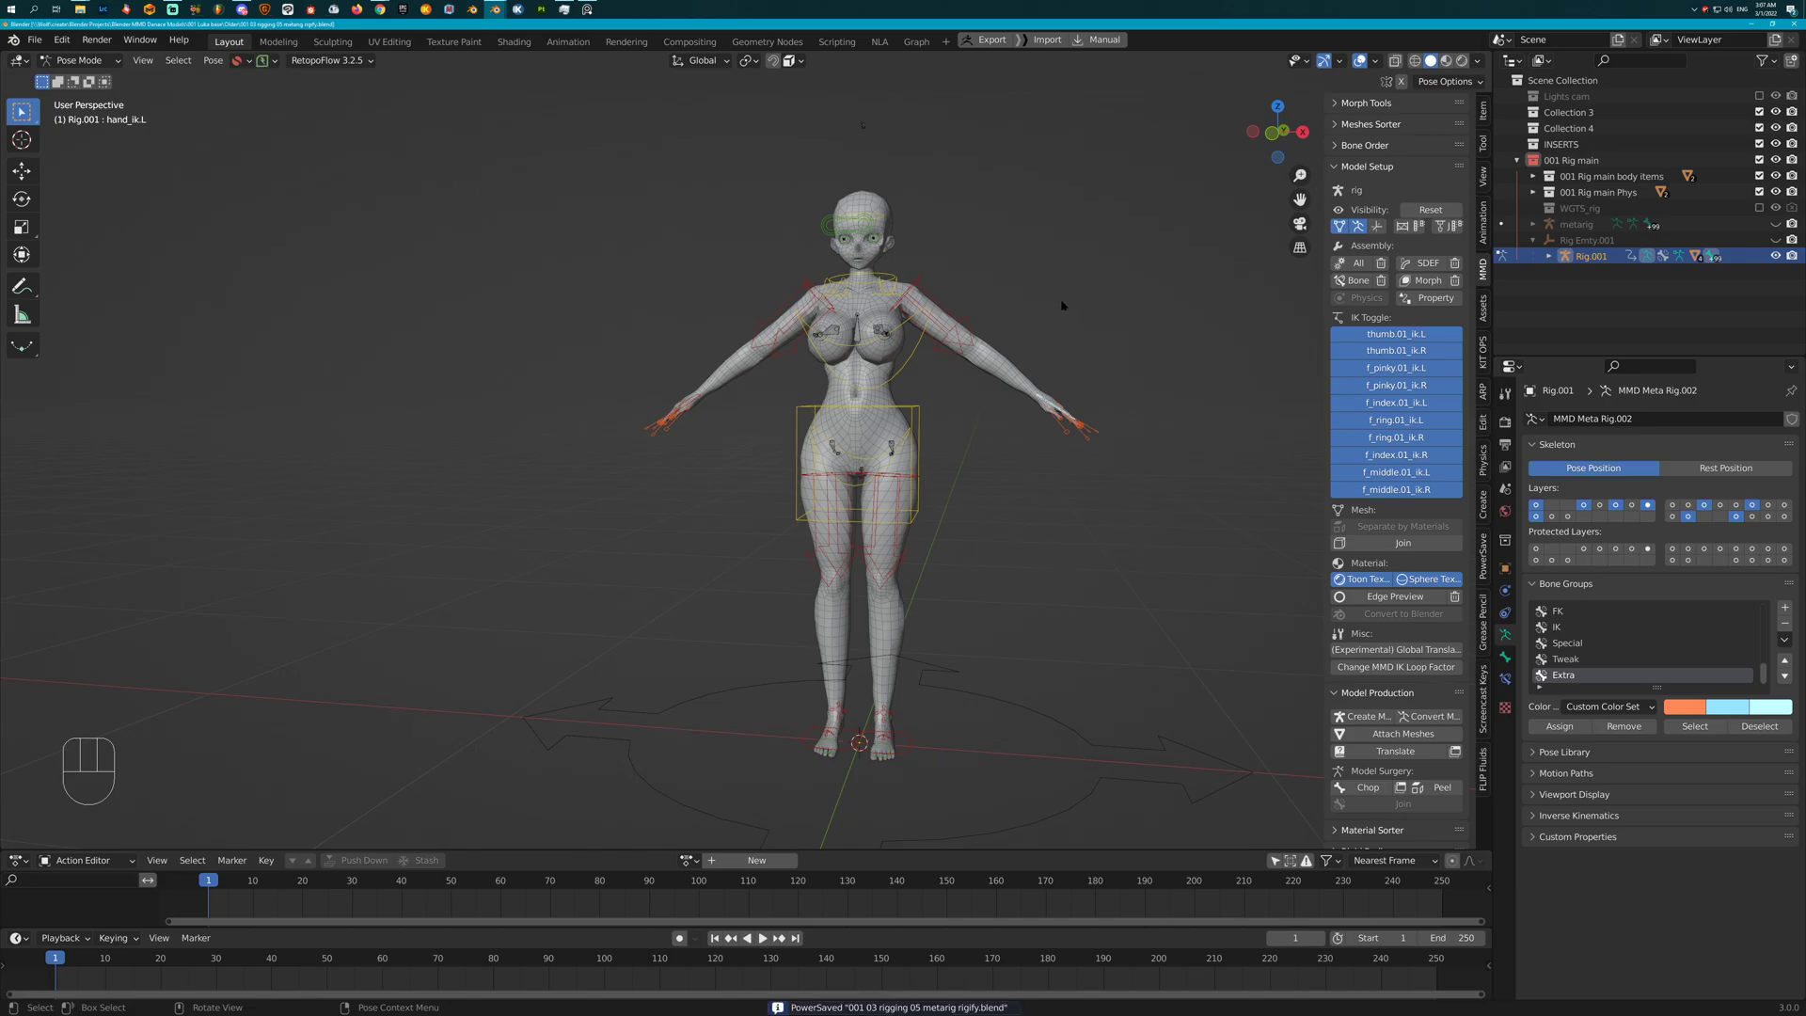
middle_click_drag(1062, 306, 871, 355)
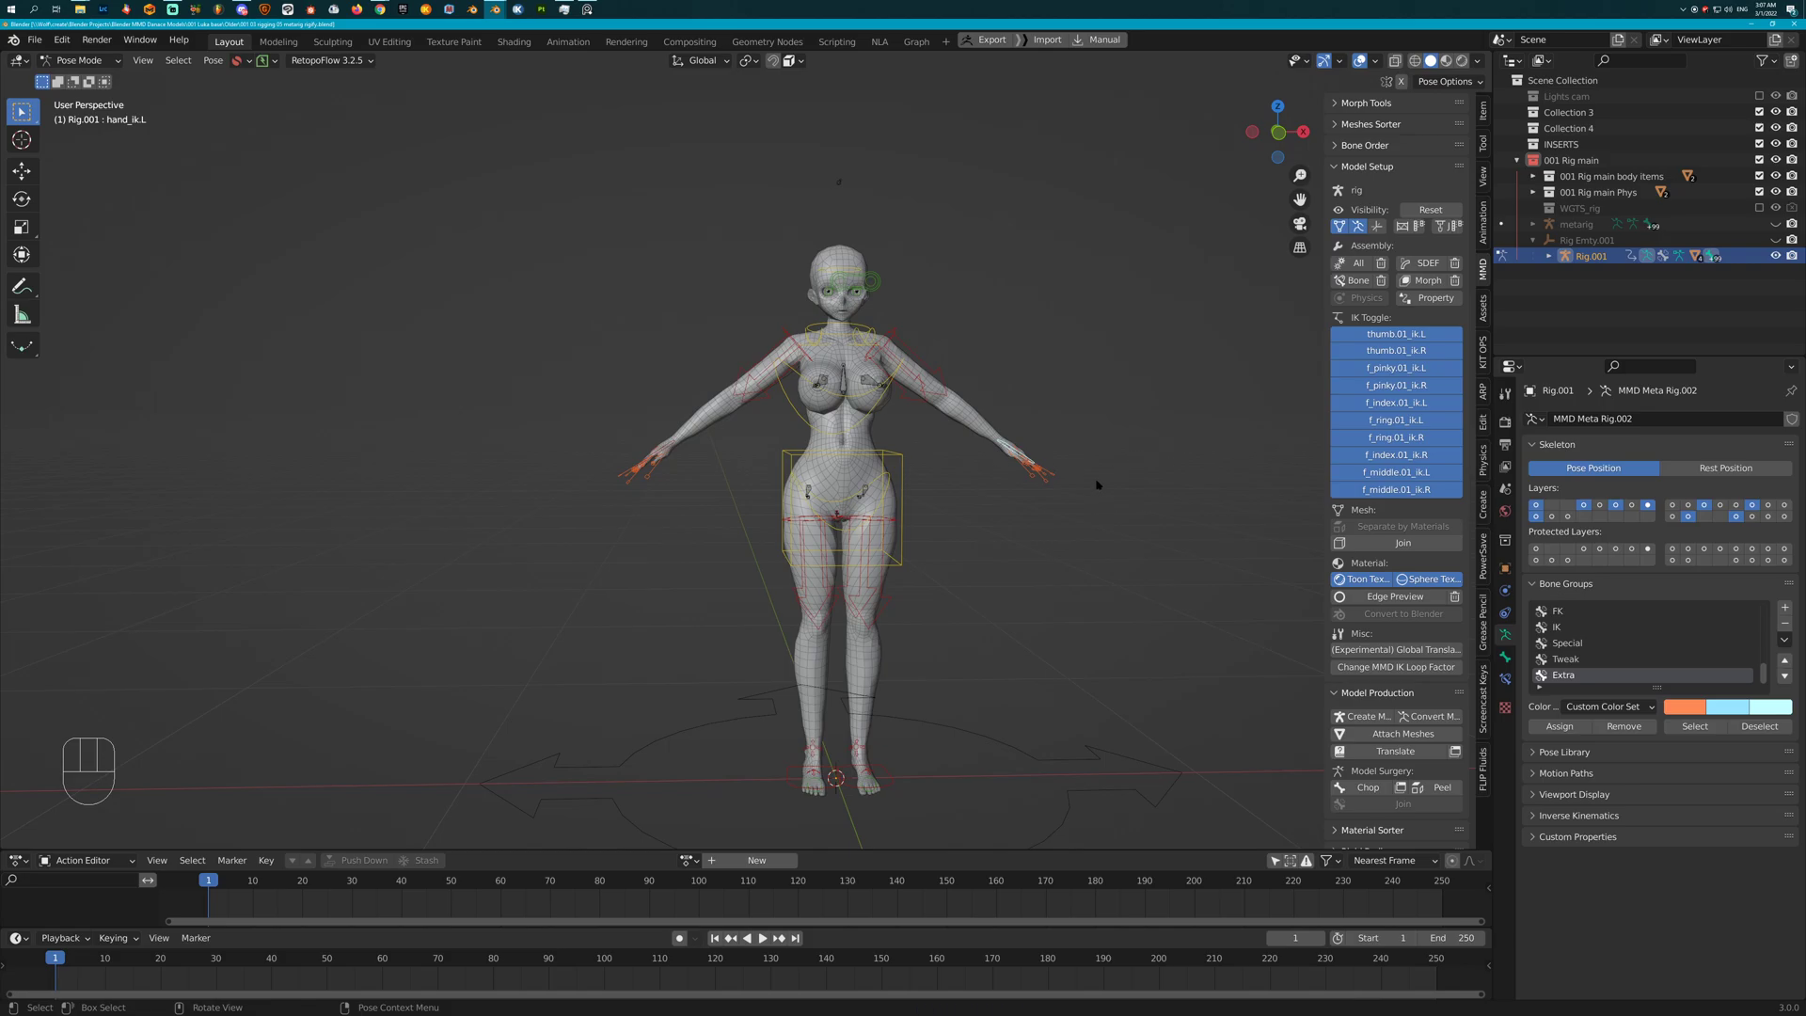
Rotate and move hand_ik.L upward to raise the character's left arm
key("r")
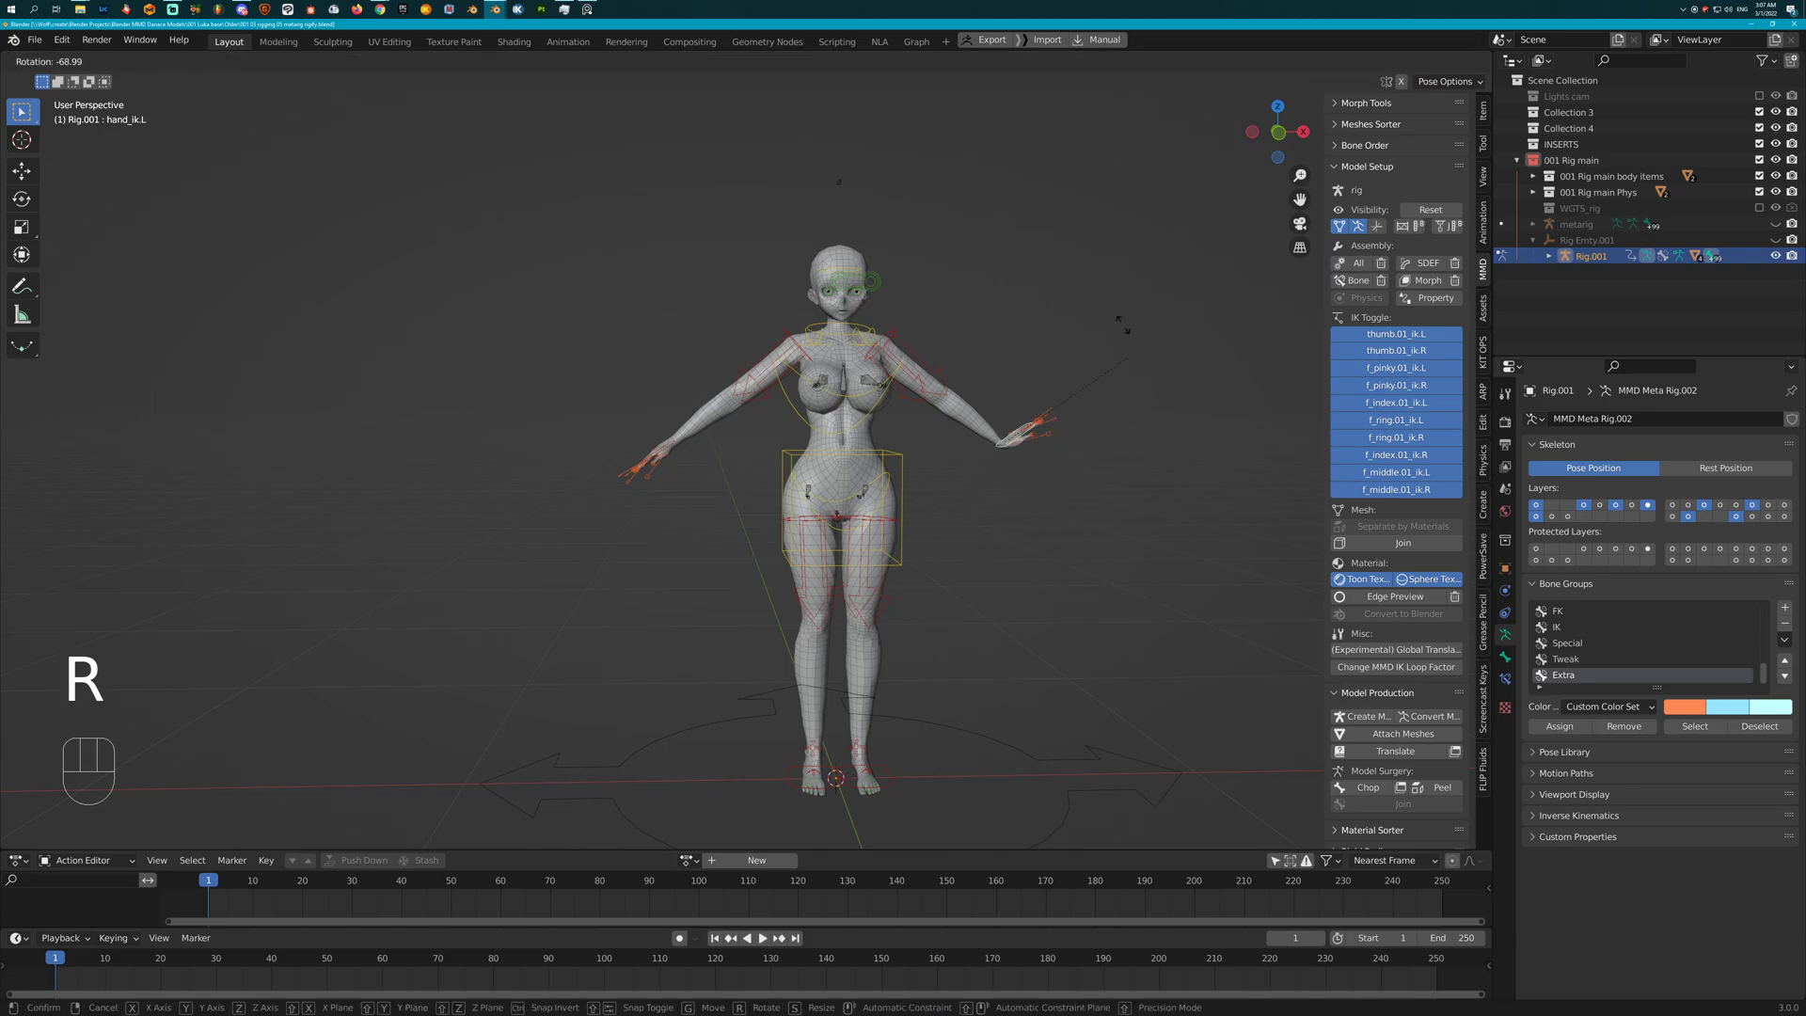
left_click(1115, 301)
key("g")
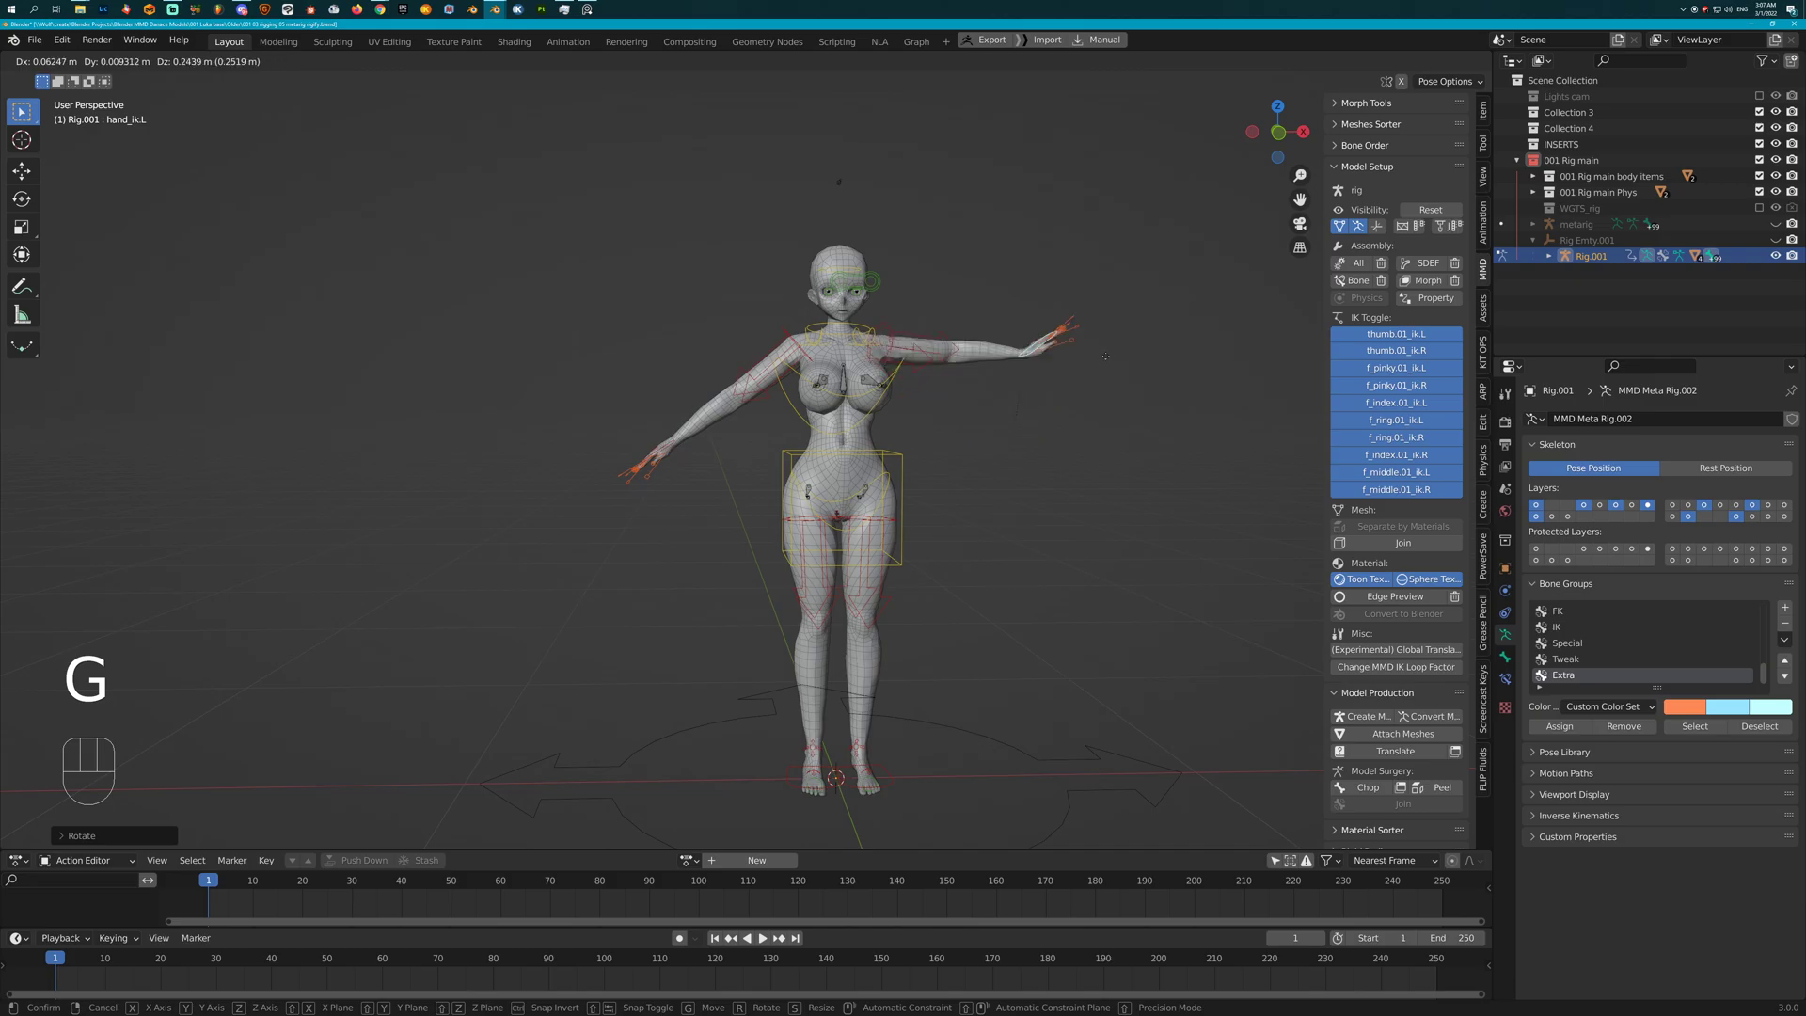
left_click(1025, 334)
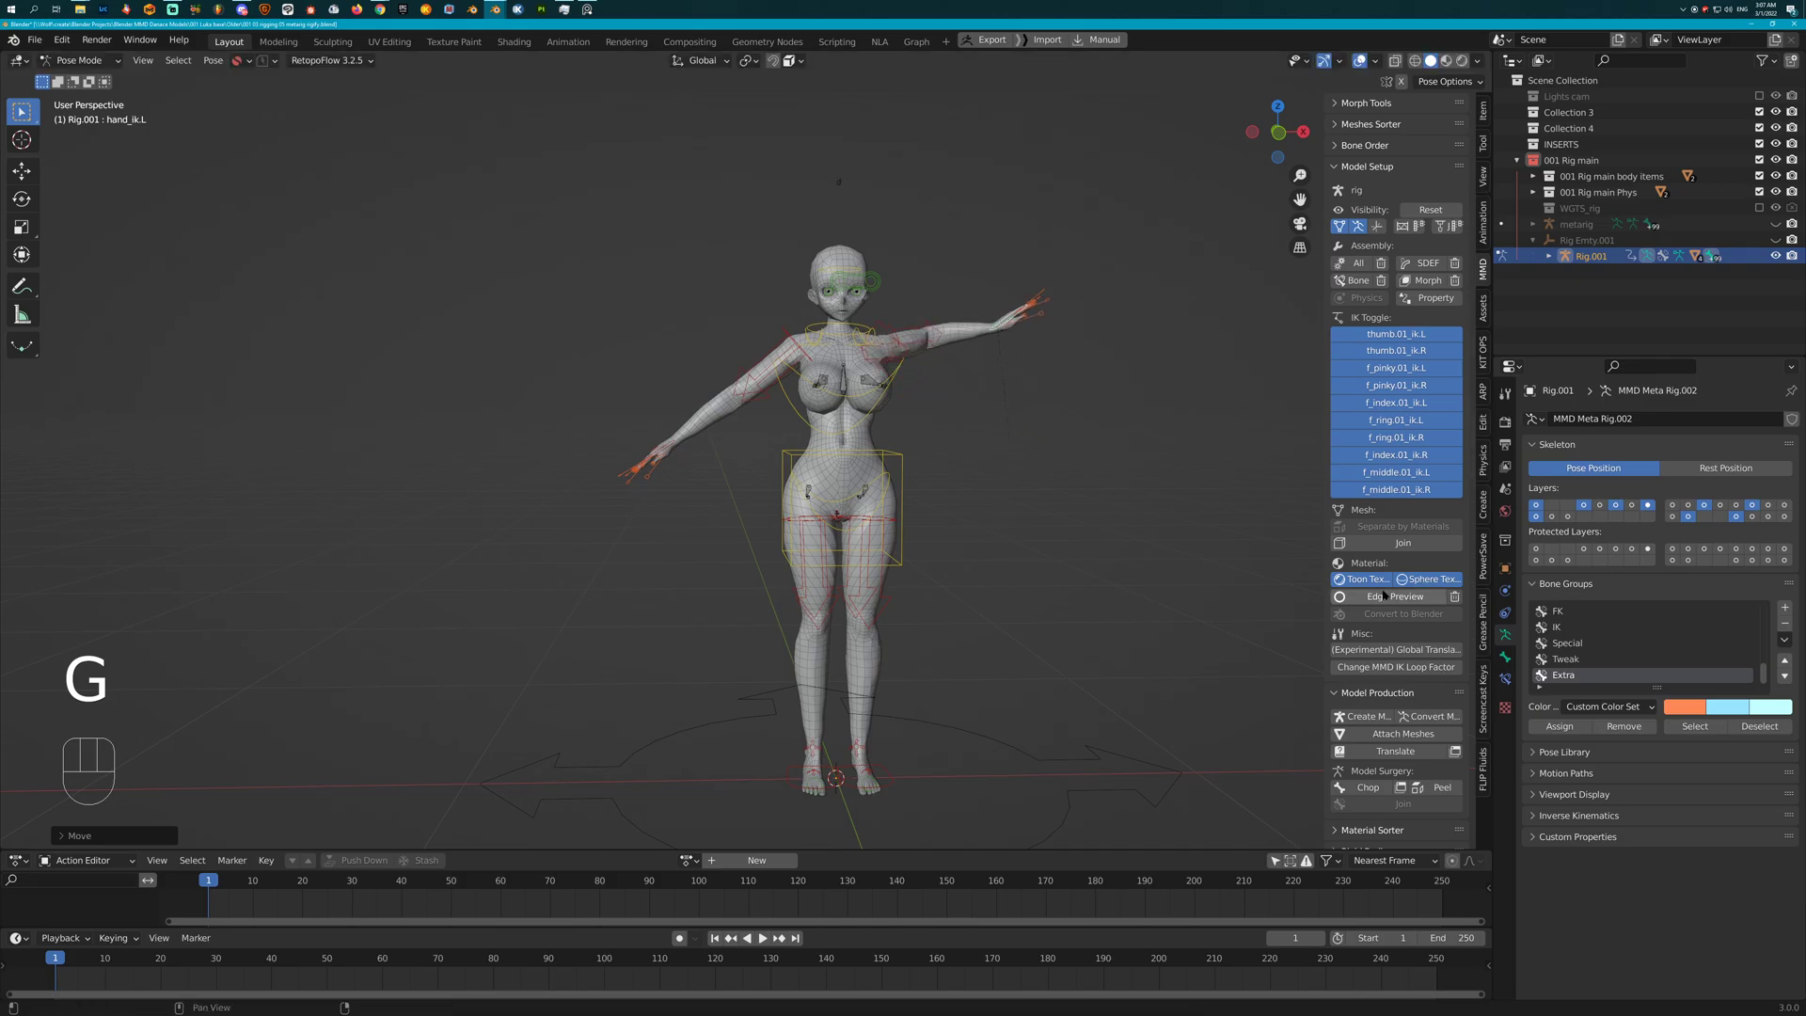
Set the IK-FK (hand.L) value to 1.000 in the Item tab, then show the desktop
left_click(1484, 111)
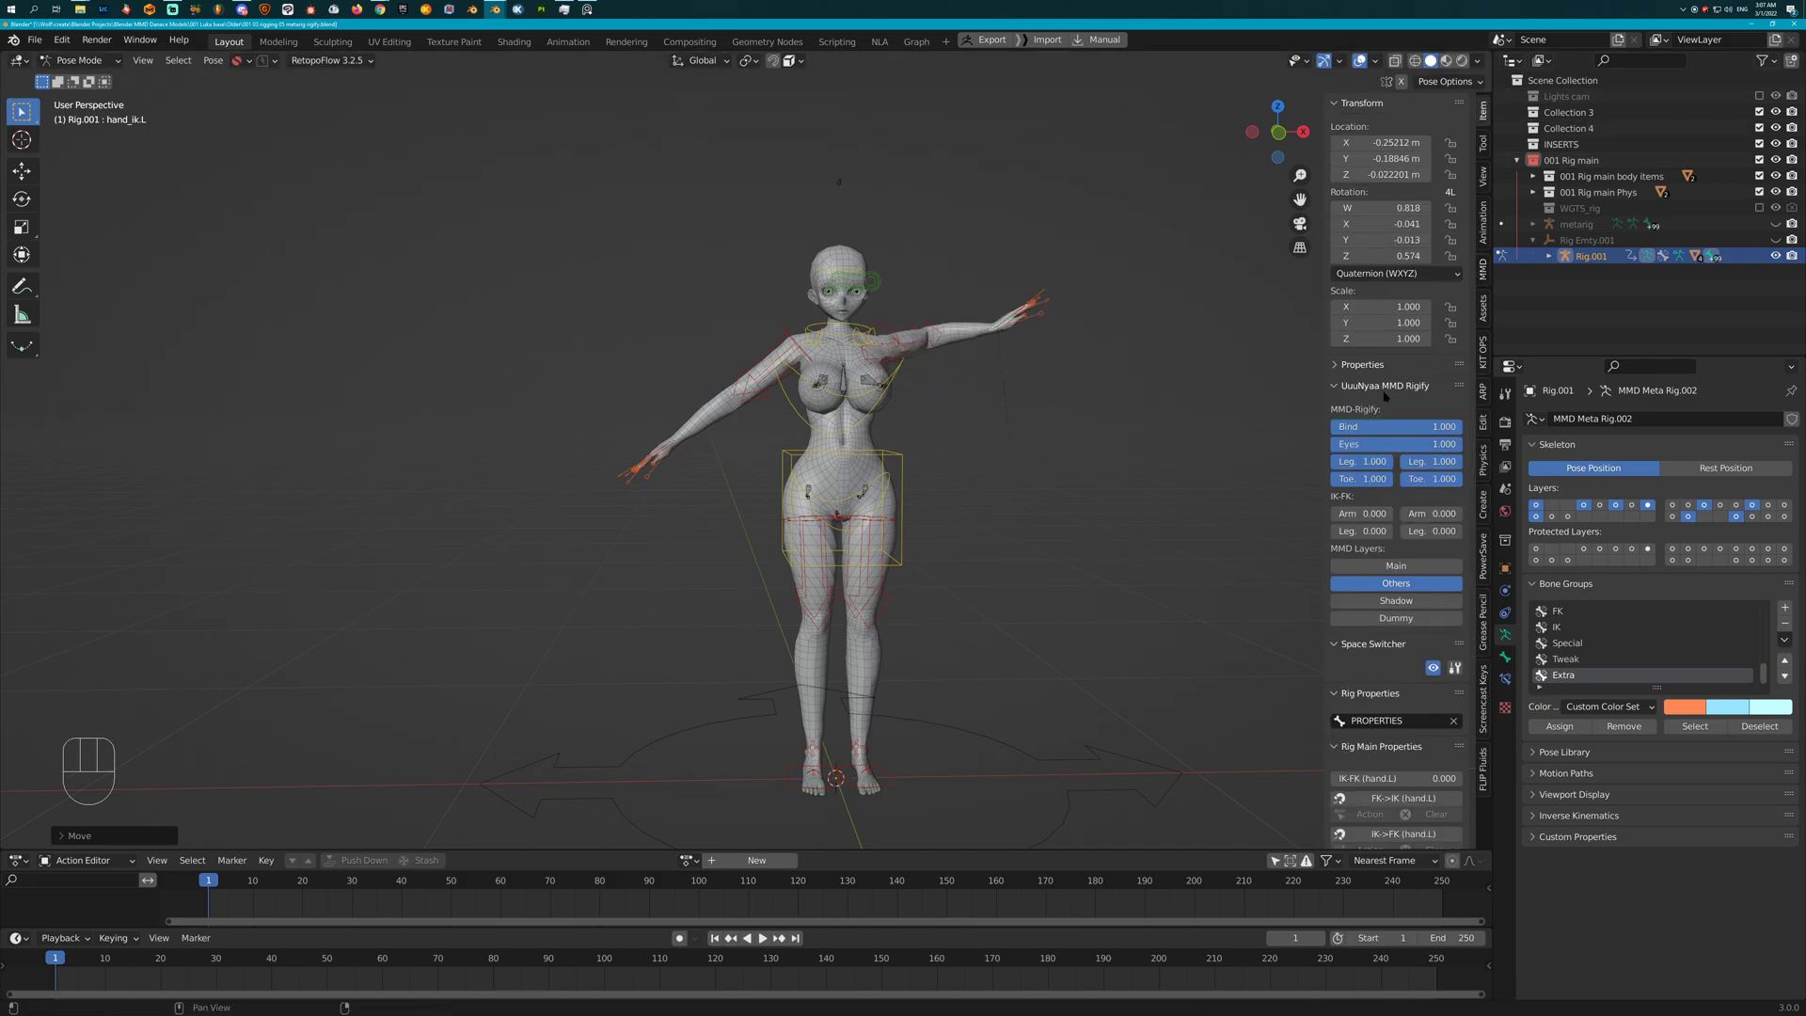
scroll(1402, 450, "down", 4)
scroll(1401, 450, "down", 3)
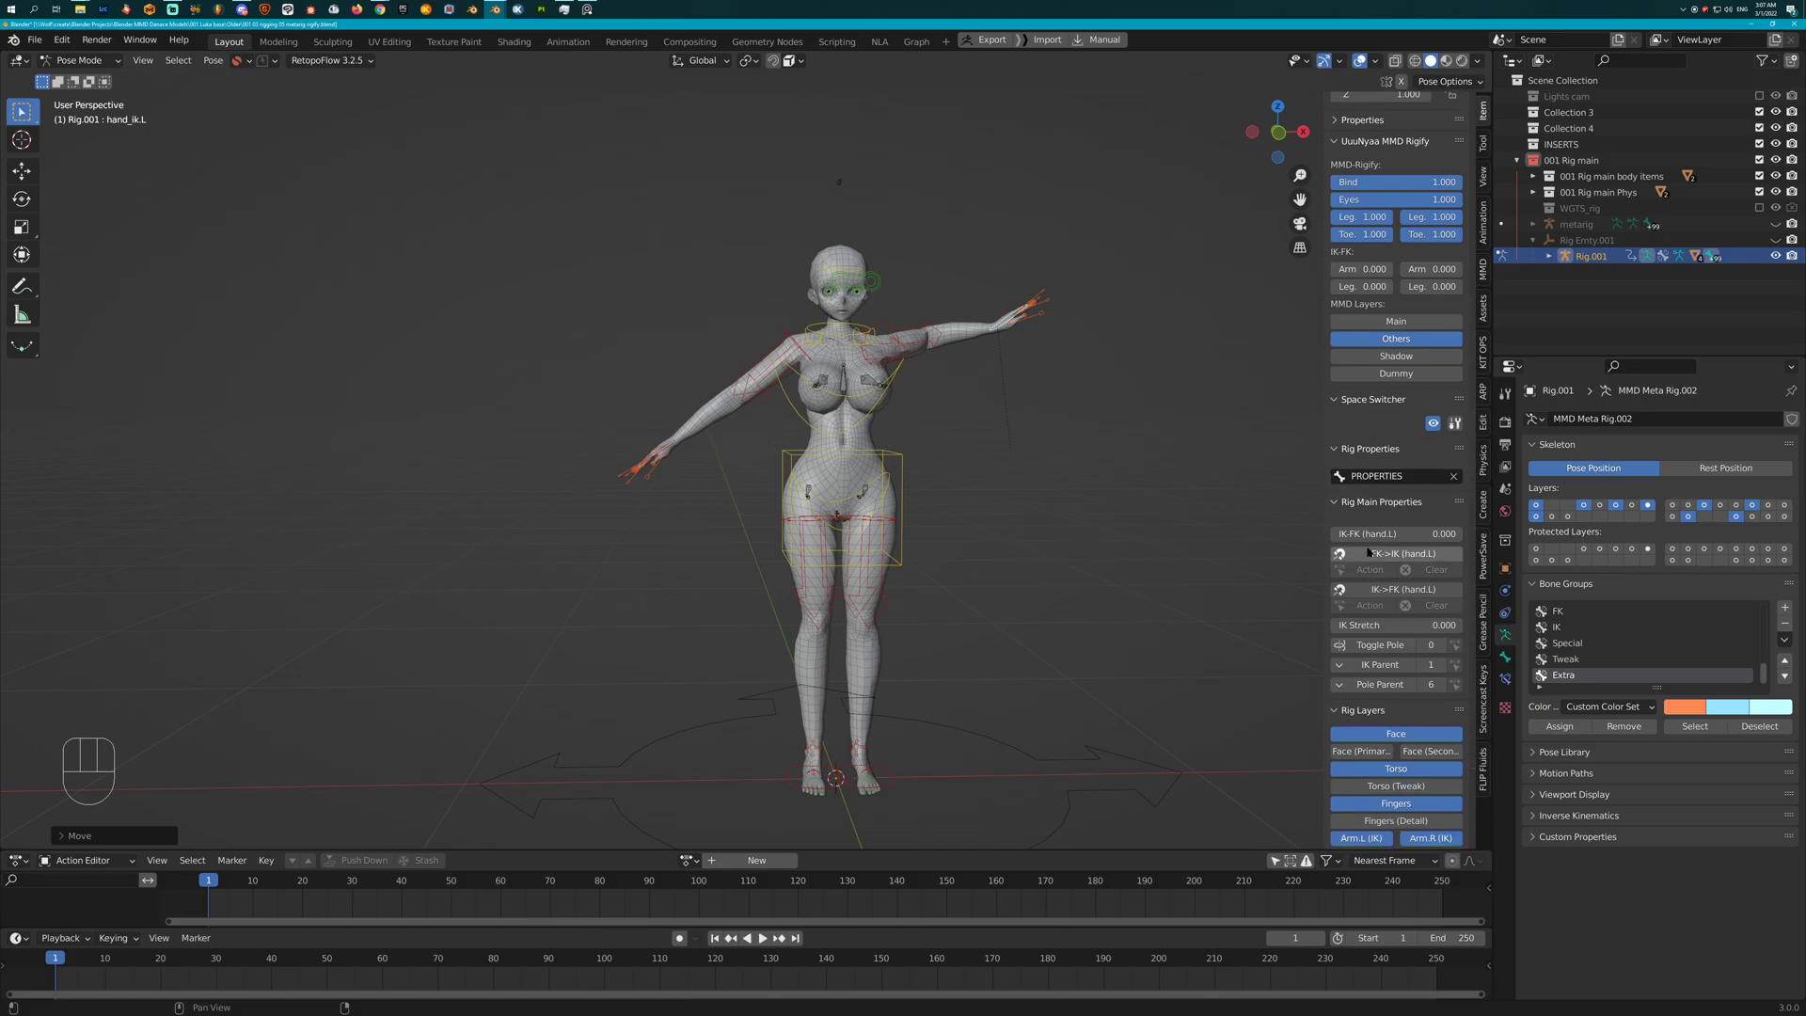
mouse_move(1332, 533)
left_mouse_down()
mouse_move(1463, 533)
mouse_move(1334, 537)
left_mouse_up()
scroll(1386, 655, "down", 3)
scroll(1386, 656, "down", 1)
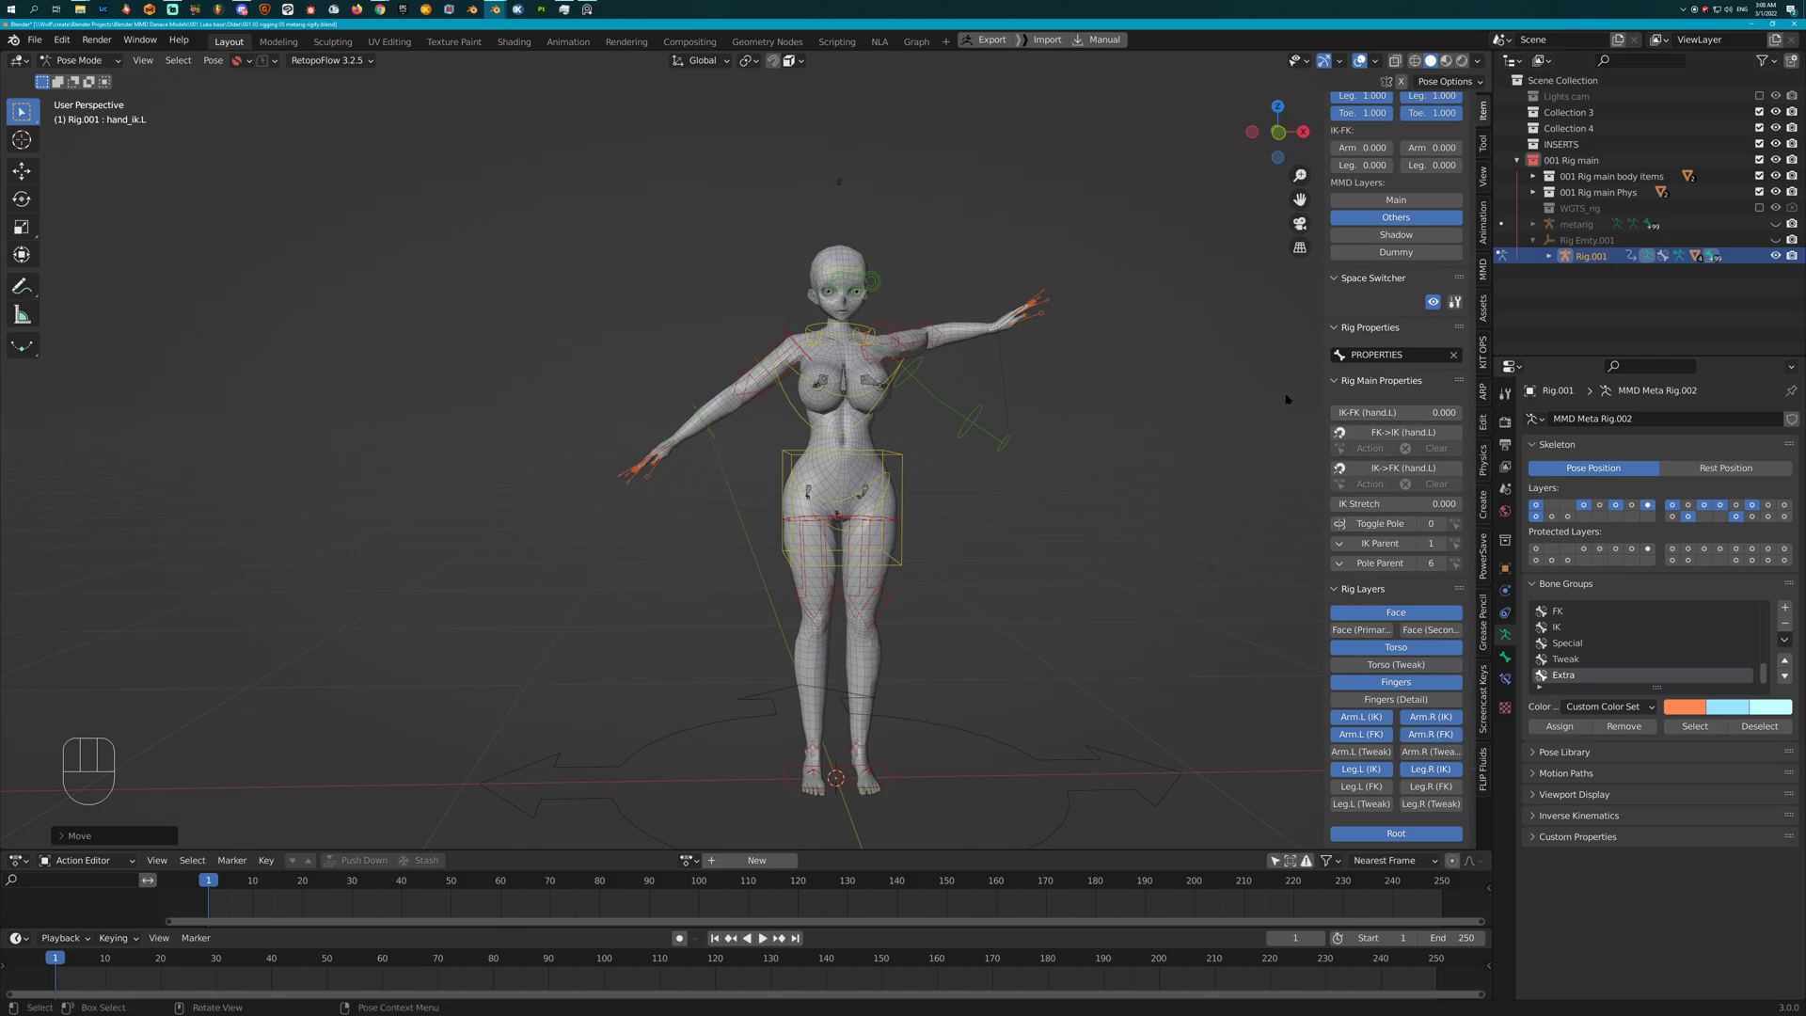
left_click_drag(1340, 412, 1303, 475)
key("super+d")
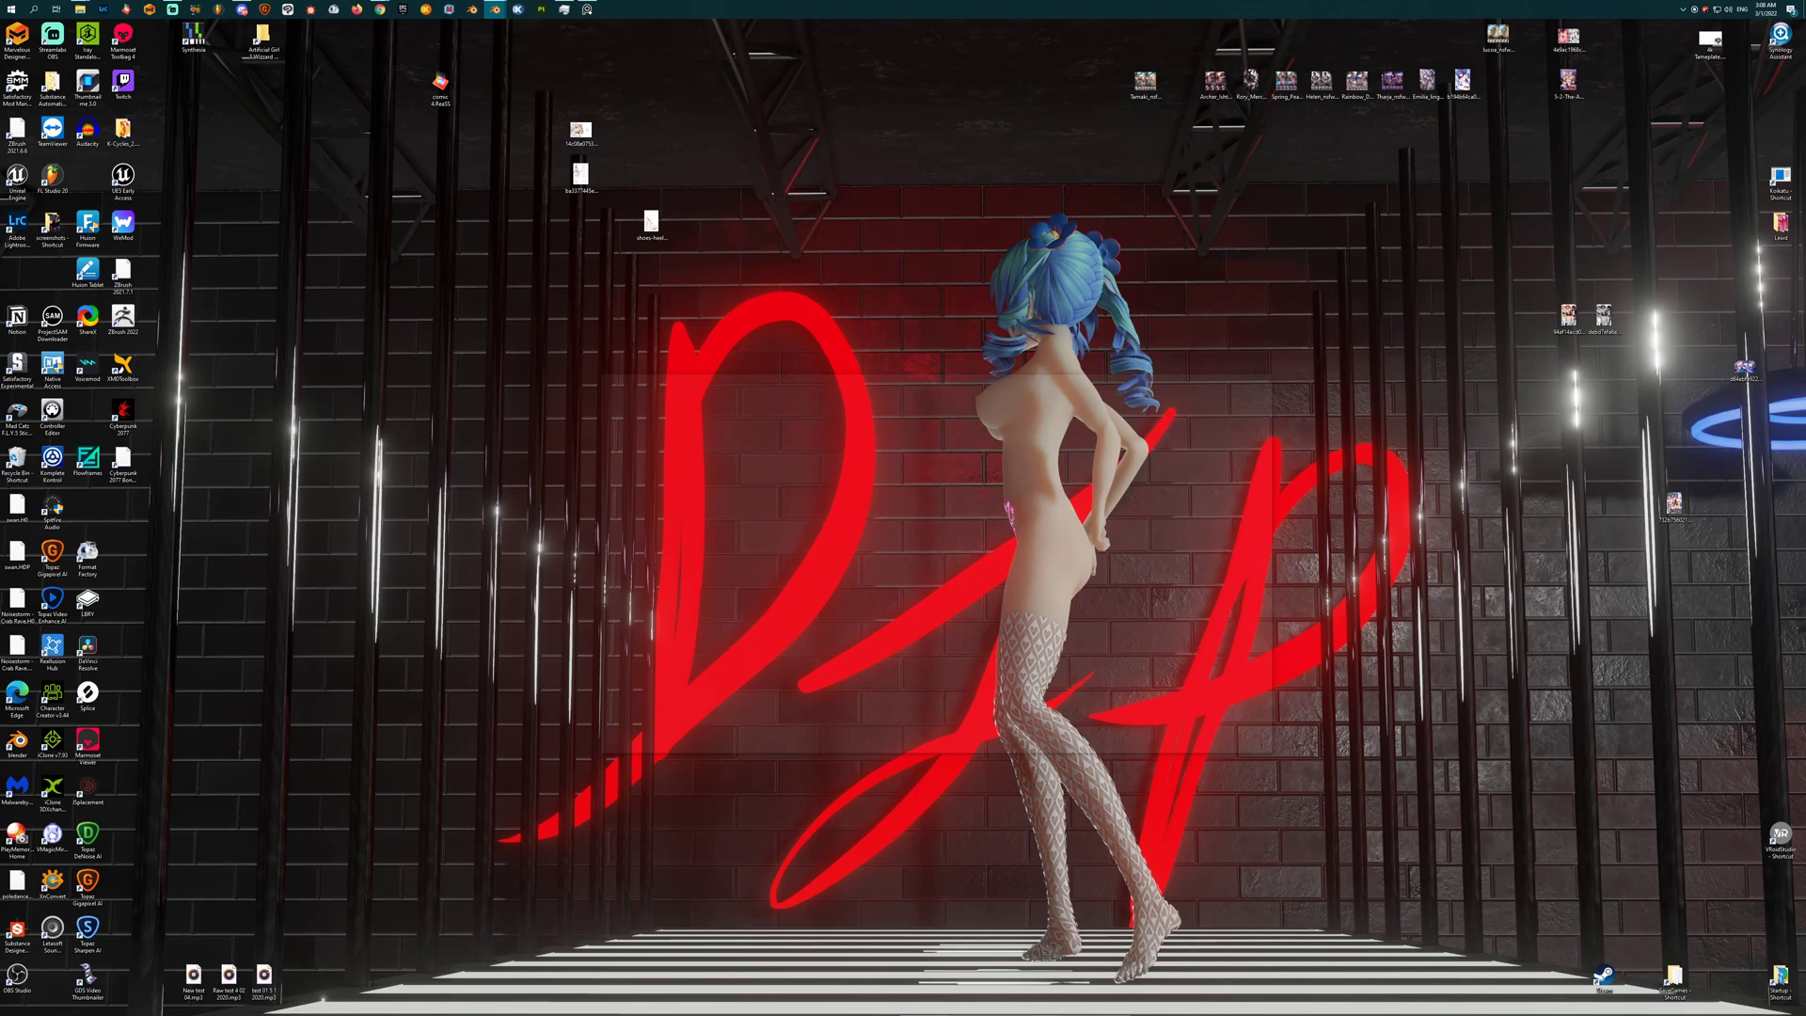
Open '001 03 rigging 05 metarig rigify.blend' from the Older folder in Blender
key("super+d")
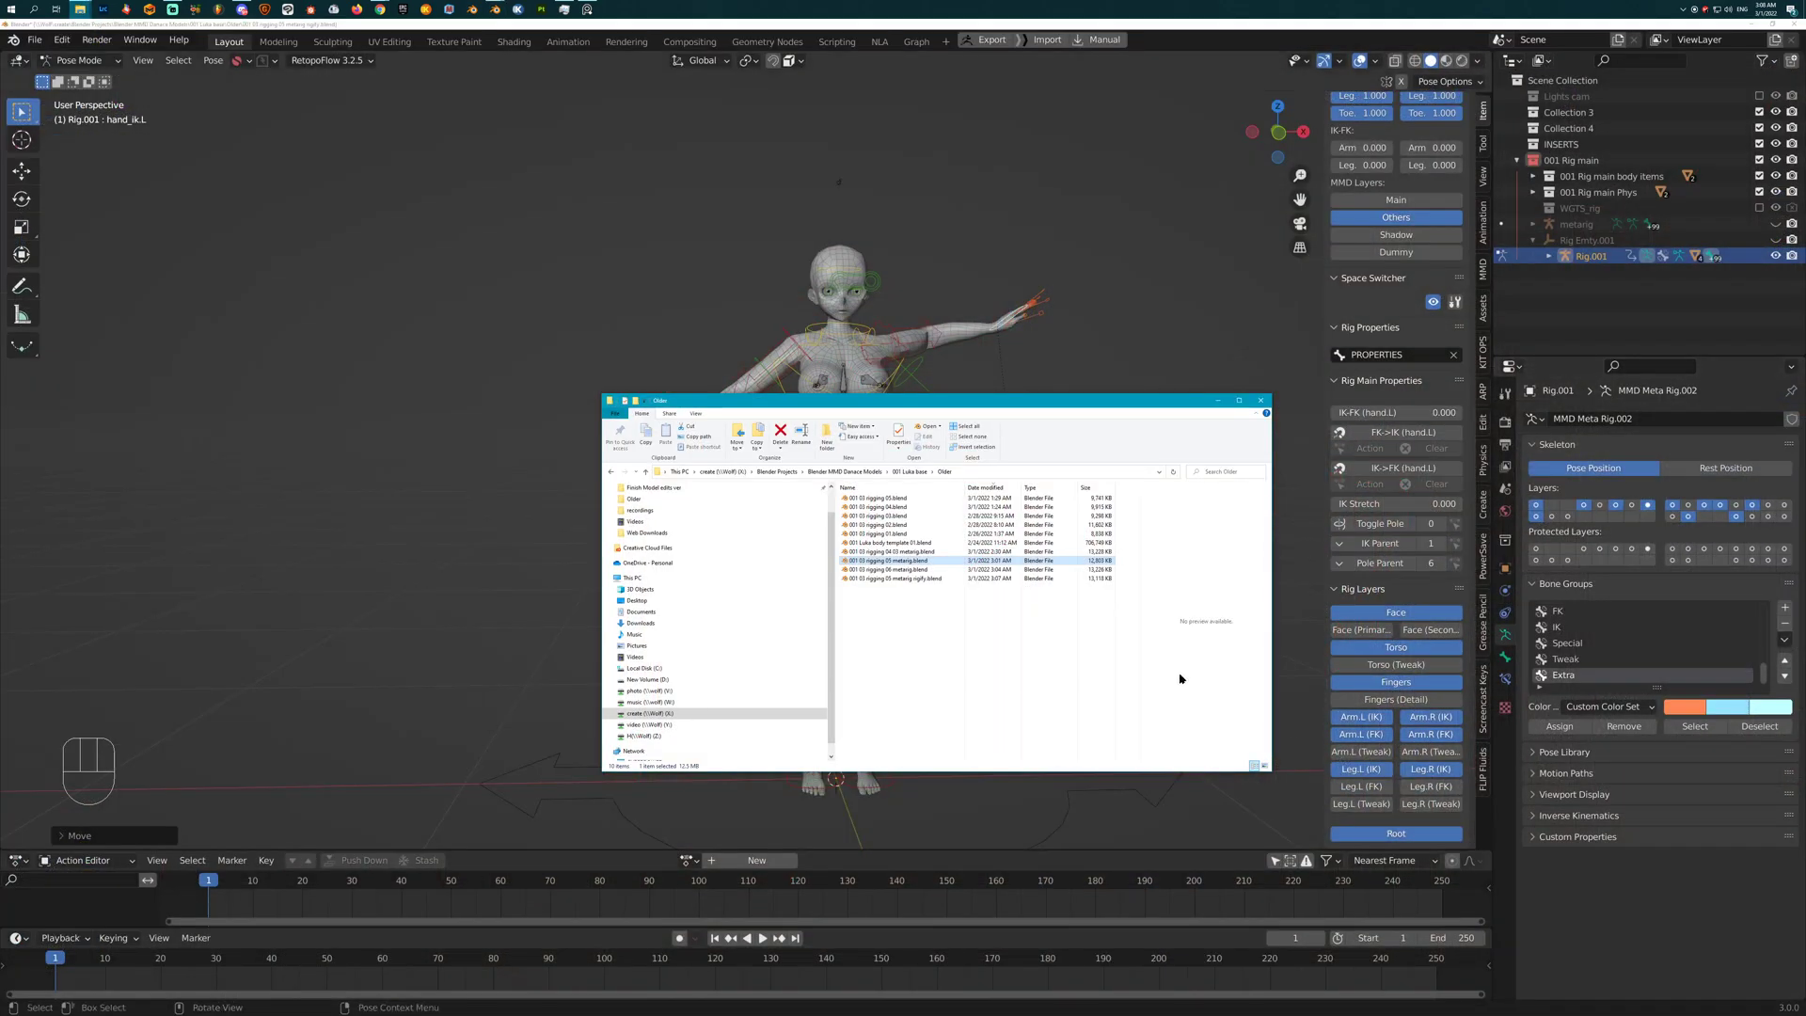
left_click(904, 578)
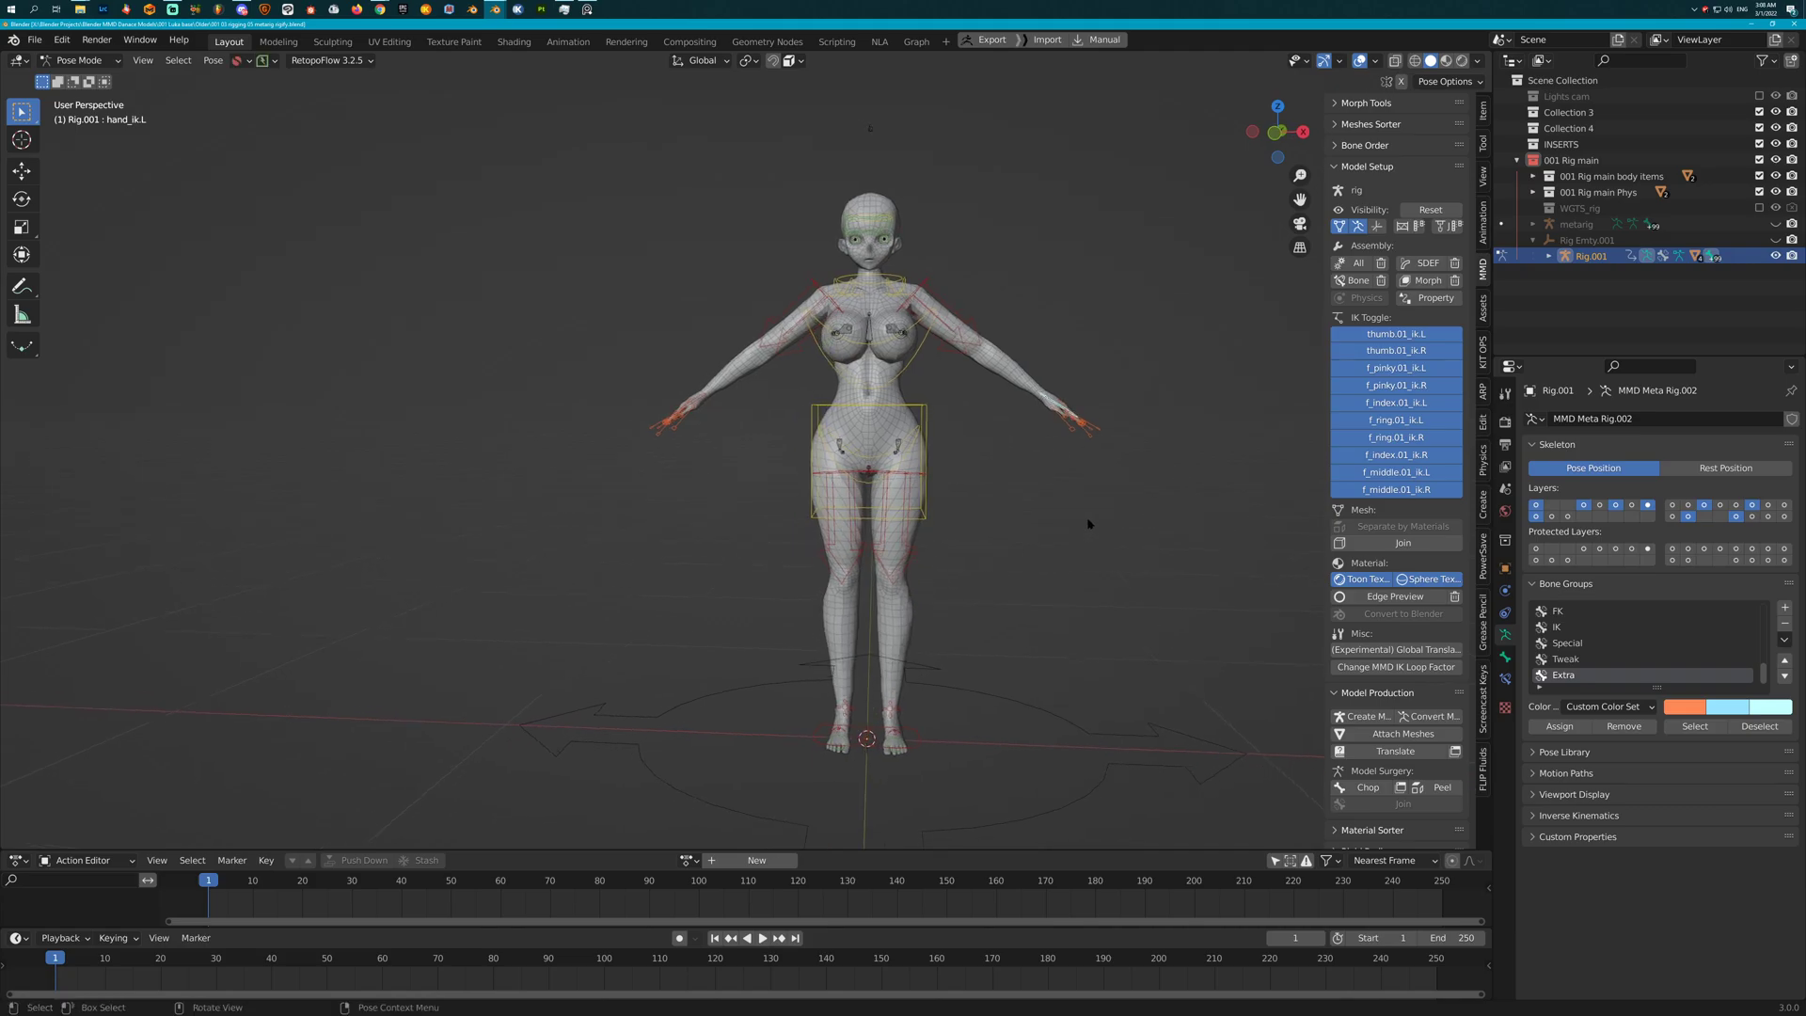
Raise the left hand control, test the hand.L IK-FK slider, and enable the Arm.R (FK) rig layer
key("g")
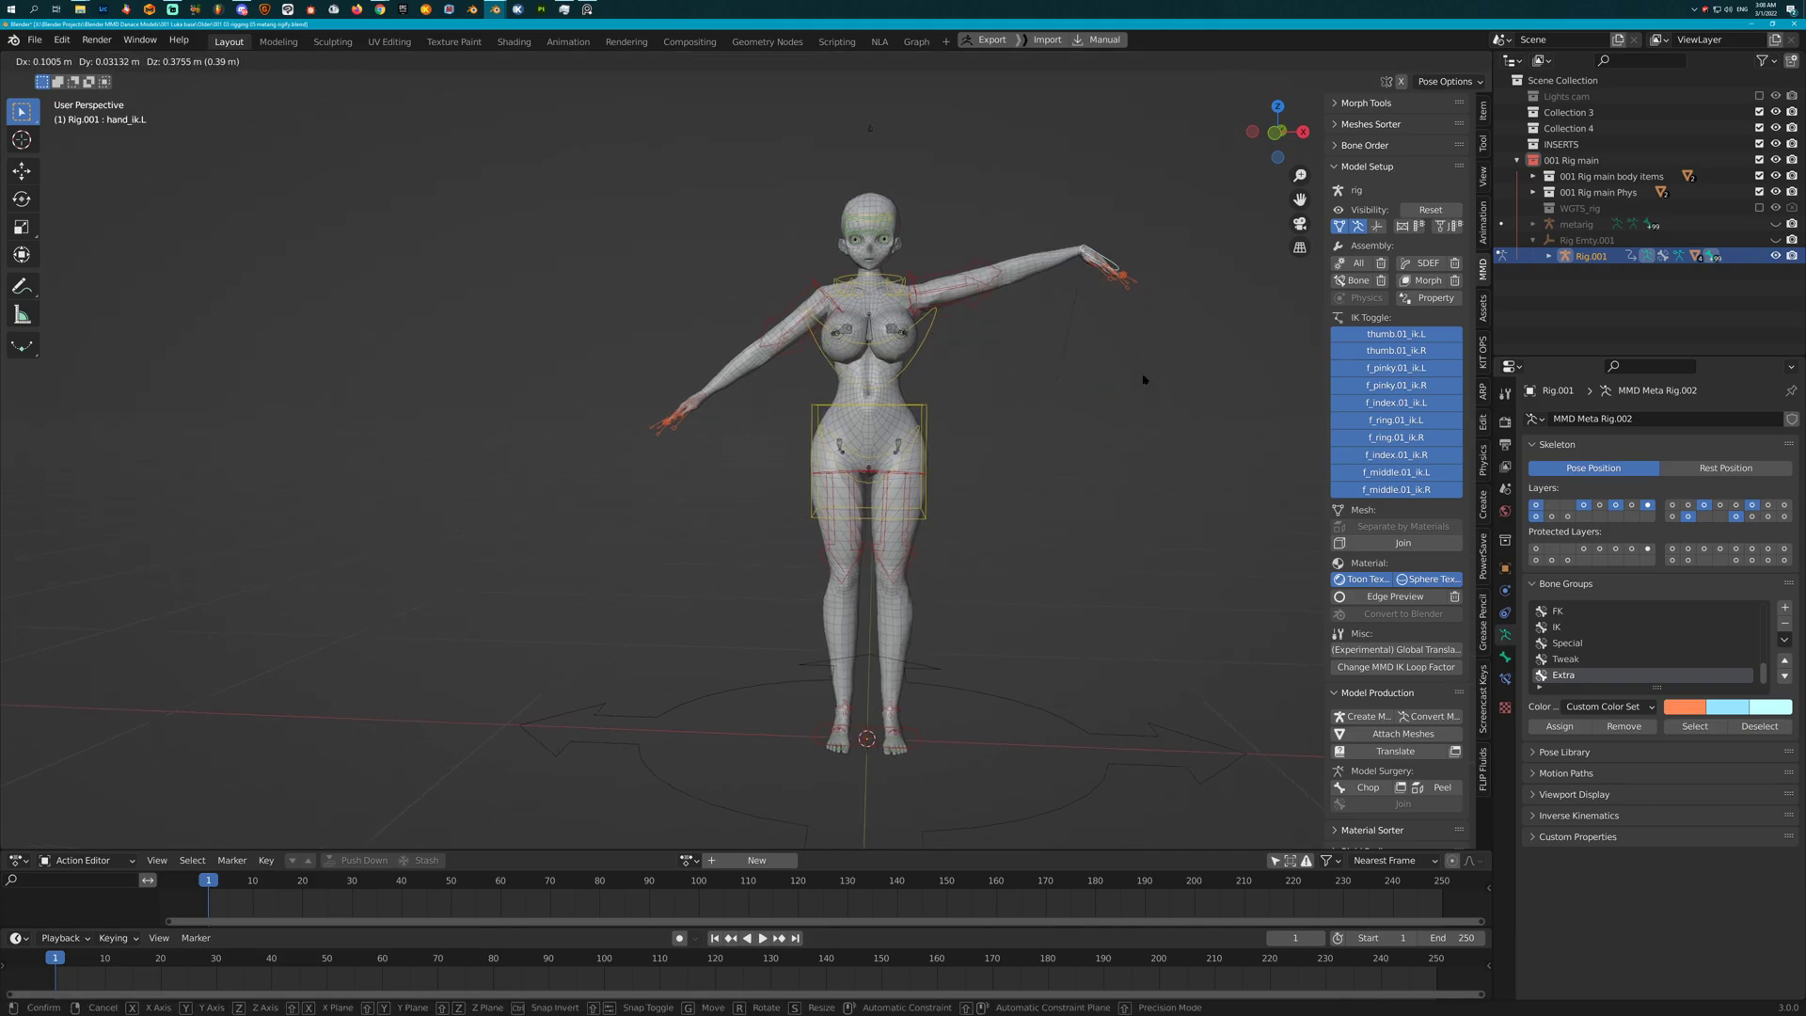
left_click(1167, 395)
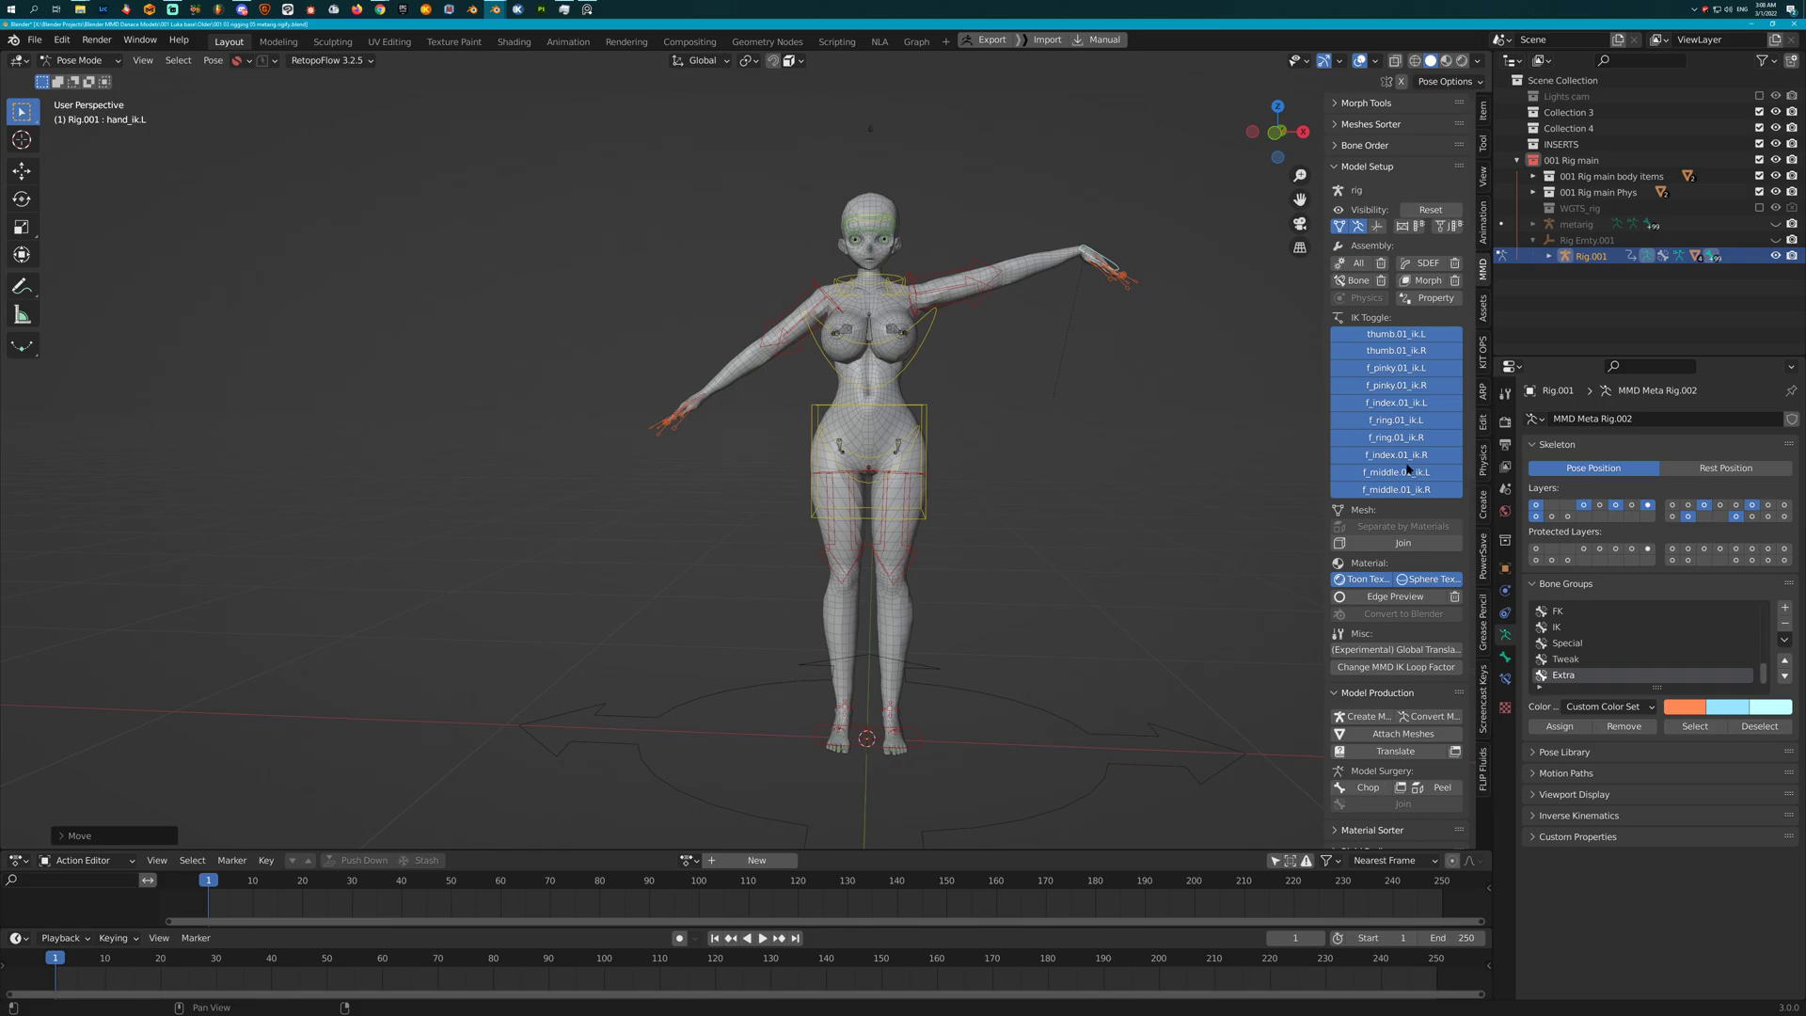
scroll(1409, 470, "down", 2)
left_click(1483, 111)
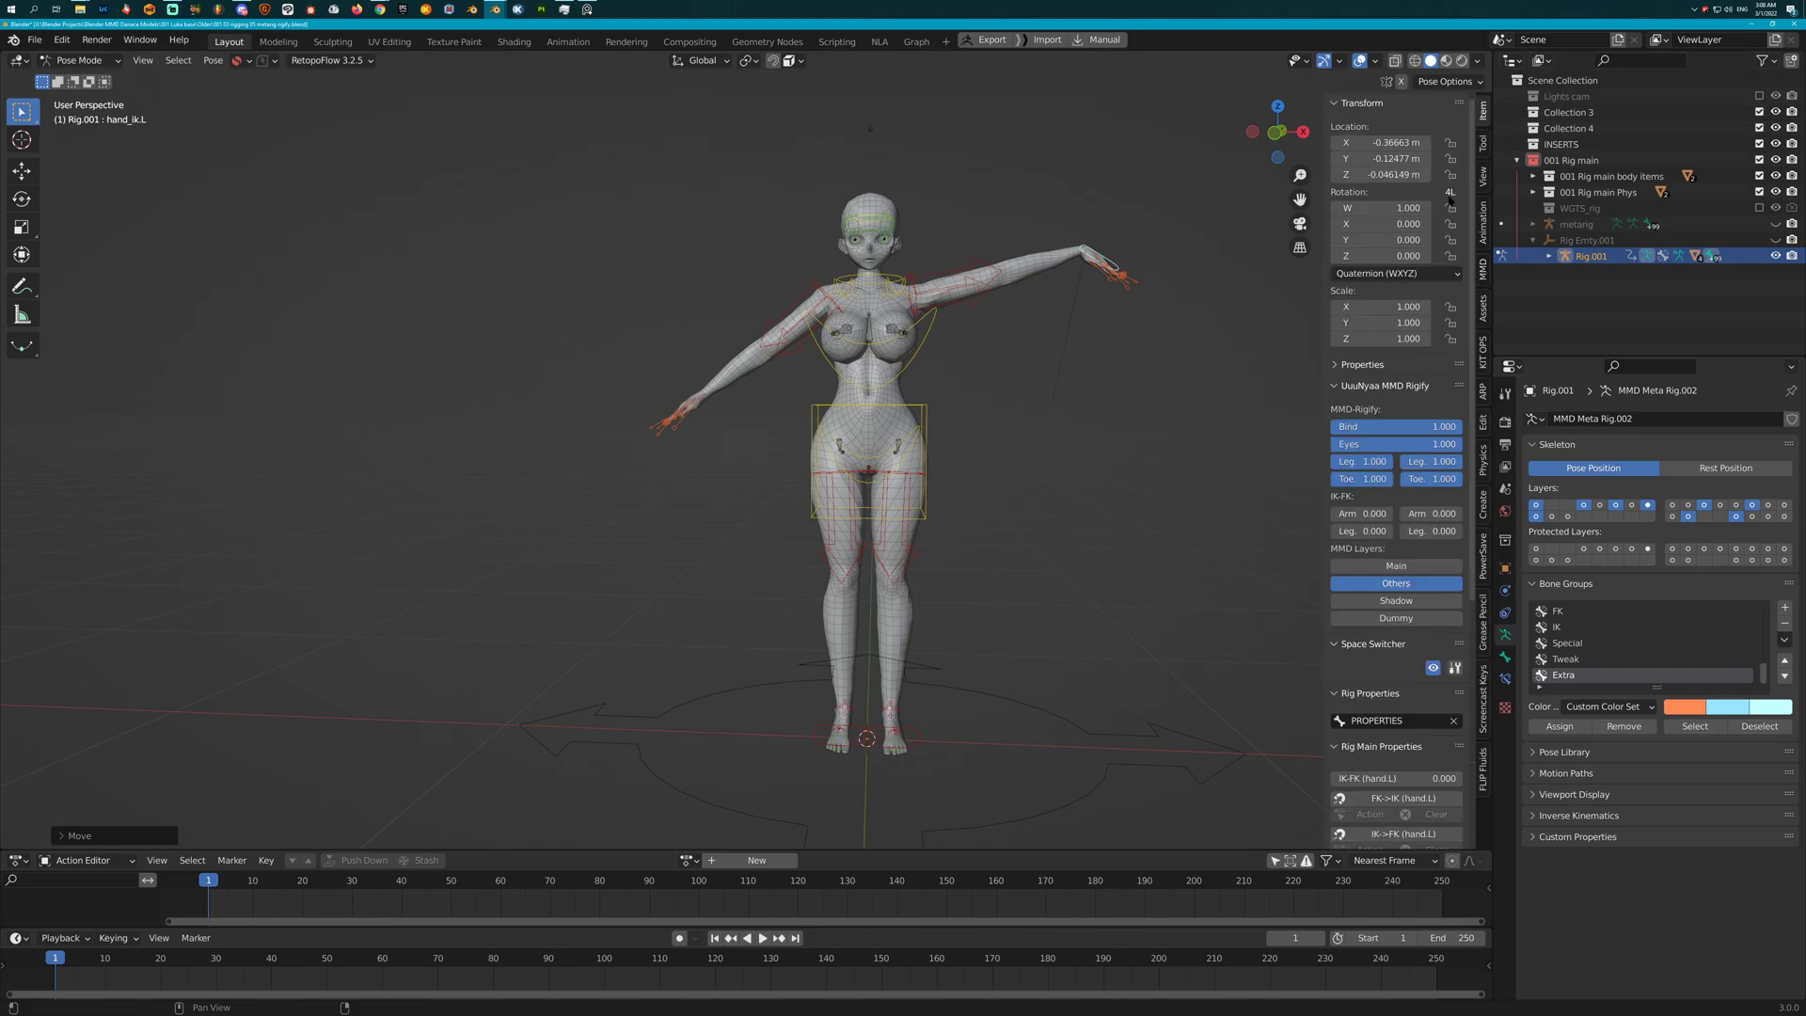
scroll(1364, 558, "down", 6)
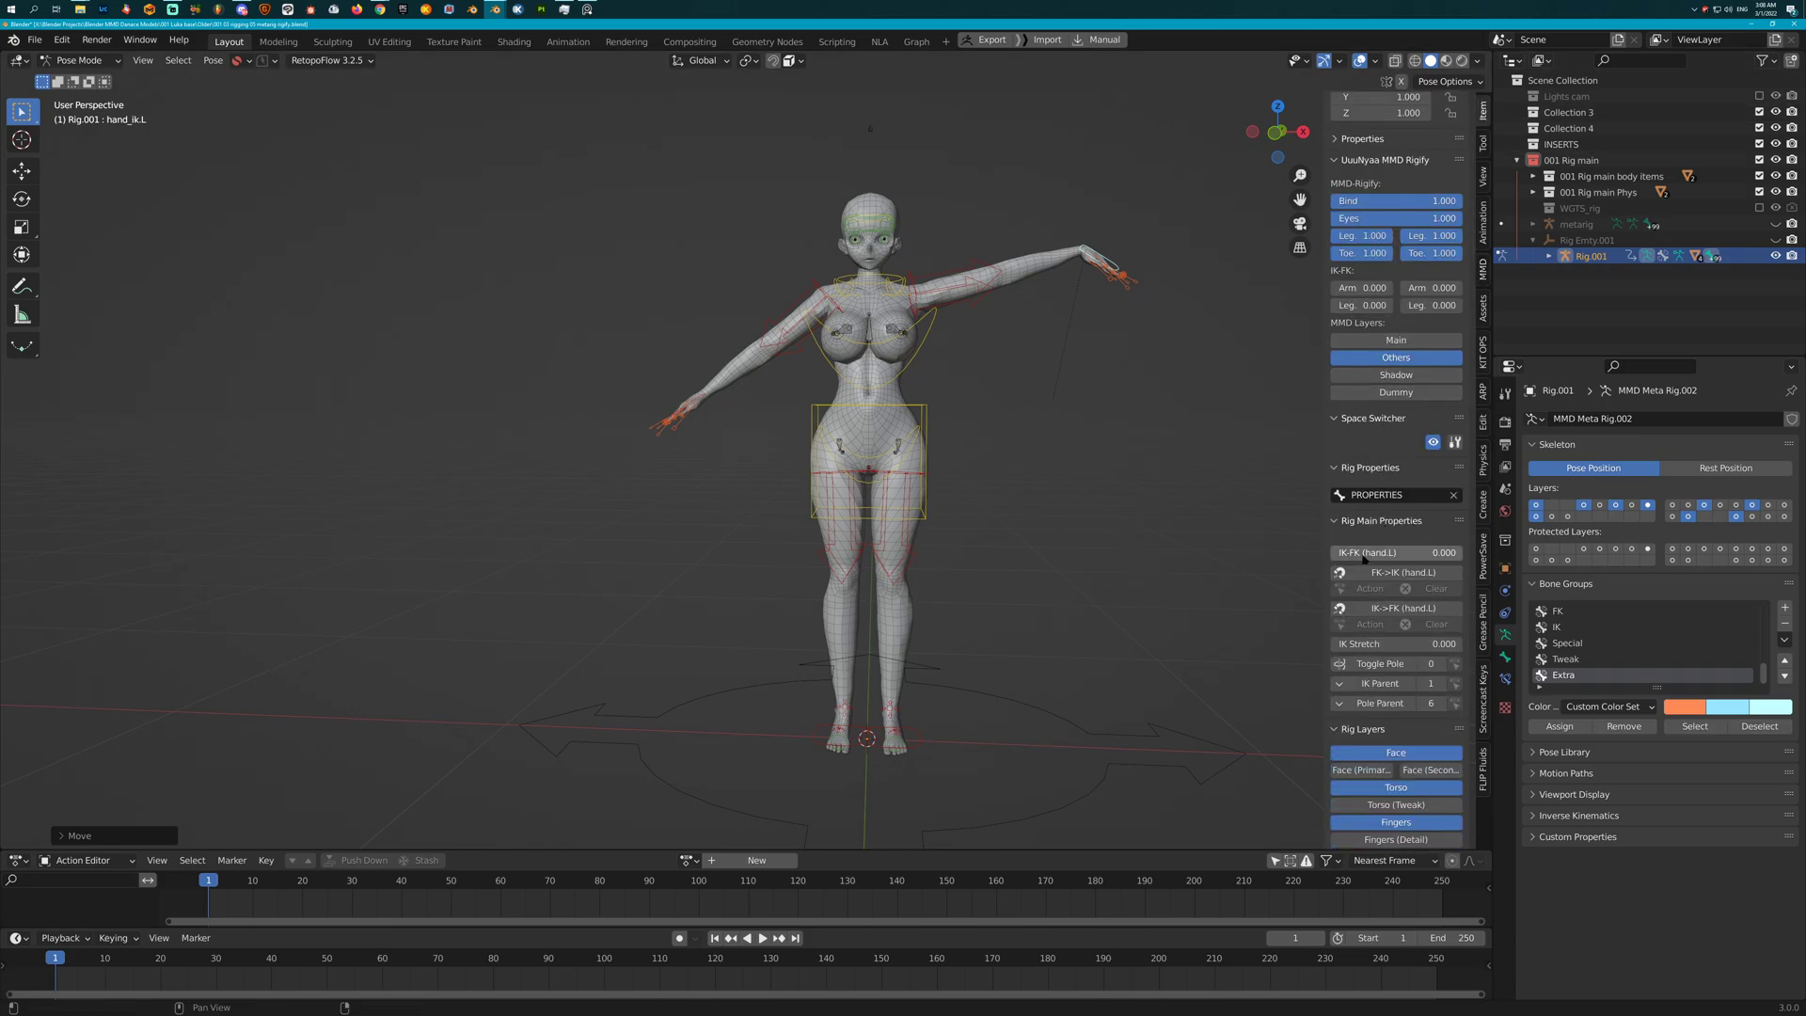
mouse_move(1363, 558)
left_mouse_down()
mouse_move(1458, 558)
mouse_move(1334, 558)
mouse_move(1462, 552)
mouse_move(1334, 552)
left_mouse_up()
scroll(1368, 699, "down", 3)
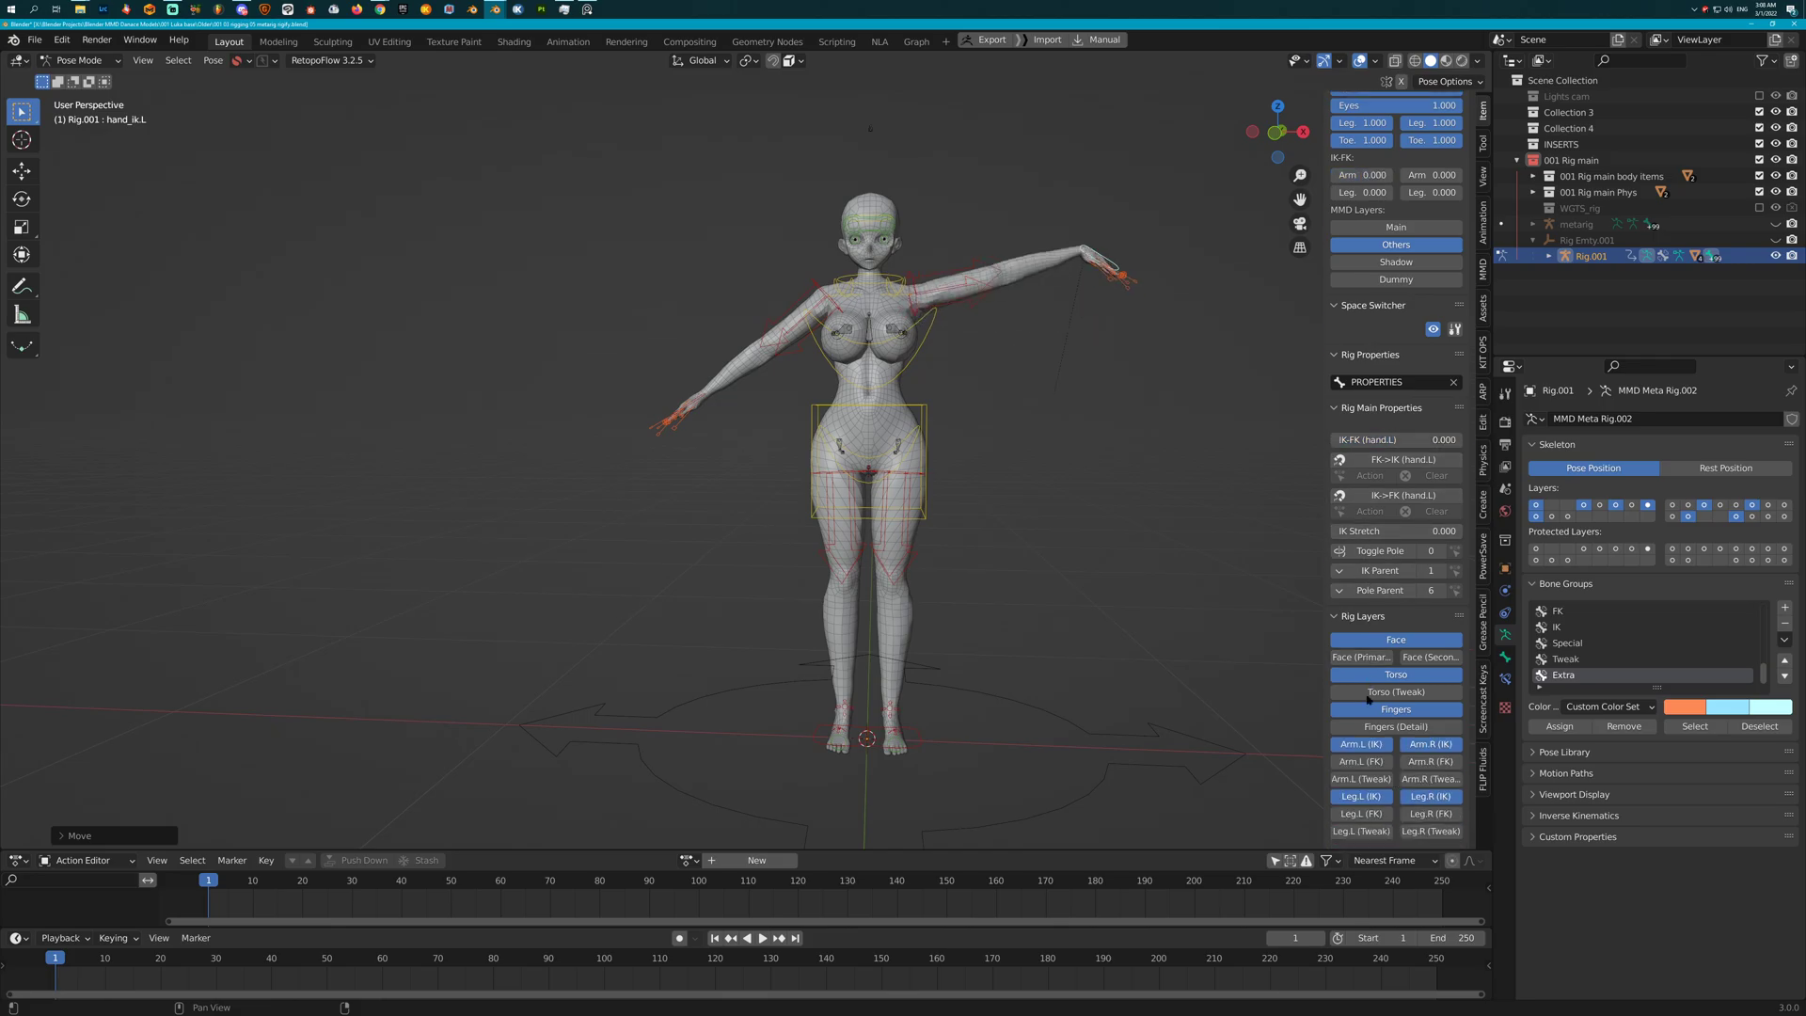
scroll(1369, 699, "down", 1)
left_click(1432, 735)
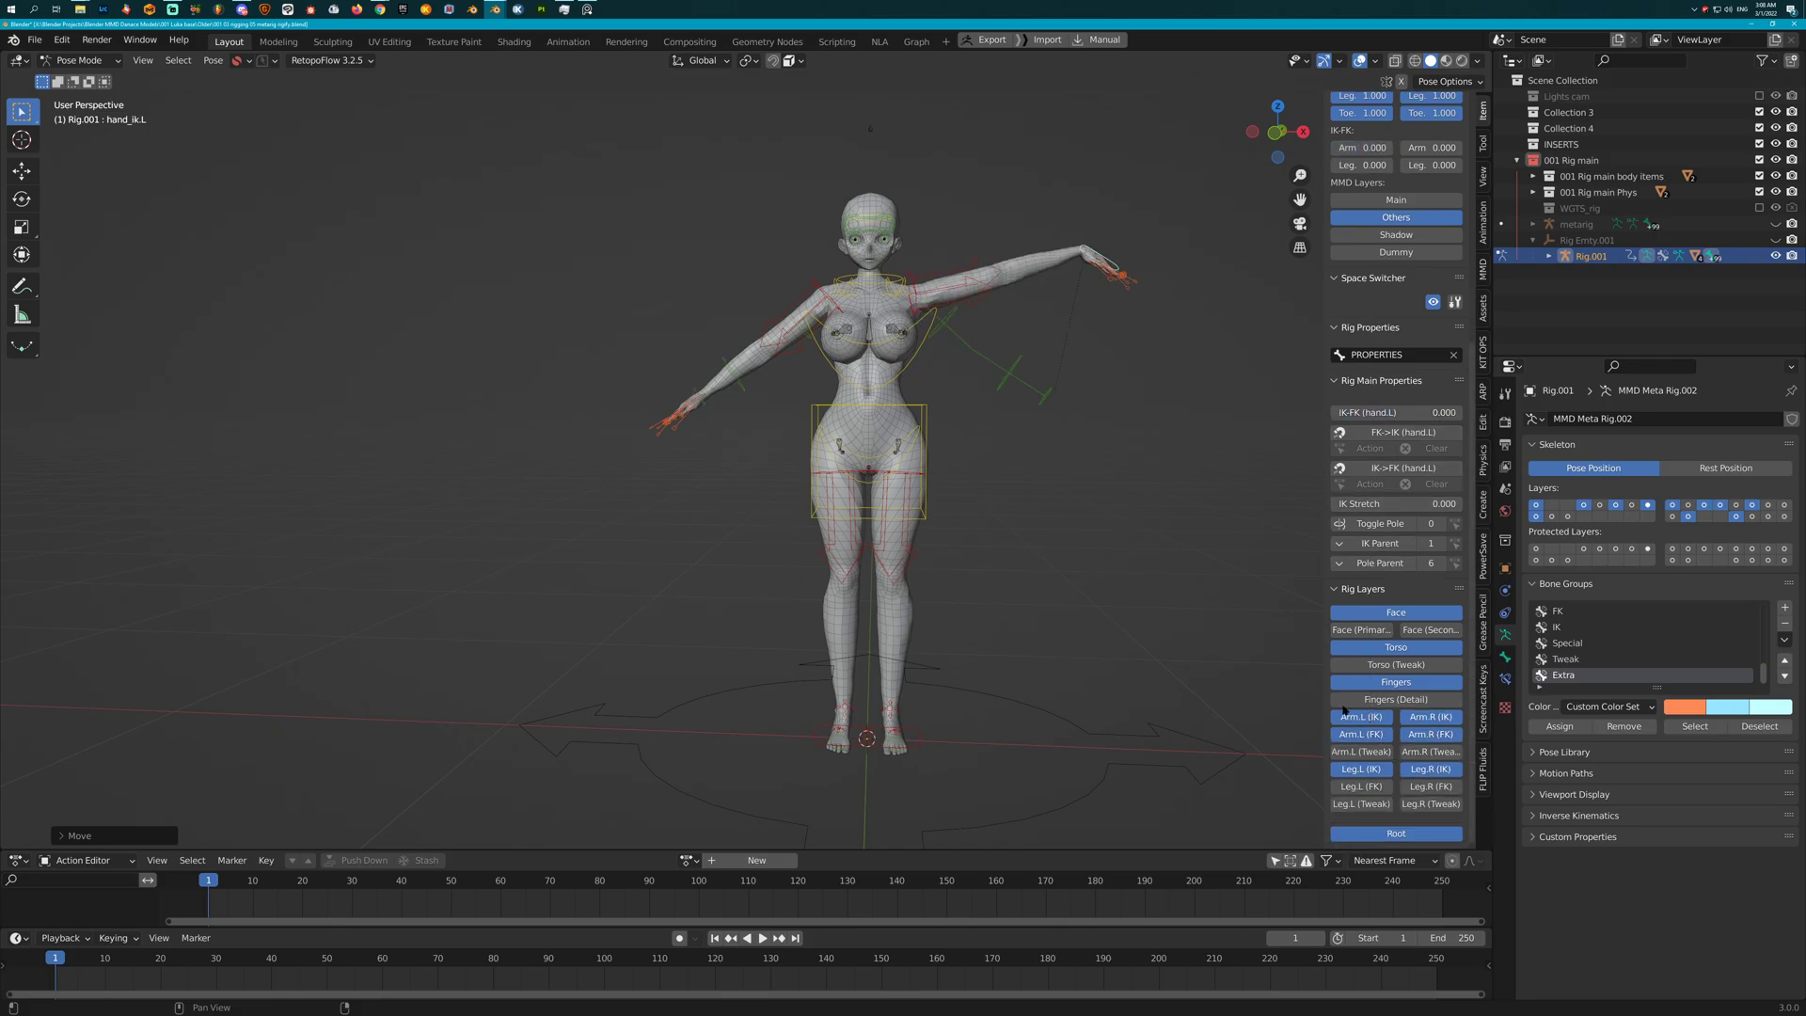
Select all bones, clear their location and rotation back to the rest A-pose, then deselect
middle_click_drag(1040, 566, 1087, 629)
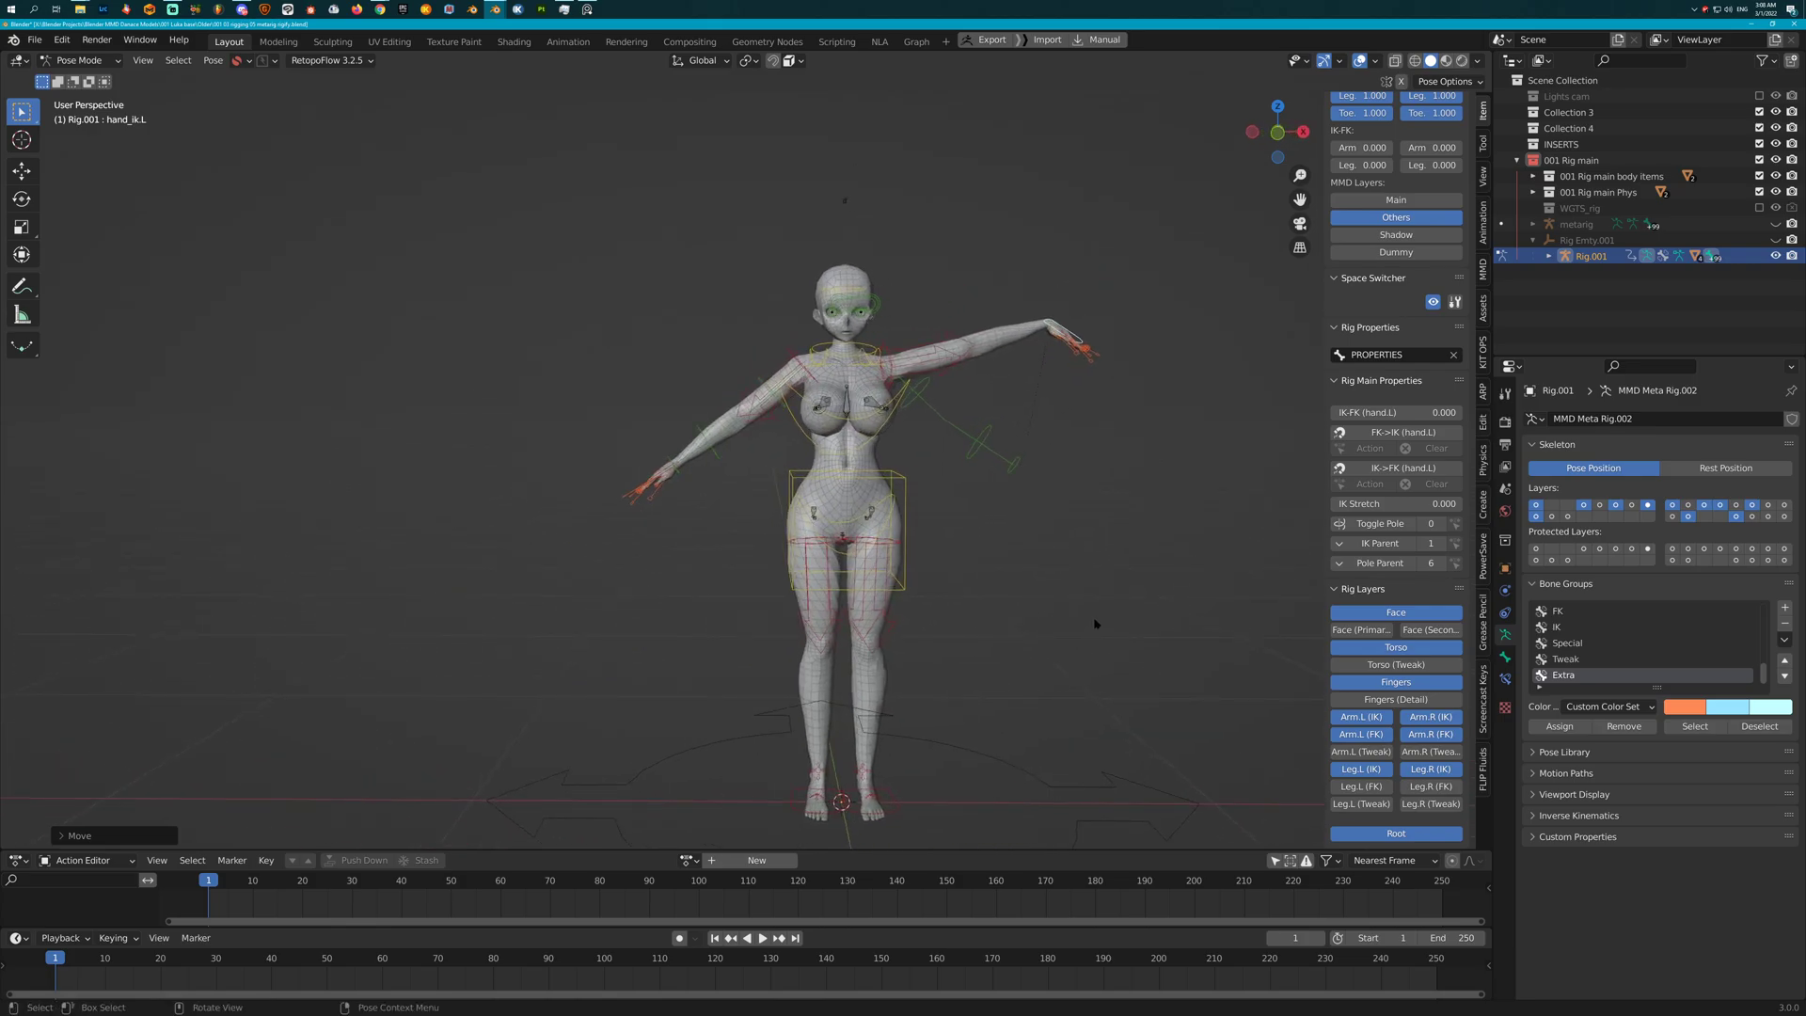
key("shift+e")
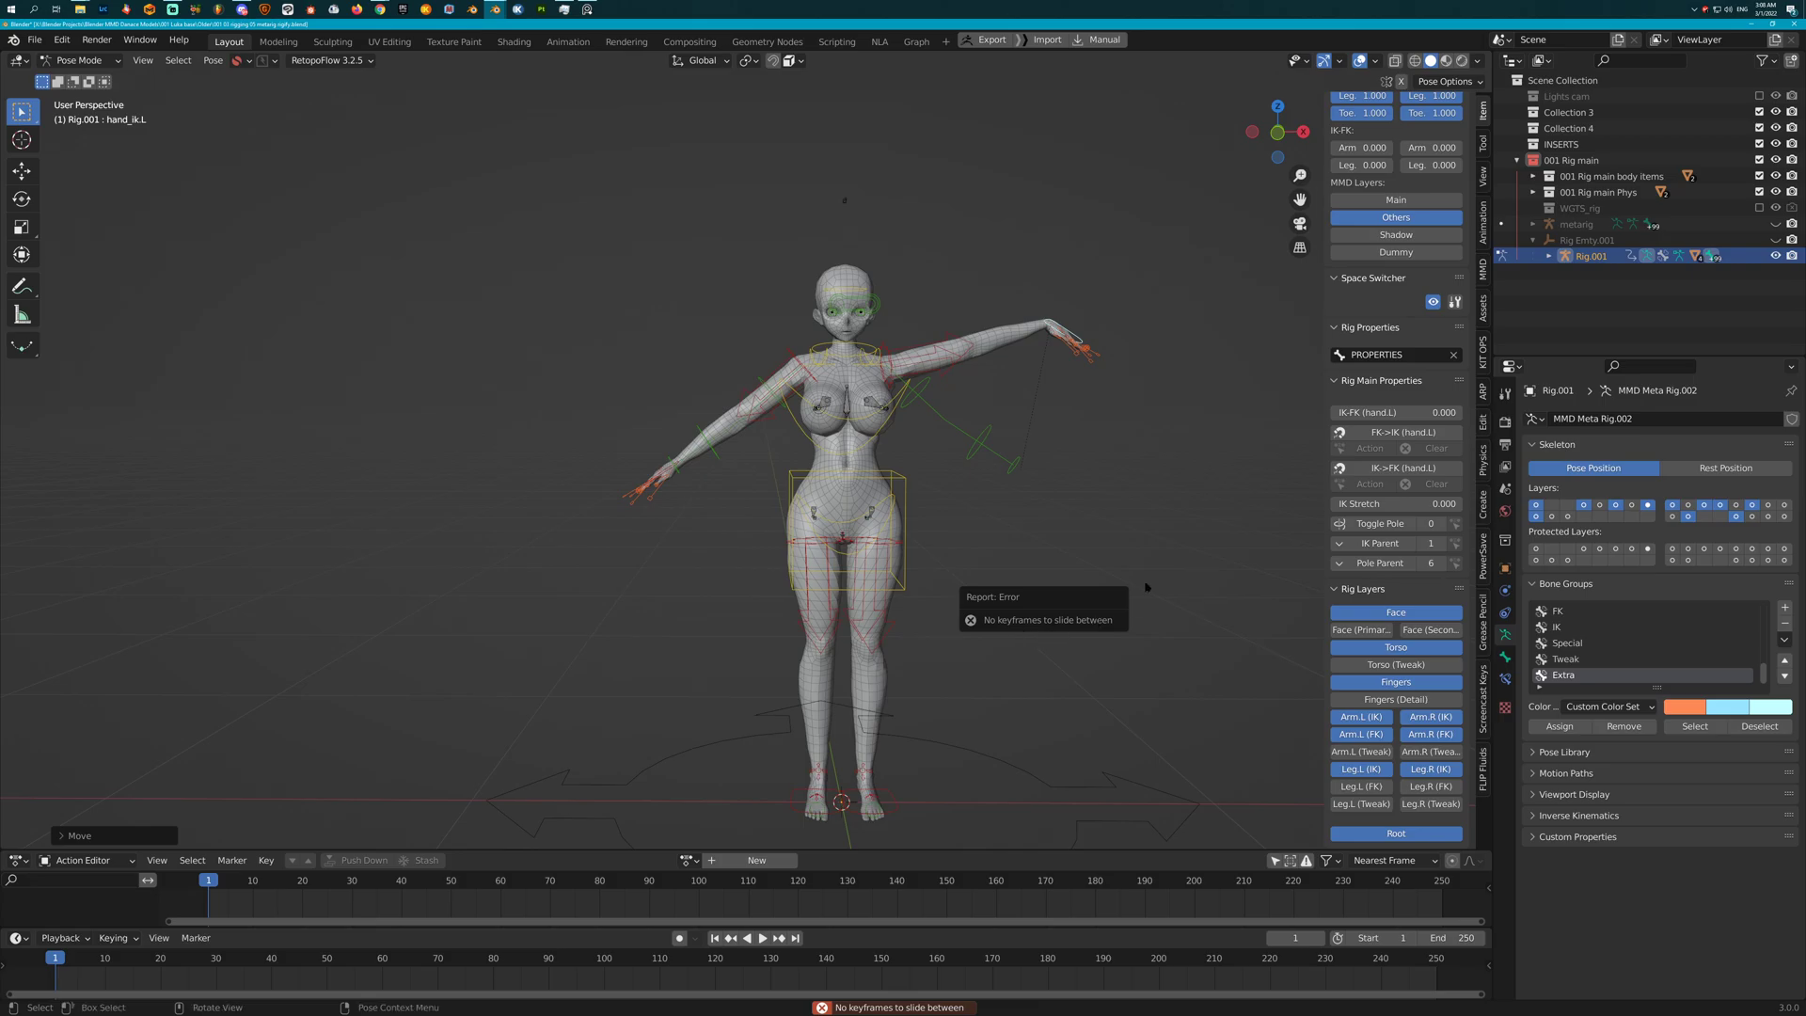
key("a")
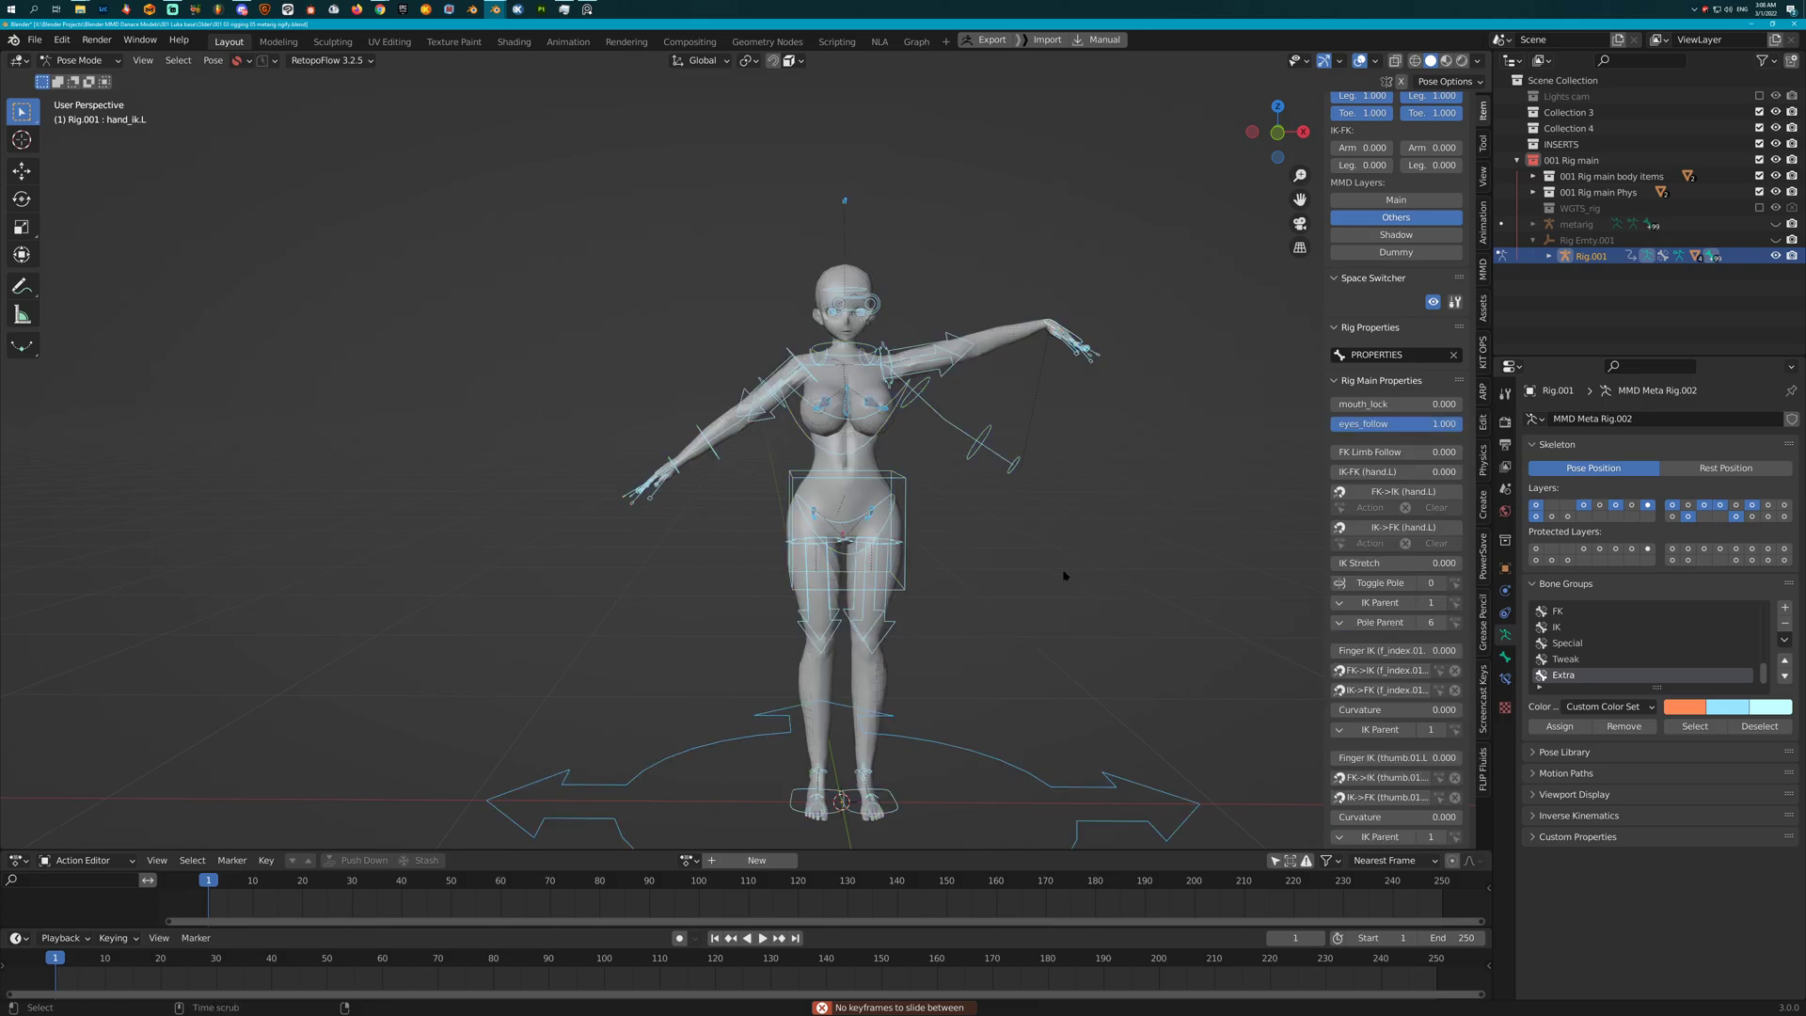
key("alt+g")
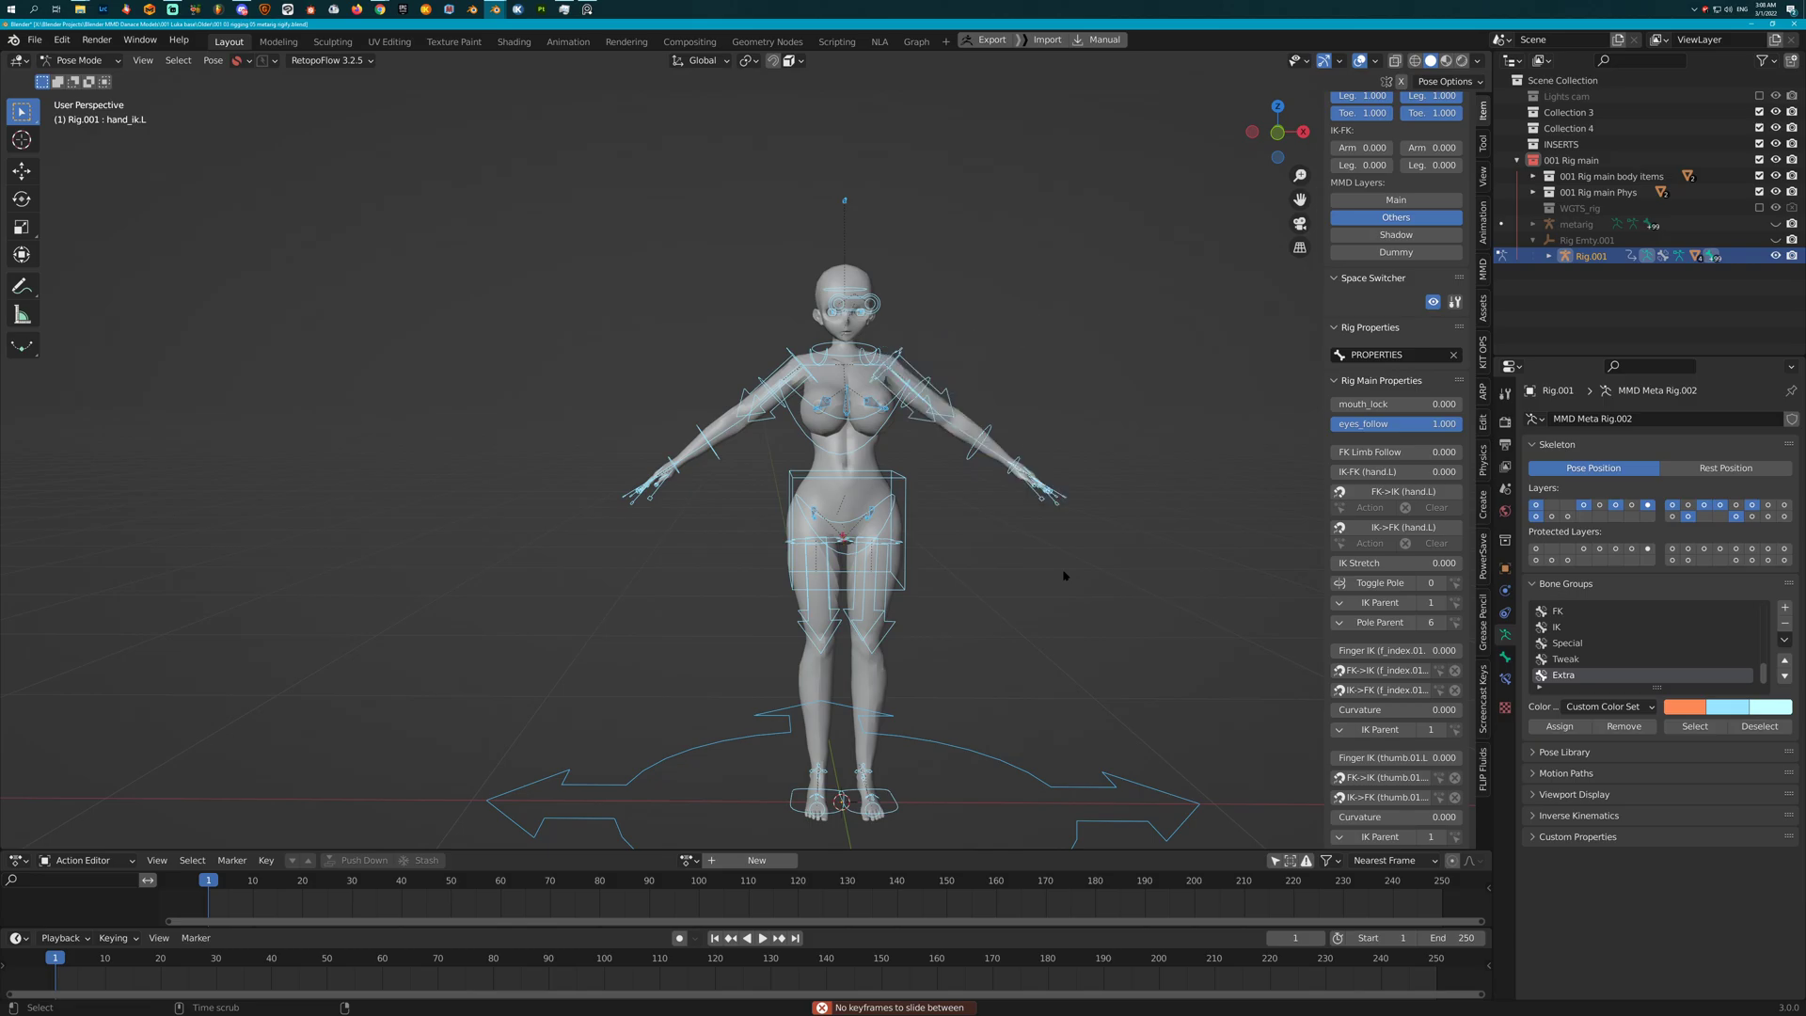
key("alt+r")
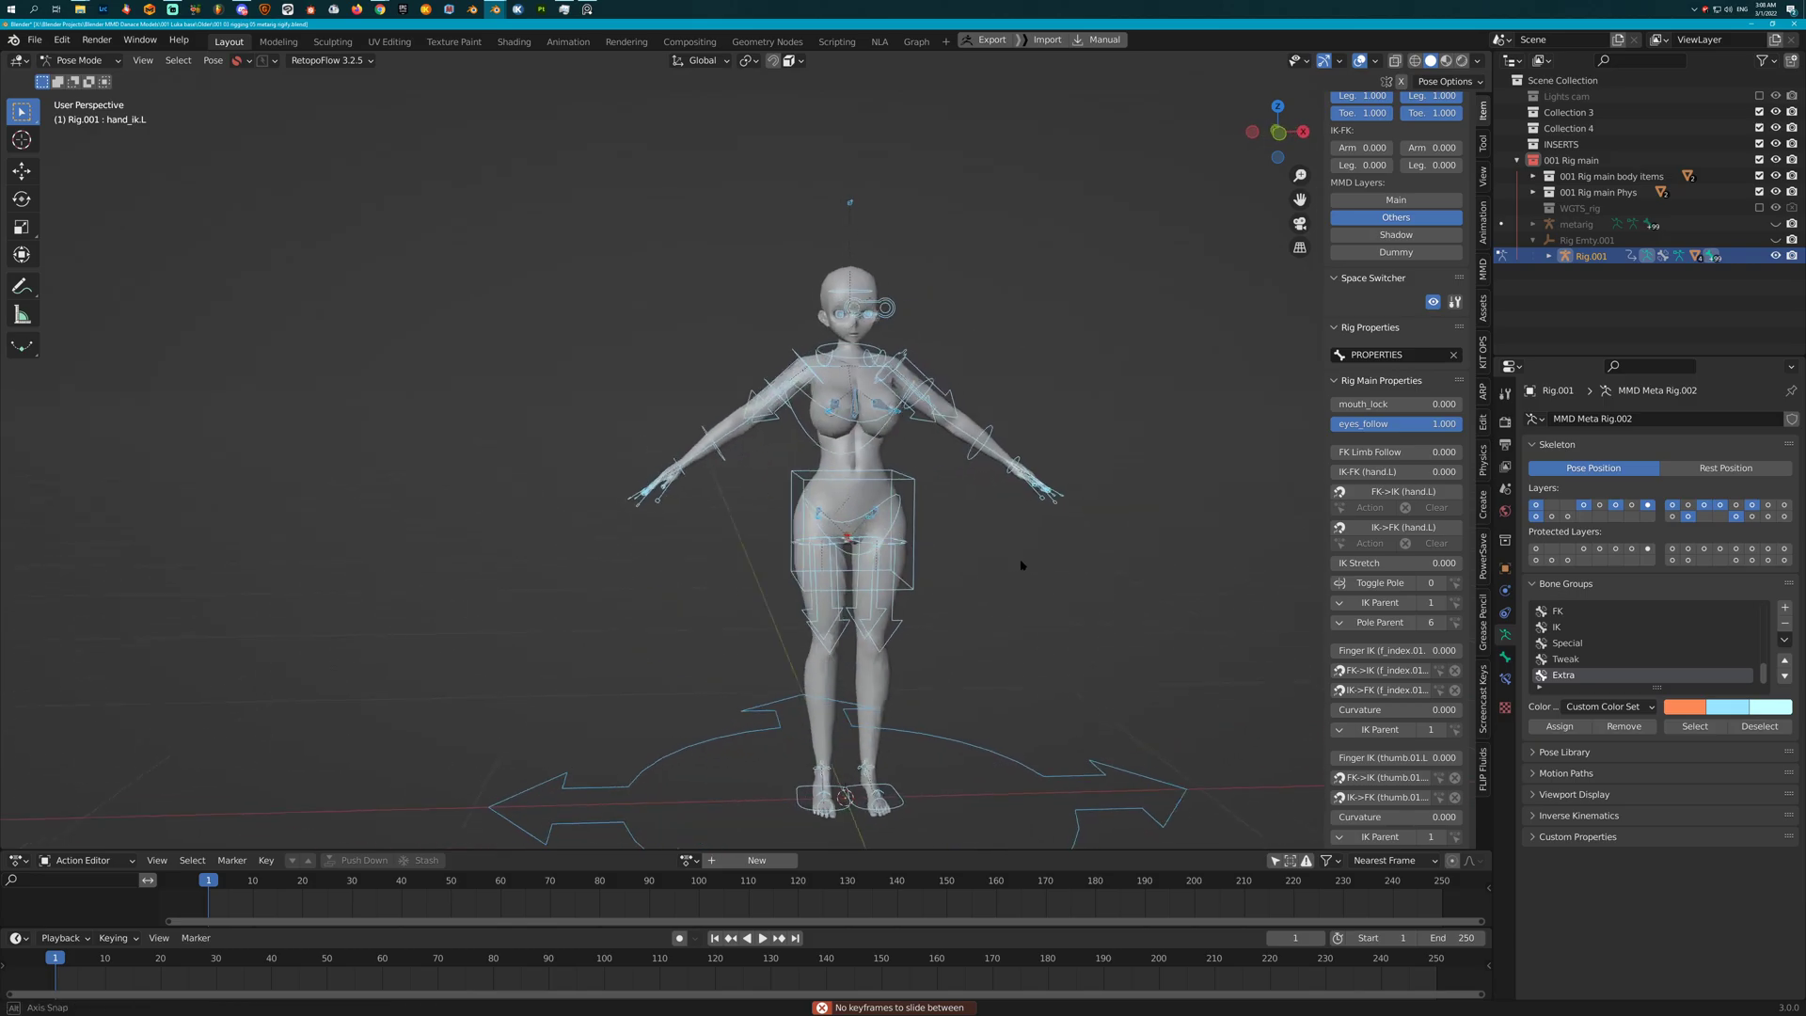
key("alt+a")
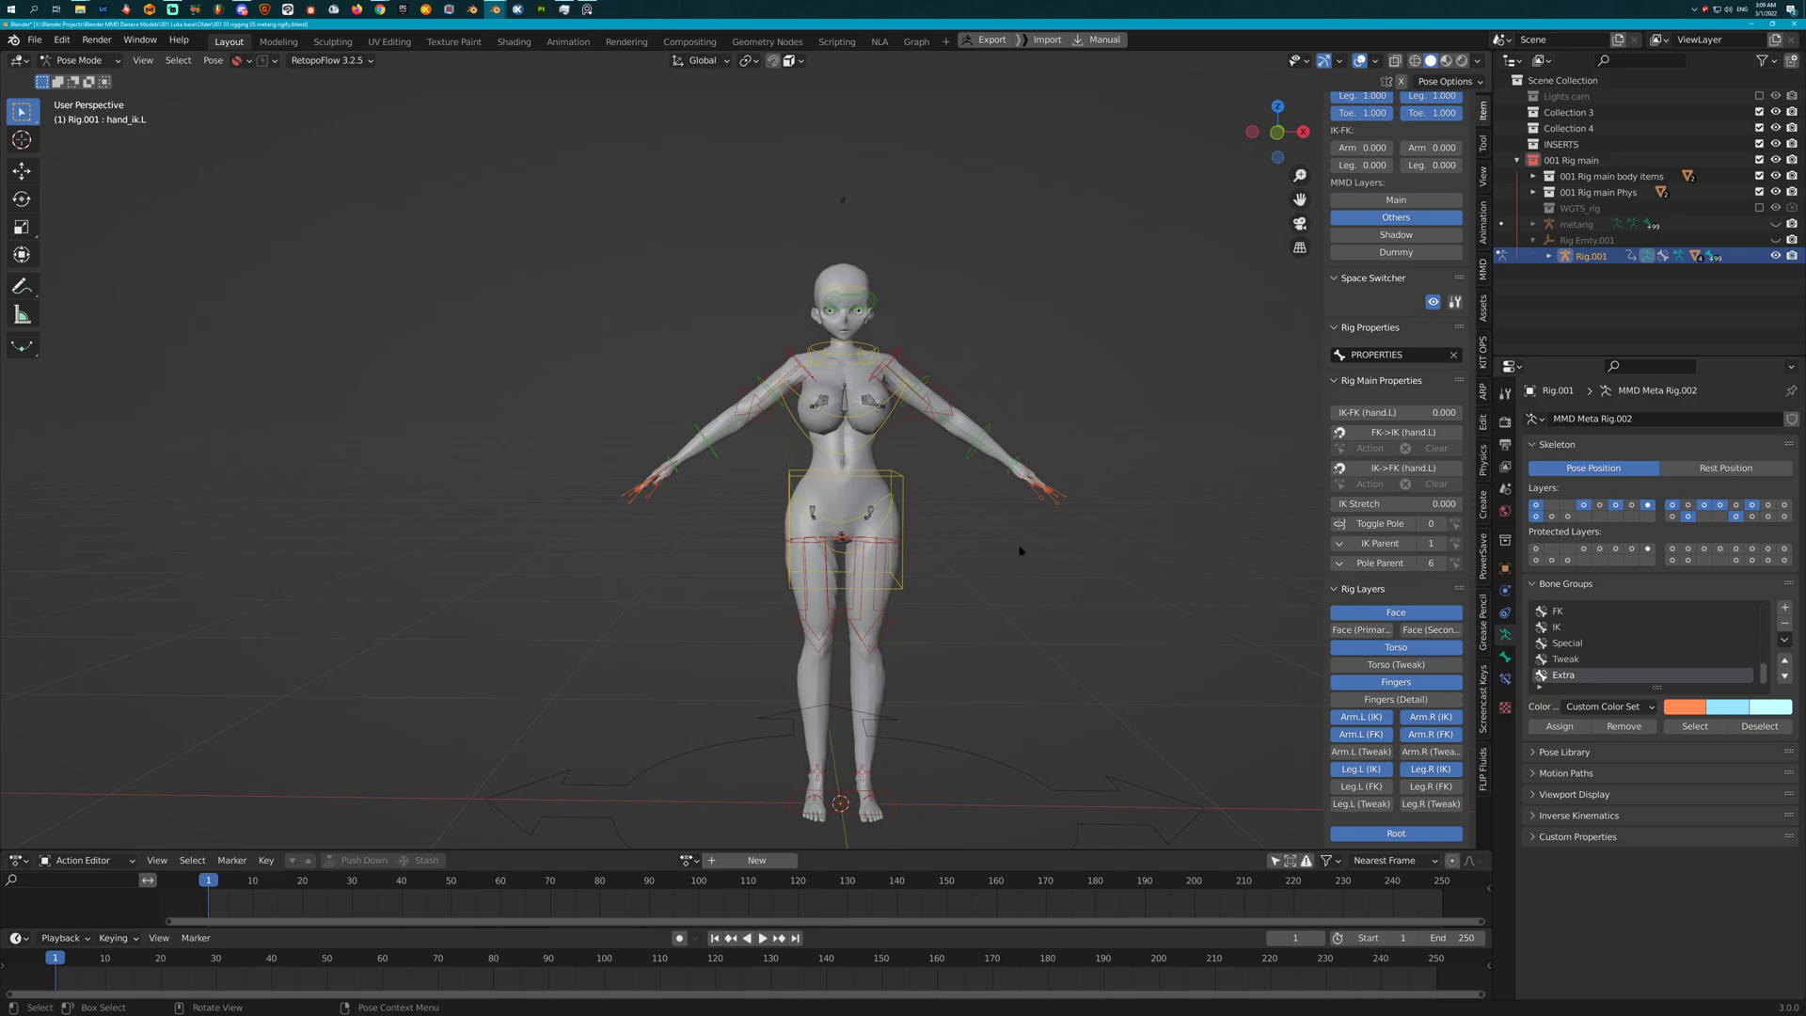
With the torso selected, import Motion (Tda).vmd from the Excuse me folder through the MMD tools panel
left_click(891, 583)
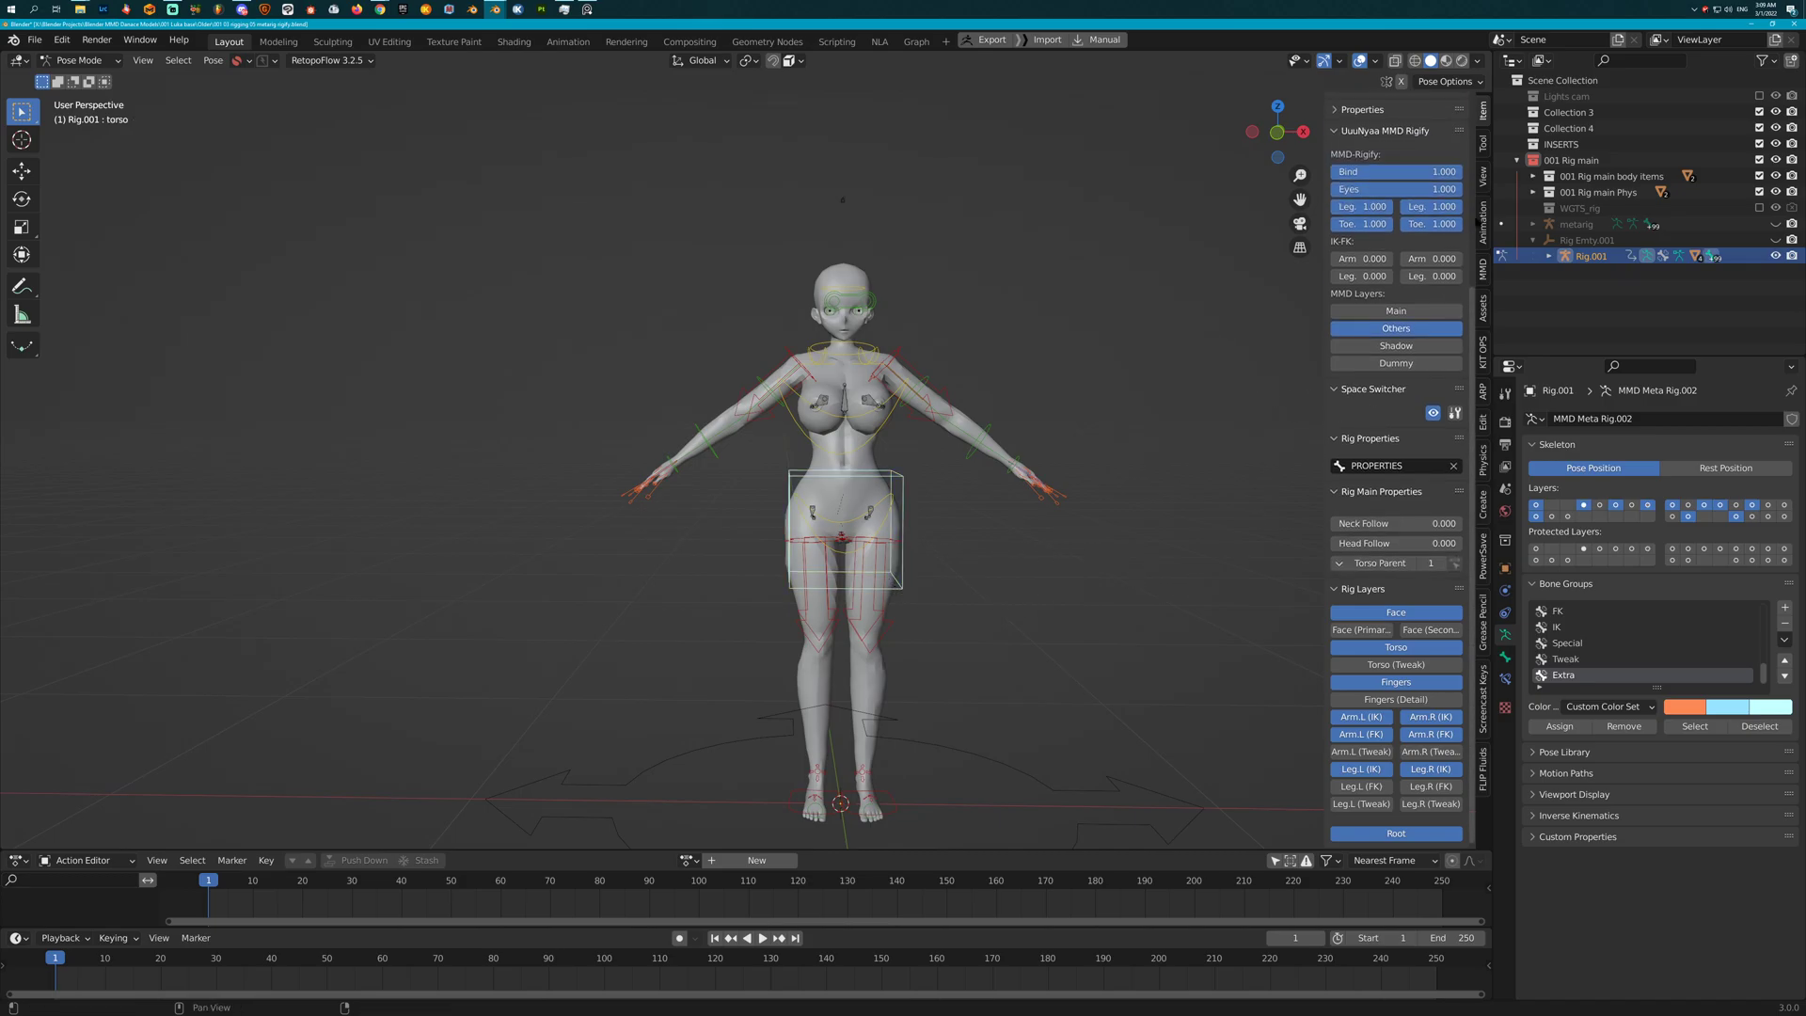
left_click(1483, 268)
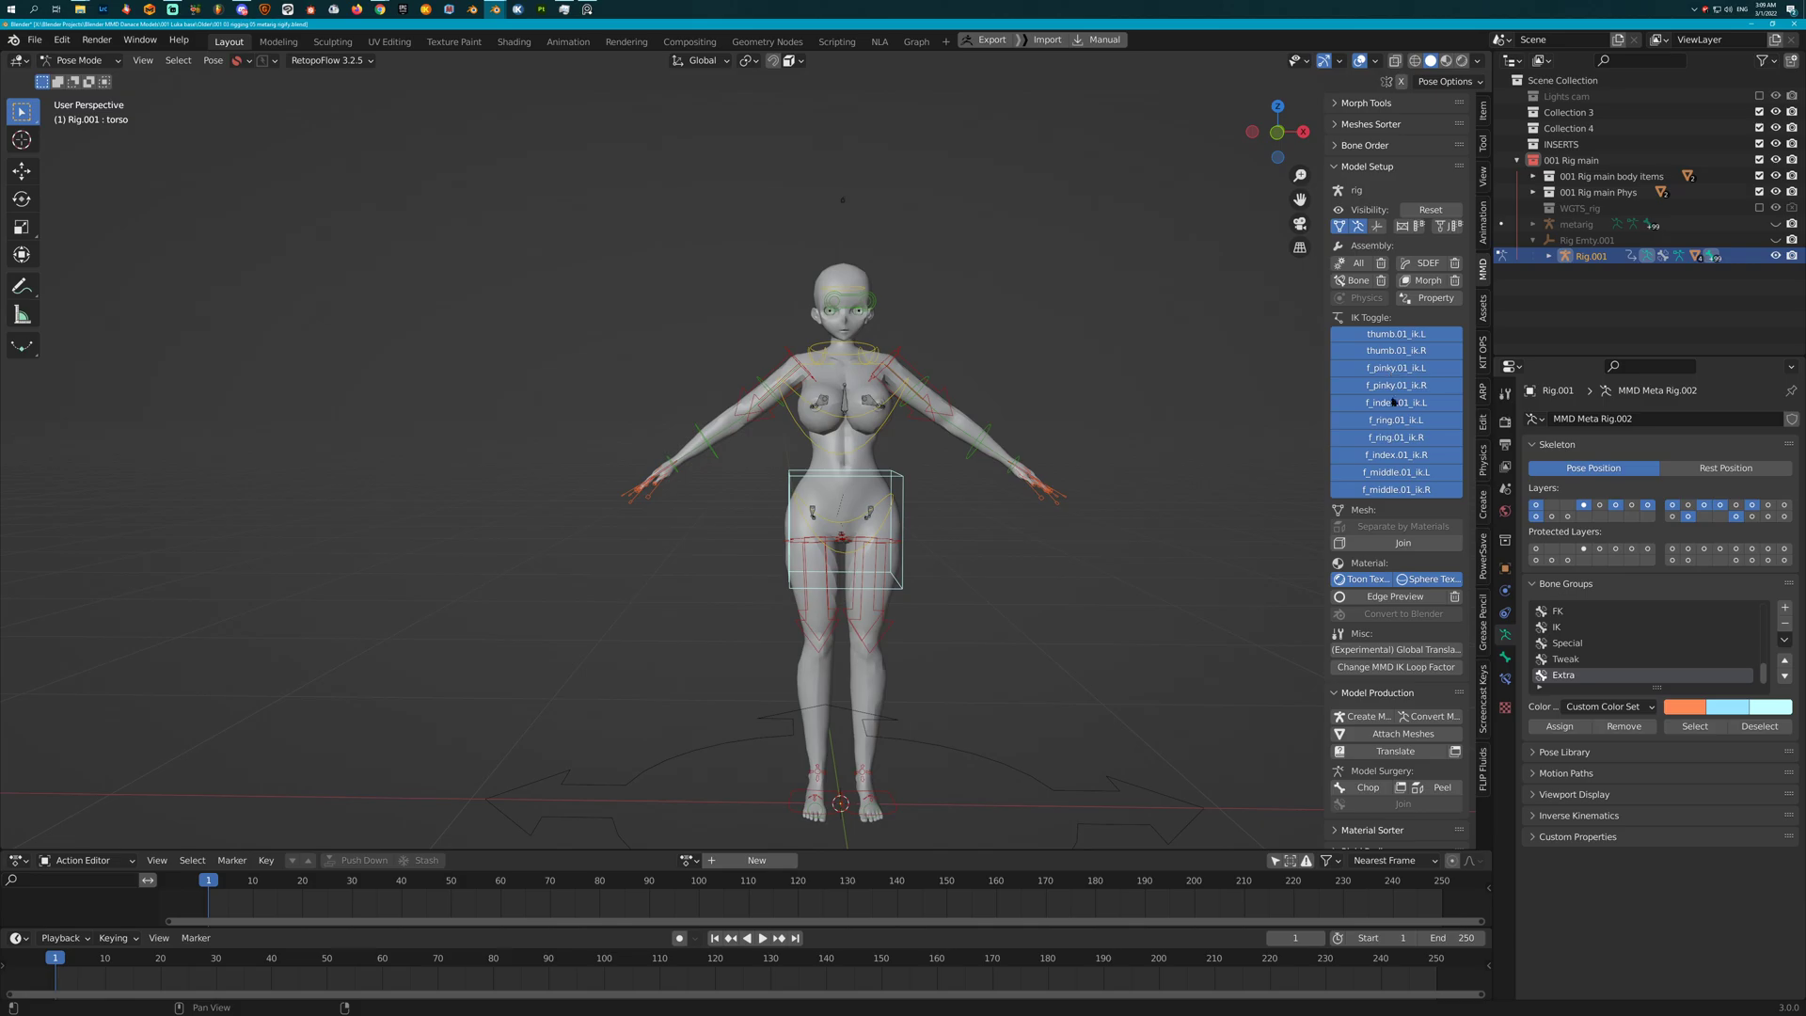
scroll(1395, 403, "down", 5)
scroll(1398, 442, "up", 5)
scroll(1392, 377, "down", 6)
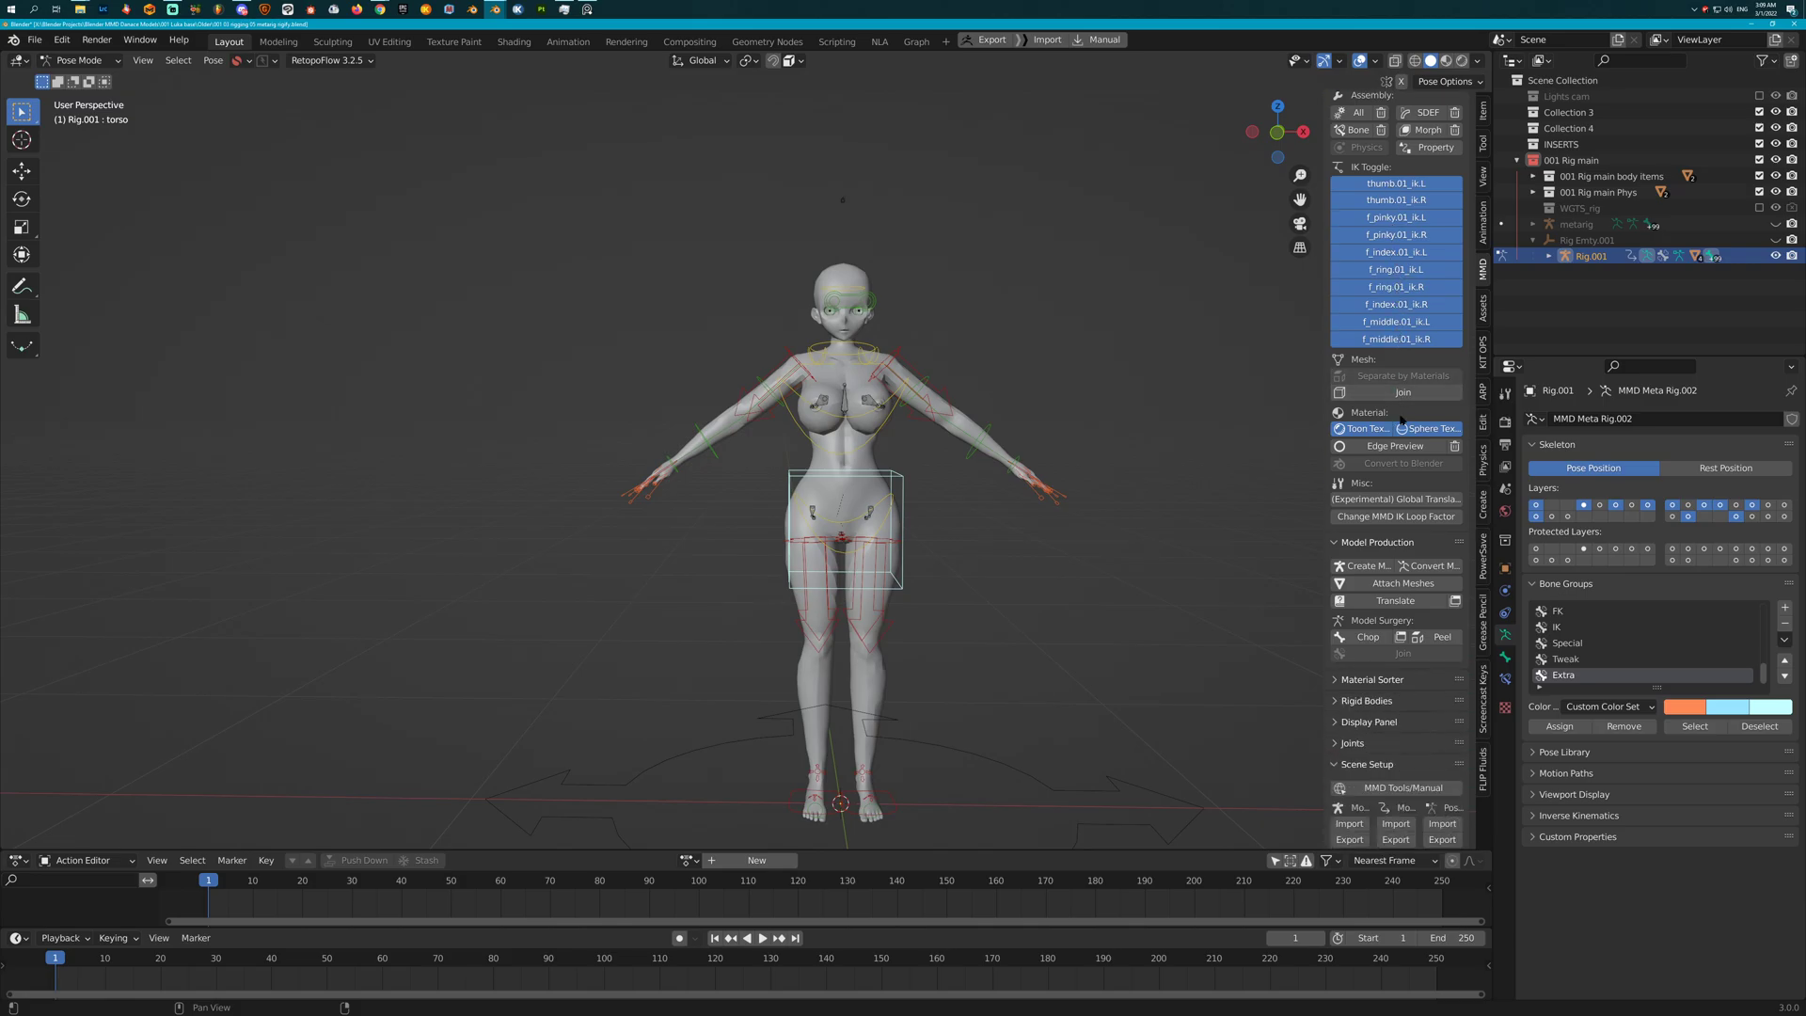
scroll(1402, 424, "down", 5)
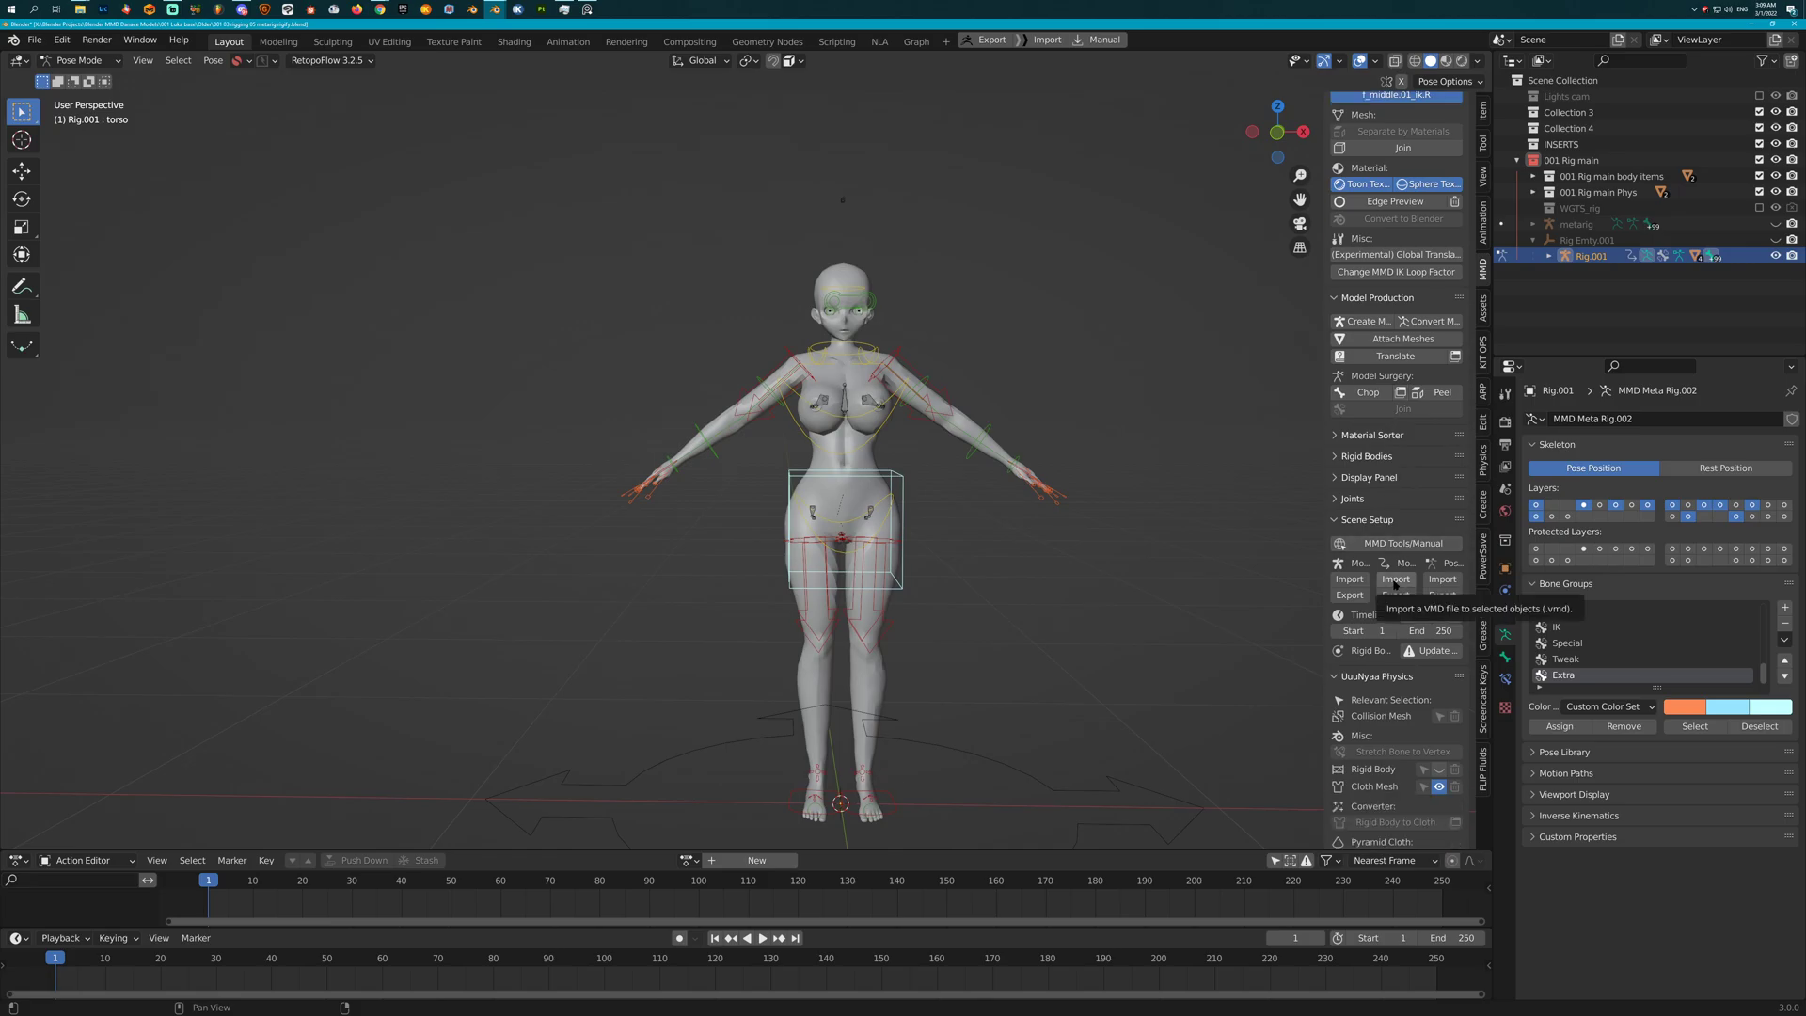
left_click(1399, 580)
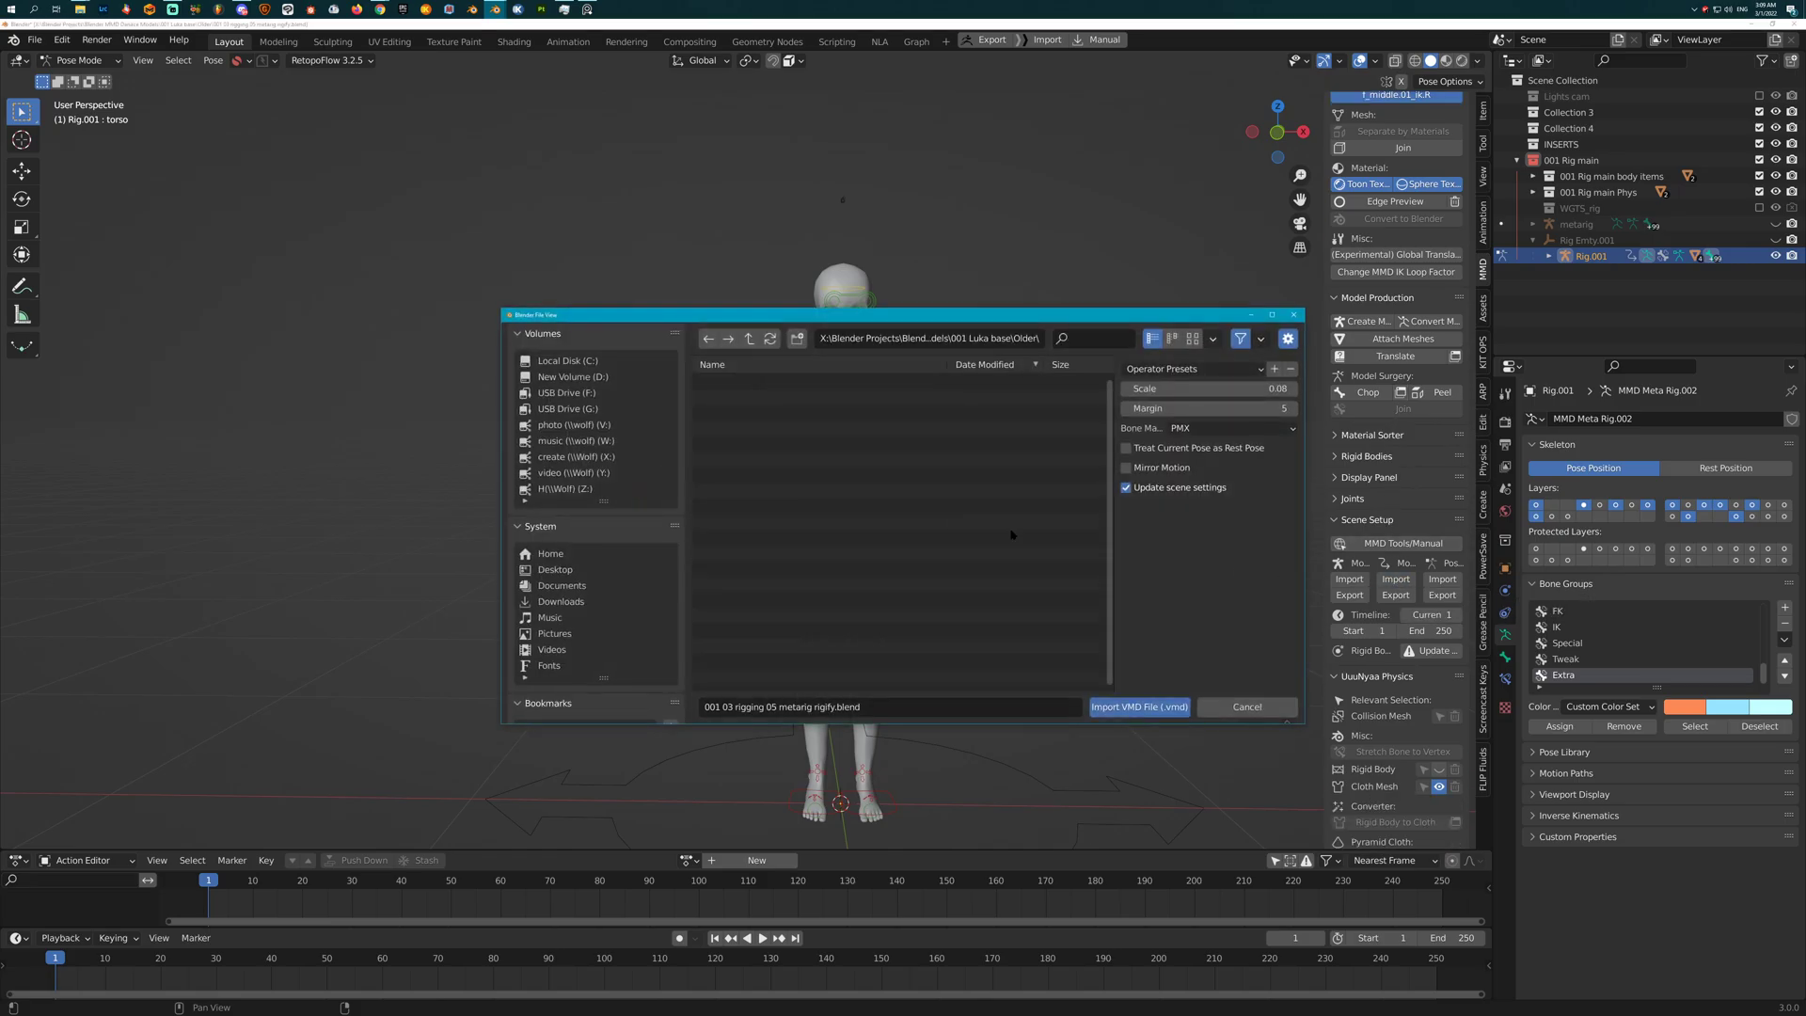
scroll(584, 545, "down", 5)
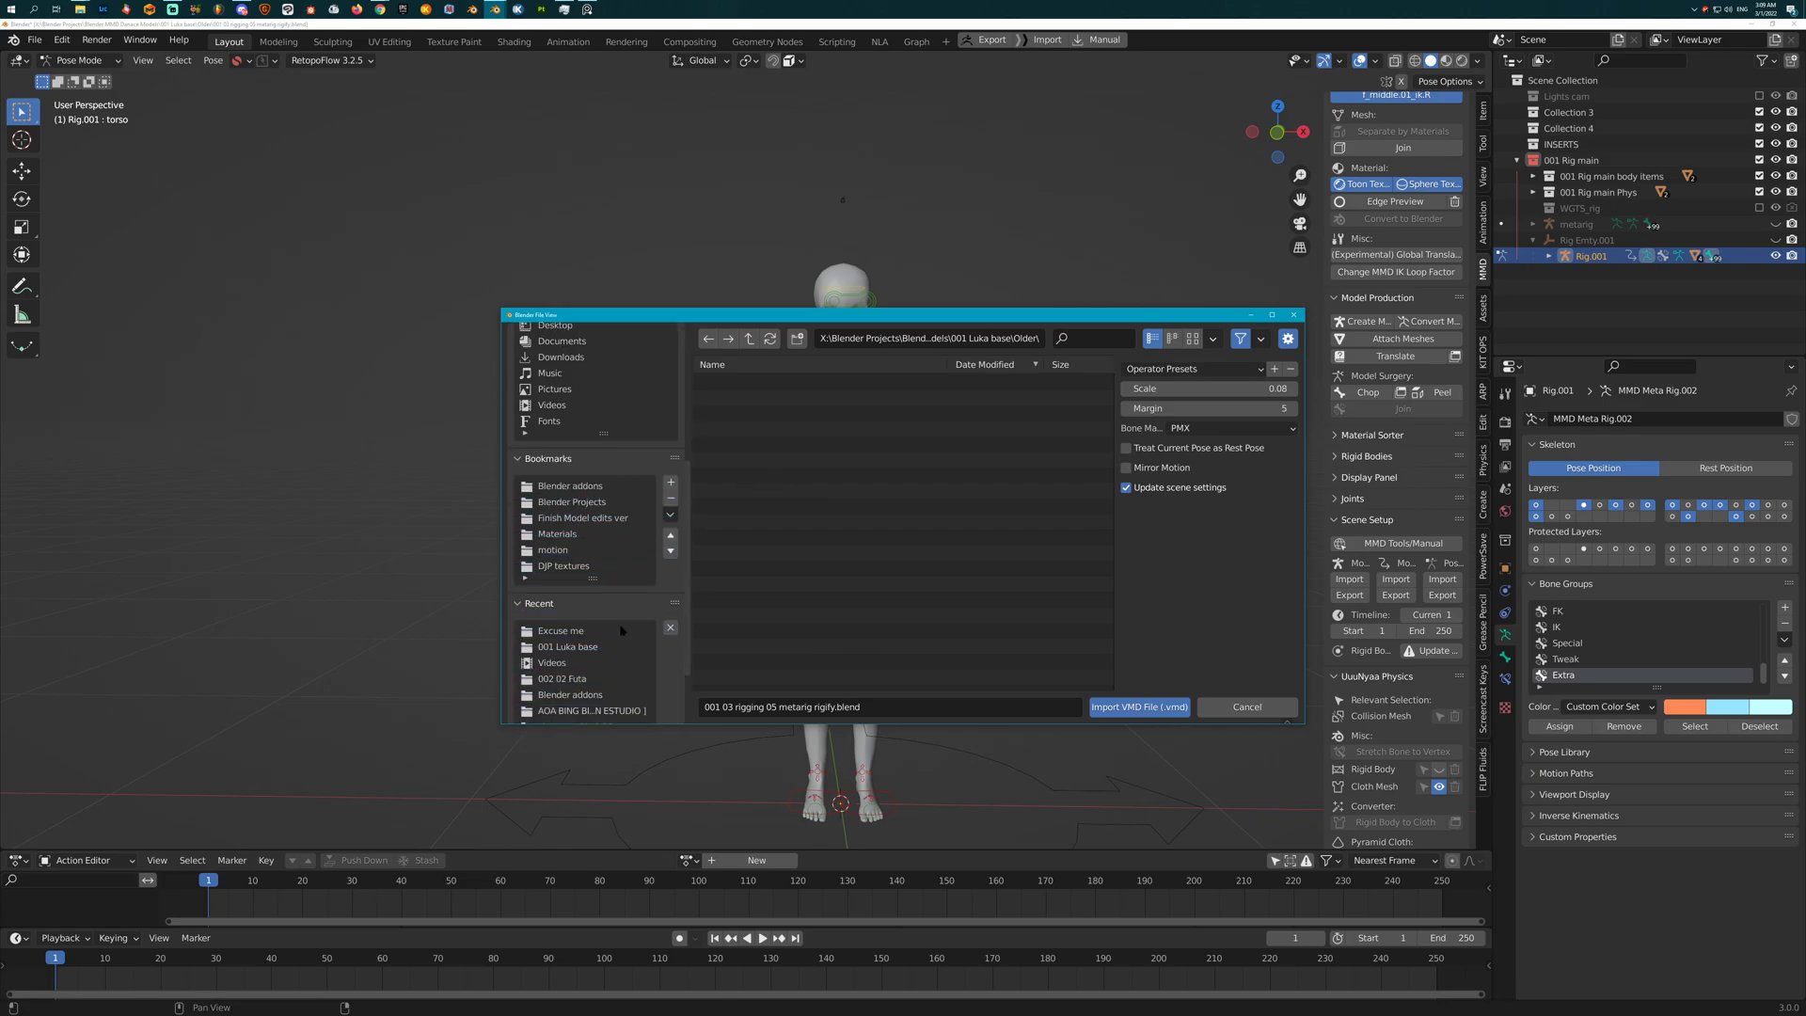
left_click(571, 631)
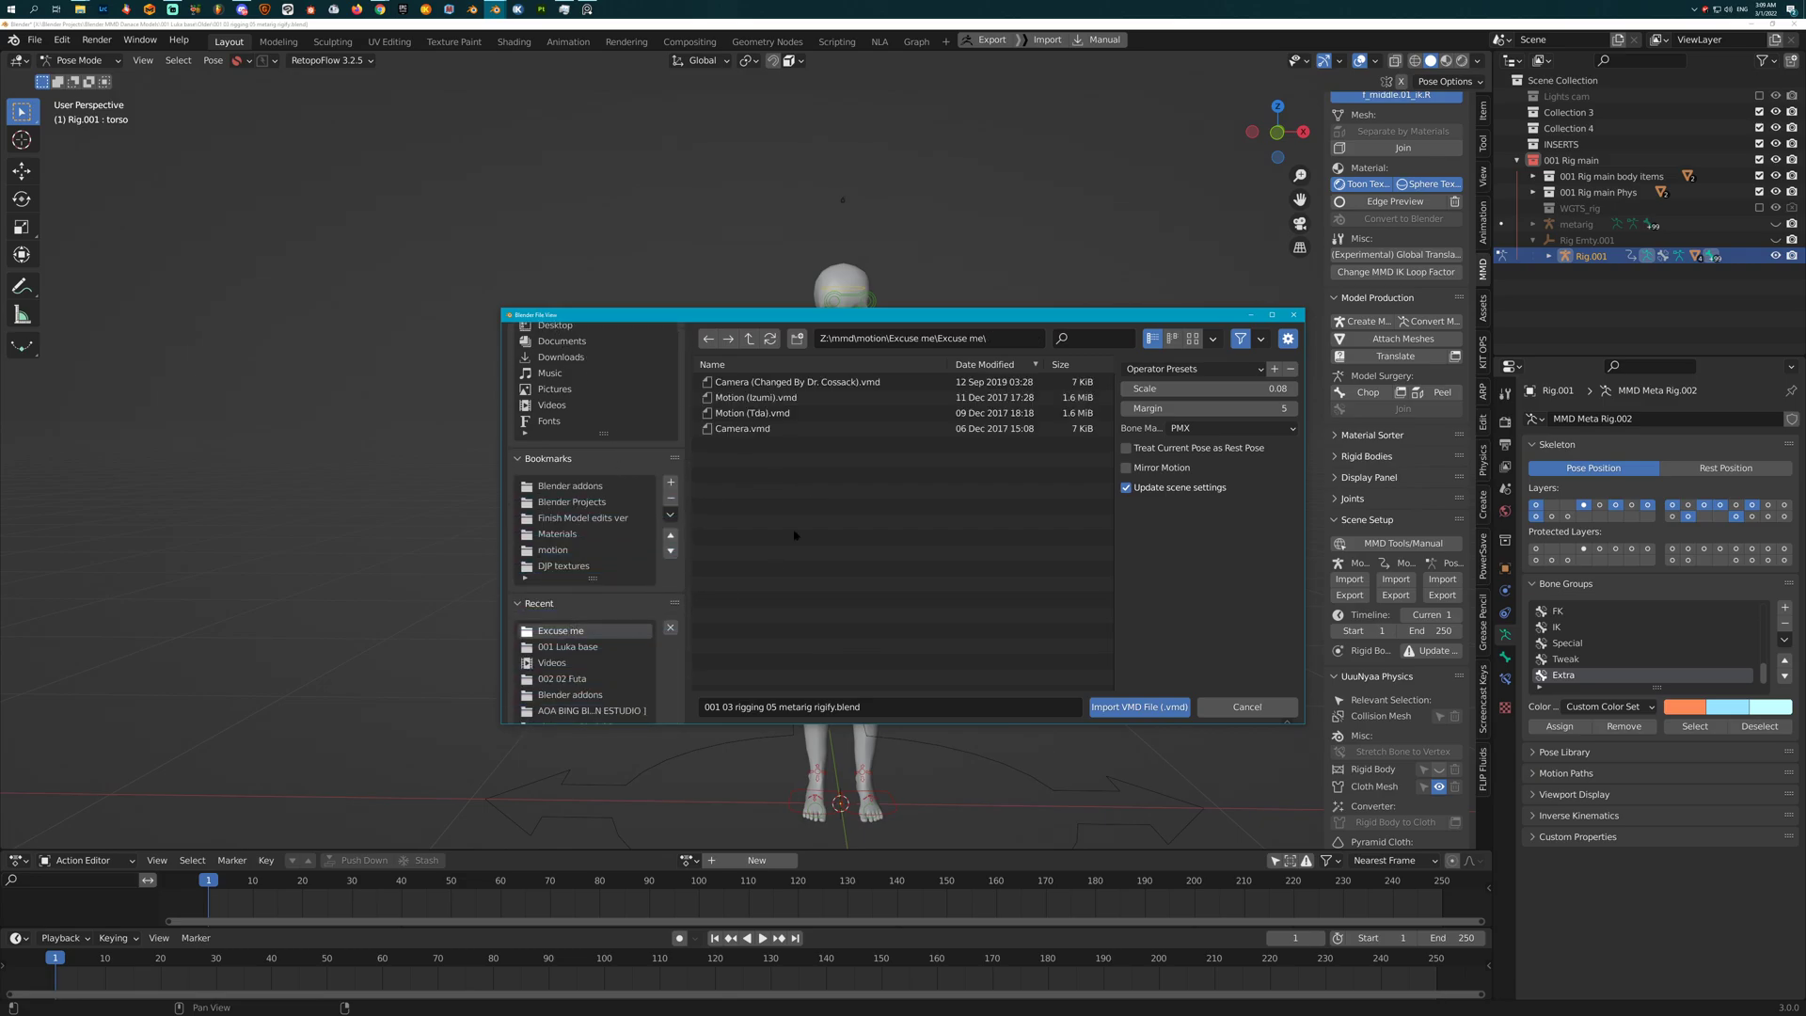
left_click(748, 413)
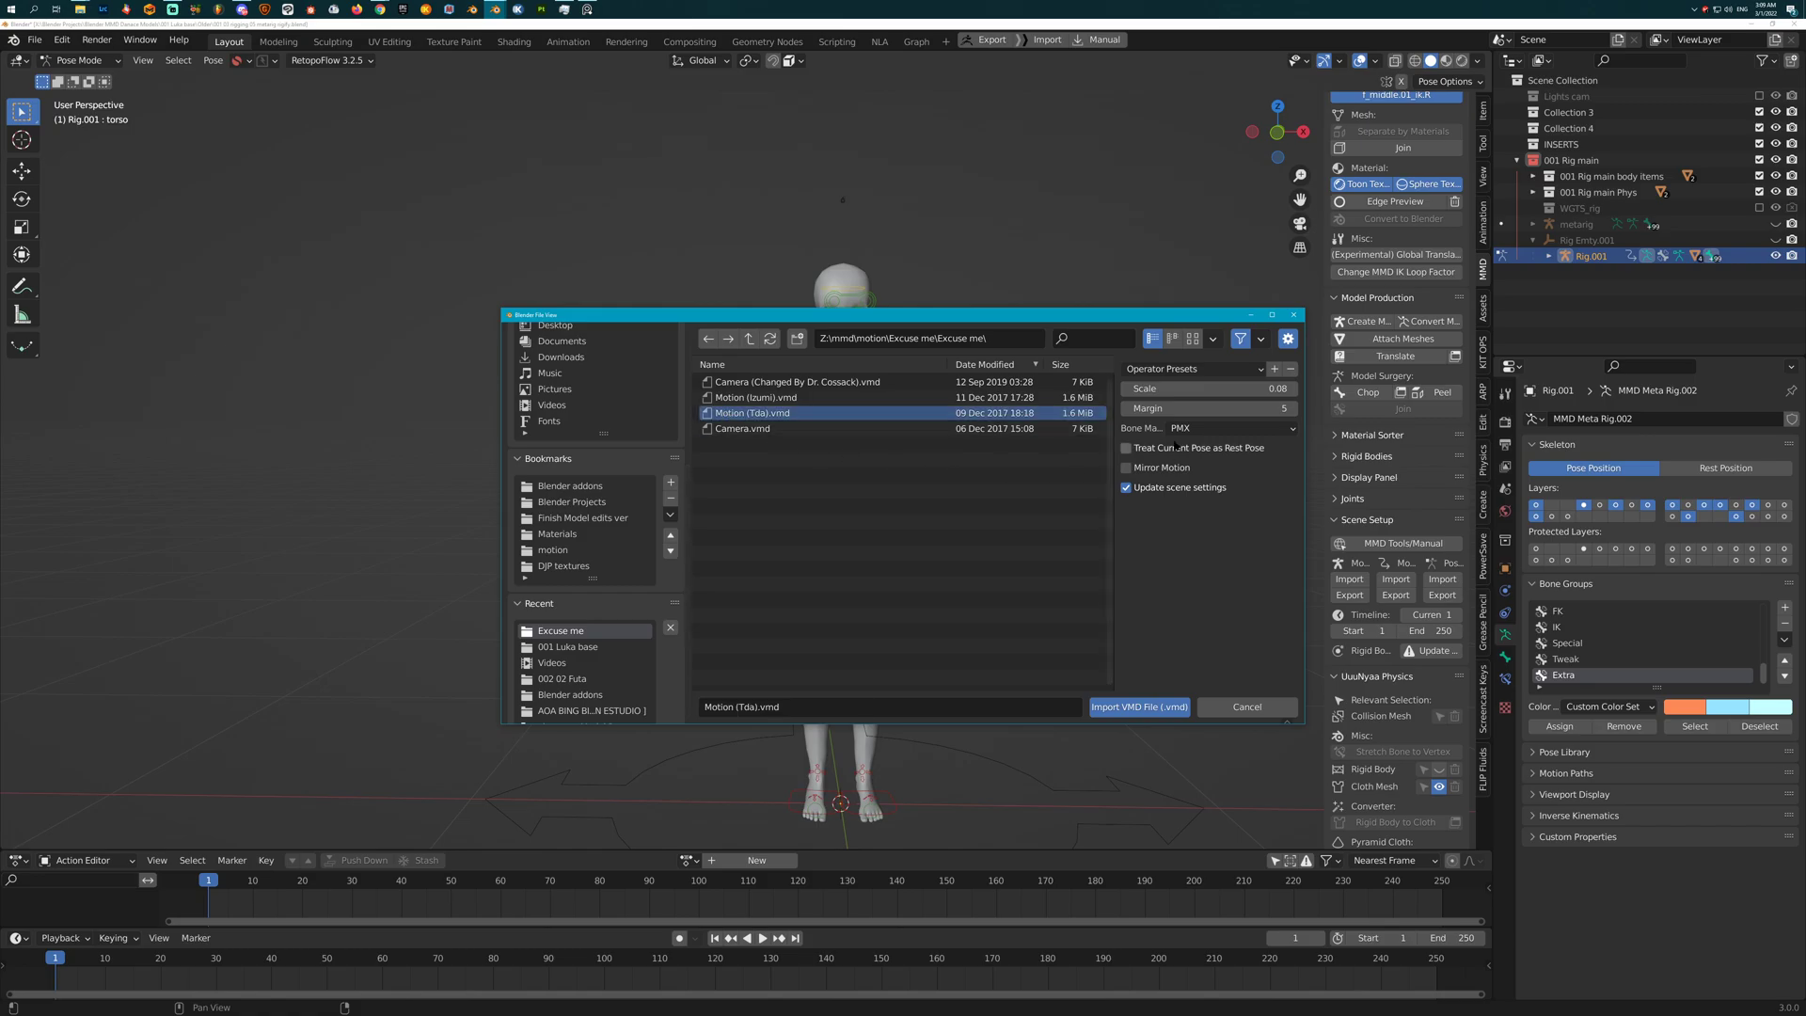
left_click(1139, 707)
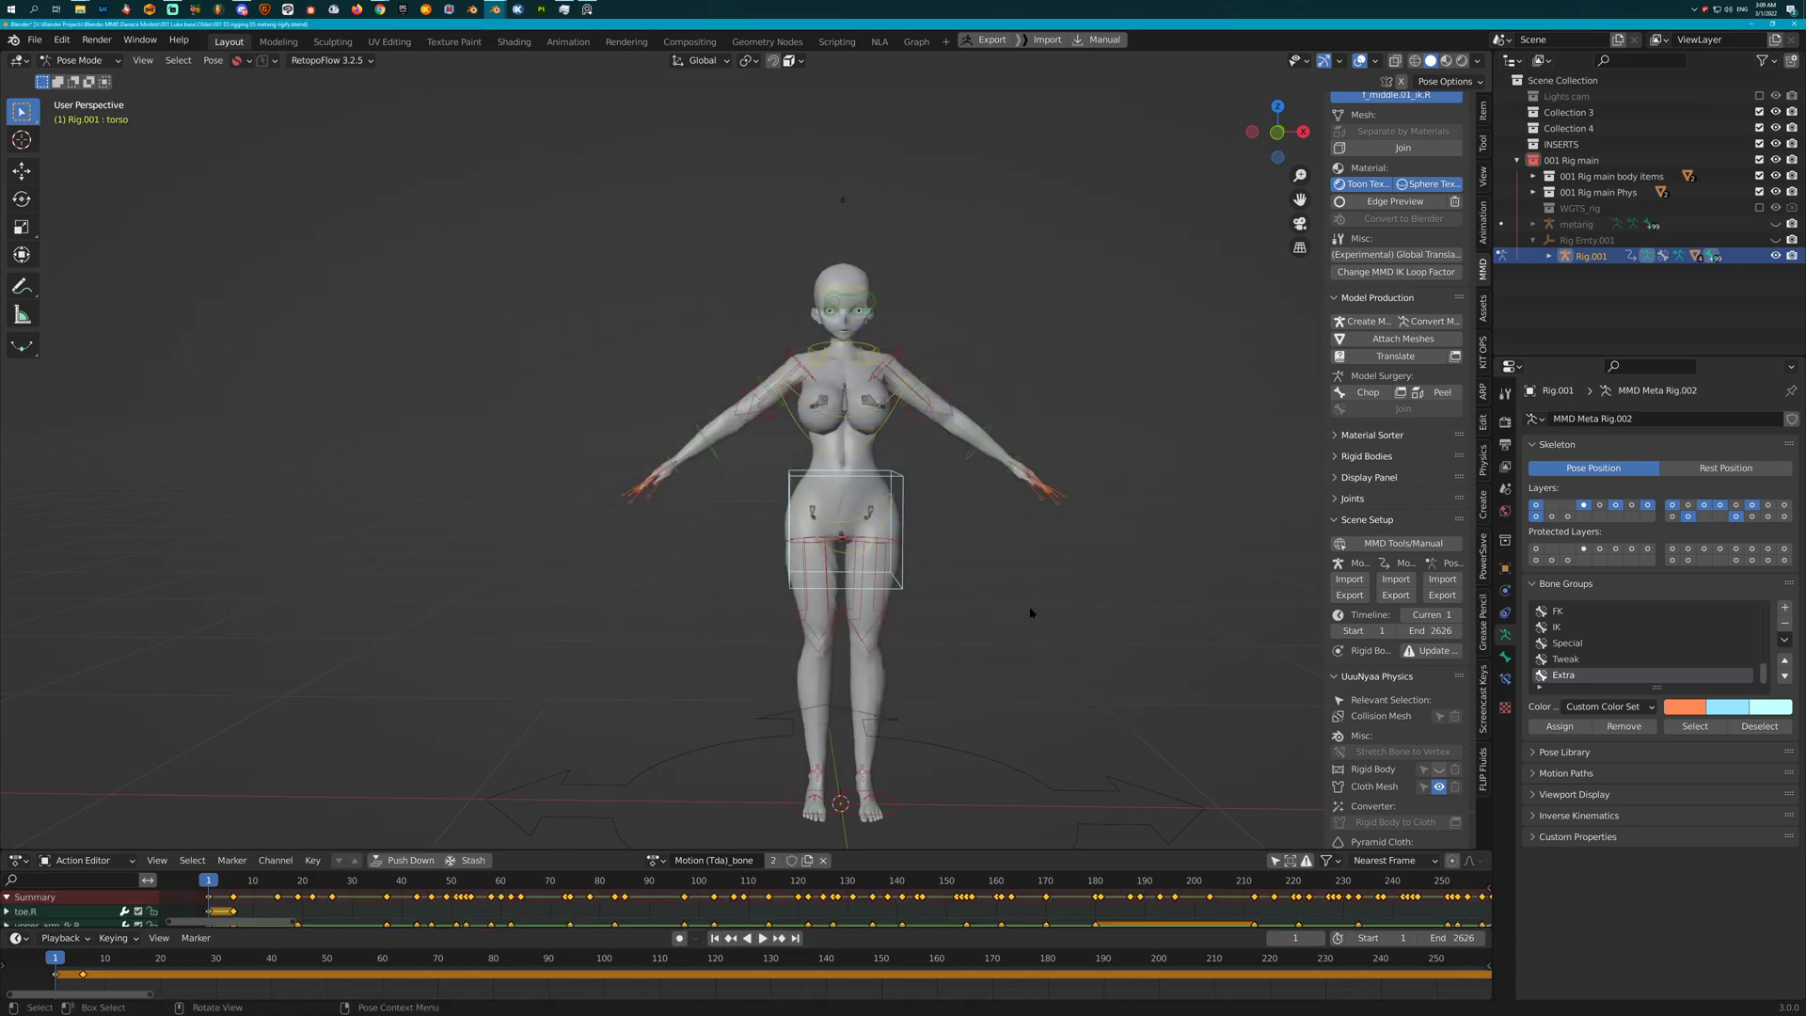
Stop at frame 60, set the left and right arm IK-FK sliders to 1.000 on hand_ik.L, and resume playback
key("space")
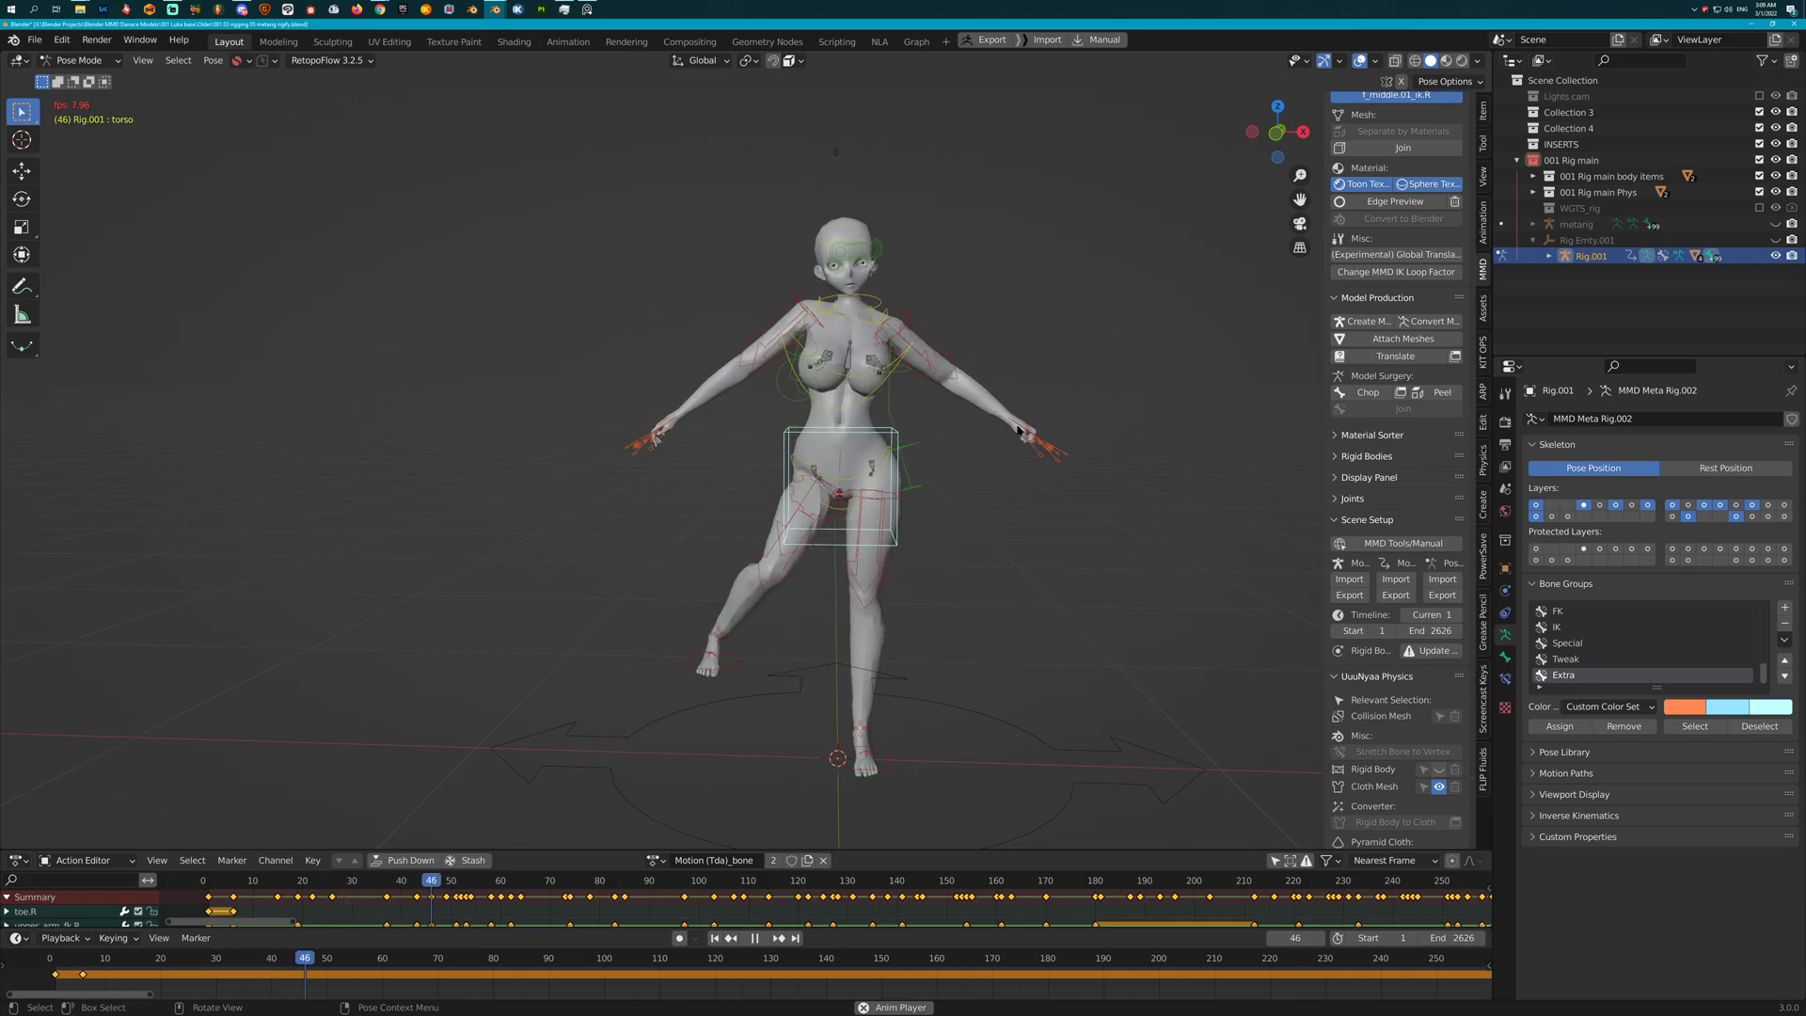
key("space")
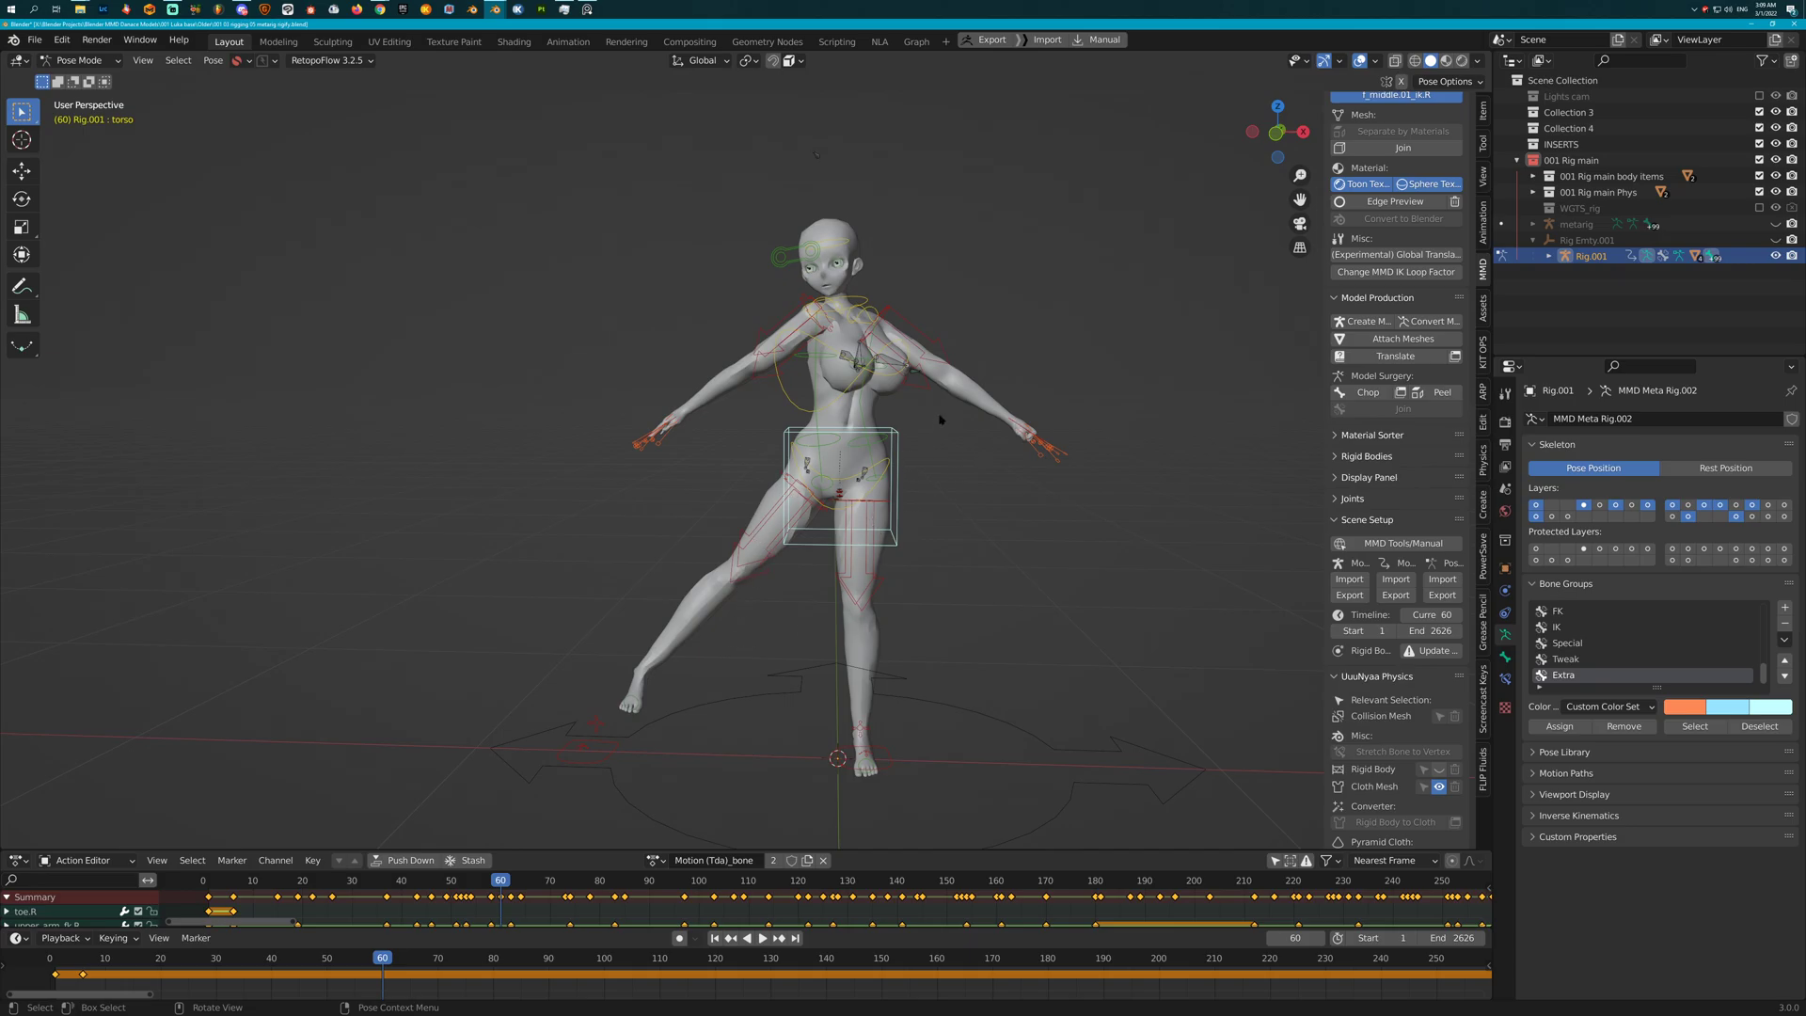
left_click(1012, 424)
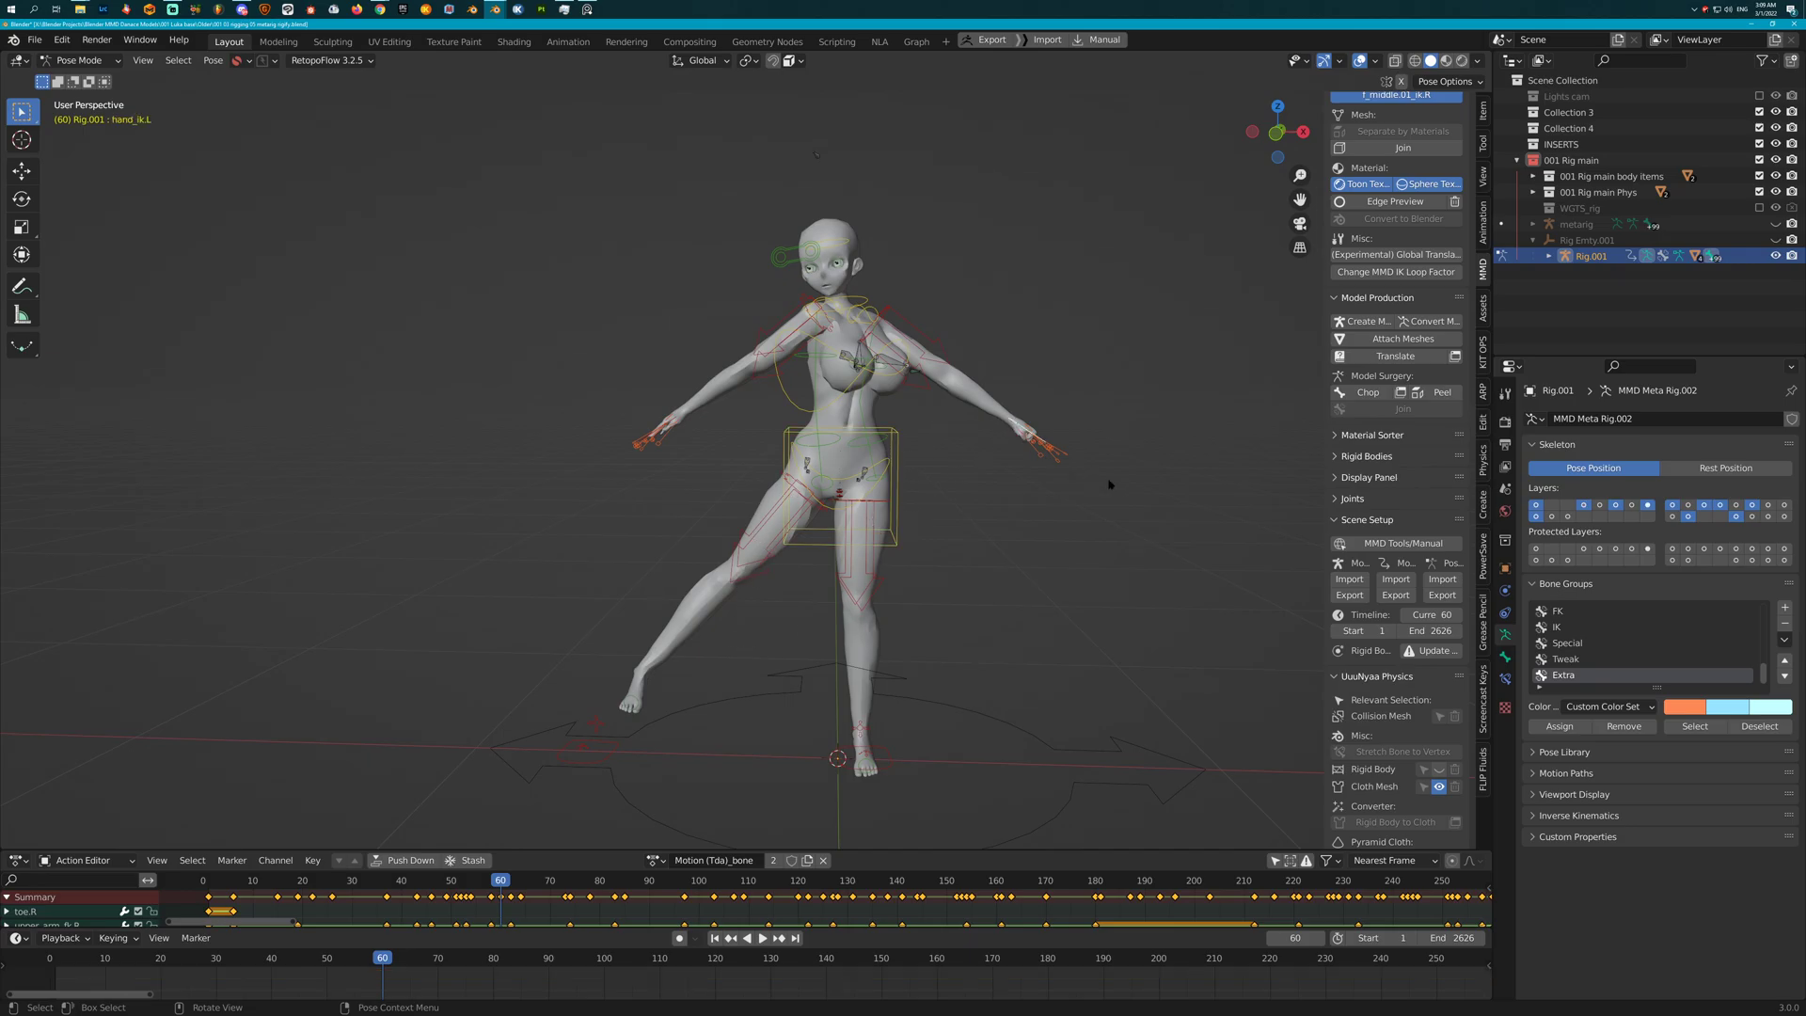
left_click(1484, 111)
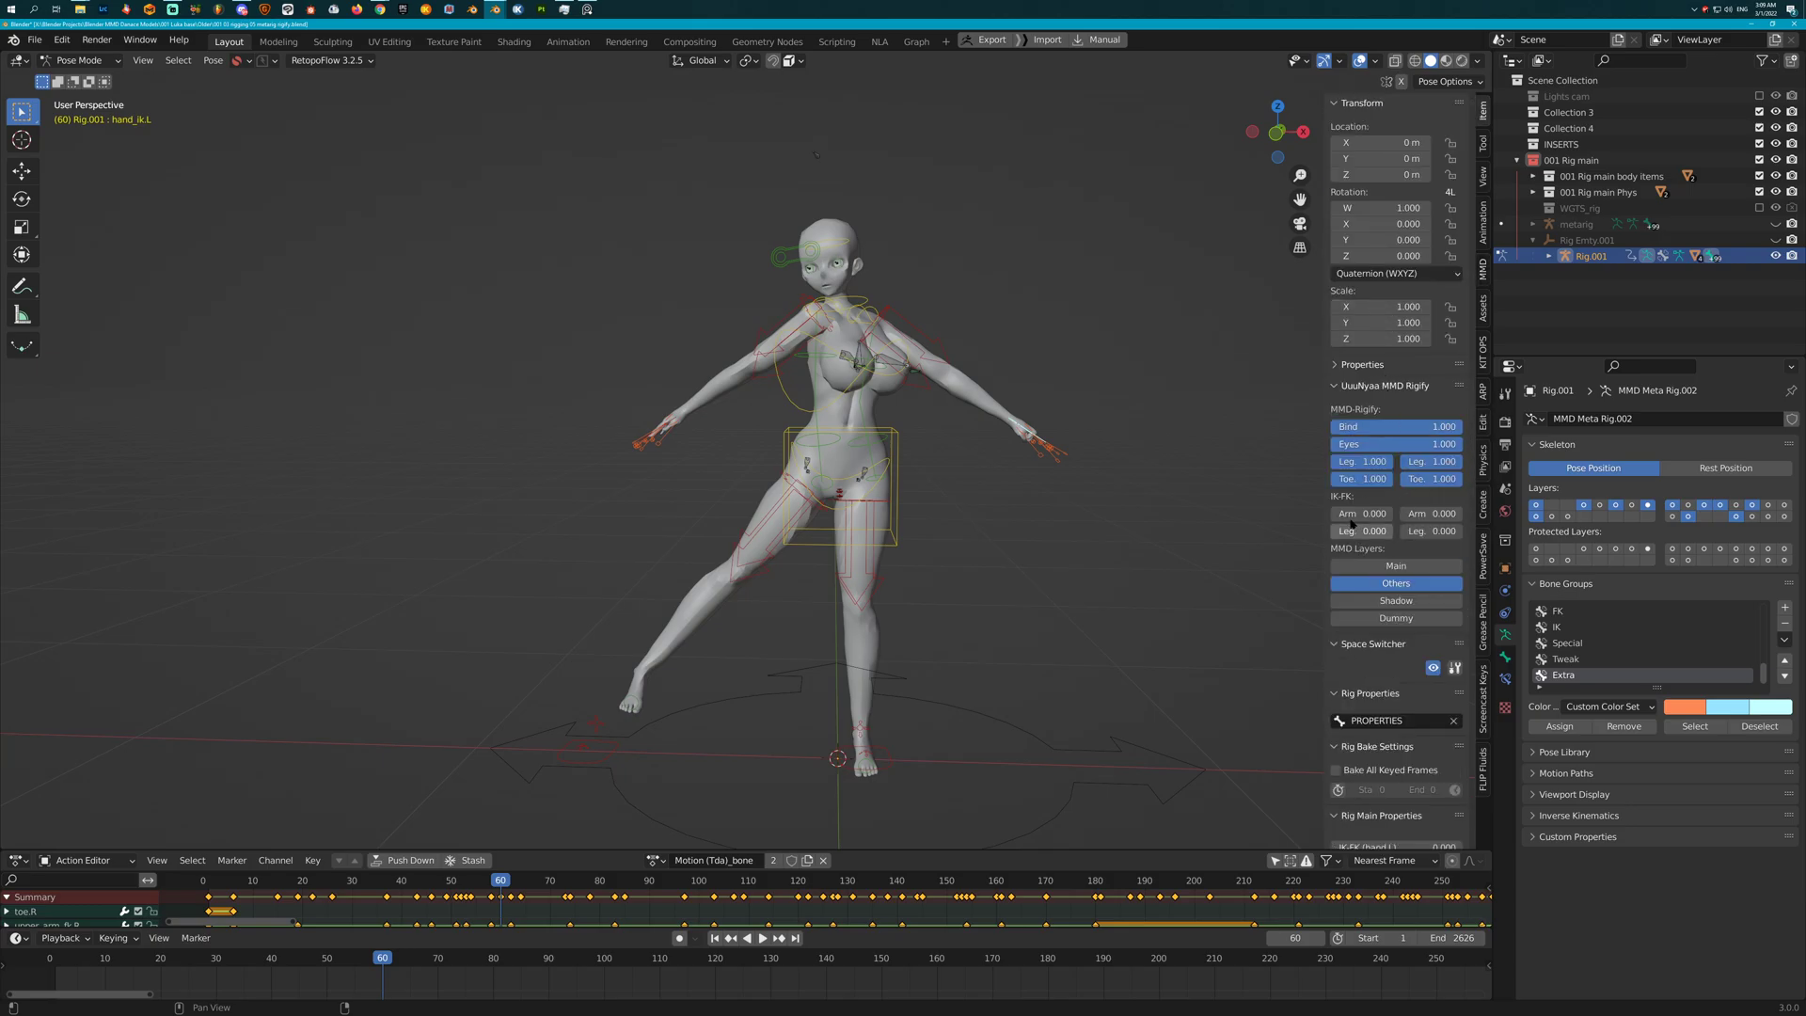
left_click_drag(1351, 524, 1449, 517)
mouse_move(940, 524)
middle_mouse_down()
mouse_move(845, 524)
mouse_move(892, 485)
mouse_move(948, 532)
middle_mouse_up()
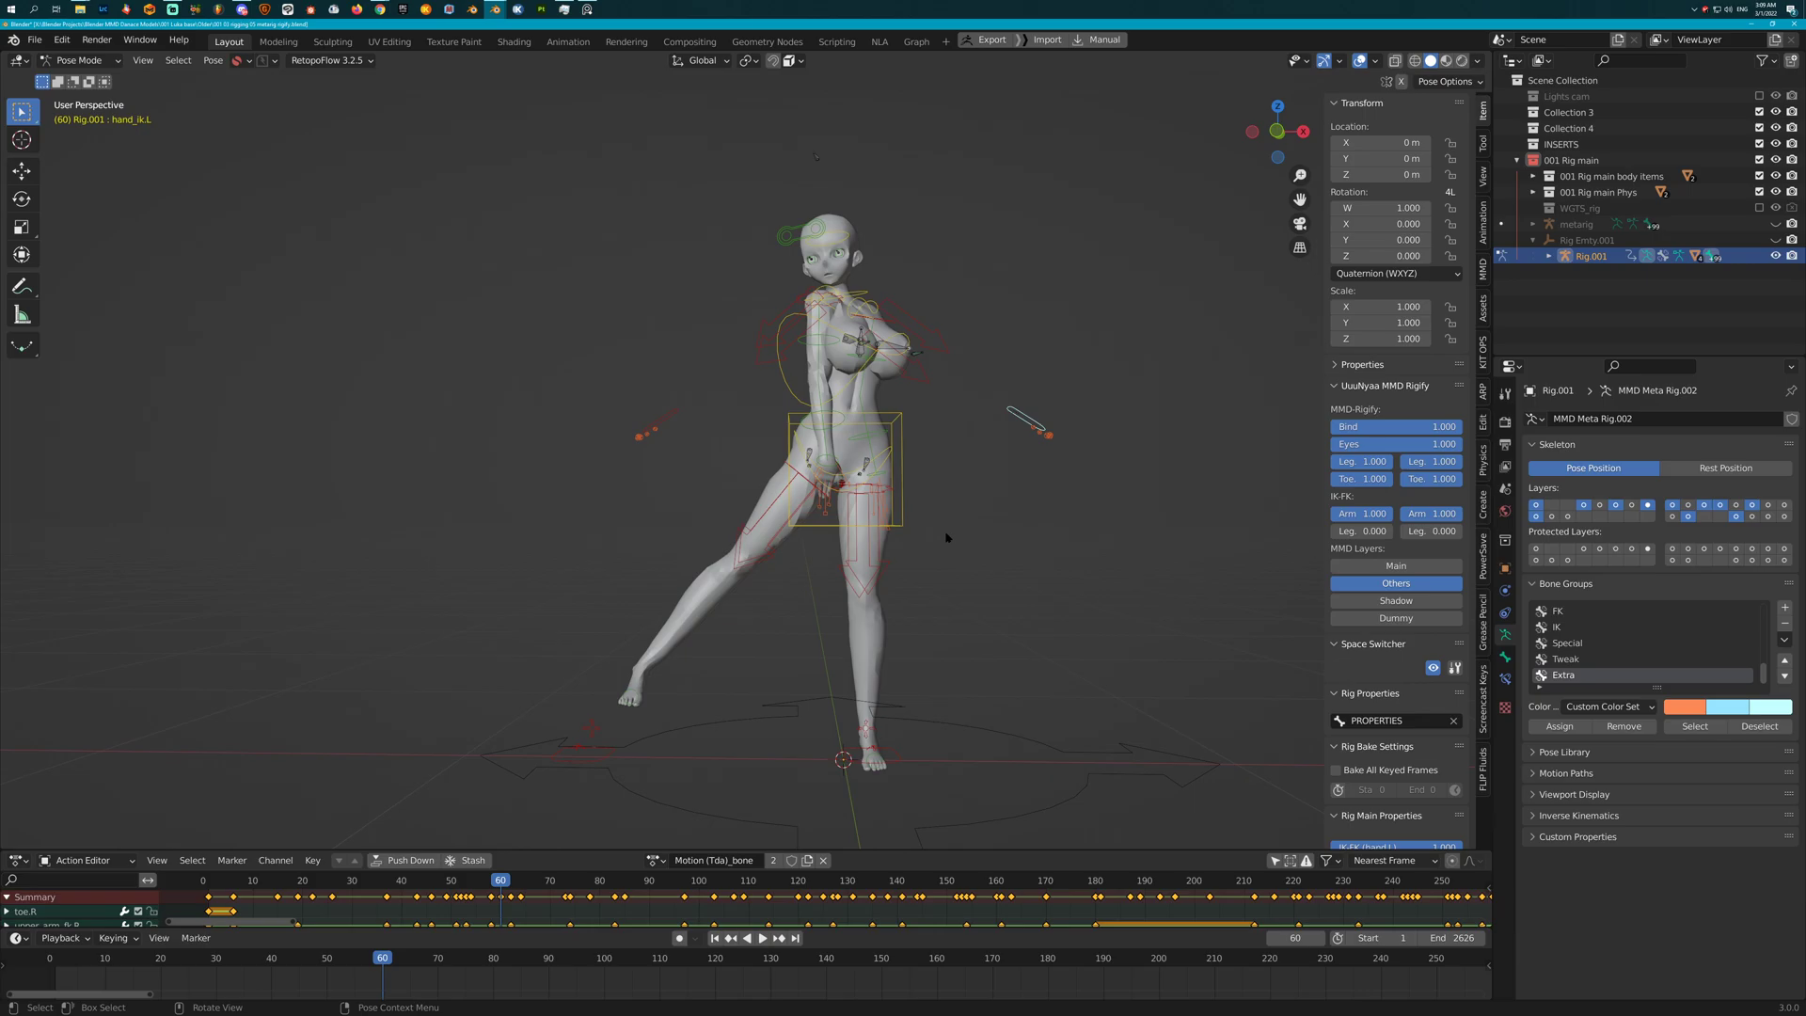
key("space")
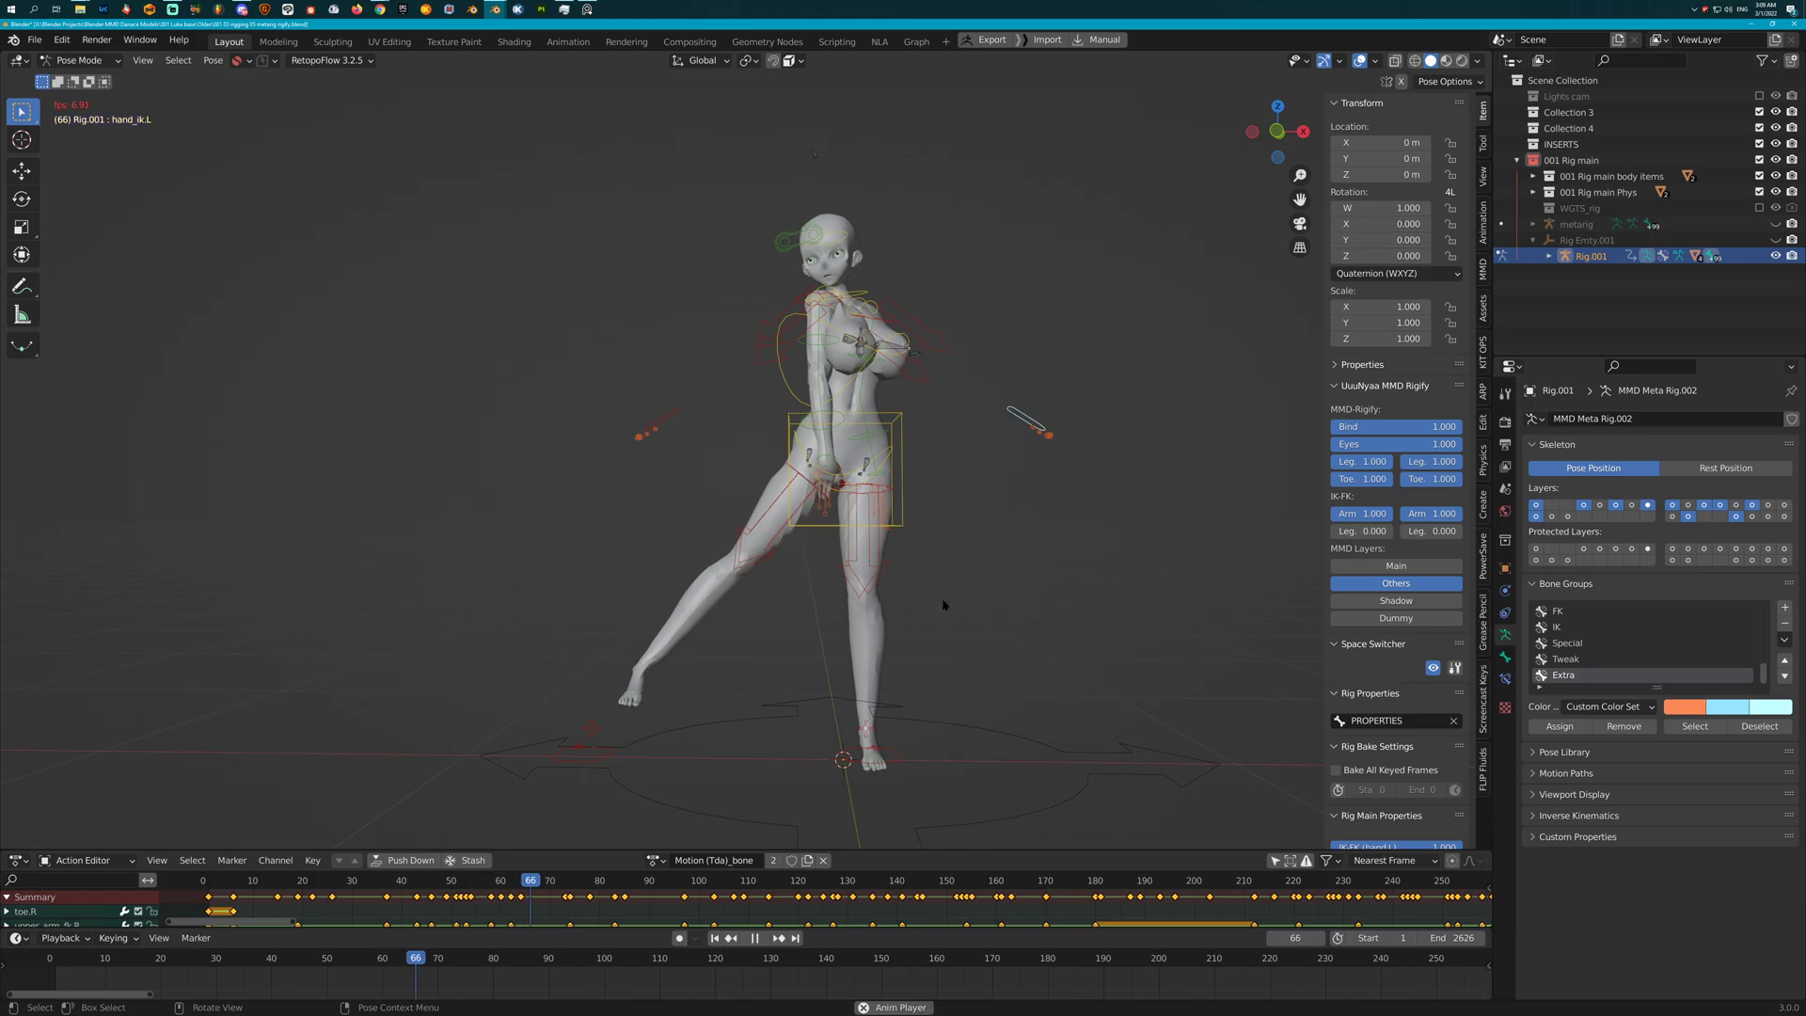
middle_click_drag(937, 582, 925, 587)
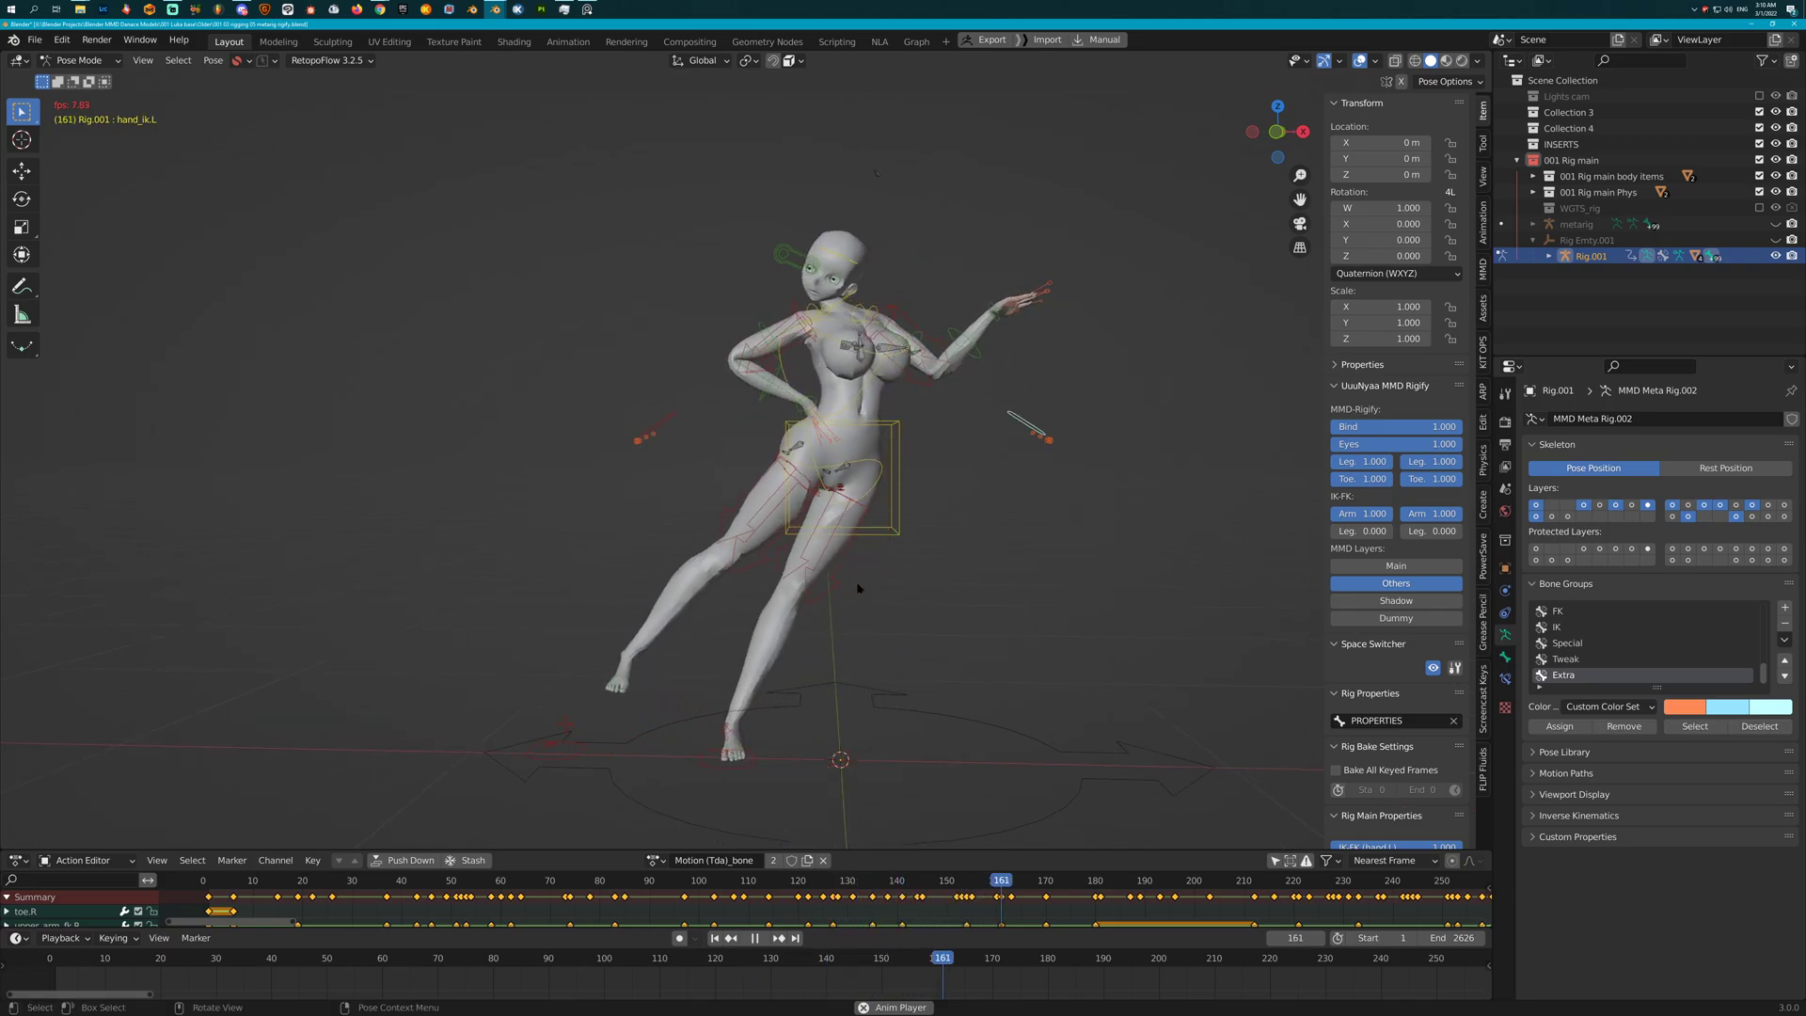
Stop at frame 172, start moving the torso but cancel, then resume playback
key("space")
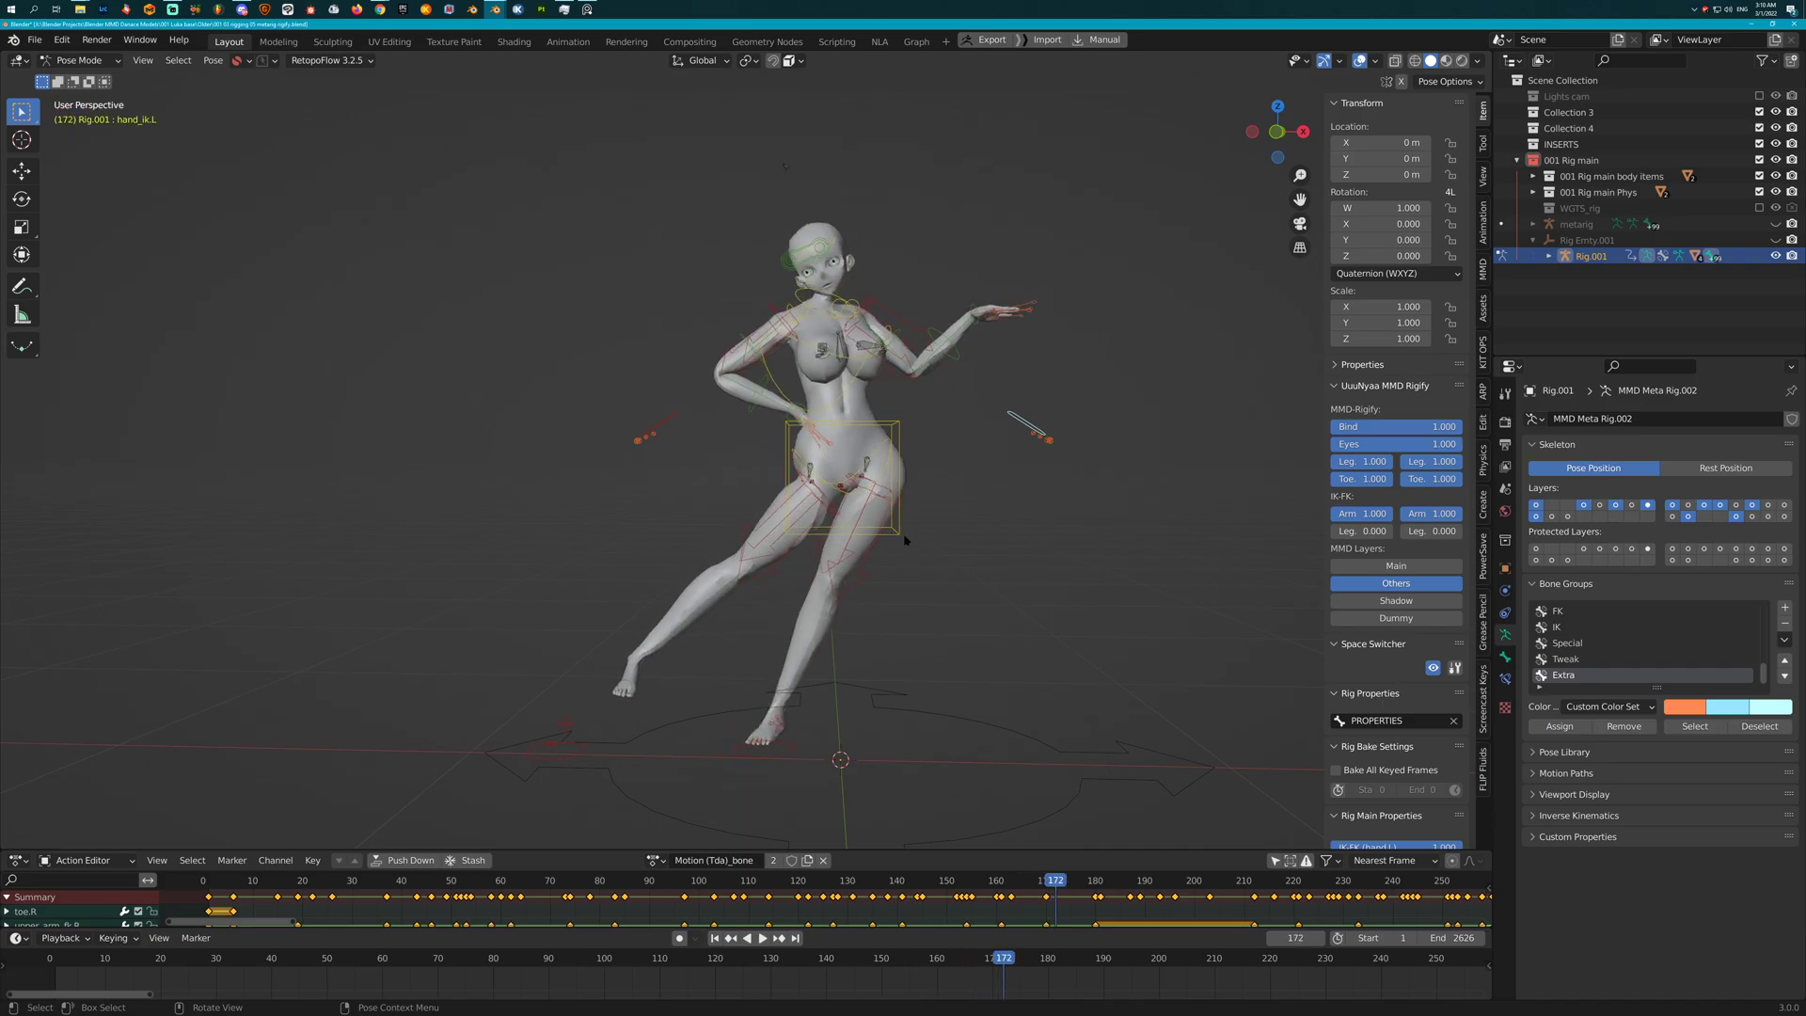
left_click(900, 532)
key("g")
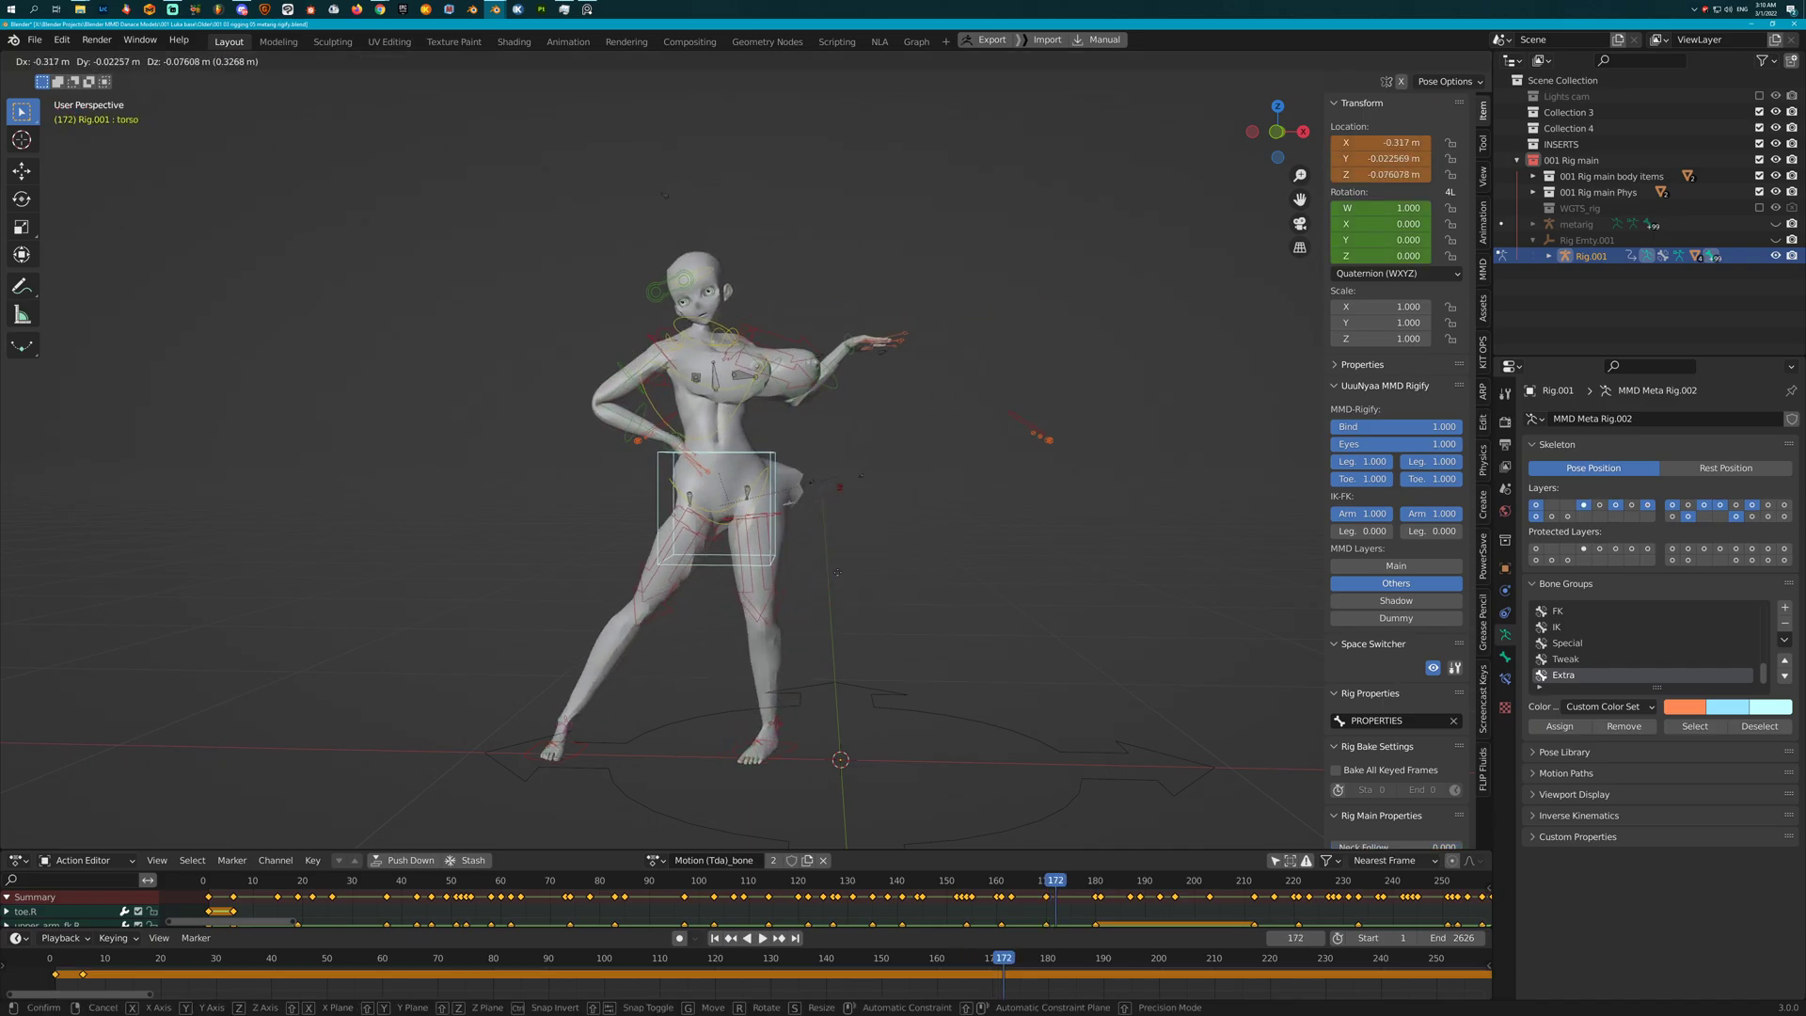
mouse_move(961, 565)
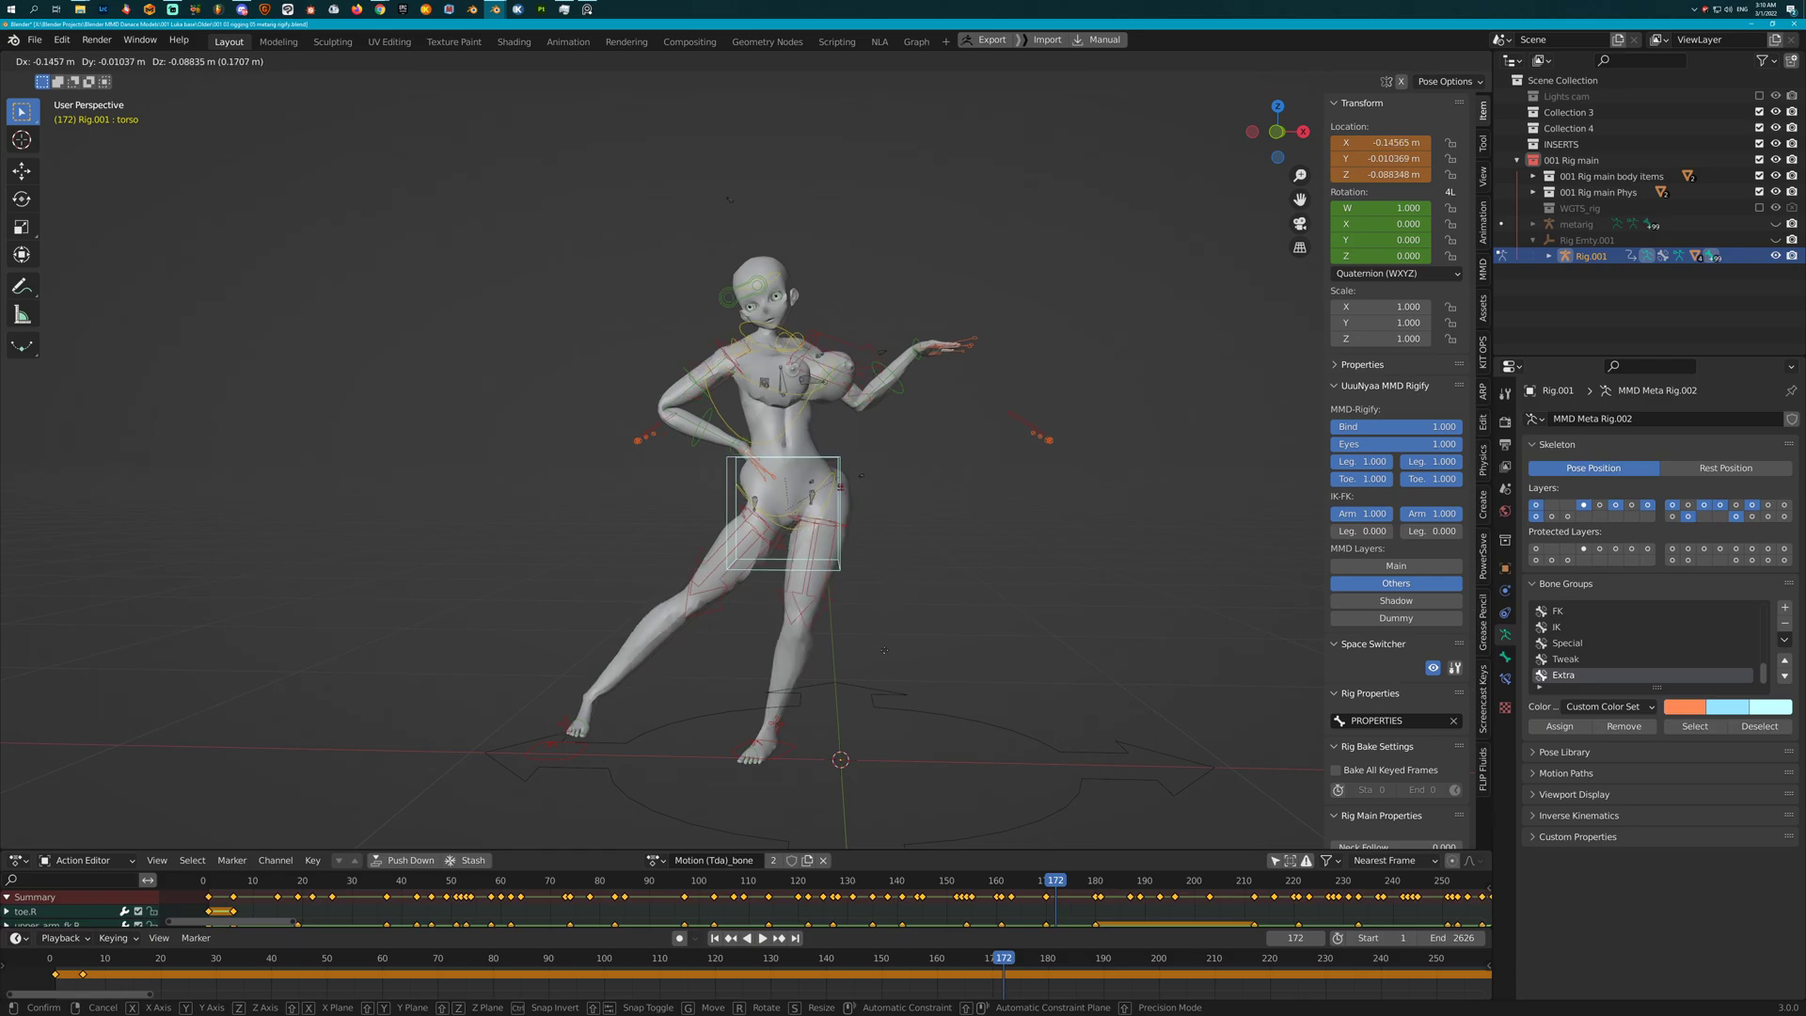
mouse_move(900, 566)
key("Escape")
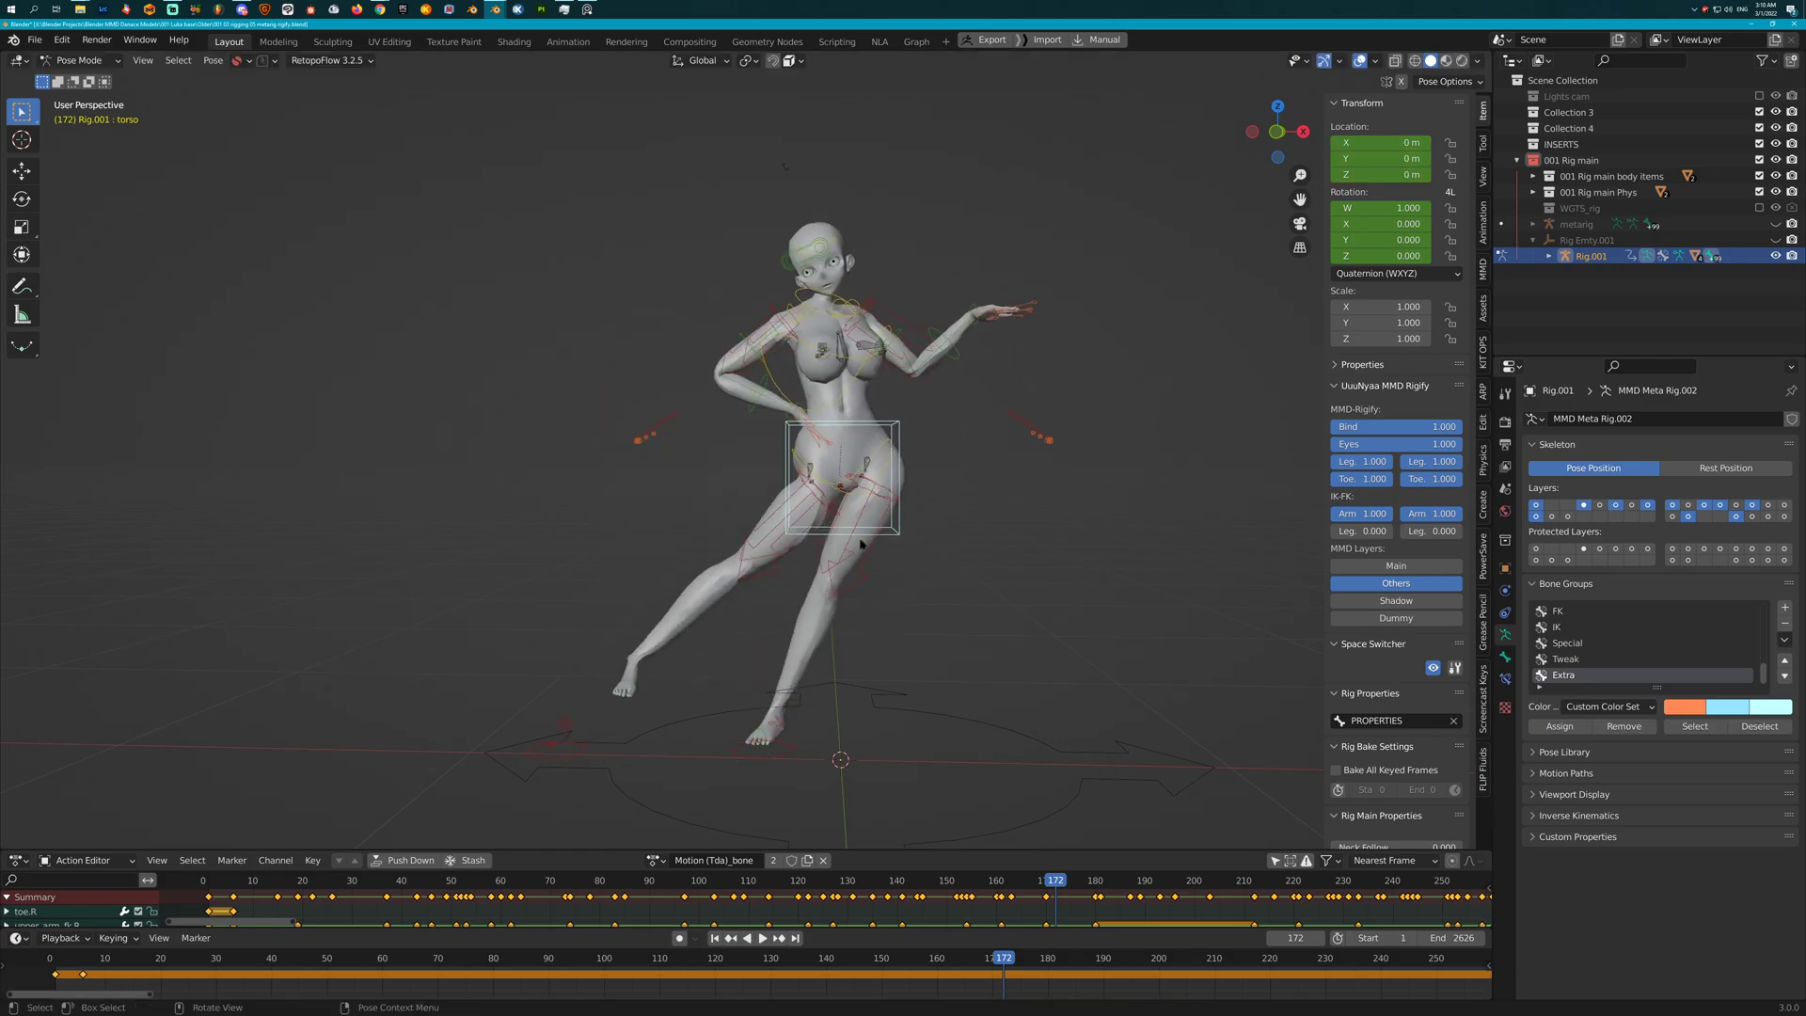
key("space")
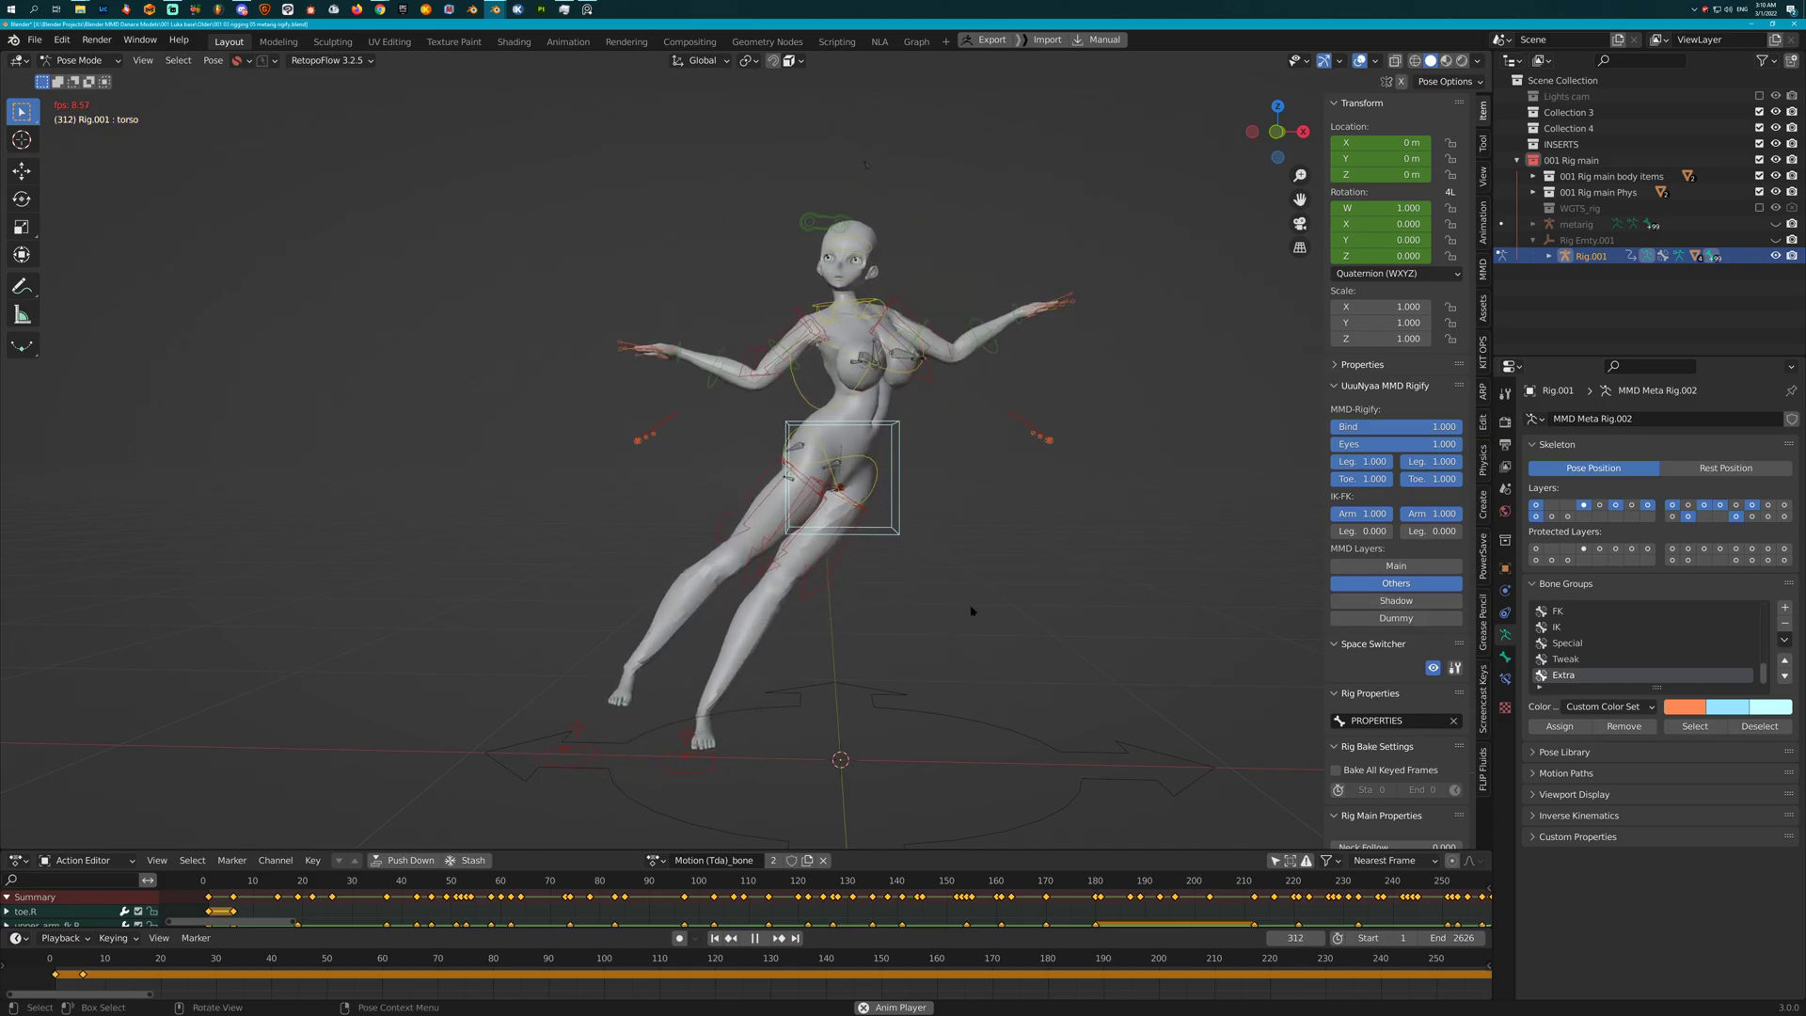
Stop at frame 312, cancel another torso move, and scroll the sidebar down to Rig Layers
key("space")
key("g")
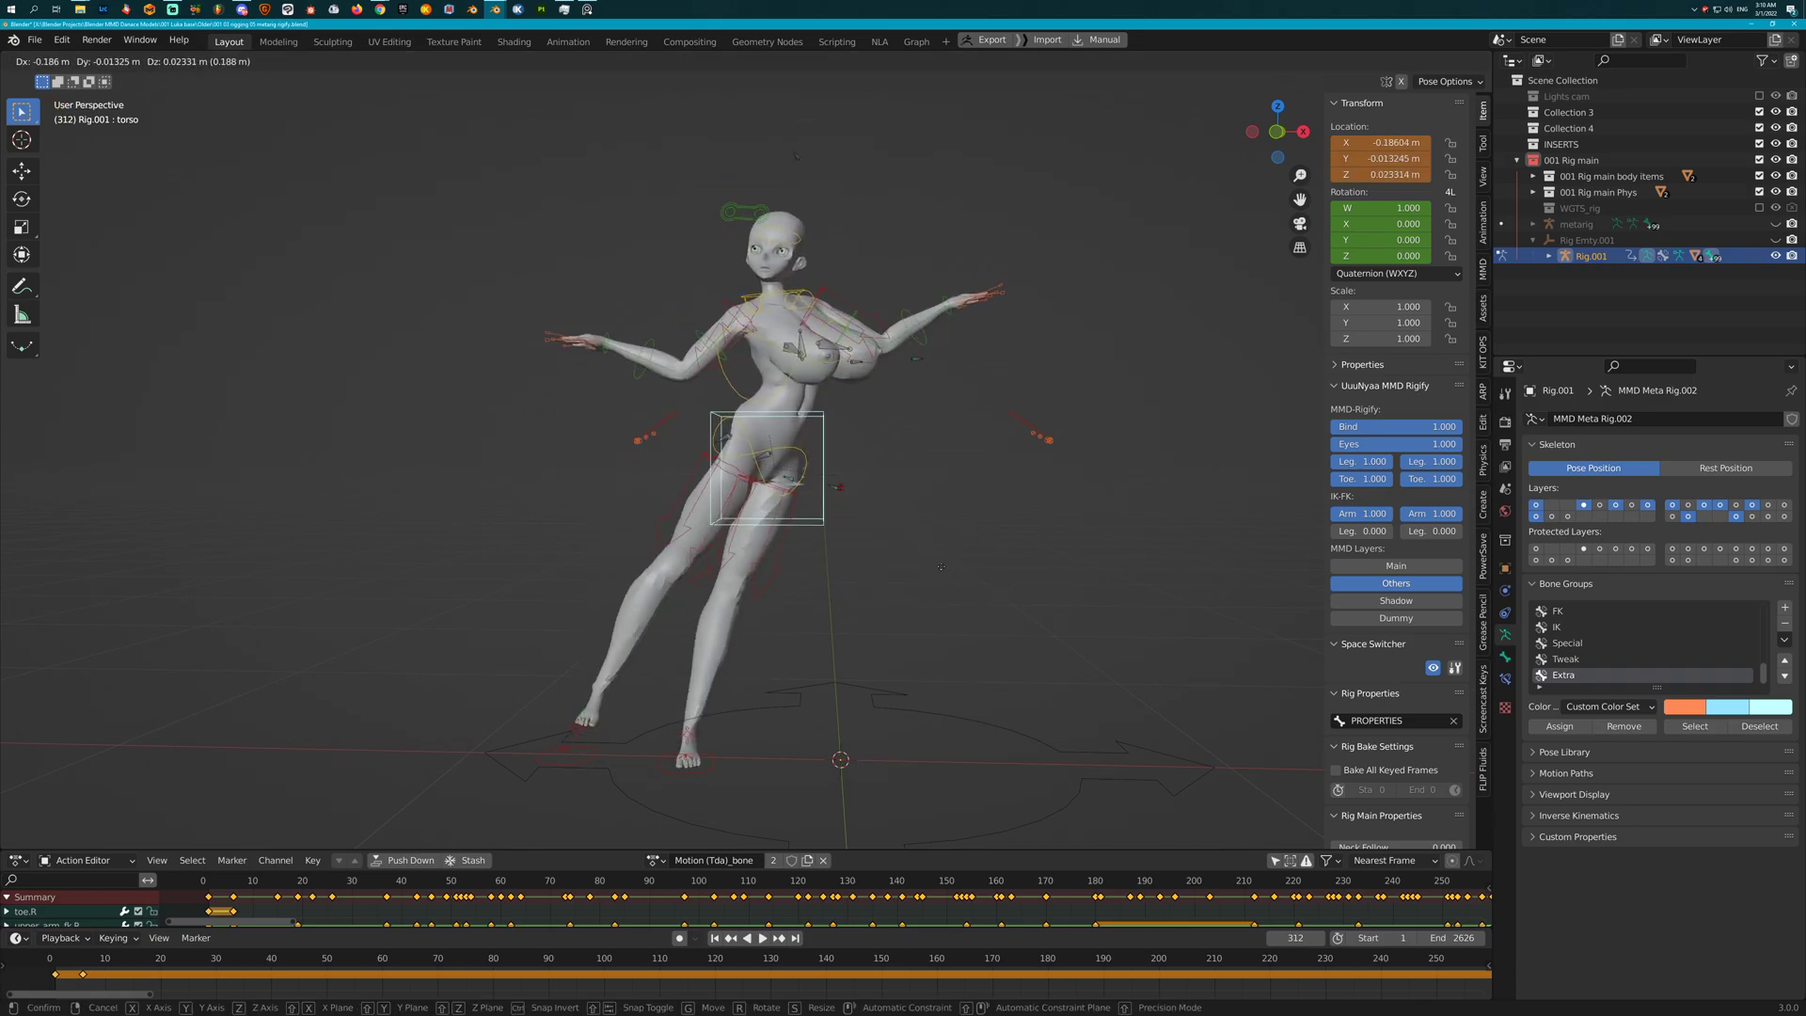
key("Escape")
mouse_move(940, 564)
middle_mouse_down()
mouse_move(1006, 572)
mouse_move(927, 580)
middle_mouse_up()
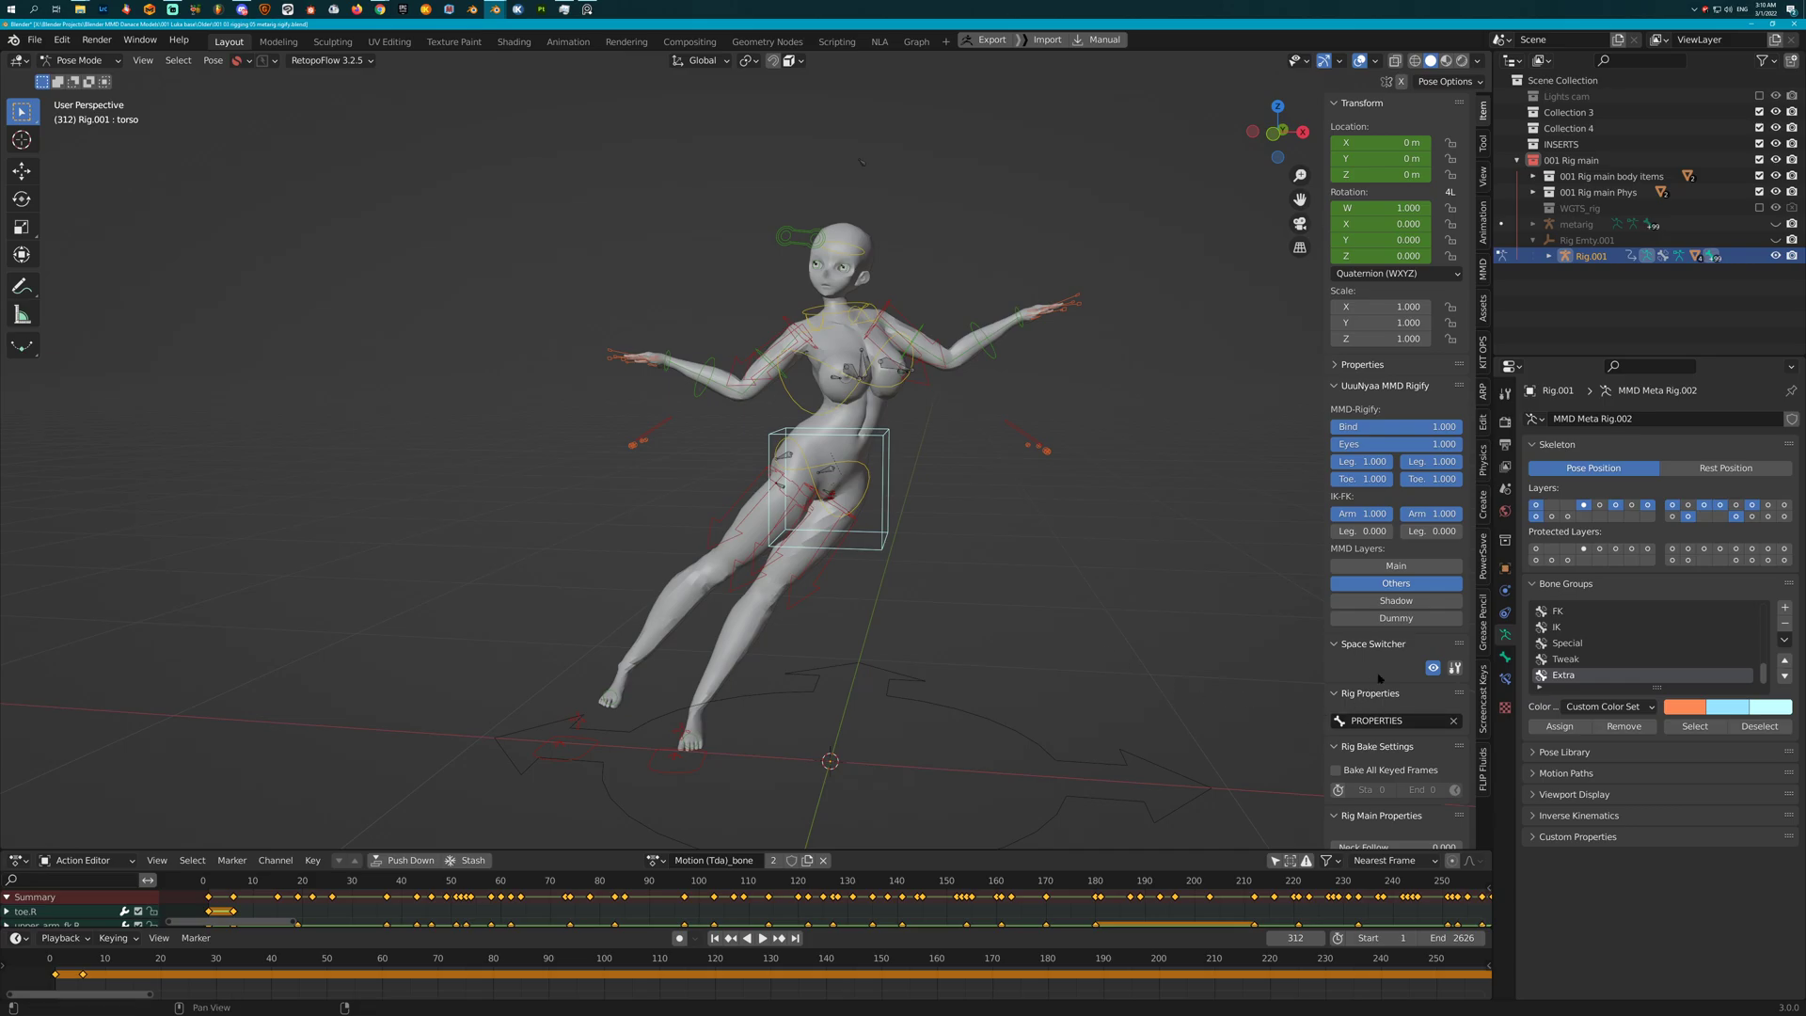
scroll(1379, 677, "down", 8)
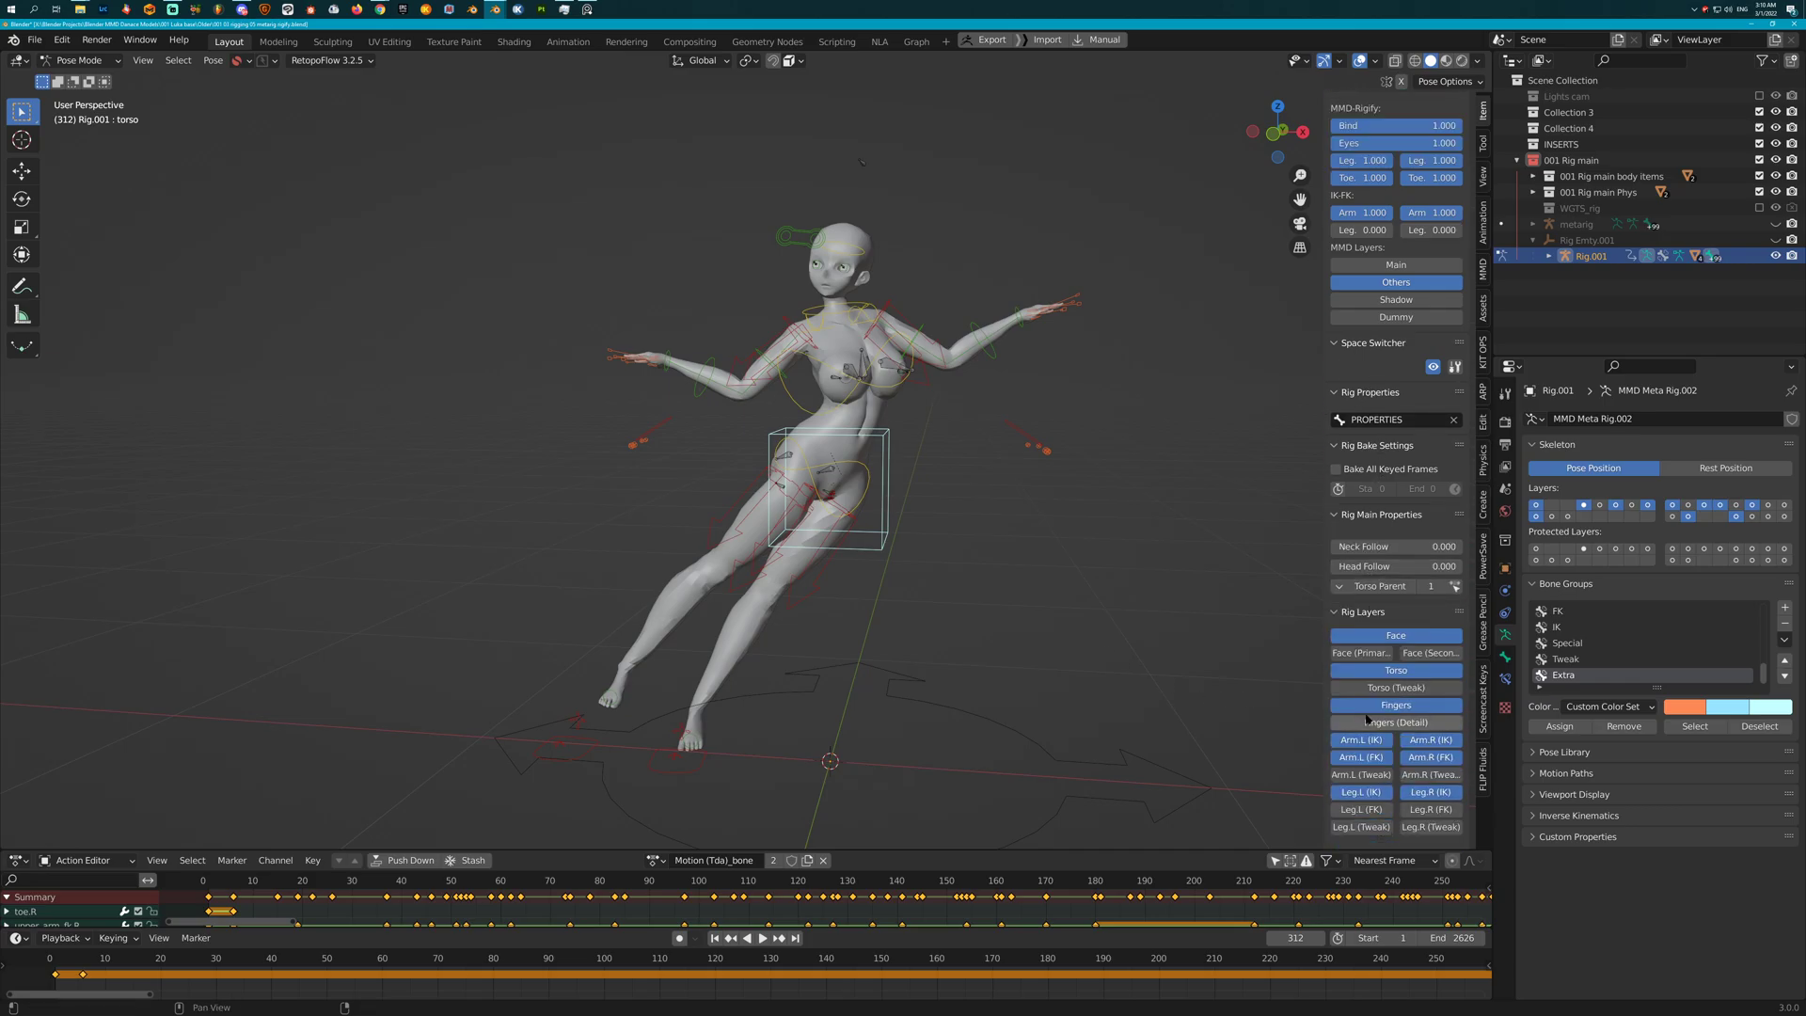
scroll(1367, 720, "down", 1)
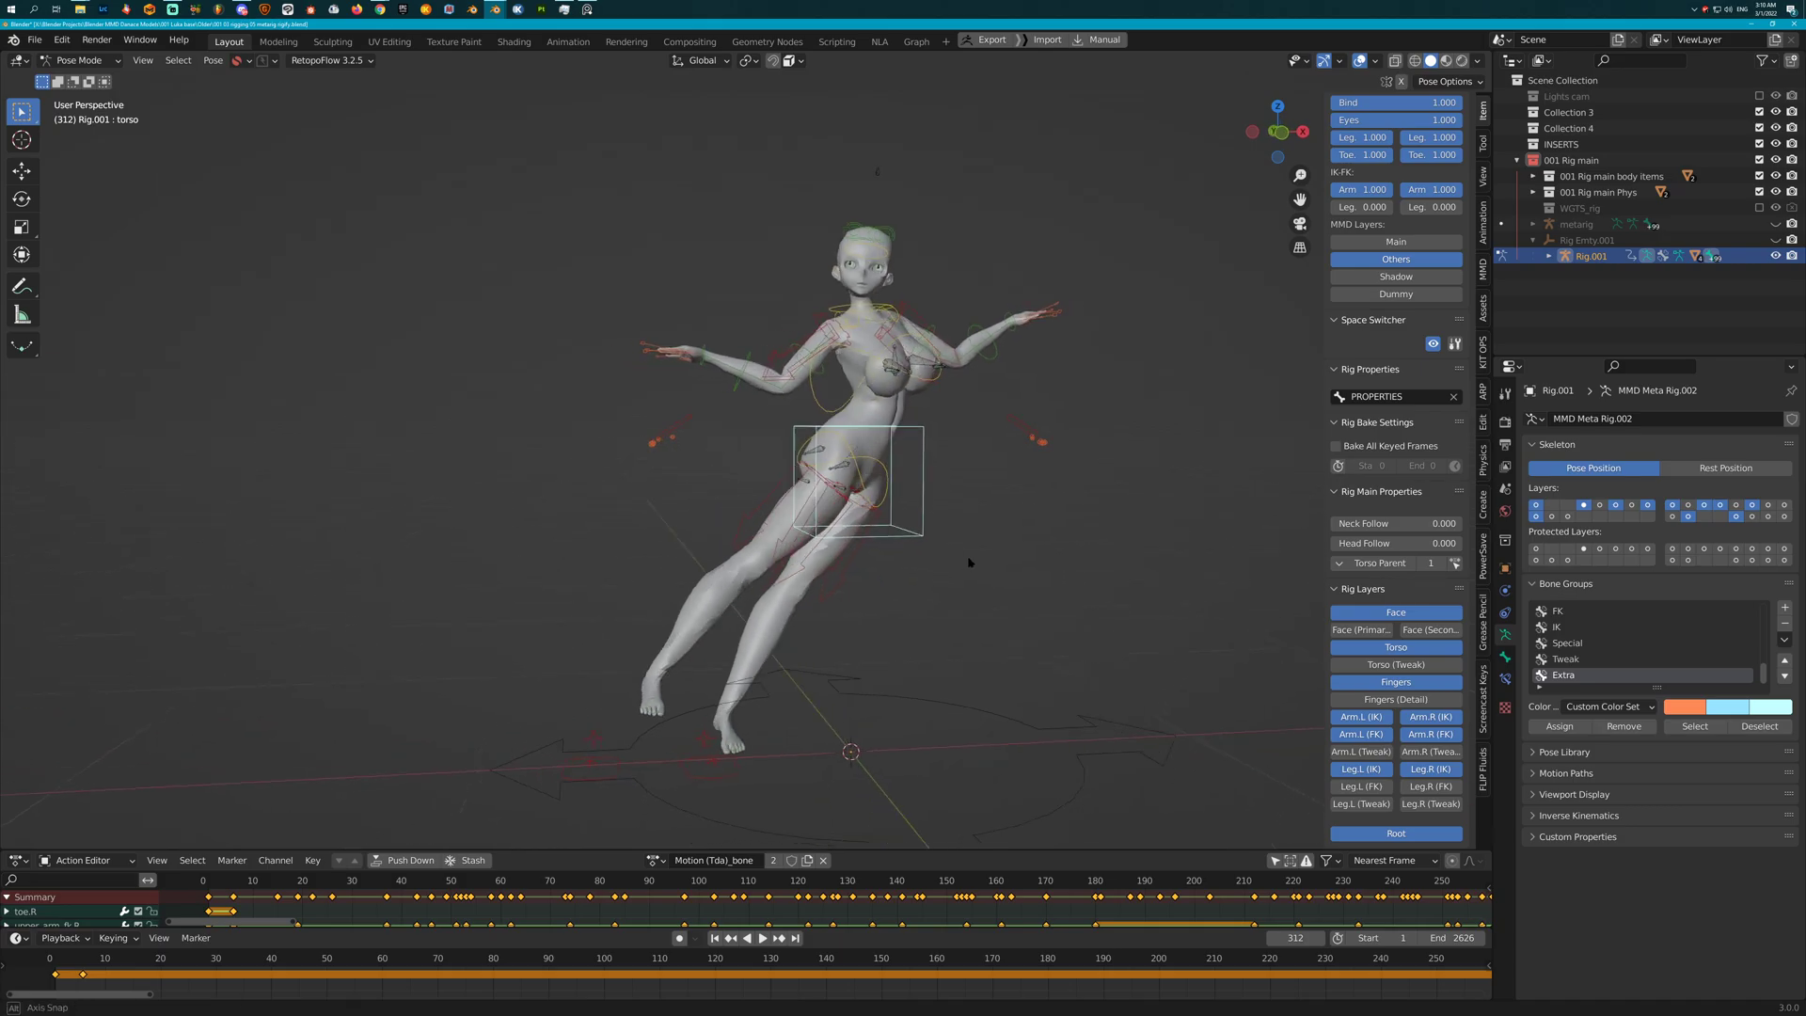
Move the left foot IK control (foot_ik.L) out to a new spot
left_click(715, 762)
key("g")
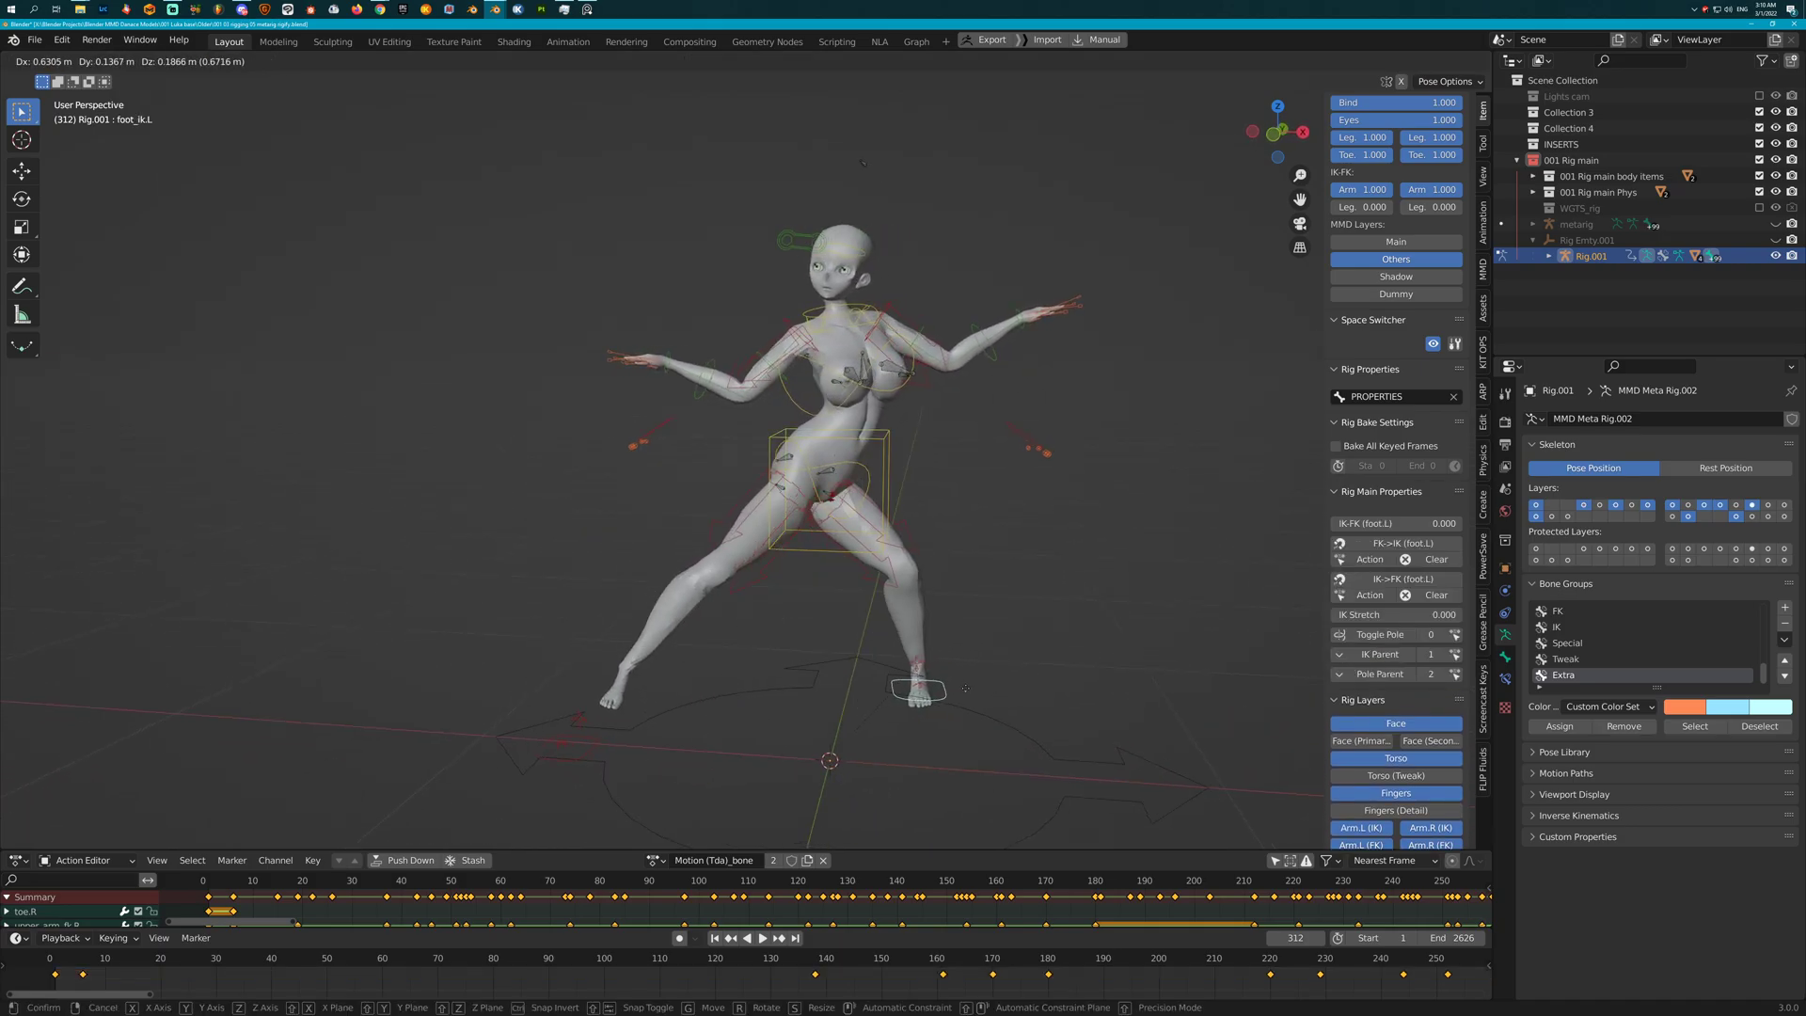
left_click(936, 696)
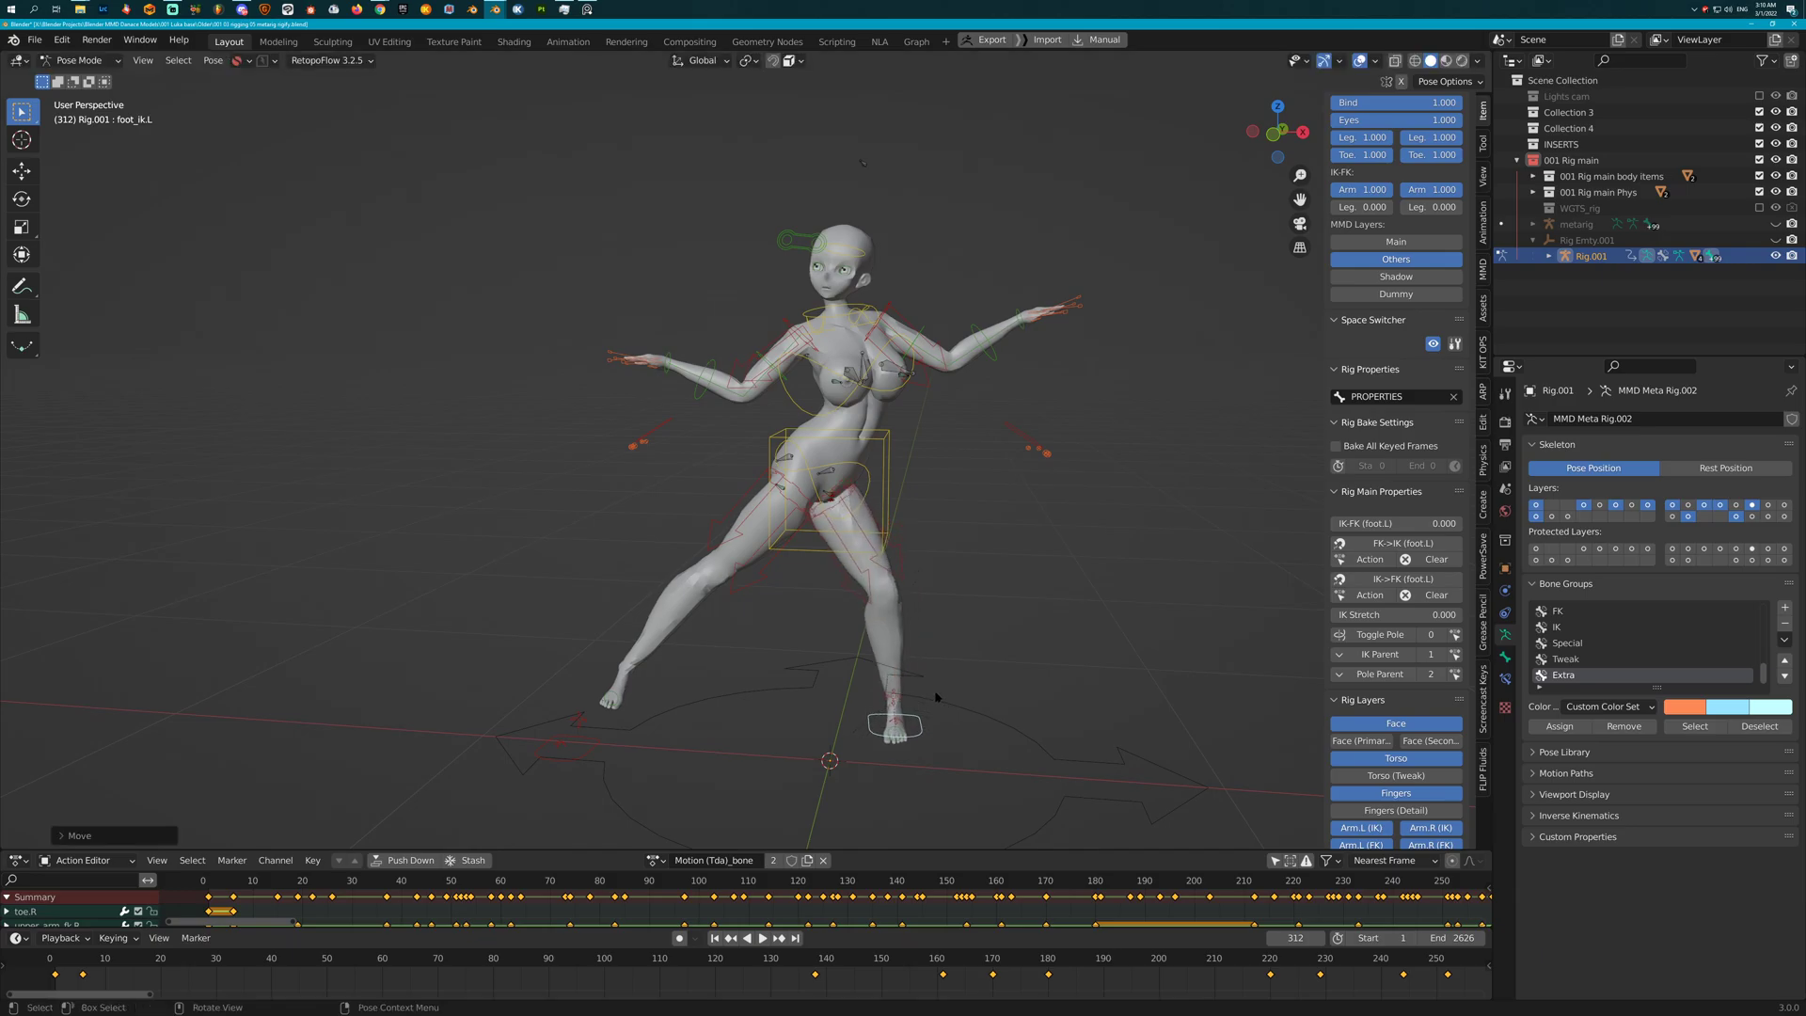
middle_click_drag(936, 697, 630, 732)
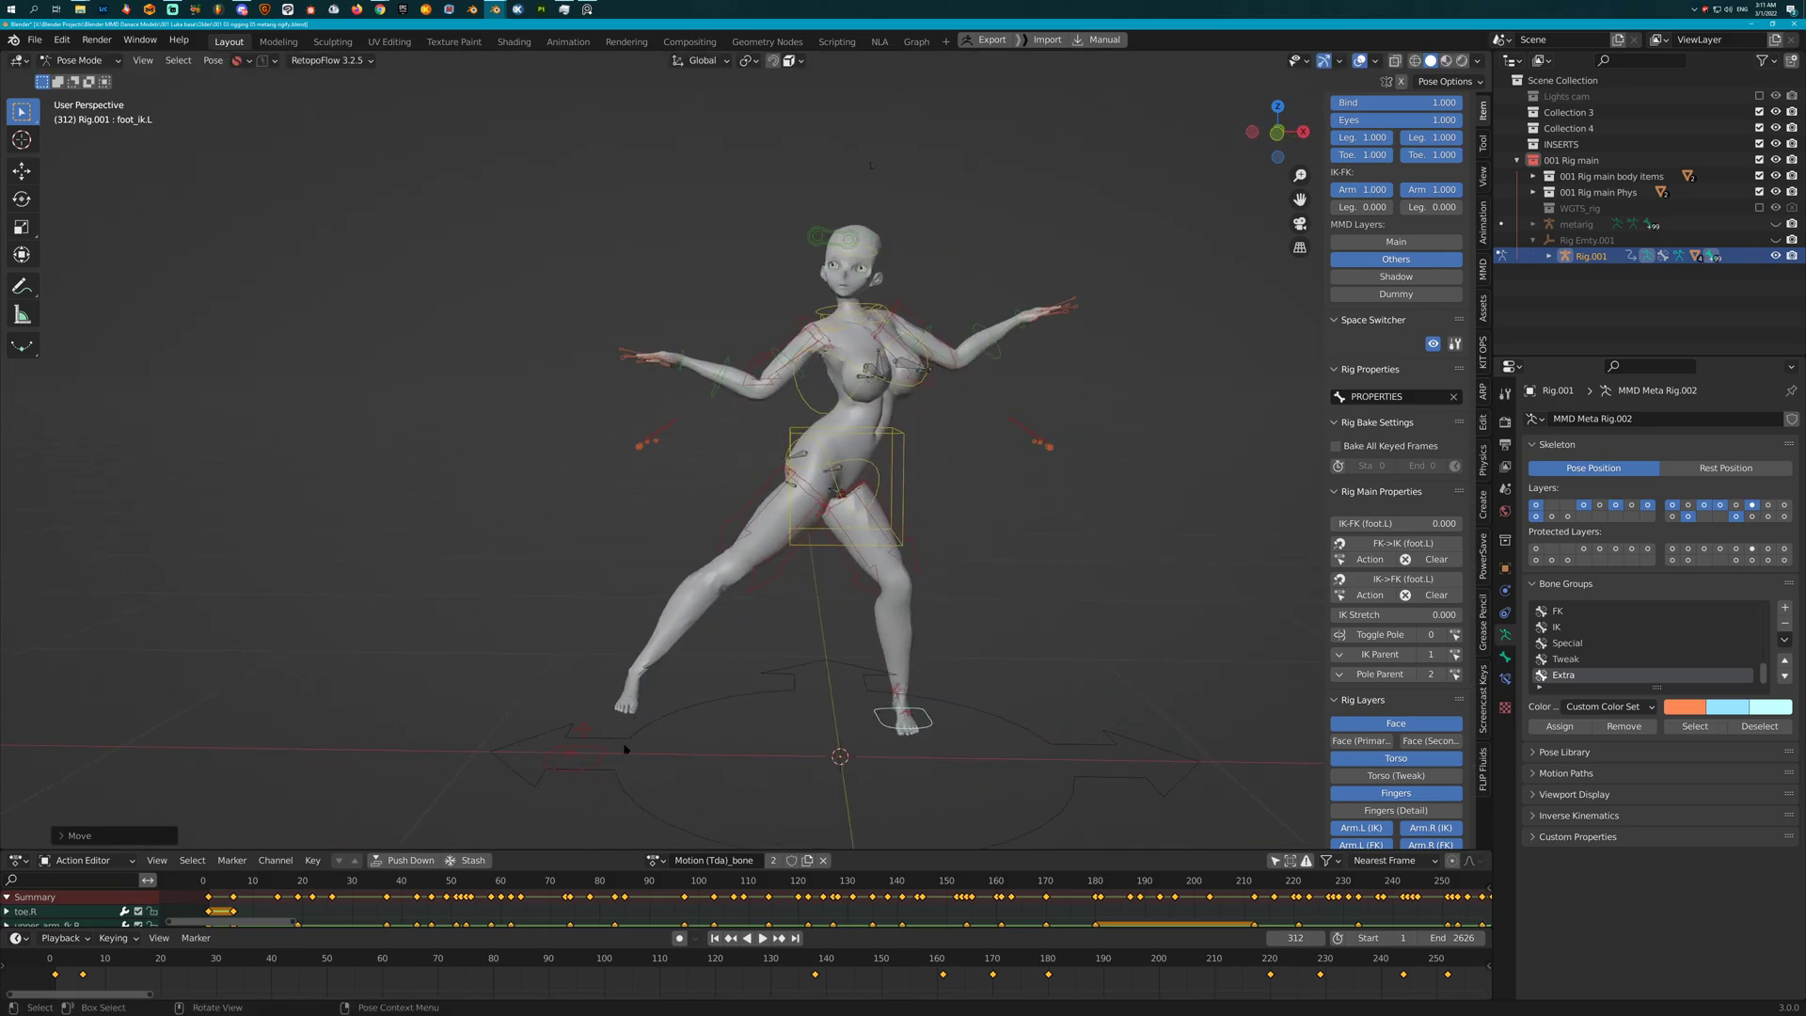
Shift the torso control sideways into a lower, wider stance
left_click(625, 749)
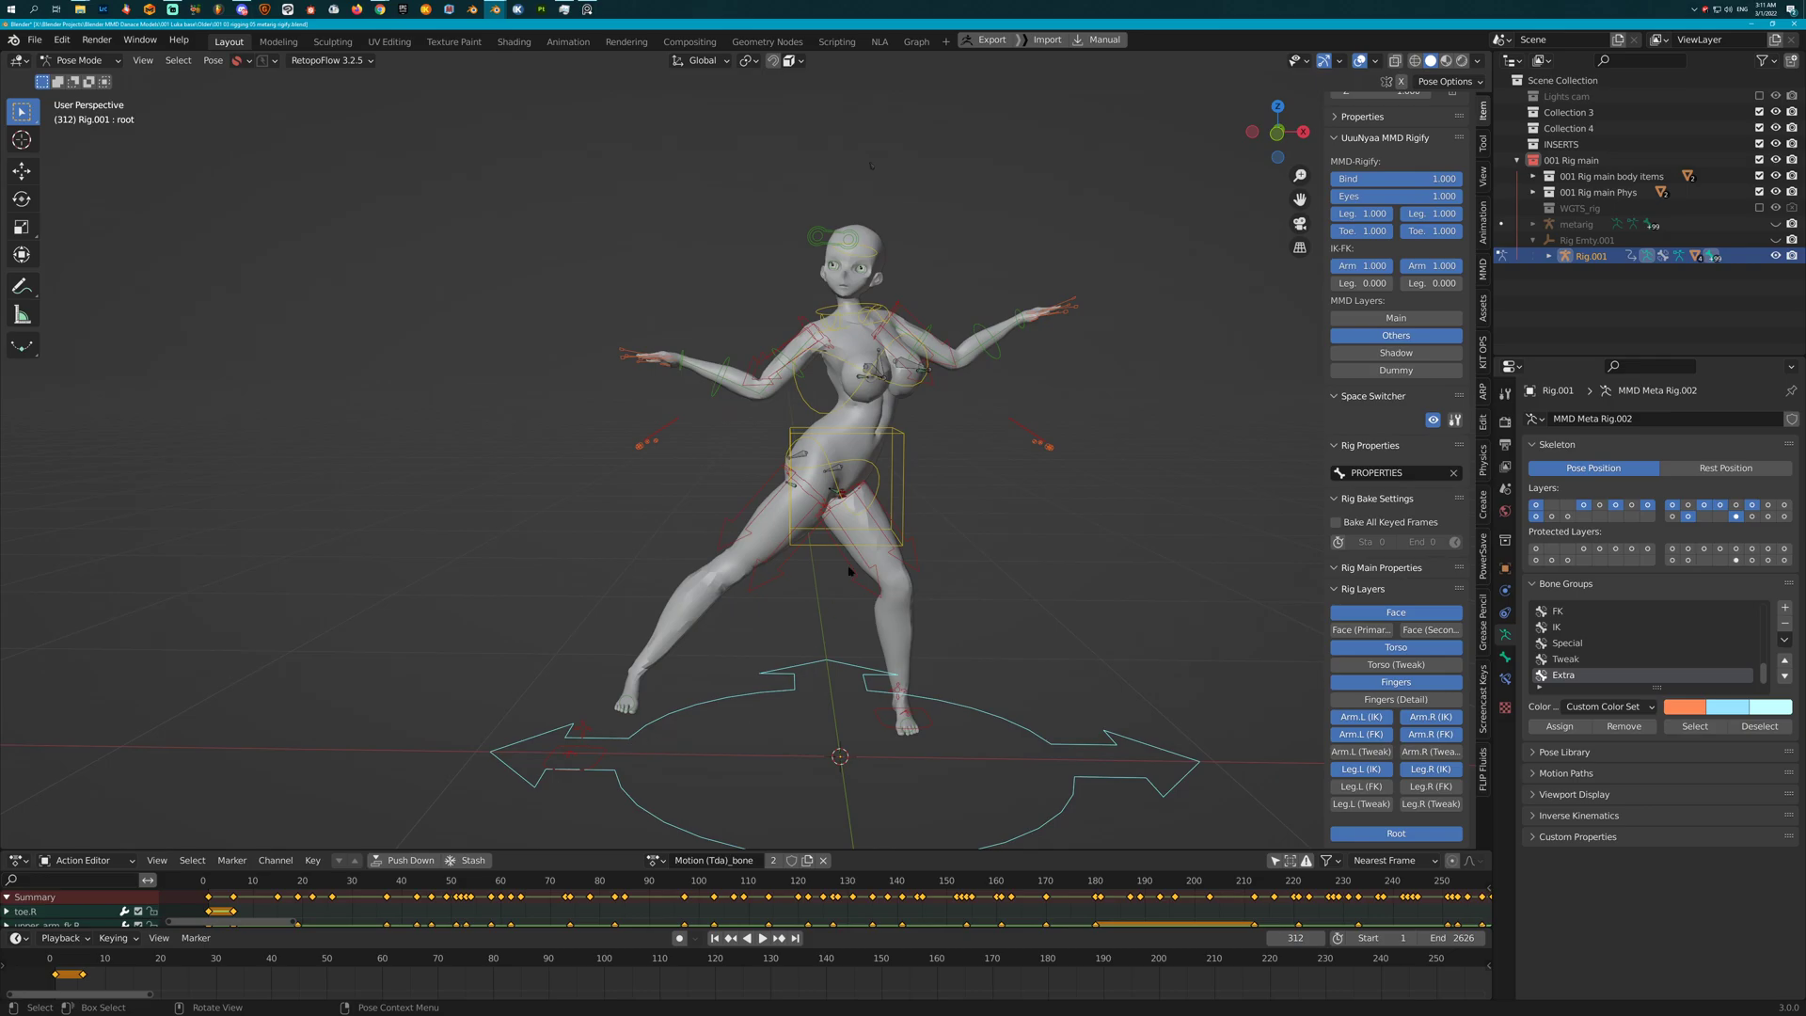
left_click(904, 445)
key("g")
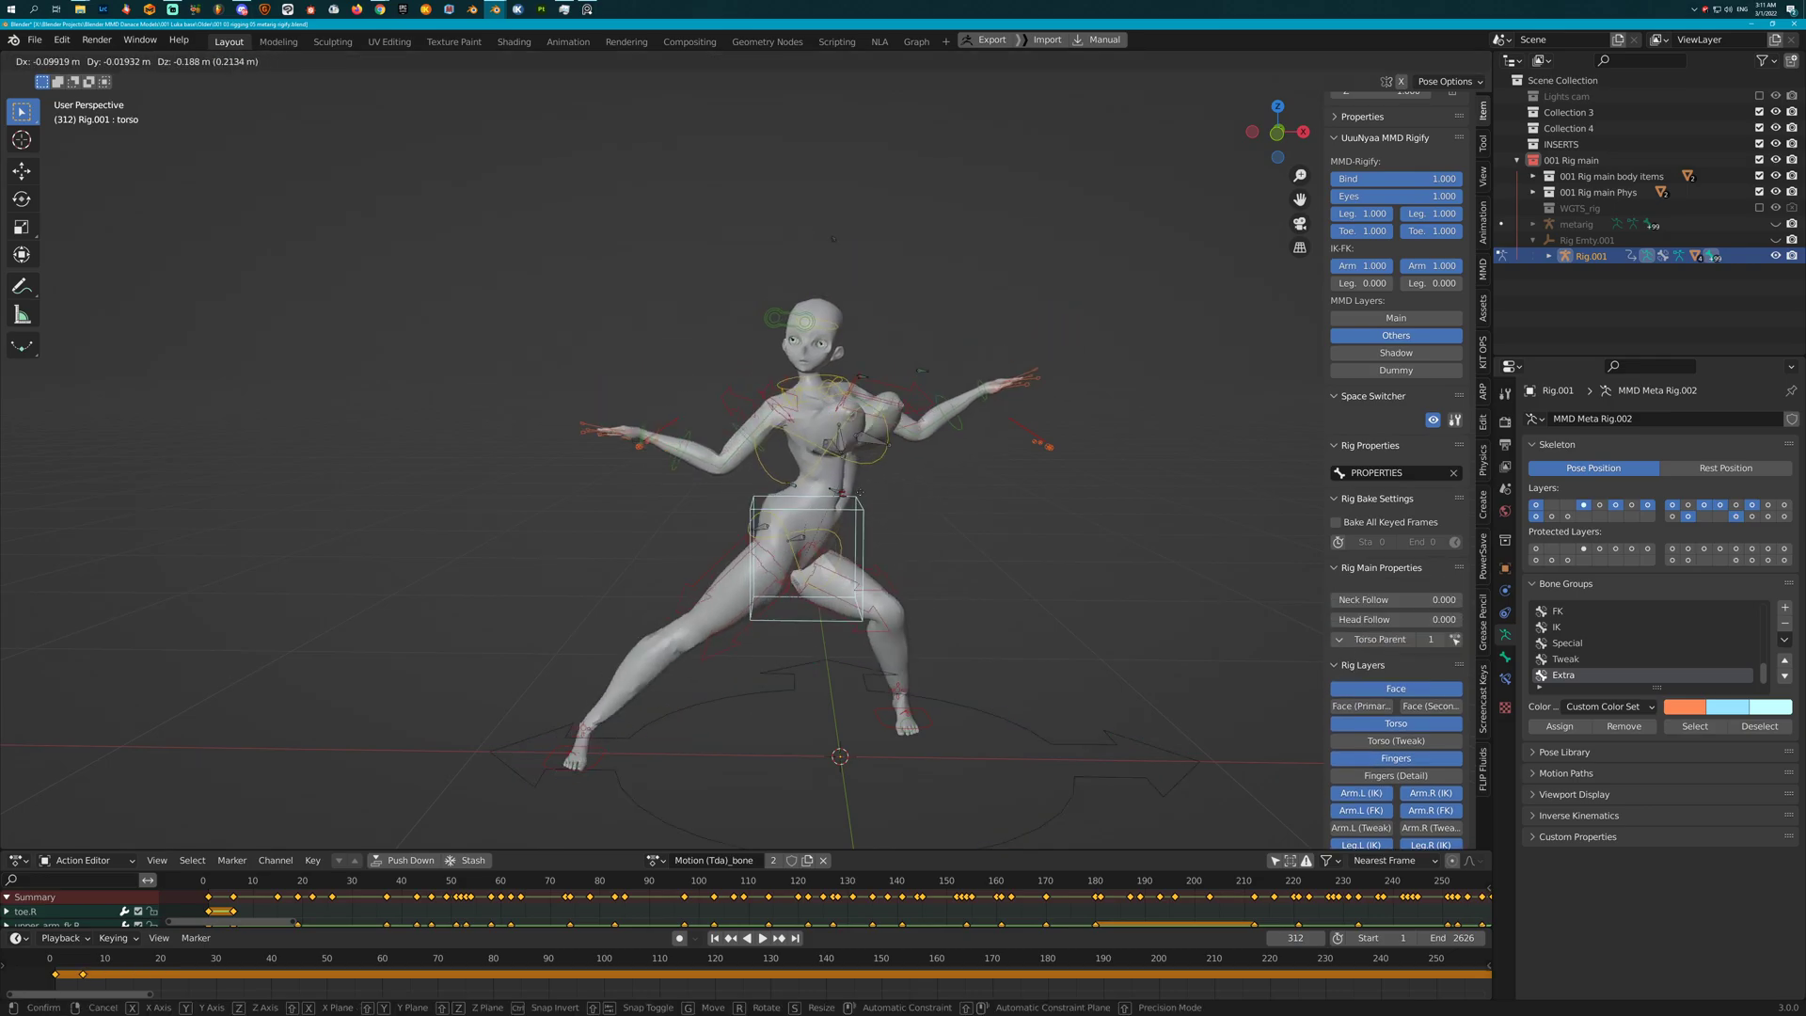
left_click(838, 517)
mouse_move(838, 518)
middle_mouse_down()
mouse_move(1012, 529)
mouse_move(871, 525)
middle_mouse_up()
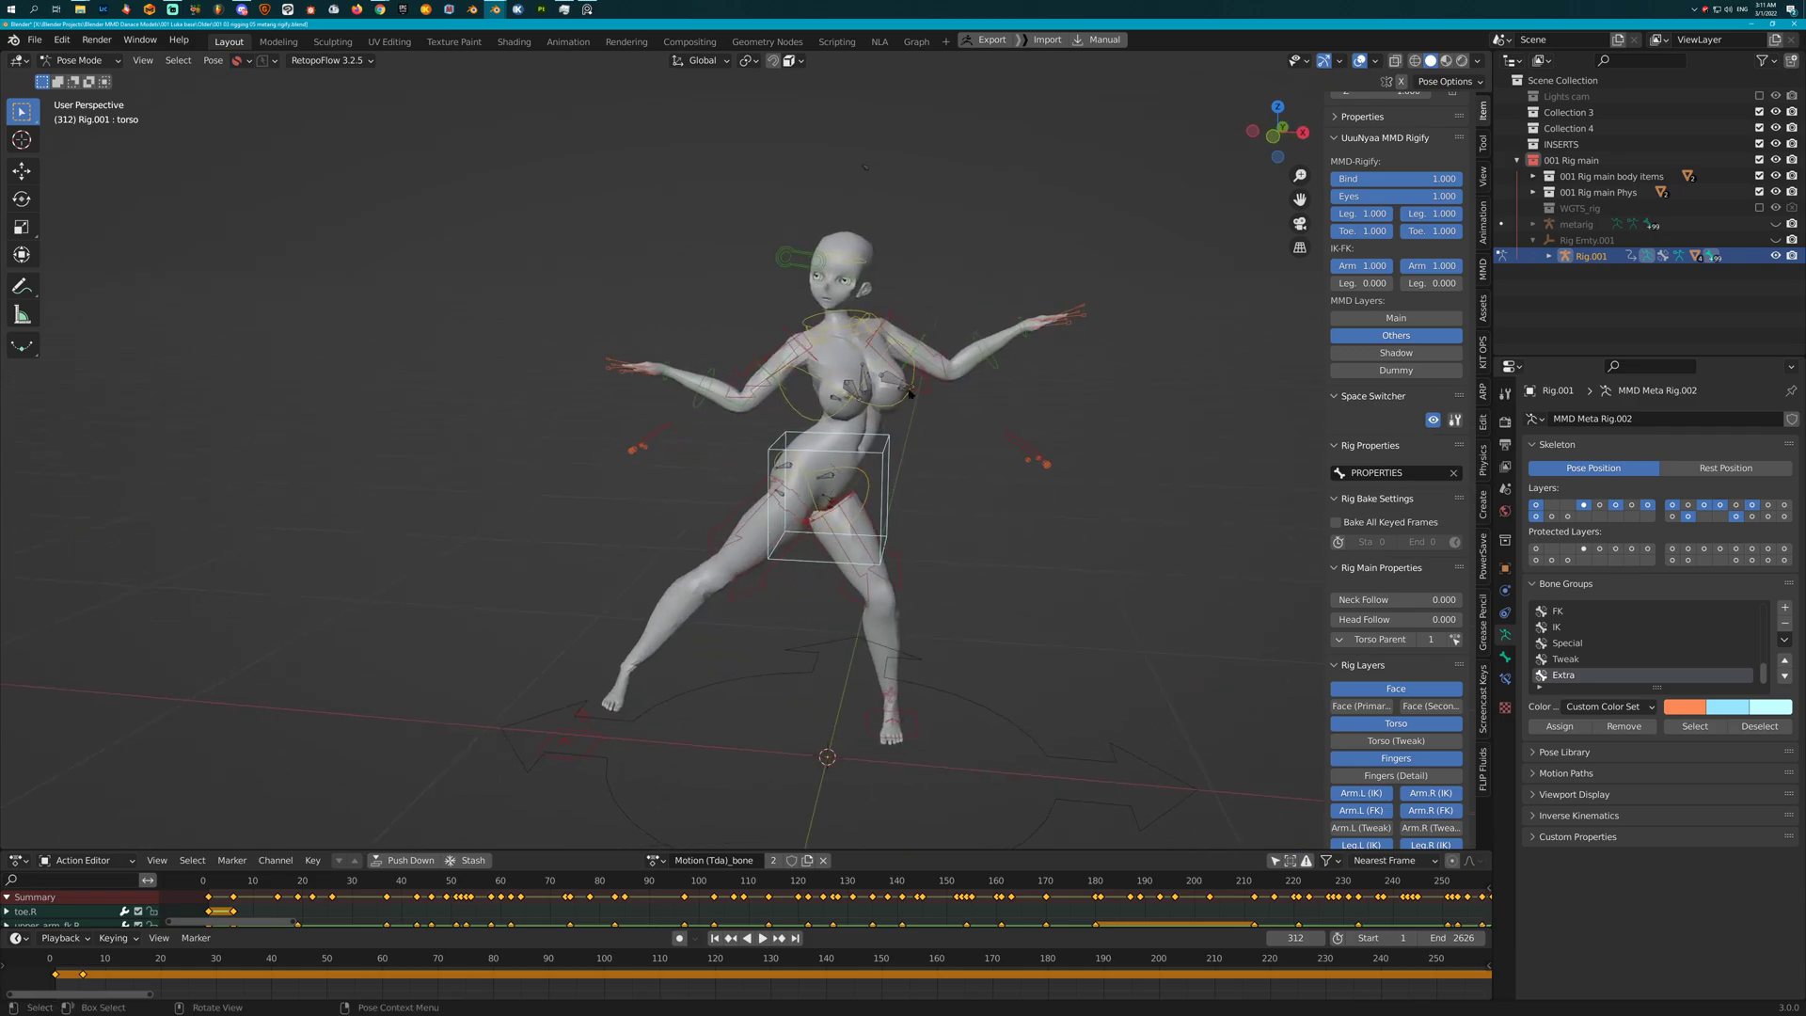
Try rotating the left upper arm and forearm bones, then orbit to check the pose
left_click(891, 322)
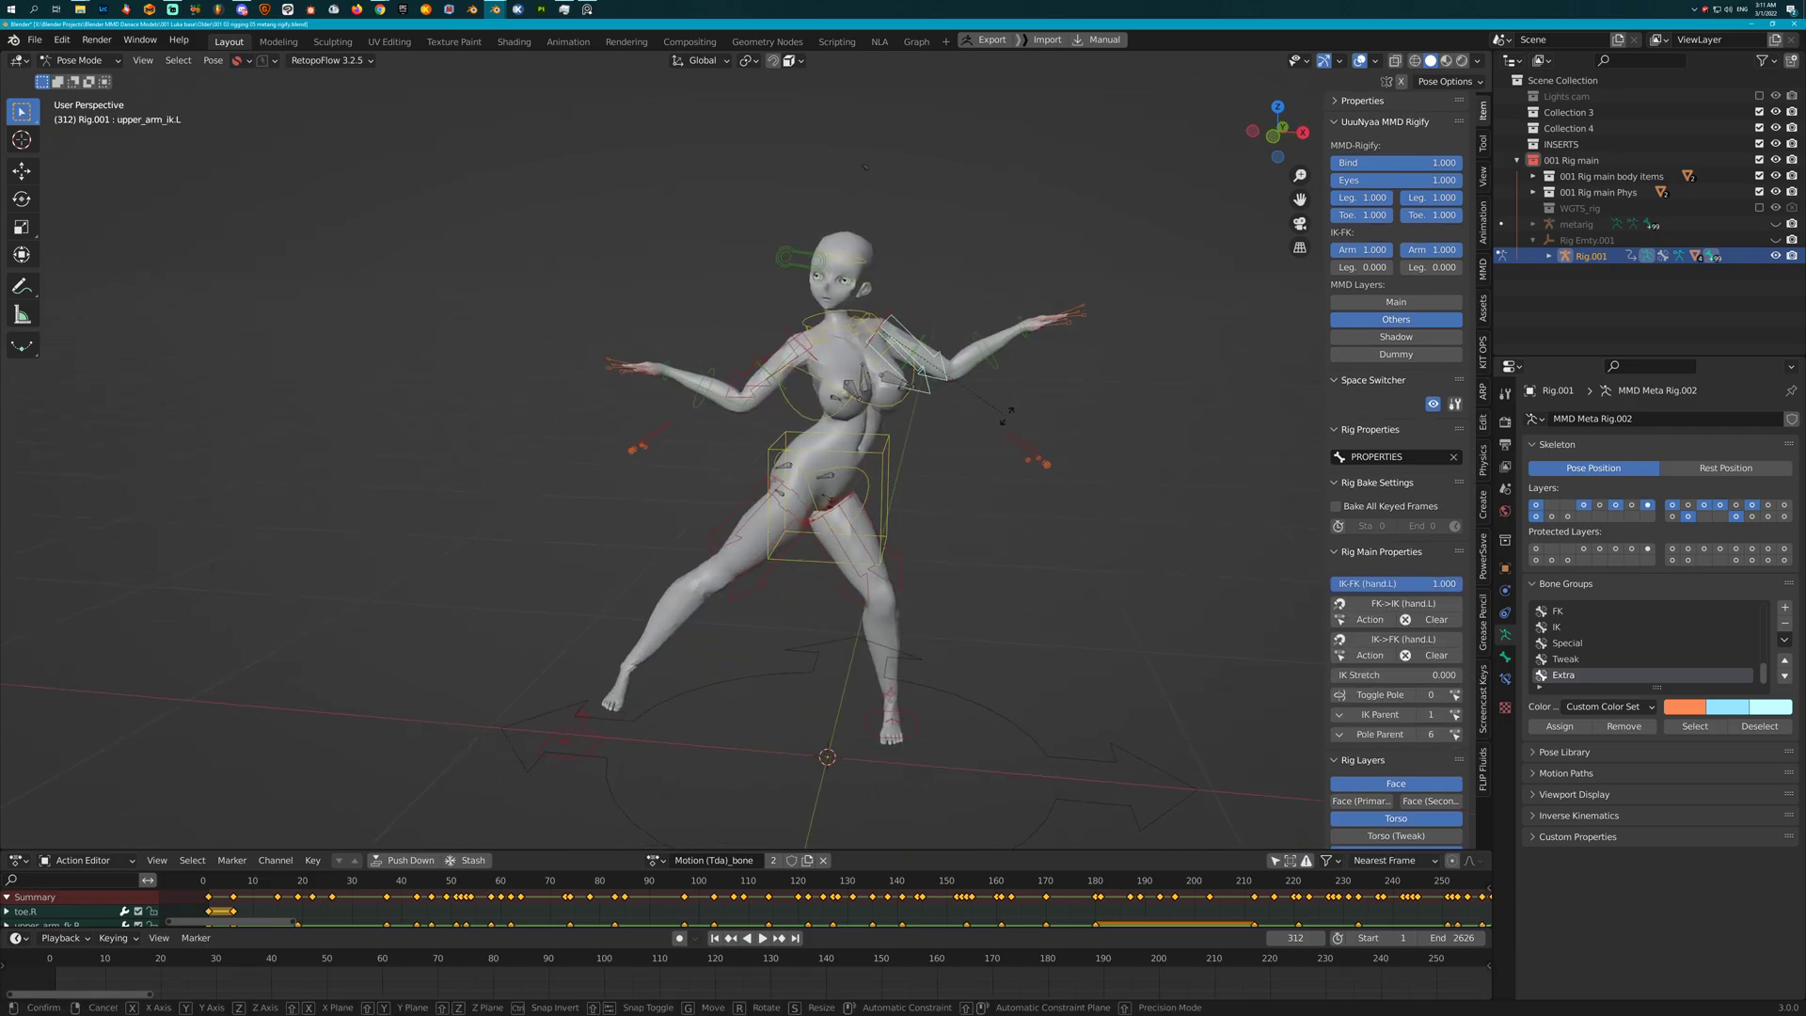
key("r")
left_click(990, 359)
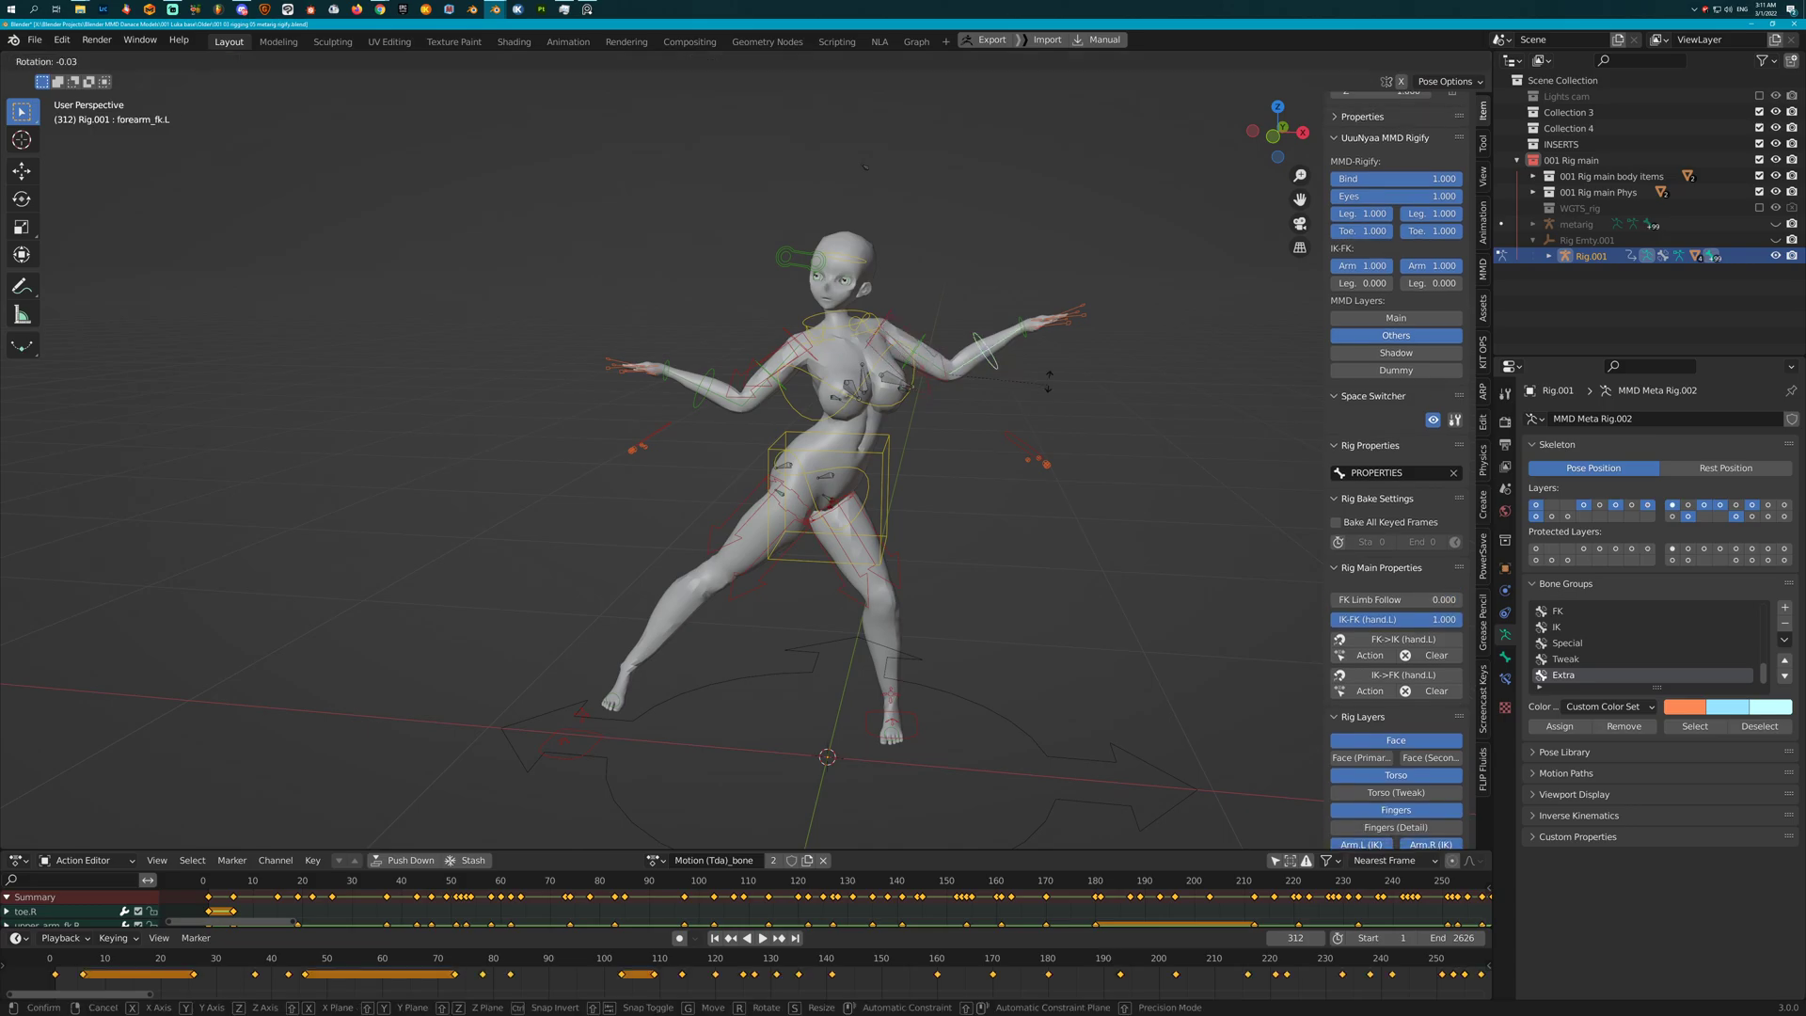
key("r")
key("Escape")
middle_click_drag(1016, 377, 985, 473)
scroll(985, 474, "up", 2)
scroll(985, 474, "down", 2)
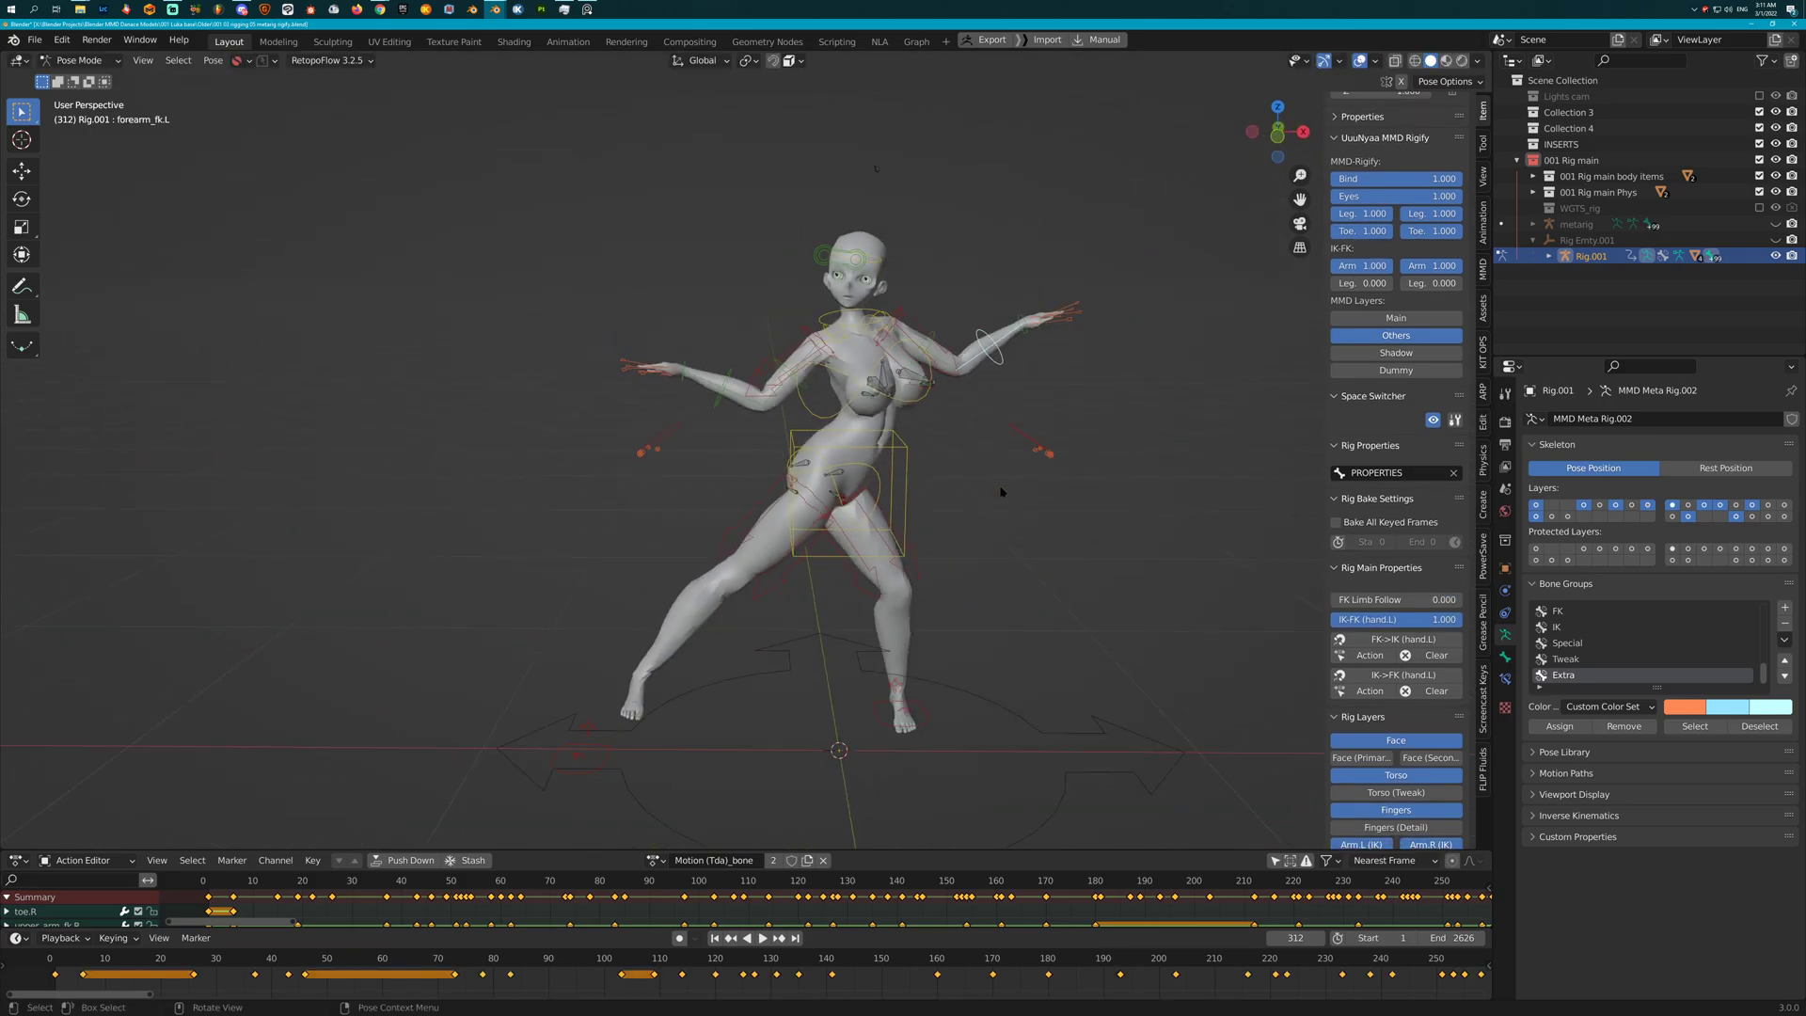